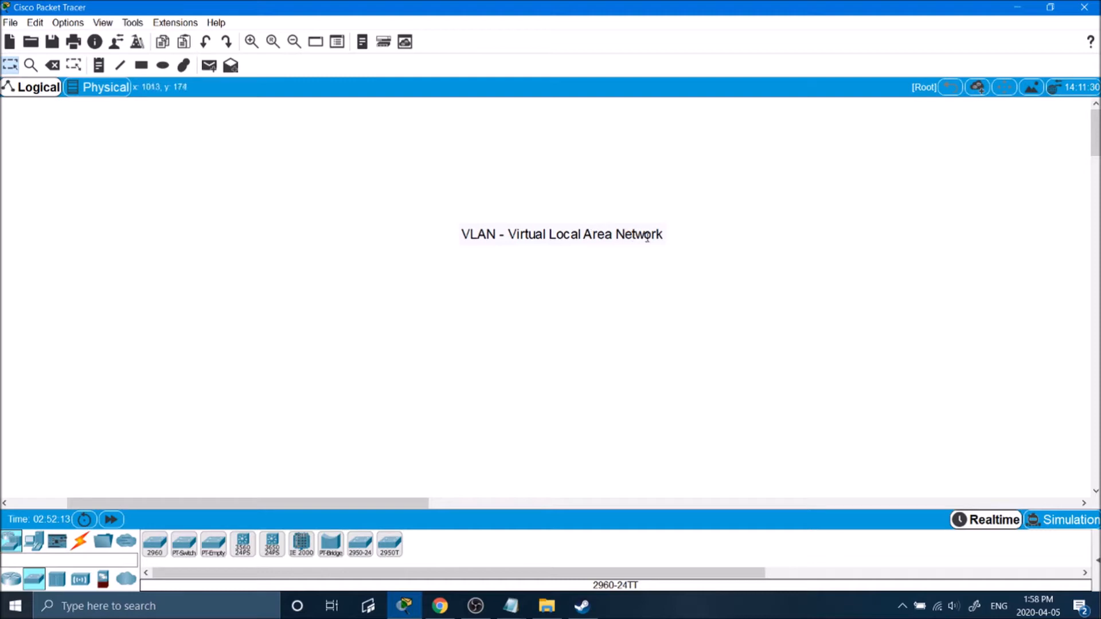
# Check the VLAN title note, then add a 'LAN - Local Area Network' note beneath it.
pyautogui.doubleClick(476, 238)
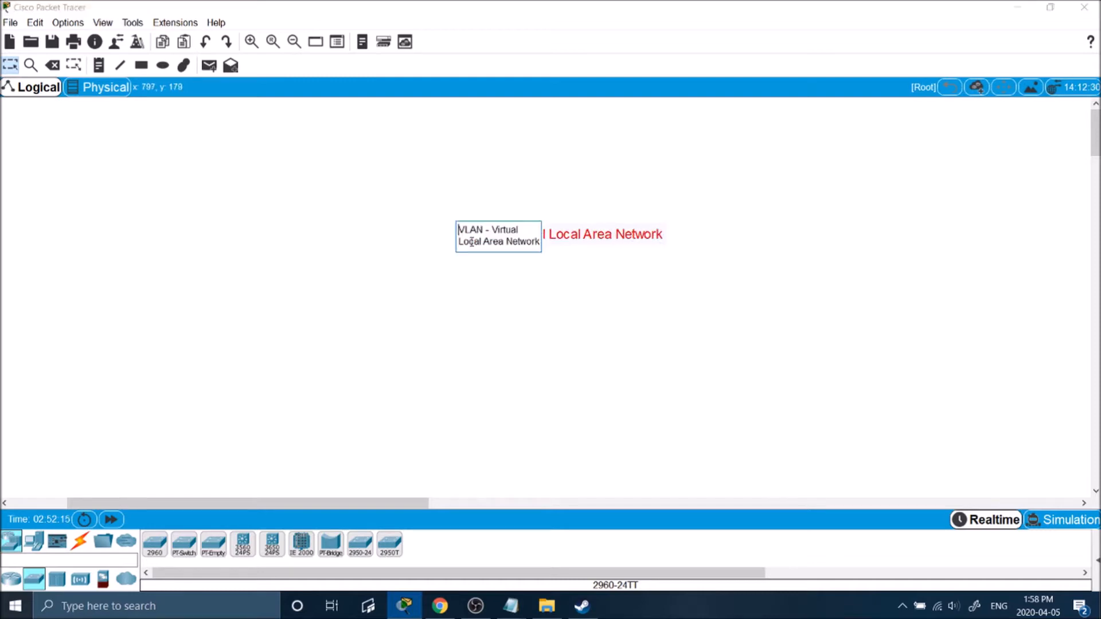
pyautogui.click(529, 206)
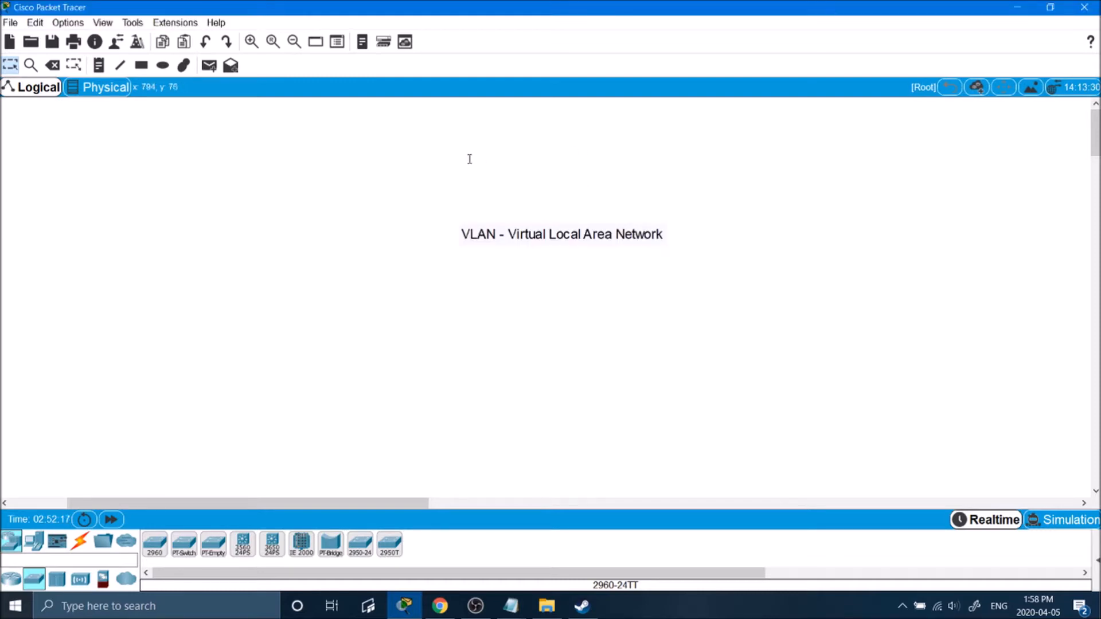
pyautogui.click(98, 65)
pyautogui.click(545, 291)
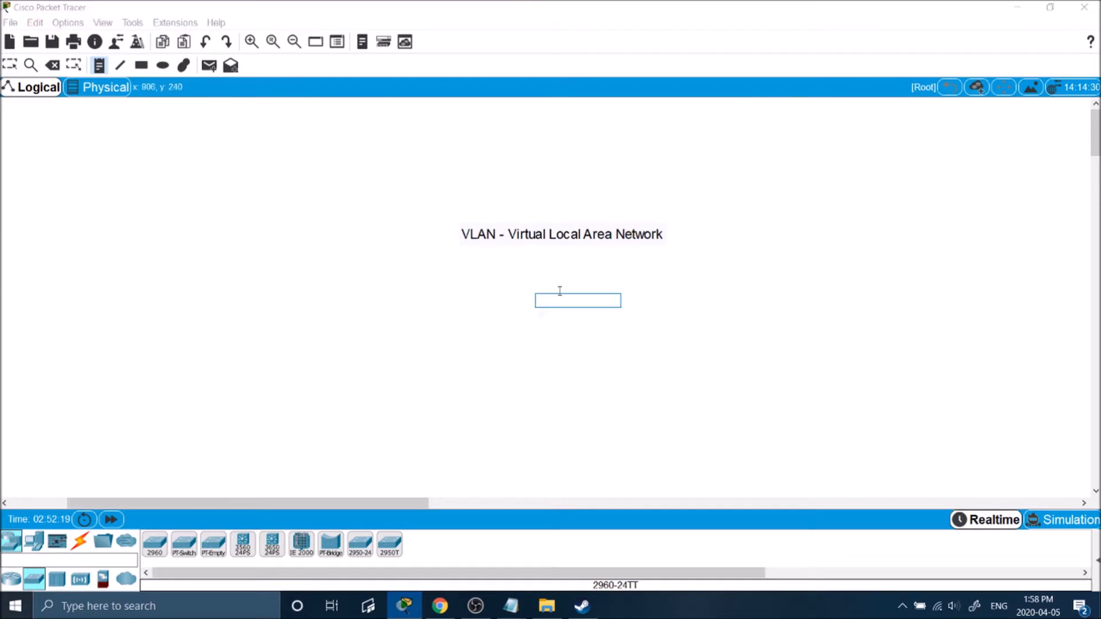
pyautogui.write('LAN - Local Area Network')
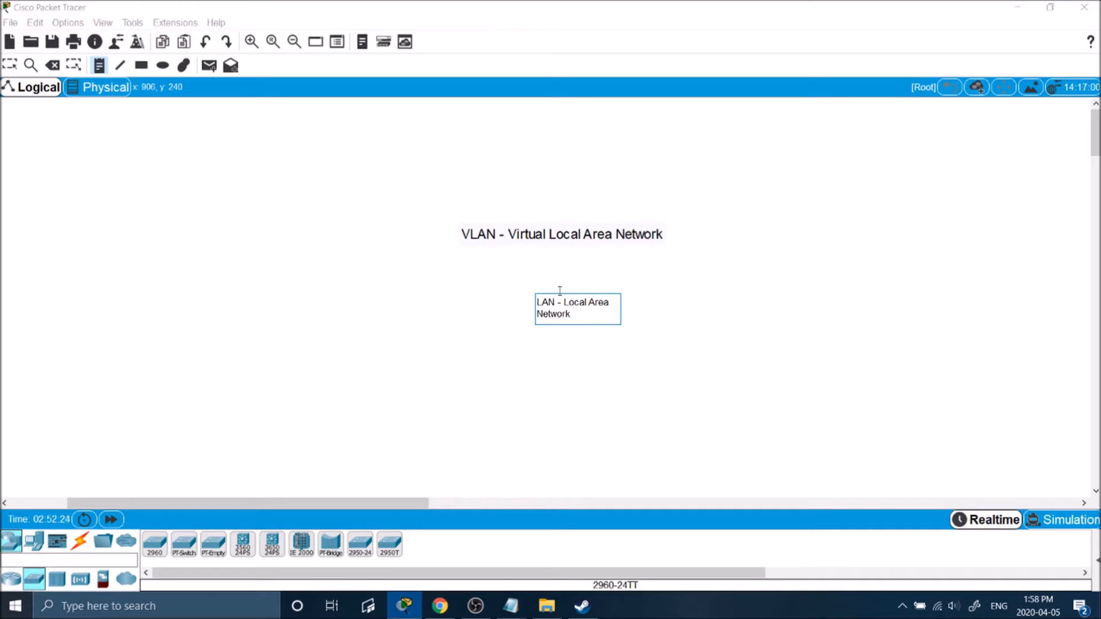
pyautogui.click(522, 282)
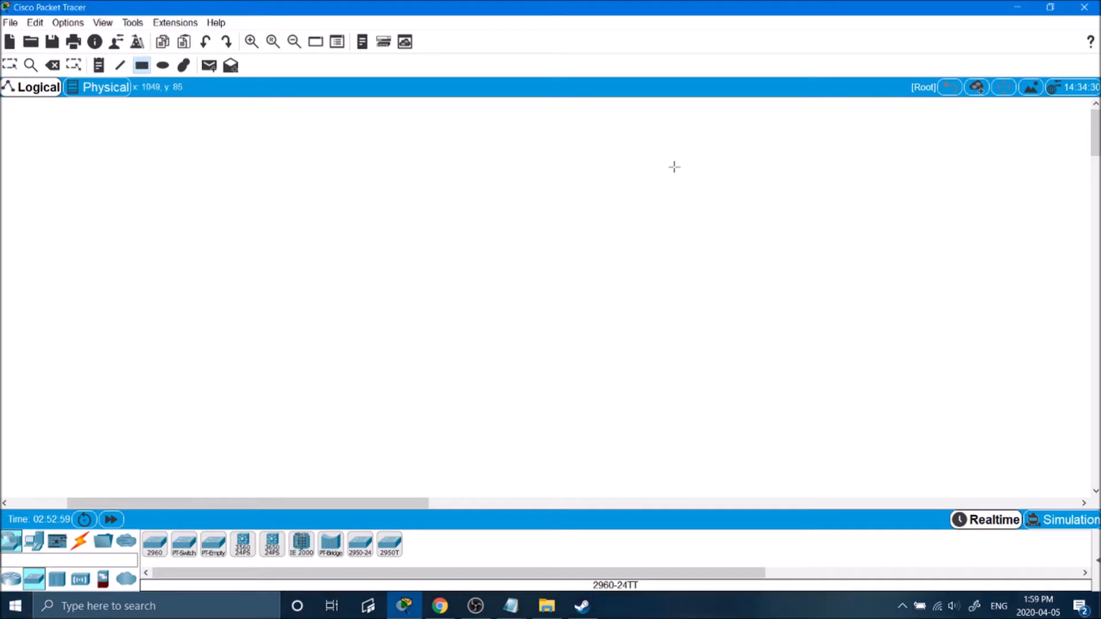
# Draw a large rectangle and a small box inside it, and place PC1 on the small box.
pyautogui.moveTo(727, 148); pyautogui.dragTo(206, 414)
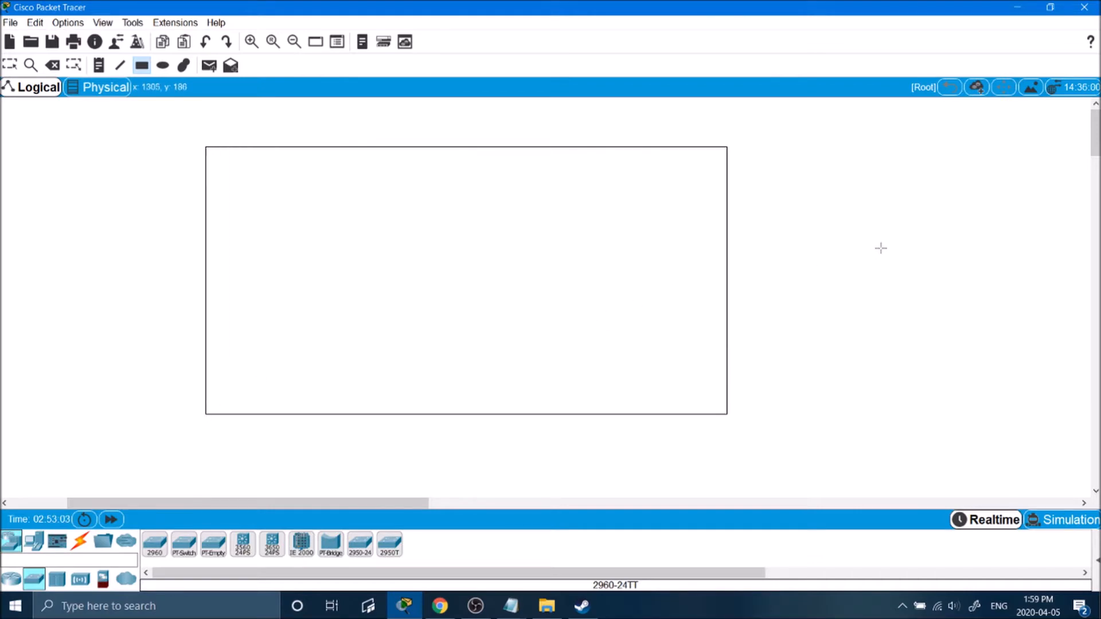
pyautogui.moveTo(239, 296); pyautogui.dragTo(336, 346)
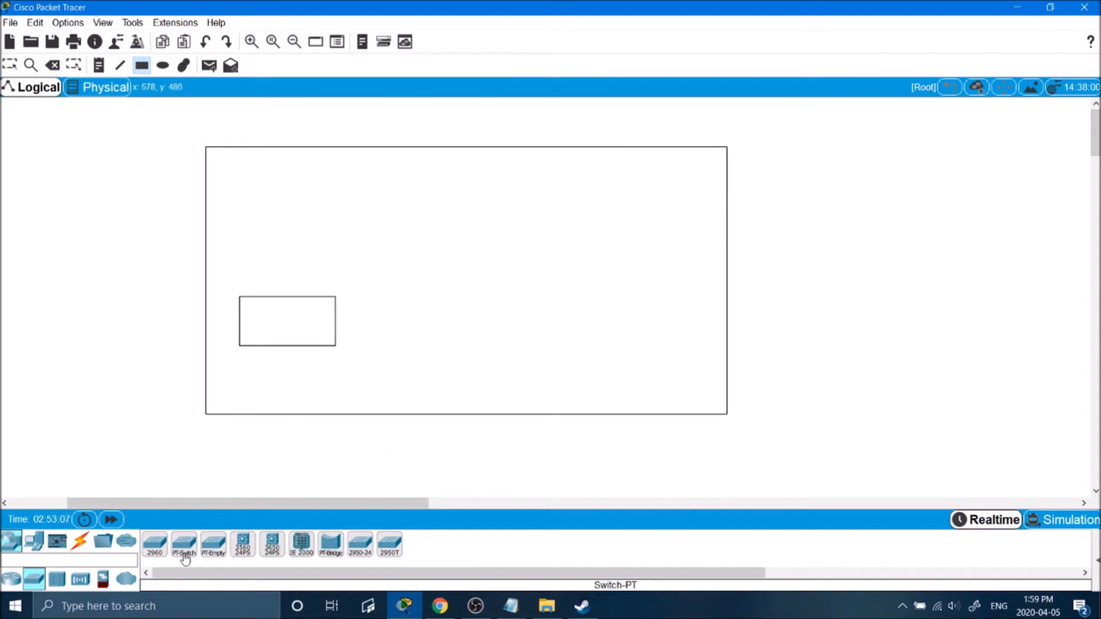
pyautogui.click(36, 543)
pyautogui.click(155, 544)
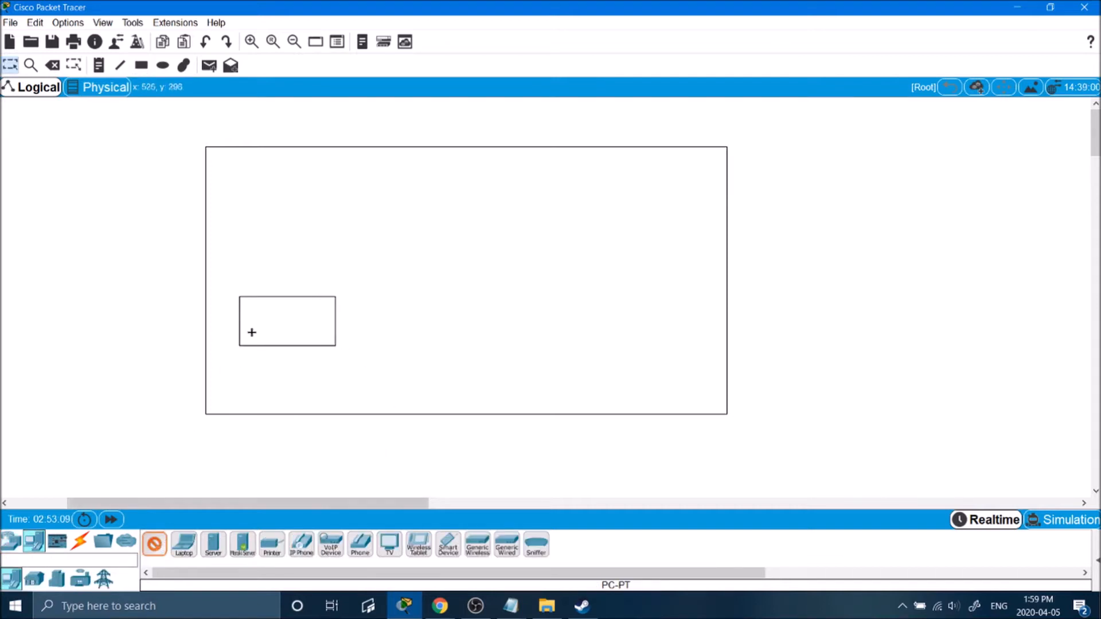
pyautogui.click(290, 279)
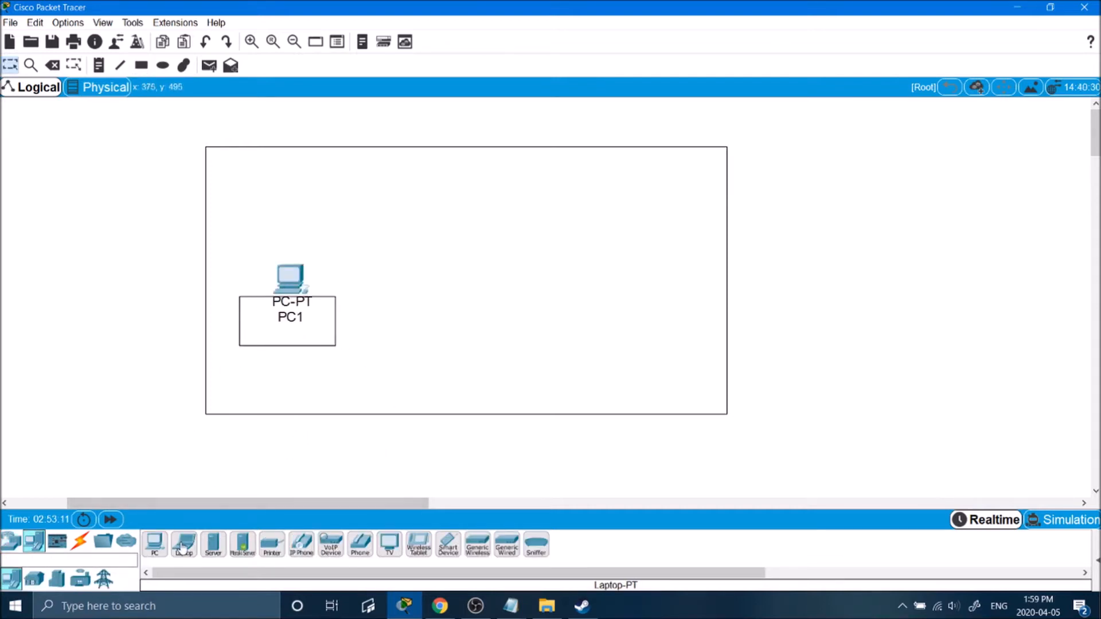
# Place PC2 and PC3 on the right side of the large rectangle.
pyautogui.click(159, 543)
pyautogui.click(650, 327)
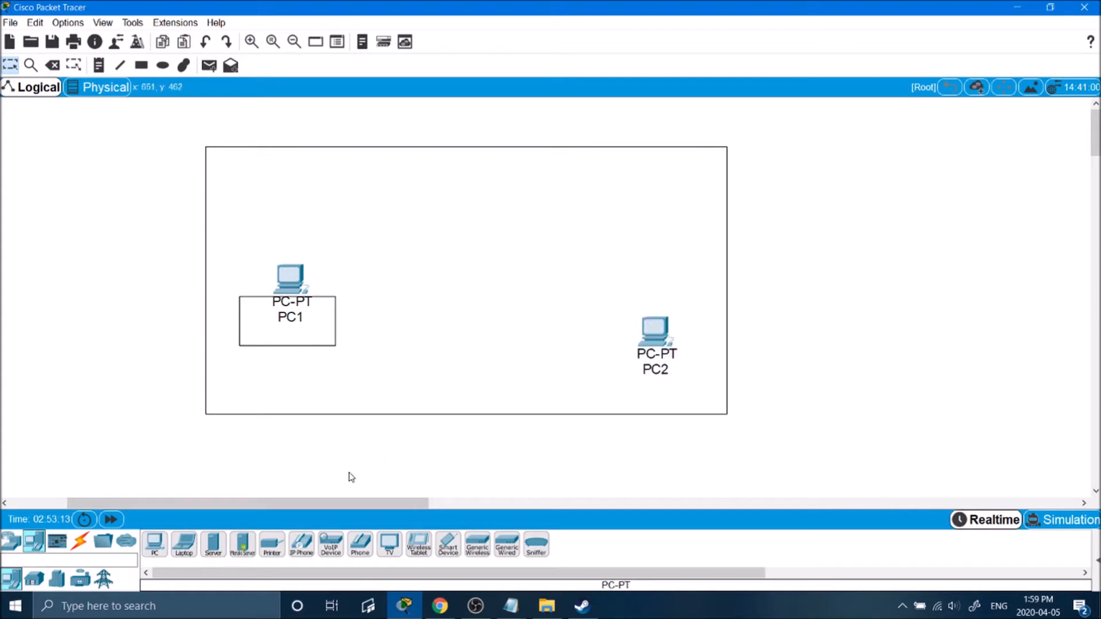
pyautogui.click(154, 544)
pyautogui.click(581, 342)
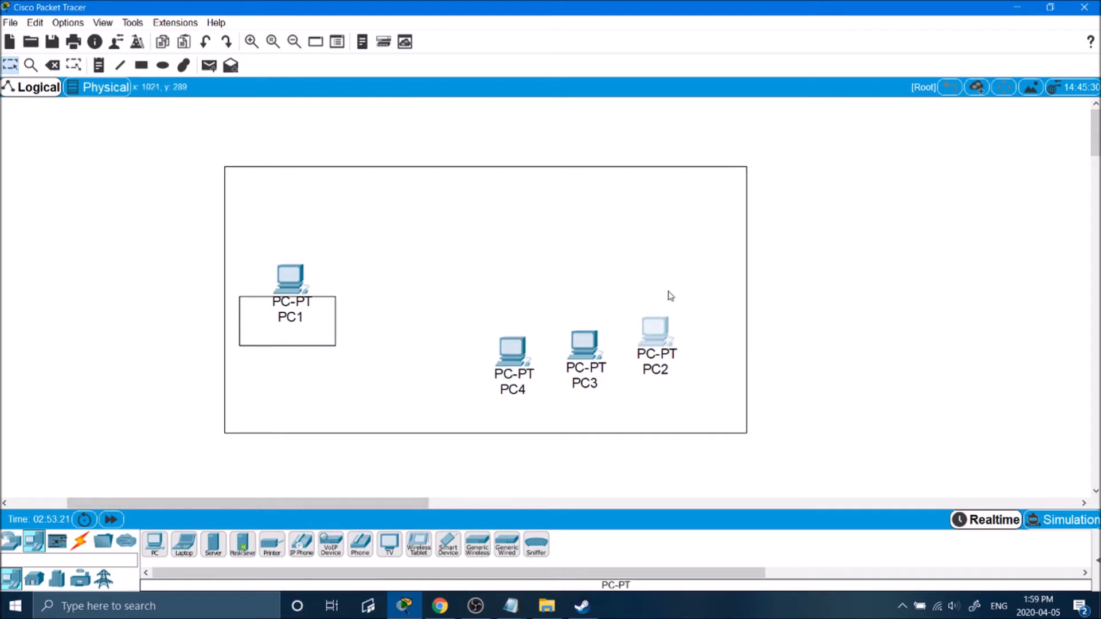
pyautogui.click(656, 330)
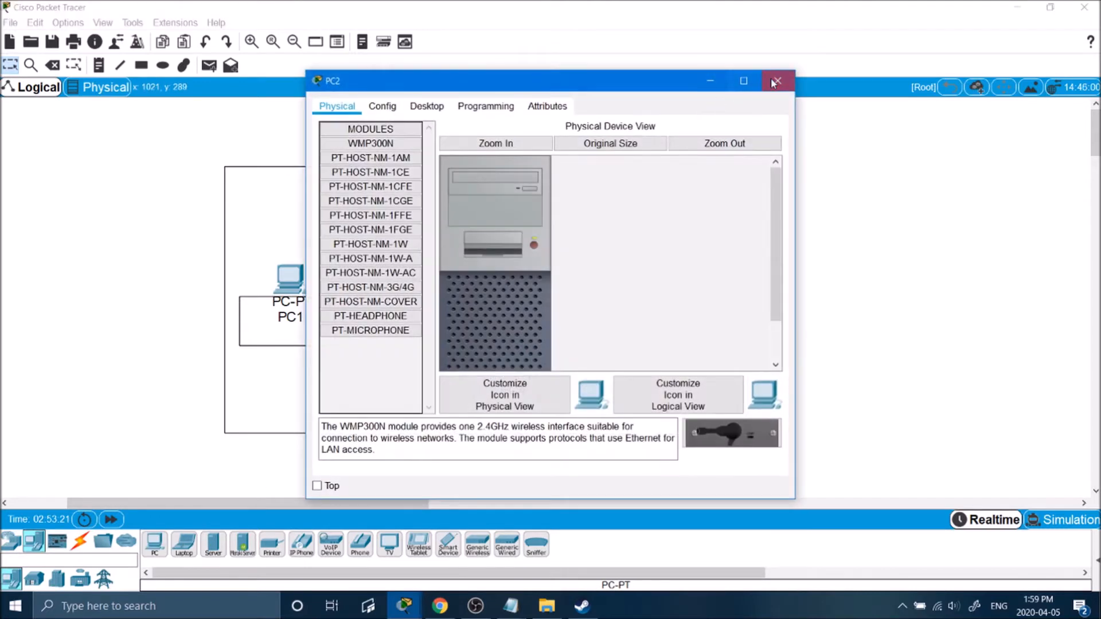
pyautogui.click(777, 80)
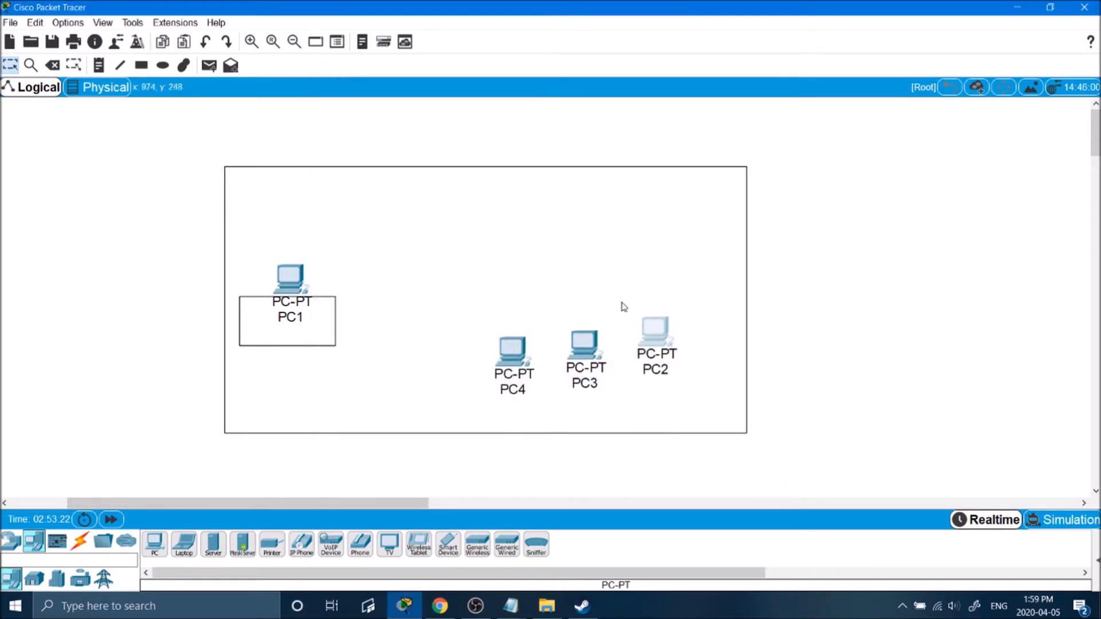
pyautogui.doubleClick(536, 252)
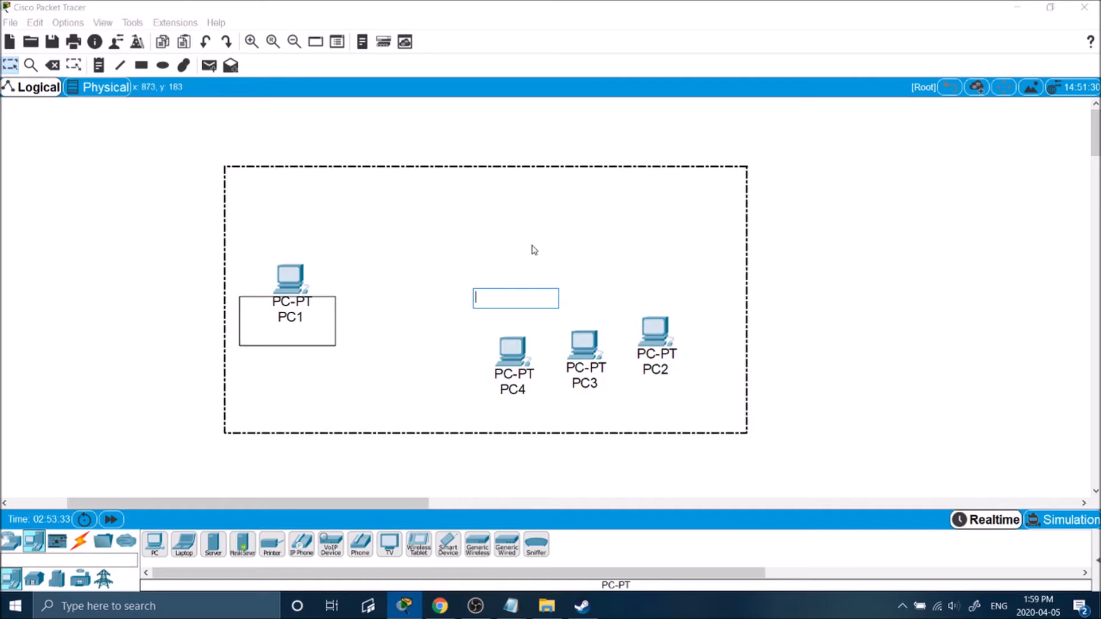
pyautogui.click(842, 201)
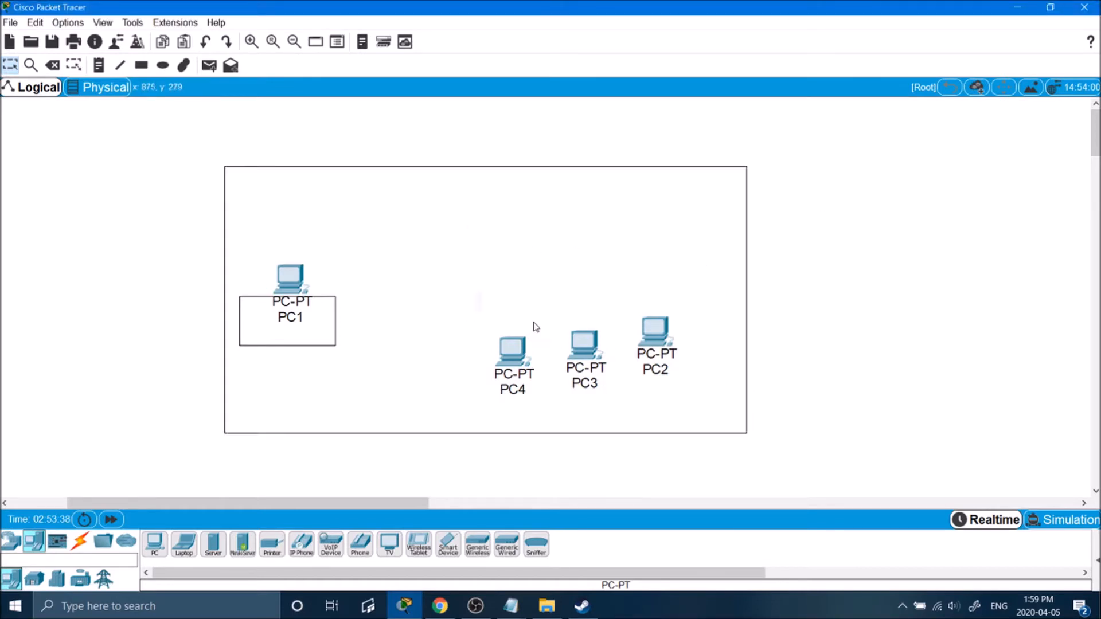
pyautogui.click(110, 519)
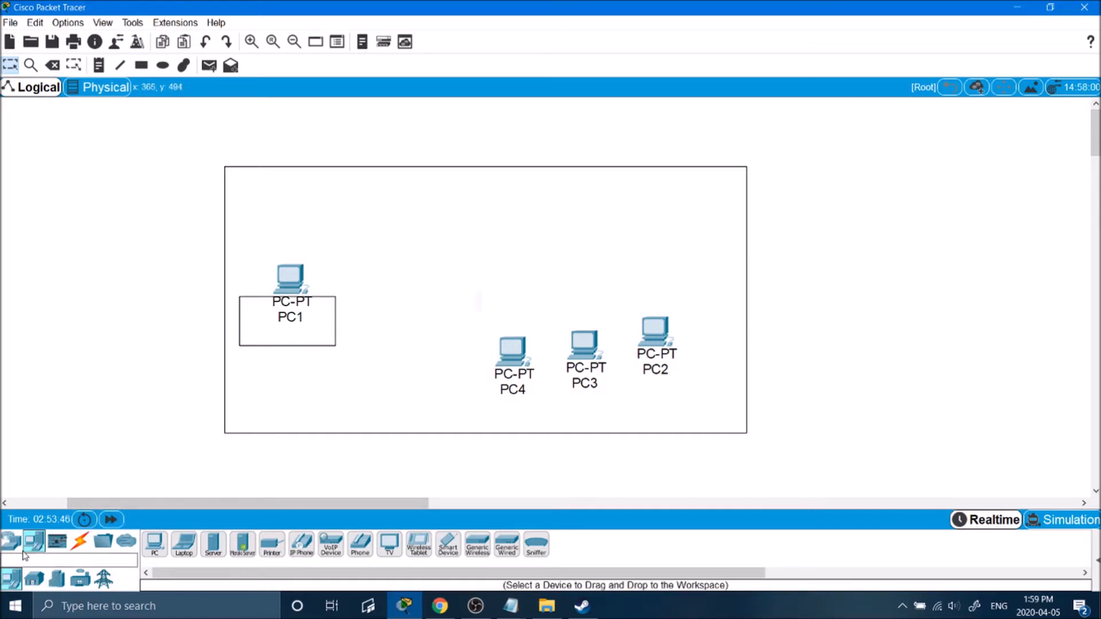
# Add a generic Hub0 inside the rectangle, positioned above the PCs.
pyautogui.click(12, 540)
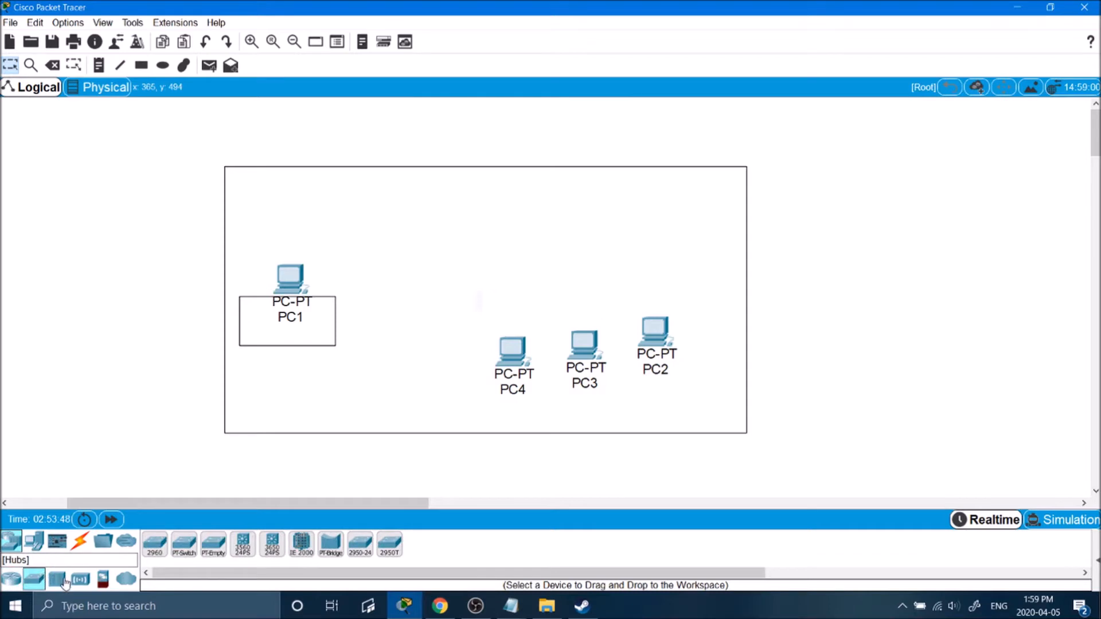
pyautogui.click(57, 579)
pyautogui.click(155, 544)
pyautogui.click(505, 229)
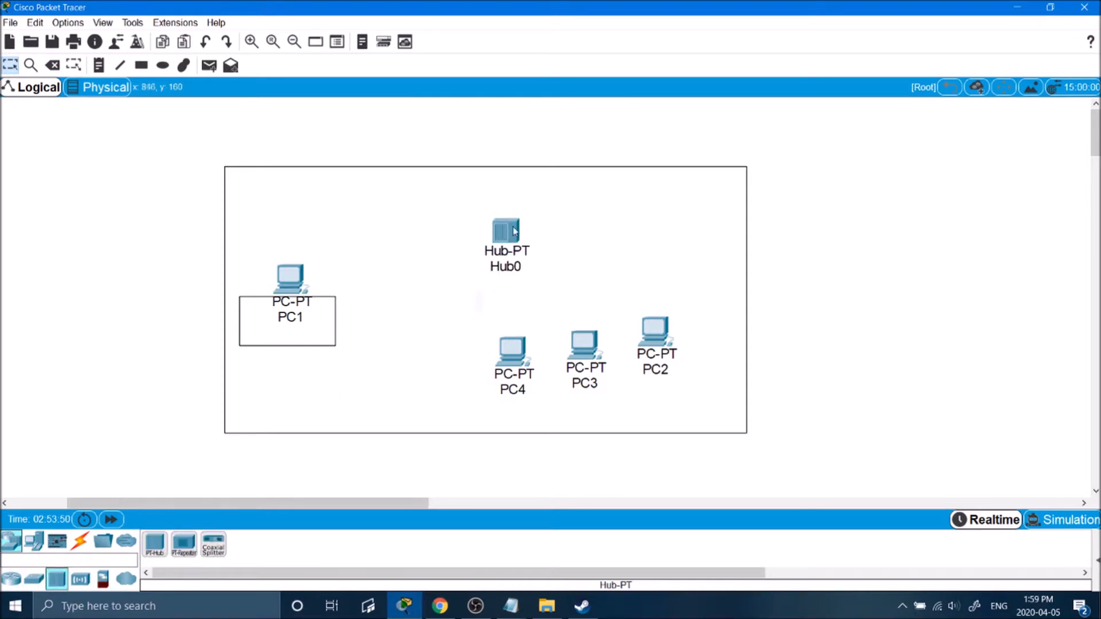
pyautogui.moveTo(505, 232); pyautogui.dragTo(449, 232)
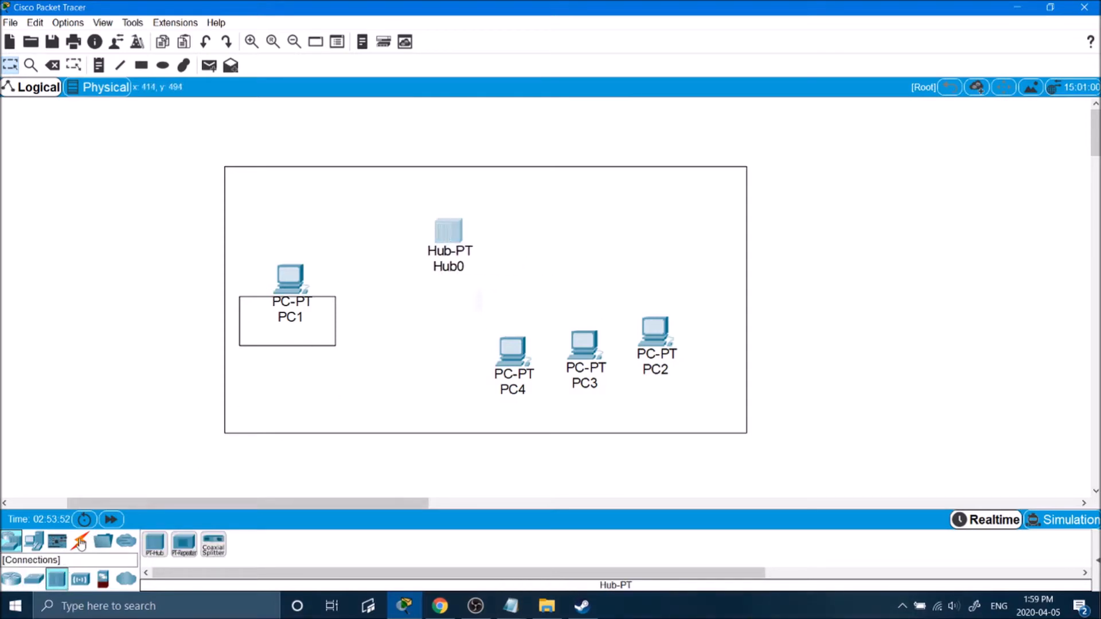
# Cable PC1 and PC4 to Hub0 with automatic cables, then delete the whole hub network.
pyautogui.click(80, 541)
pyautogui.click(154, 543)
pyautogui.click(294, 269)
pyautogui.click(448, 231)
pyautogui.click(501, 379)
pyautogui.click(450, 233)
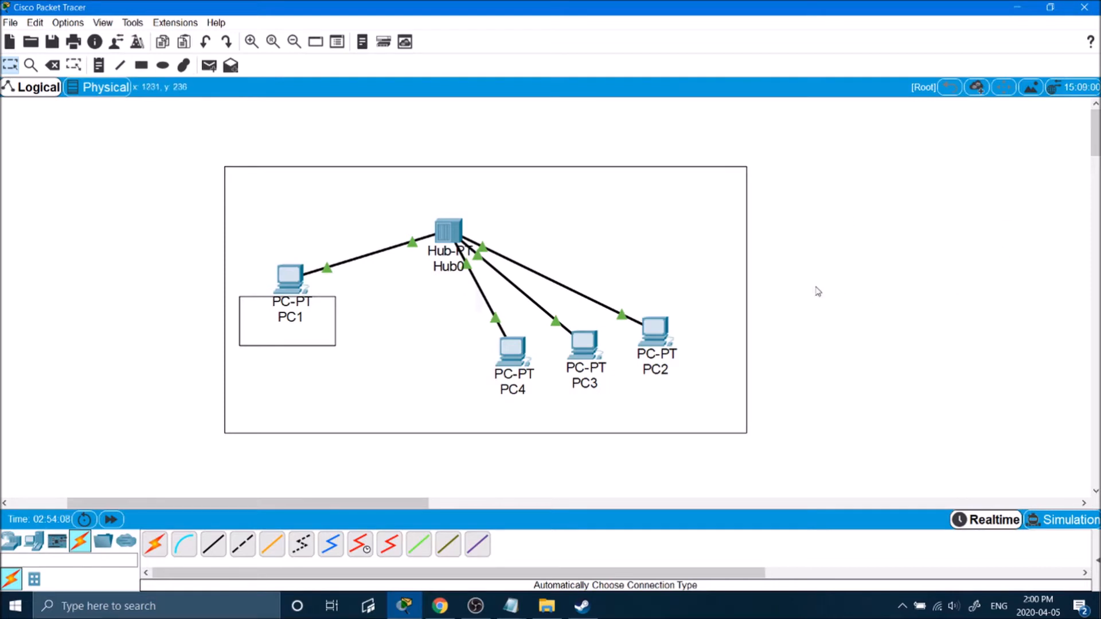
pyautogui.moveTo(896, 112); pyautogui.dragTo(81, 459)
pyautogui.press('Delete')
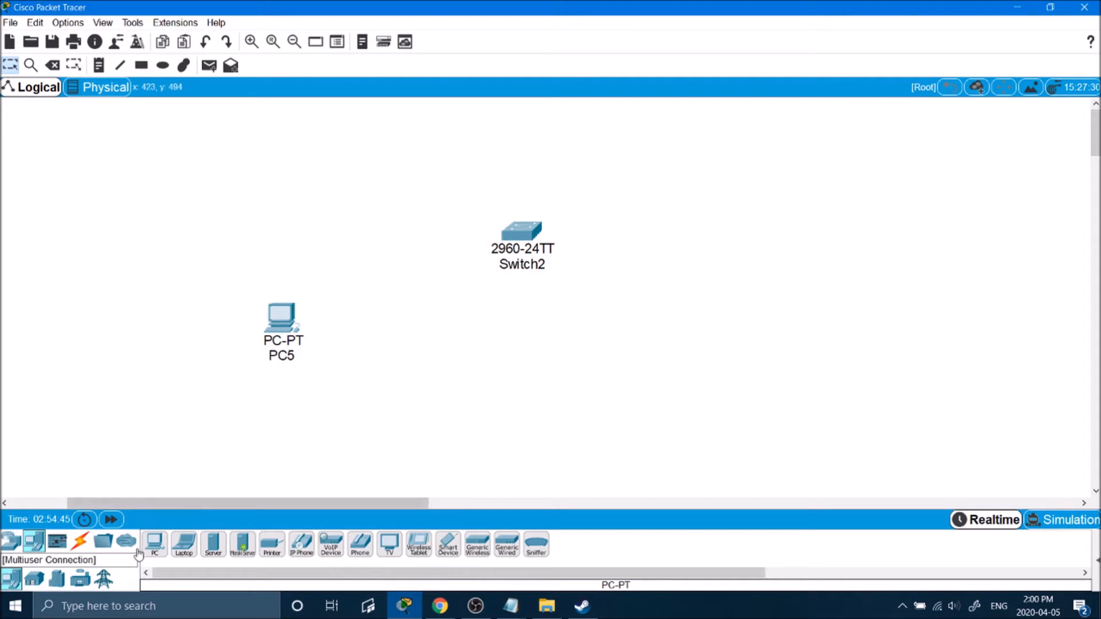
# Place PC5 and PC6, move Switch2 lower among the PCs, and open its window.
pyautogui.click(155, 543)
pyautogui.click(413, 376)
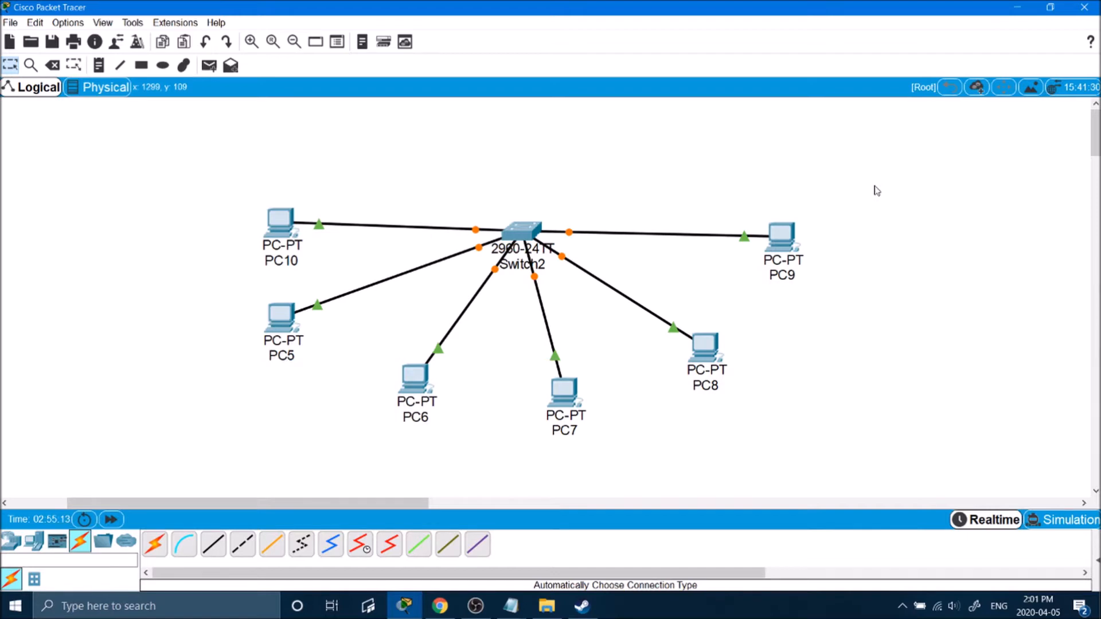
pyautogui.moveTo(523, 231); pyautogui.dragTo(503, 411)
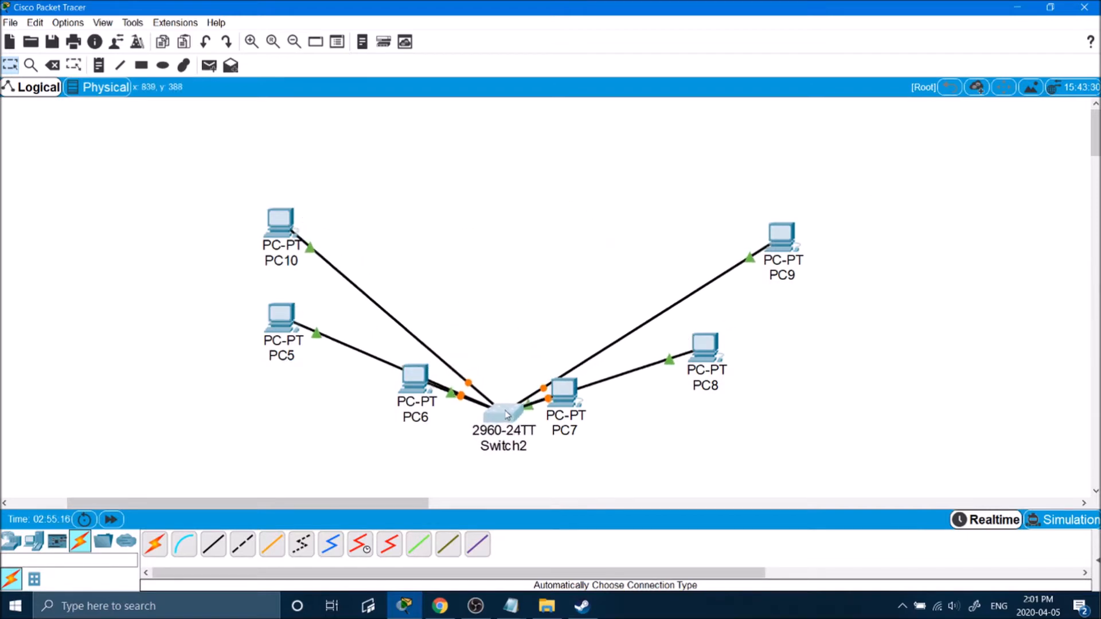
pyautogui.click(511, 414)
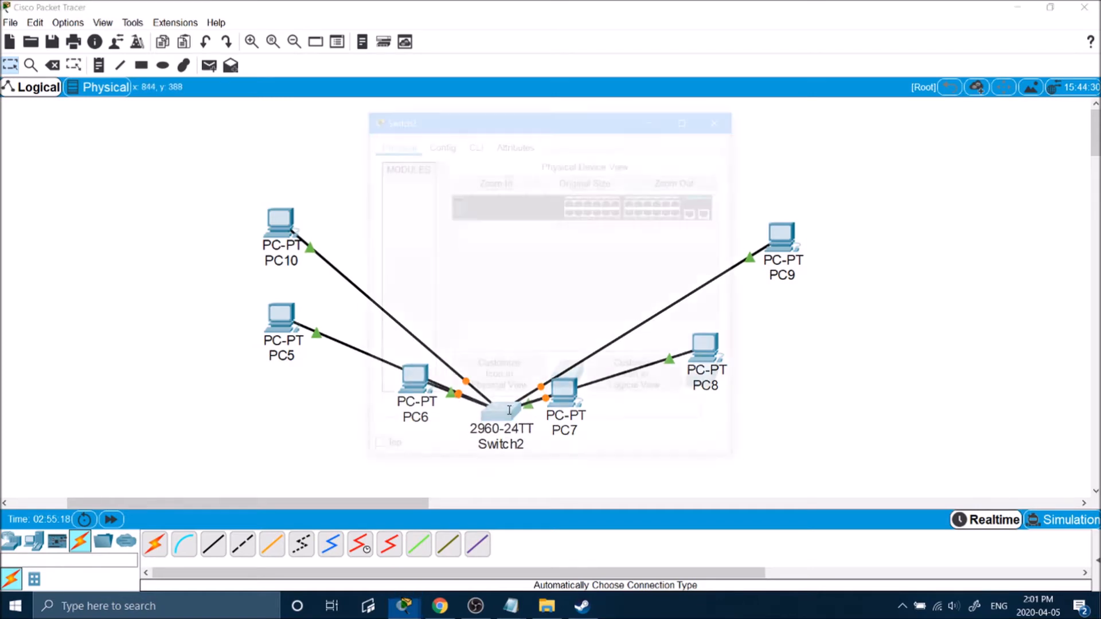
# In Switch2's CLI, enter privileged mode with 'en' and run 'show vlan'.
pyautogui.click(673, 131)
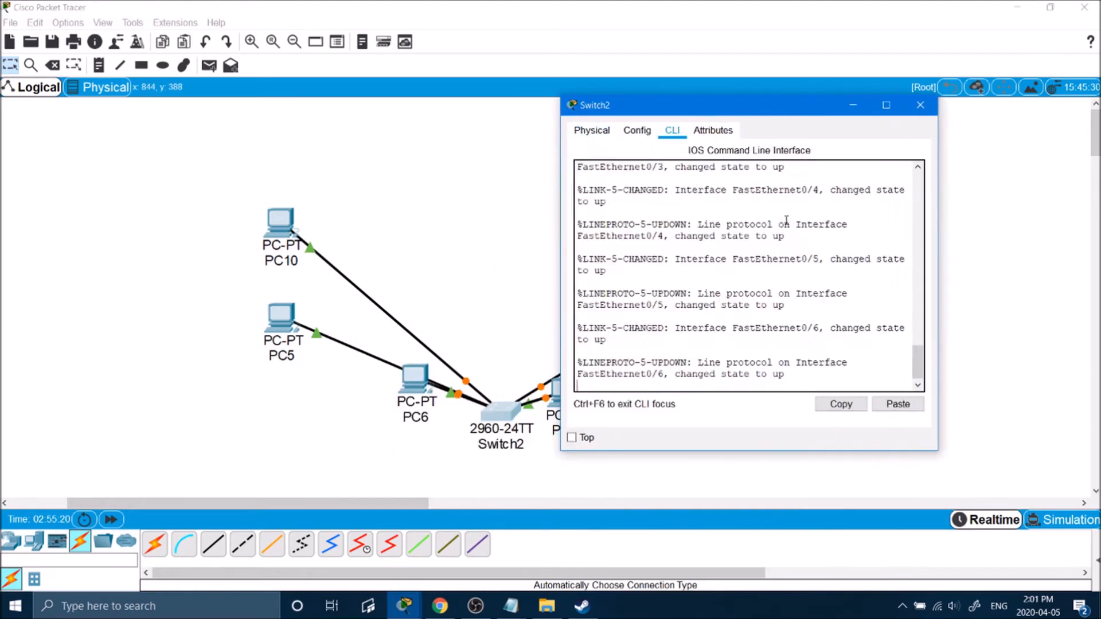
pyautogui.press('Return')
pyautogui.press('Return')
pyautogui.write('en')
pyautogui.press('Return')
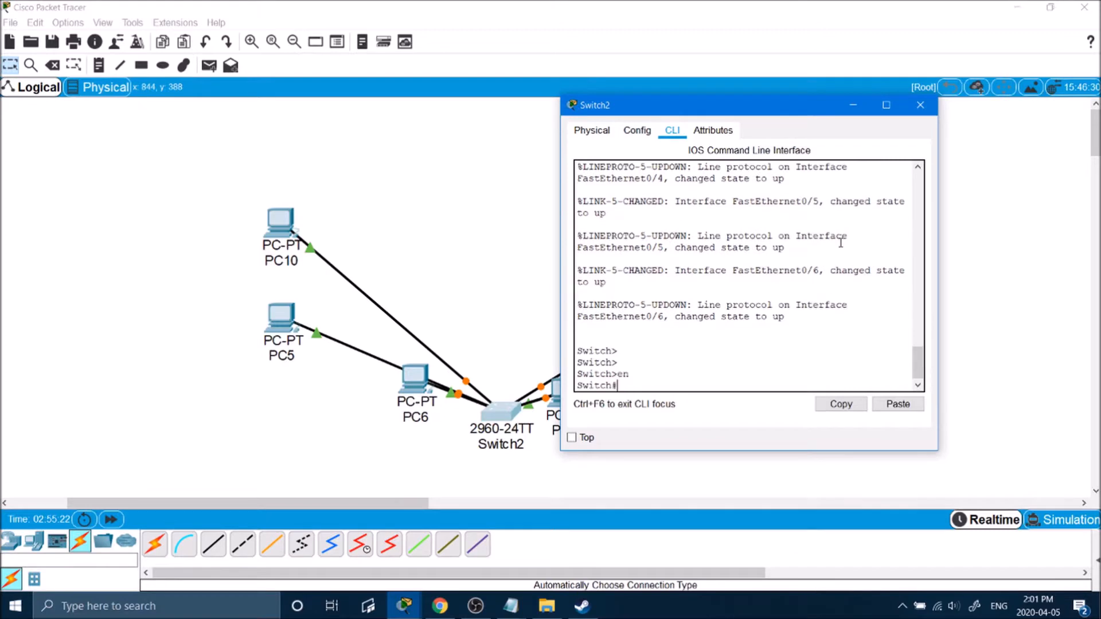
pyautogui.press('Return')
pyautogui.press('Return')
pyautogui.press('Return')
pyautogui.press('Return')
pyautogui.press('Return')
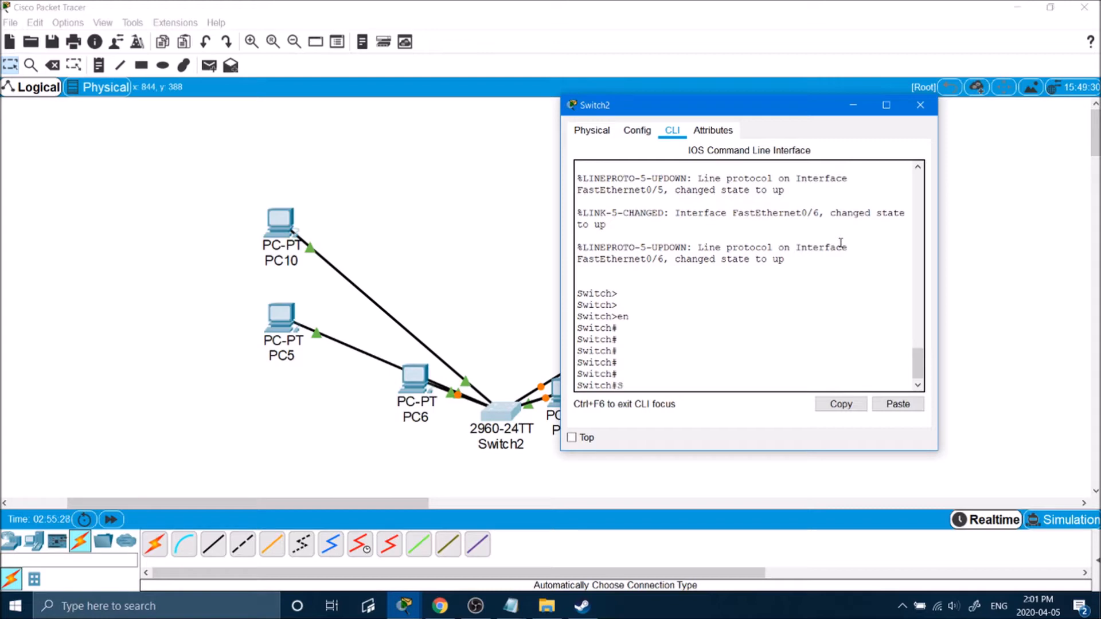
pyautogui.write('Show Vlan')
pyautogui.press('Return')
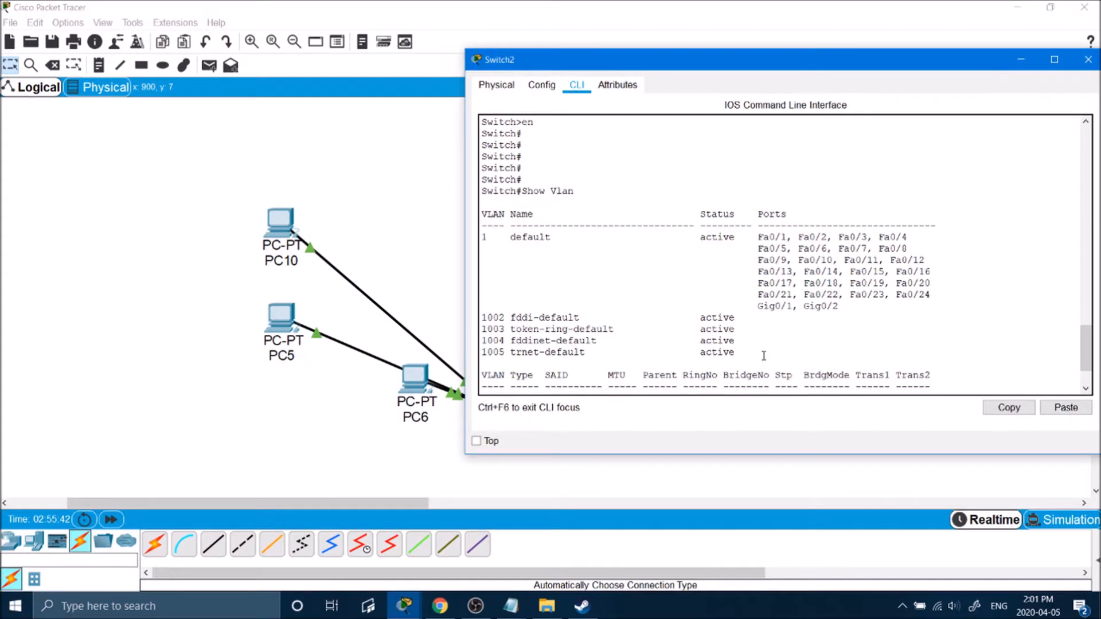
# Highlight VLAN 1, the reserved VLANs 1002–1005, and the ports listed under VLAN 1.
pyautogui.moveTo(758, 353); pyautogui.dragTo(471, 217)
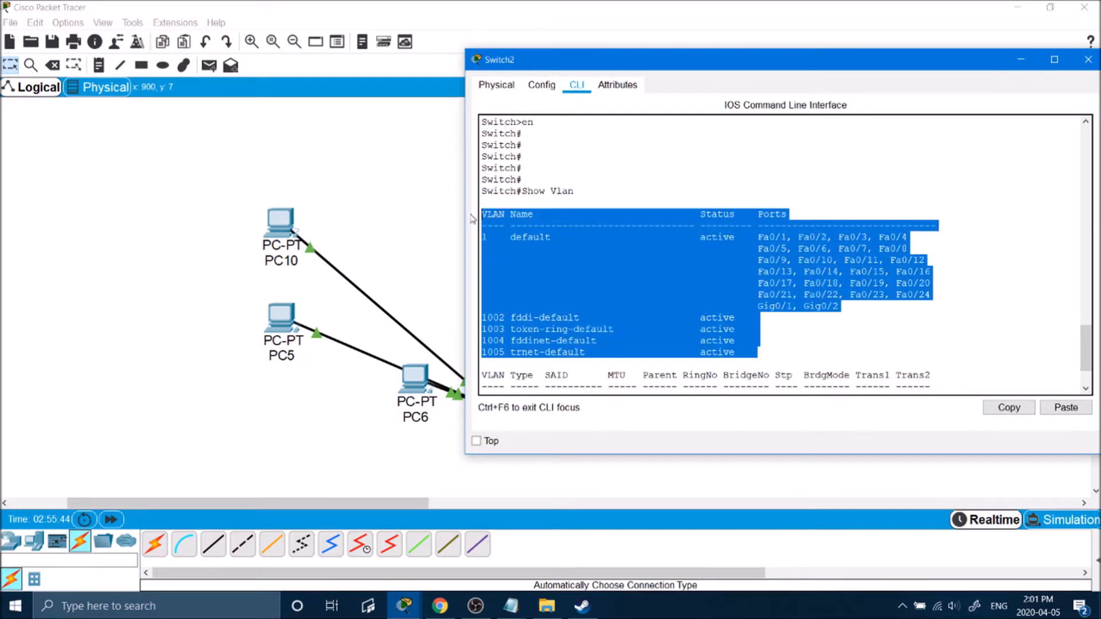
pyautogui.click(596, 248)
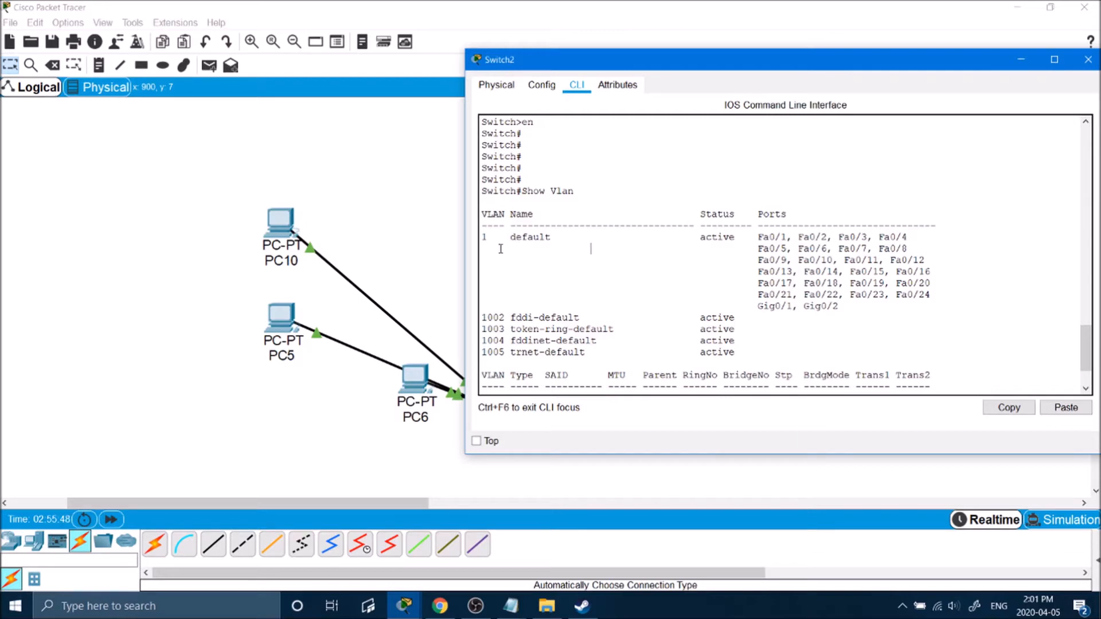
pyautogui.moveTo(491, 239); pyautogui.dragTo(481, 233)
pyautogui.moveTo(480, 315); pyautogui.dragTo(740, 358)
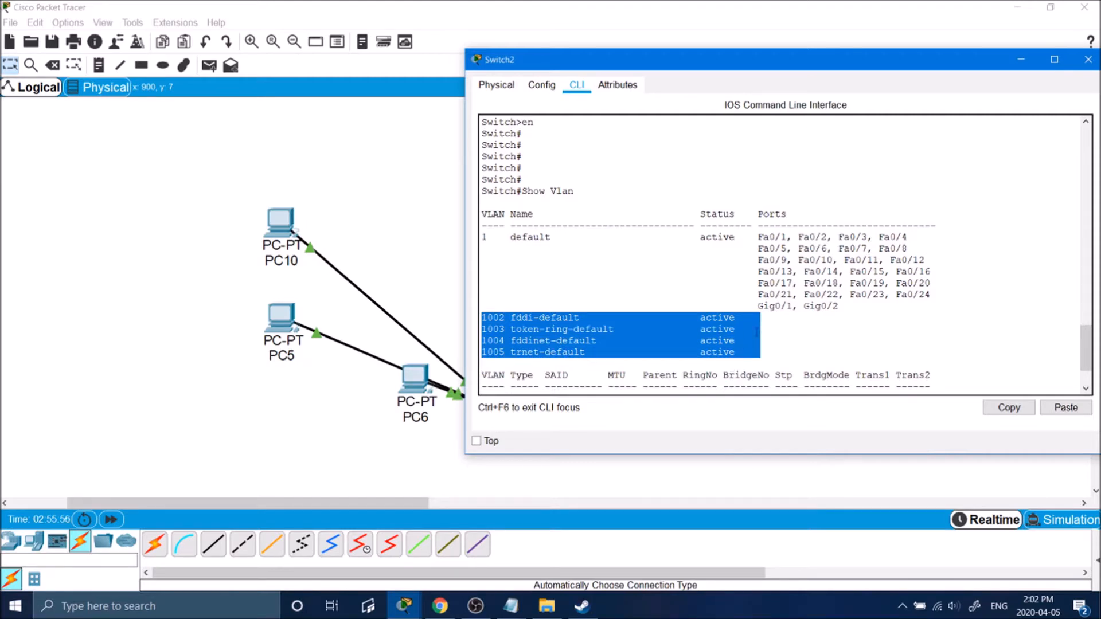
pyautogui.moveTo(482, 236); pyautogui.dragTo(623, 250)
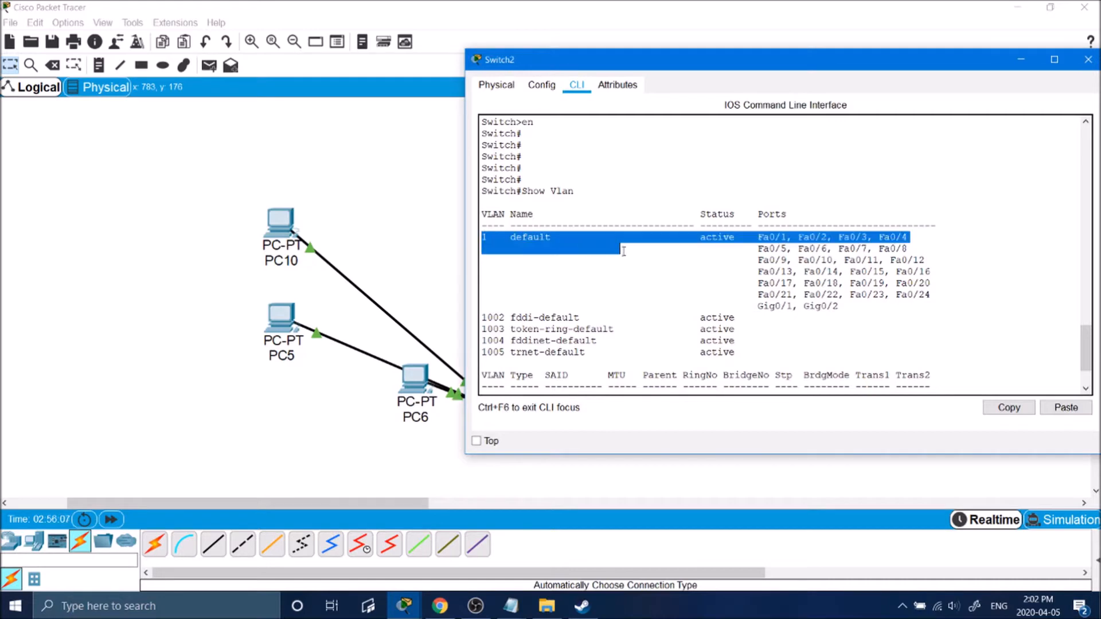
pyautogui.click(703, 241)
pyautogui.moveTo(755, 236); pyautogui.dragTo(869, 304)
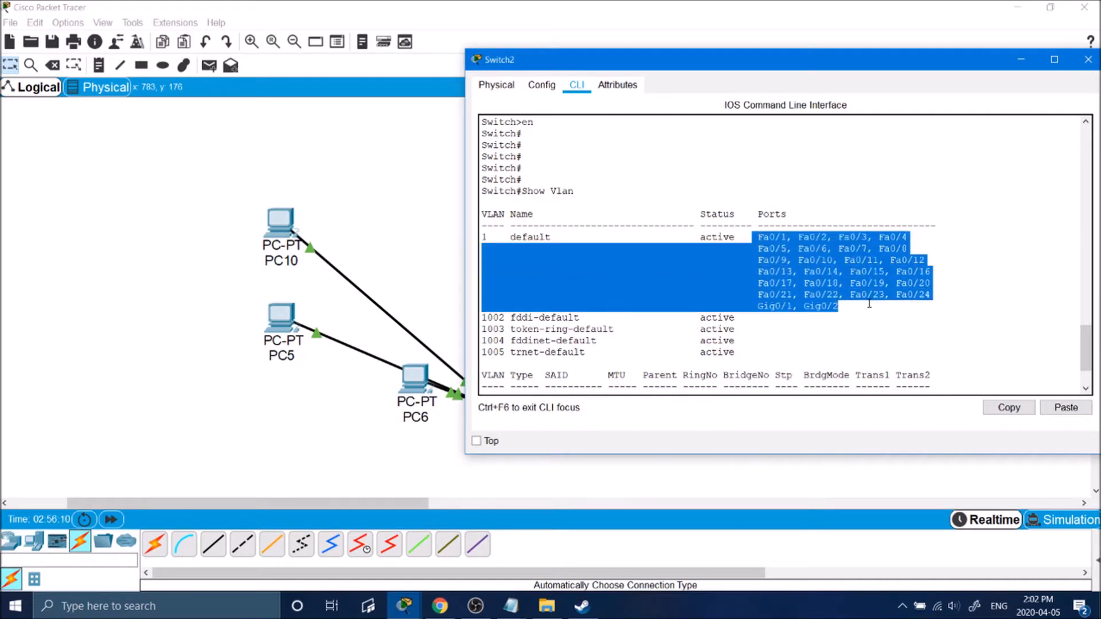
# Move the Switch2 window and re-highlight the VLAN 1 port block, including Fa0/24.
pyautogui.moveTo(627, 62); pyautogui.dragTo(606, 16)
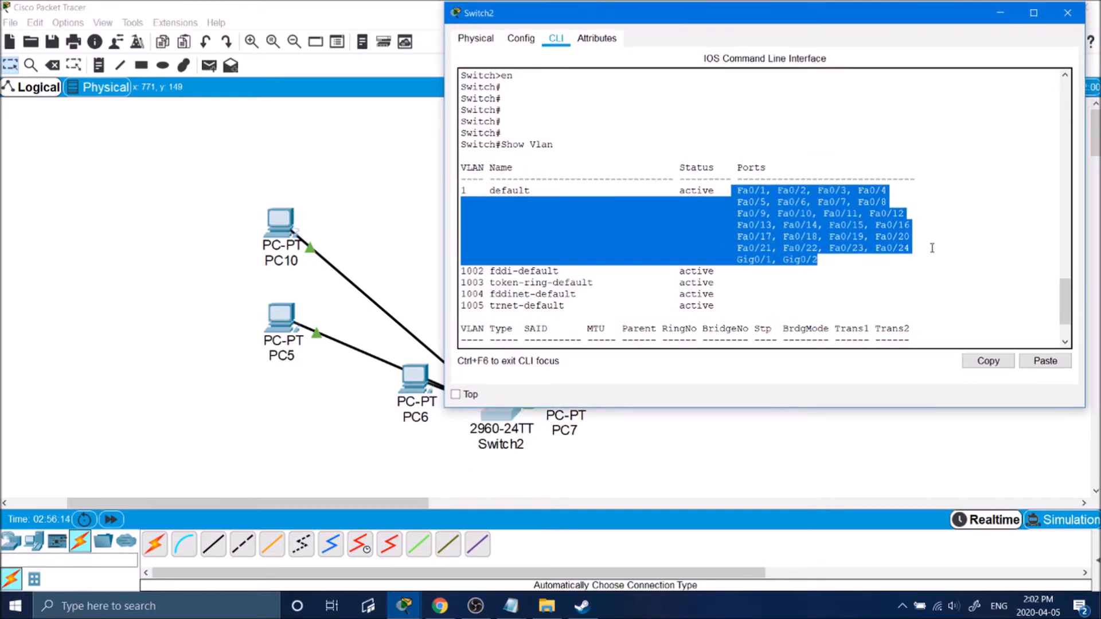
pyautogui.click(912, 248)
pyautogui.moveTo(870, 249); pyautogui.dragTo(885, 248)
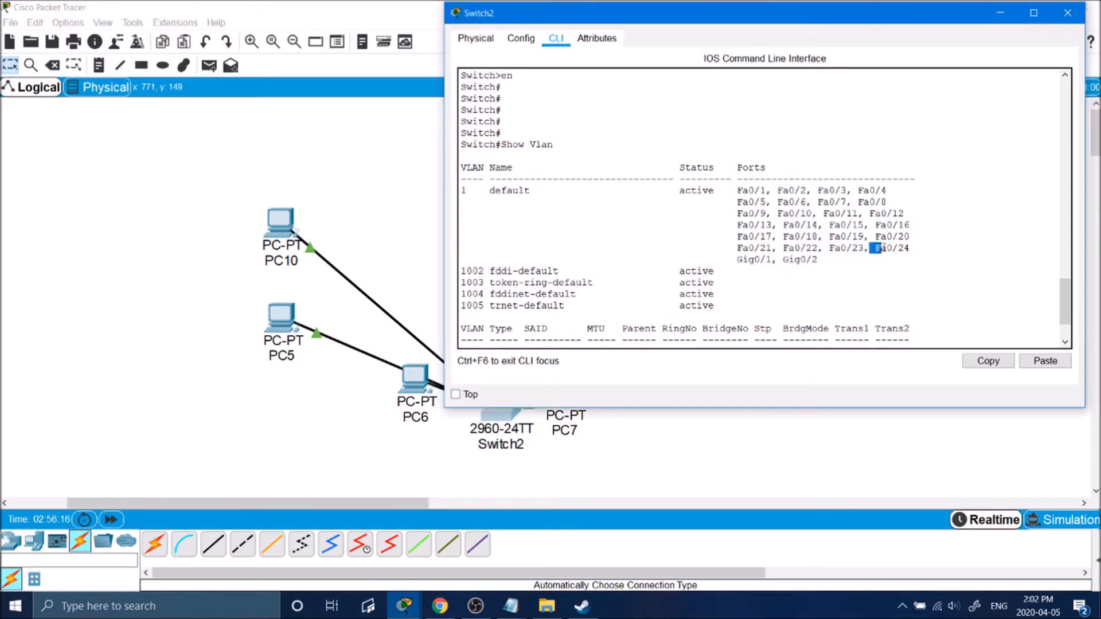
pyautogui.click(884, 248)
pyautogui.click(824, 263)
pyautogui.moveTo(818, 259); pyautogui.dragTo(738, 191)
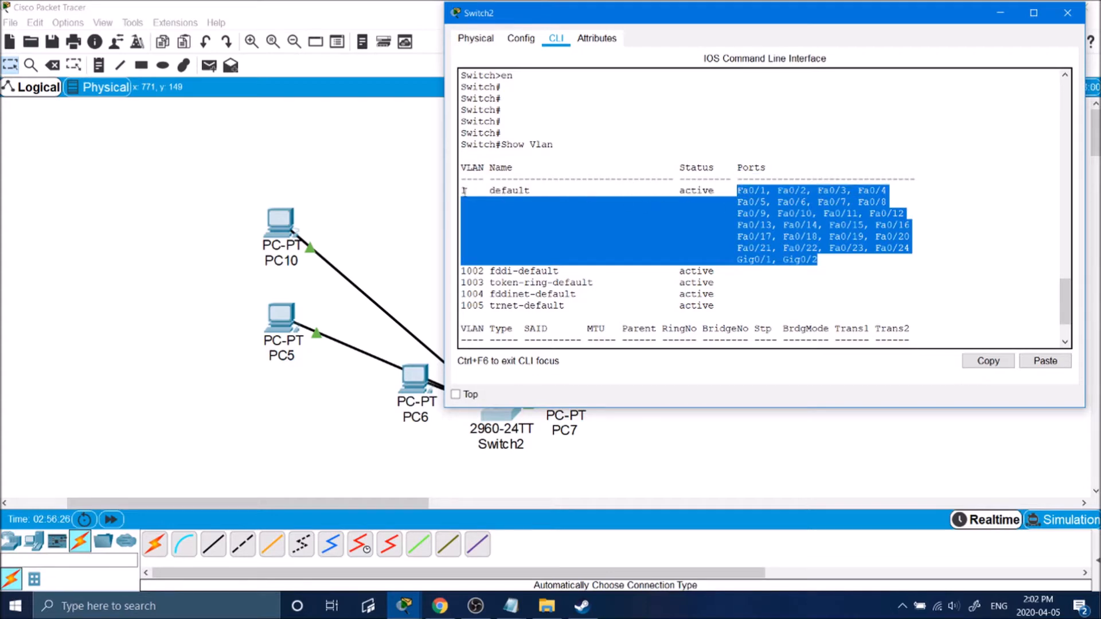
pyautogui.moveTo(465, 191); pyautogui.dragTo(467, 191)
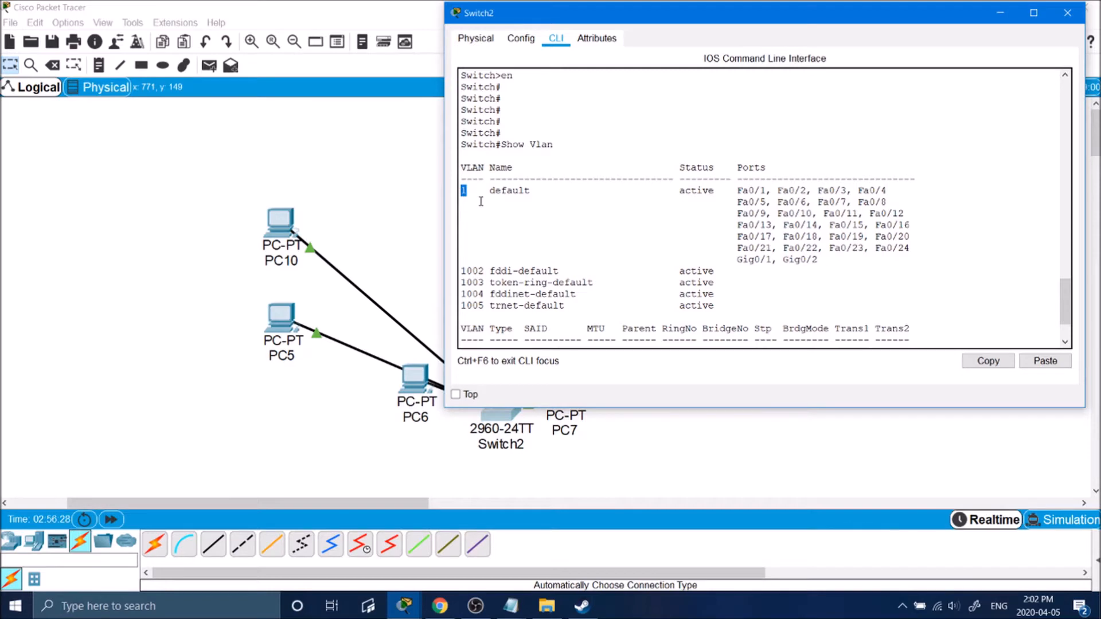
# Return to the topology canvas, select and deselect all devices, and briefly recheck Switch2's CLI.
pyautogui.click(388, 286)
pyautogui.moveTo(185, 145); pyautogui.dragTo(883, 498)
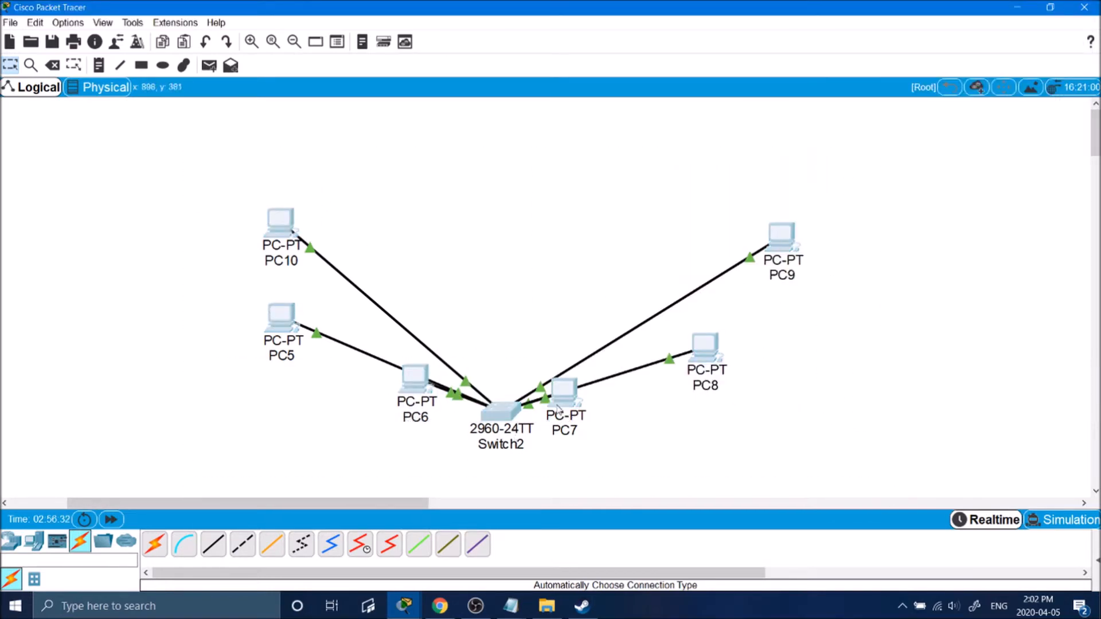
pyautogui.click(670, 432)
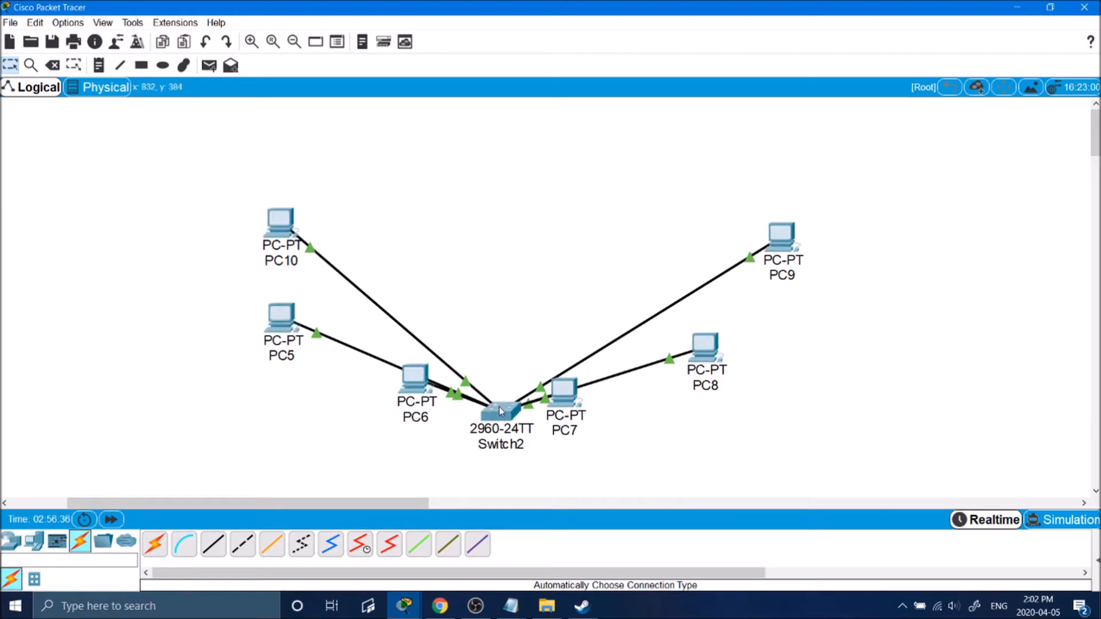
pyautogui.click(501, 410)
pyautogui.scroll(-2, 643, 280)
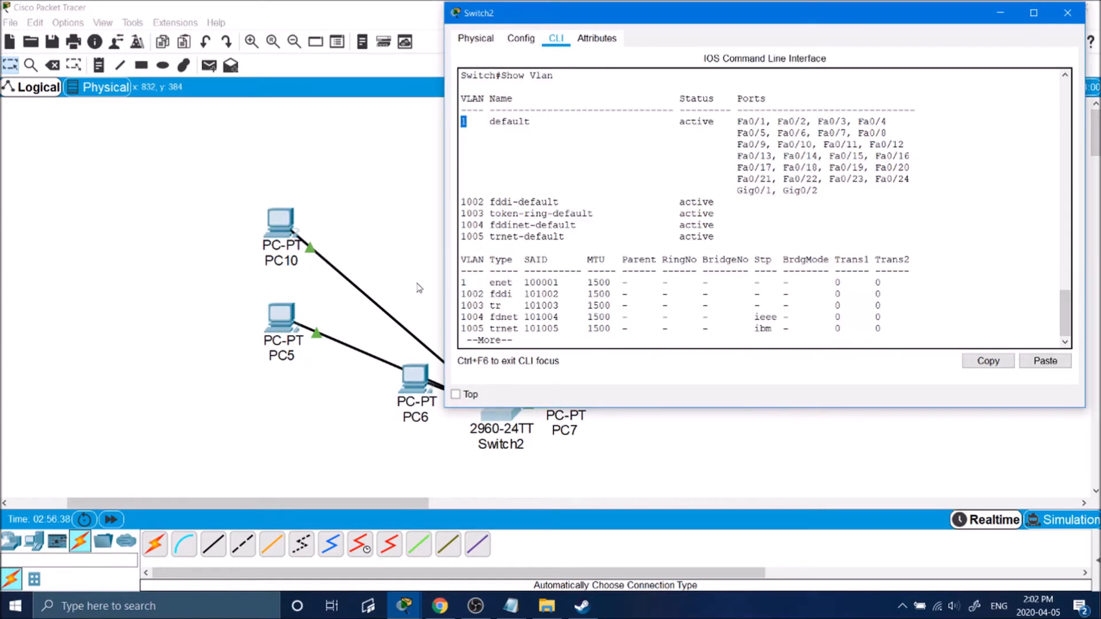
pyautogui.click(184, 201)
pyautogui.click(144, 69)
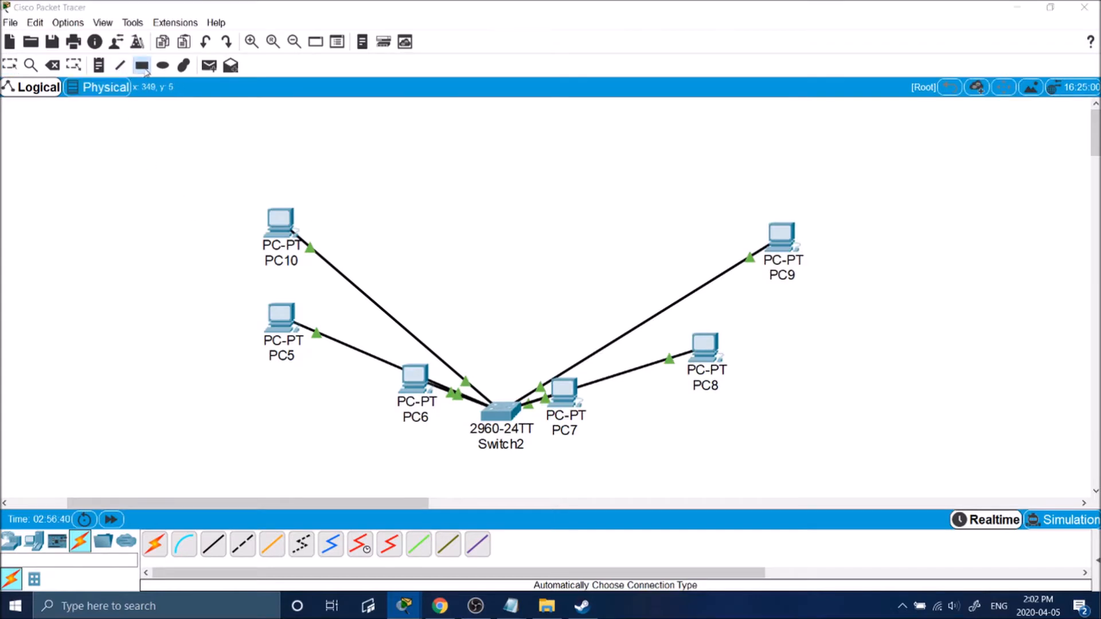
# Draw a box around PC10 and PC5 and label it Managers.
pyautogui.moveTo(353, 174); pyautogui.dragTo(181, 383)
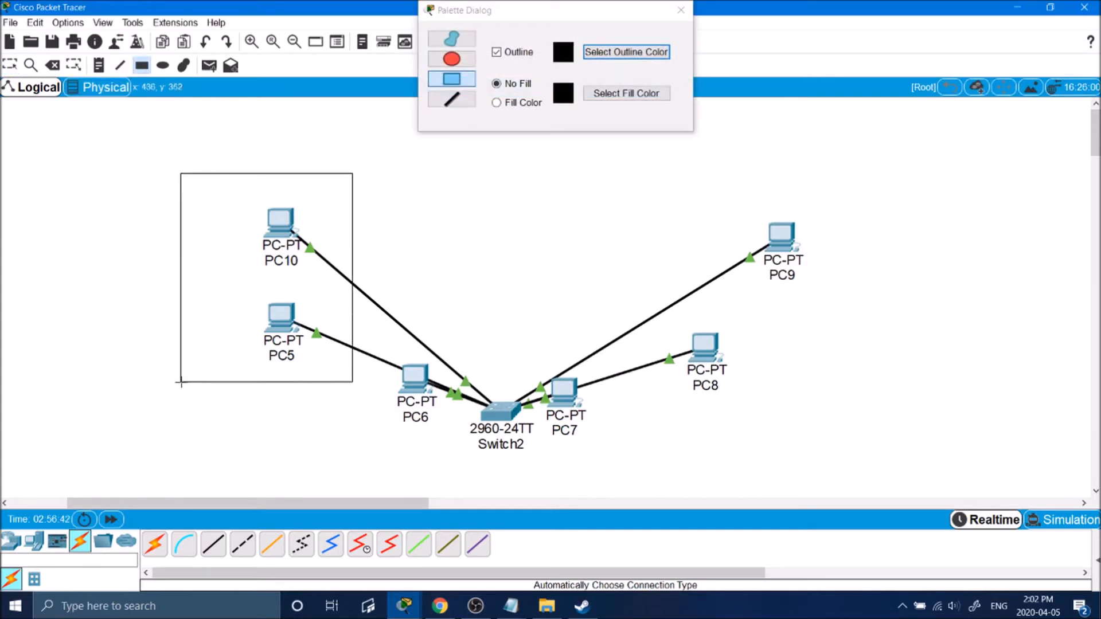
pyautogui.click(217, 184)
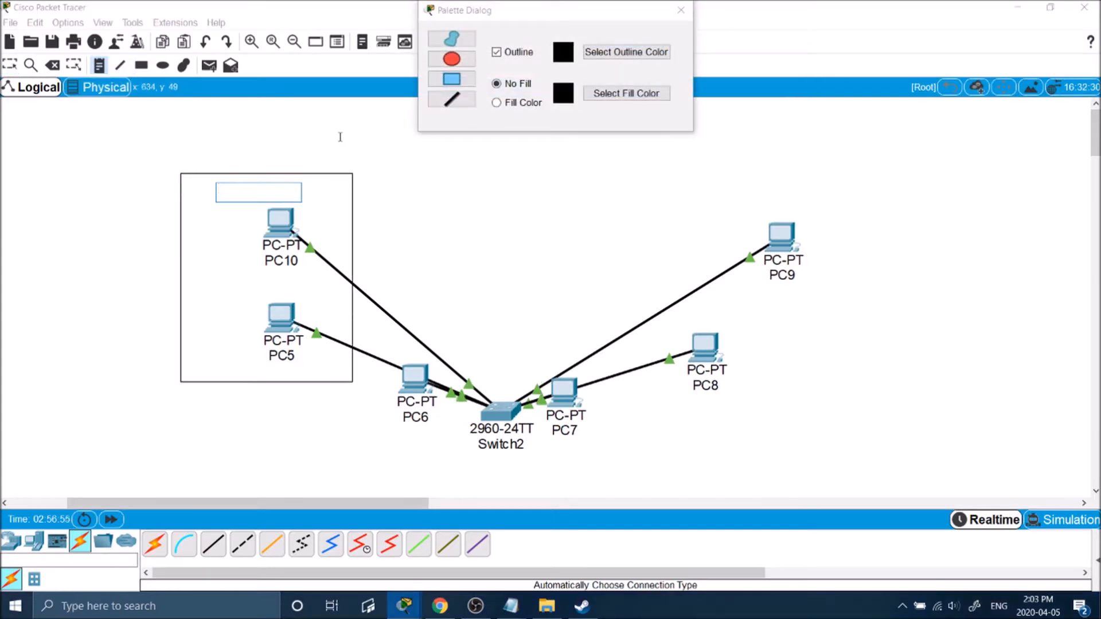
pyautogui.write('Managers')
pyautogui.click(391, 124)
# Draw department boxes around PC6 and around PC8 and PC9.
pyautogui.click(451, 79)
pyautogui.moveTo(460, 339)
pyautogui.mouseDown()
pyautogui.moveTo(356, 488)
pyautogui.moveTo(368, 490)
pyautogui.mouseUp()
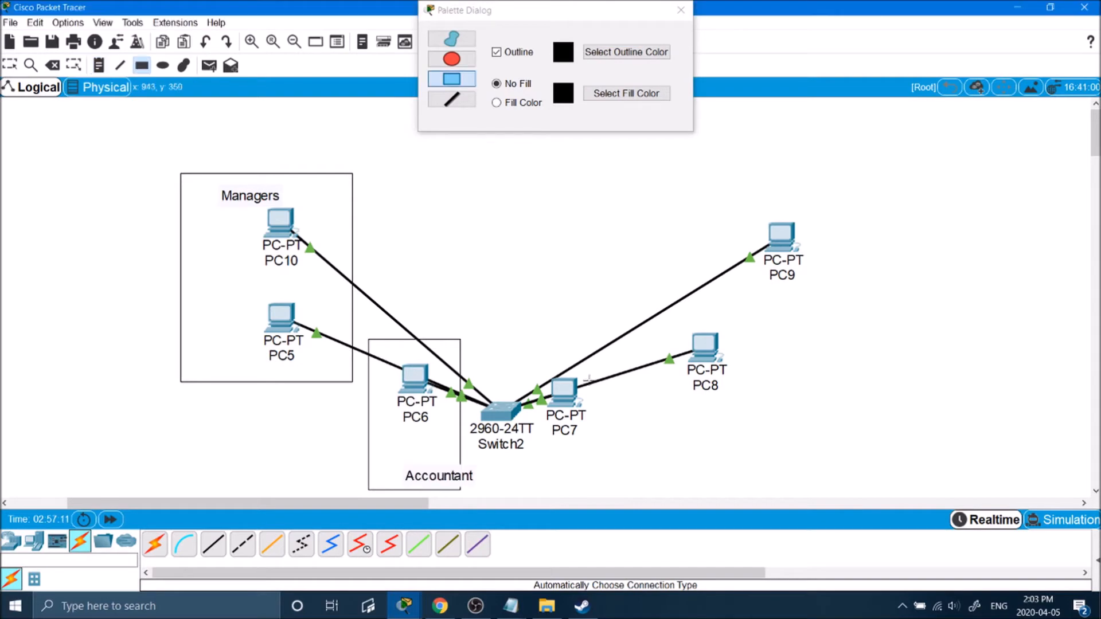
pyautogui.moveTo(589, 370)
pyautogui.mouseDown()
pyautogui.moveTo(536, 458)
pyautogui.moveTo(536, 505)
pyautogui.mouseUp()
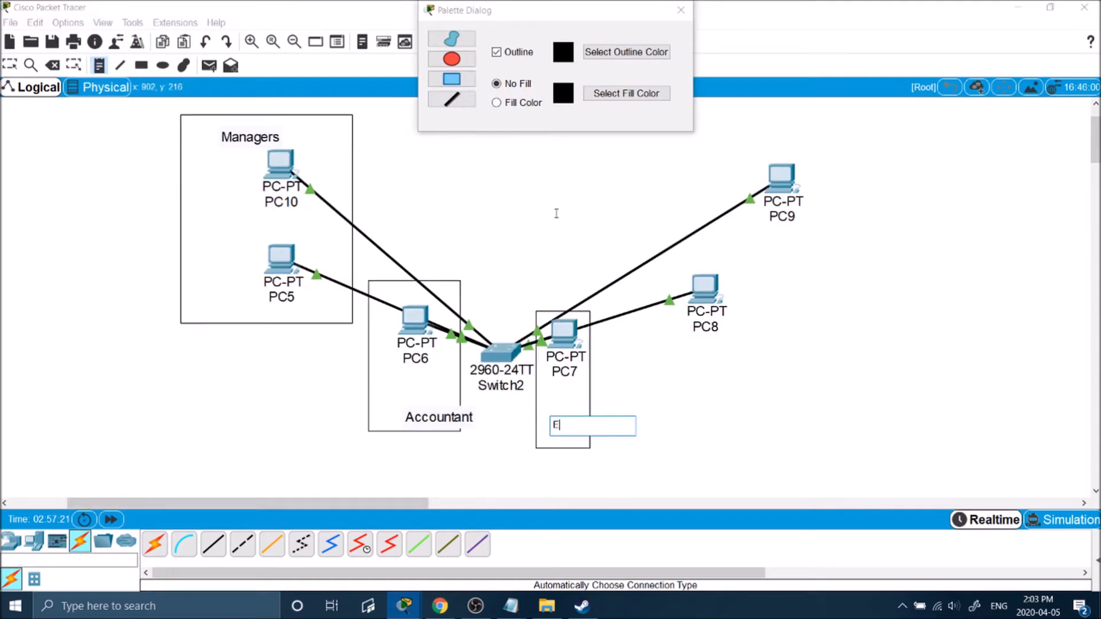
pyautogui.click(141, 66)
pyautogui.moveTo(842, 153)
pyautogui.mouseDown()
pyautogui.moveTo(651, 304)
pyautogui.moveTo(641, 434)
pyautogui.mouseUp()
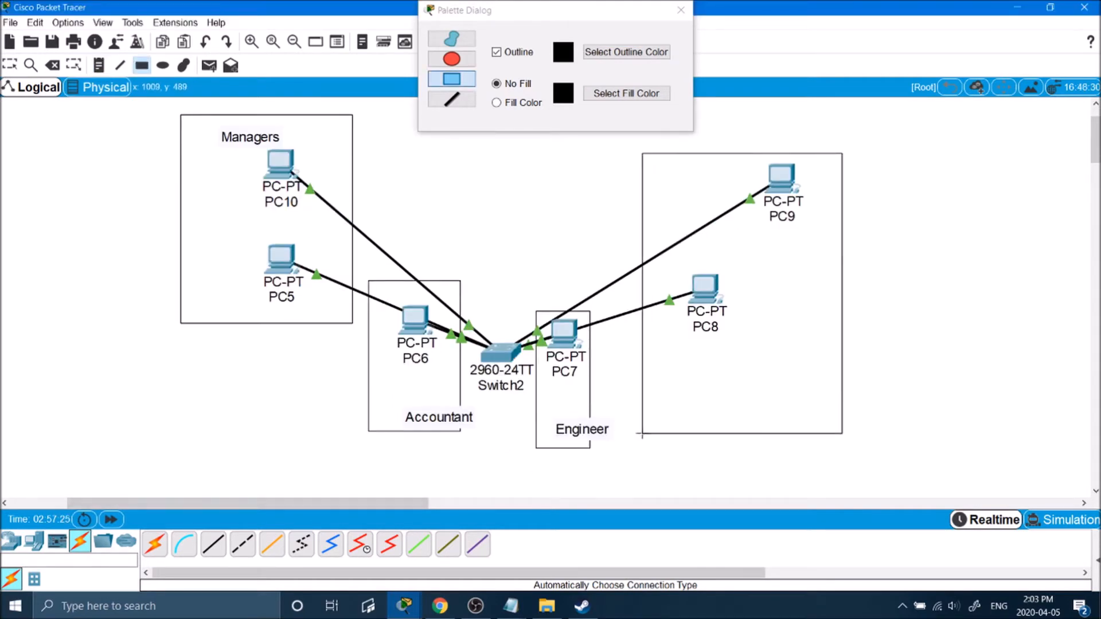
# Label the PC8/PC9 box Sales.
pyautogui.click(98, 65)
pyautogui.click(705, 396)
pyautogui.write('Sales')
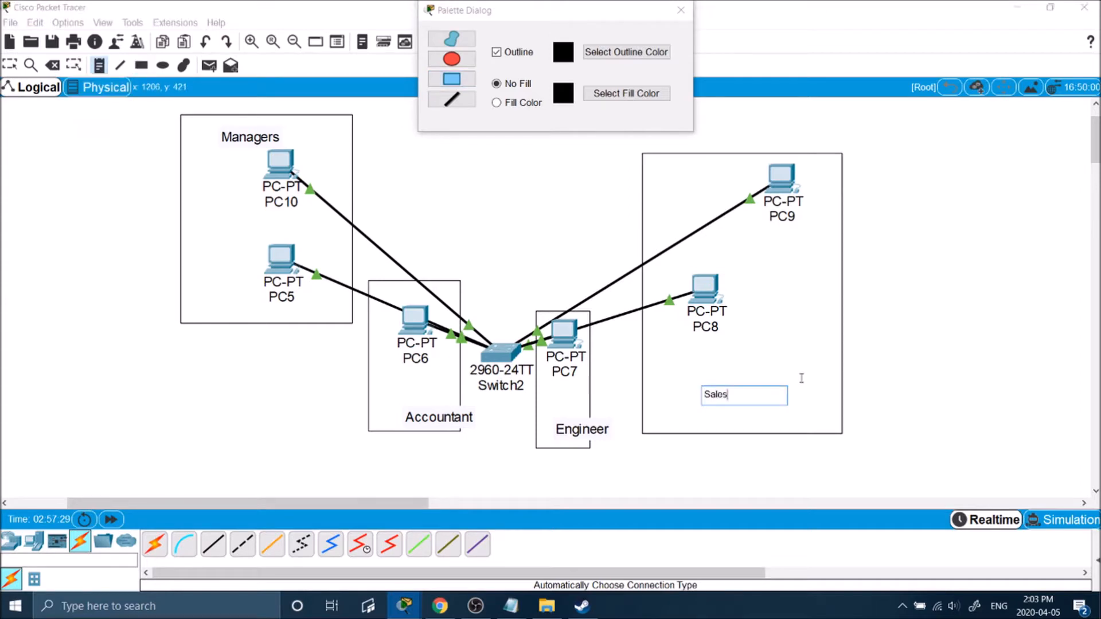
pyautogui.press('Escape')
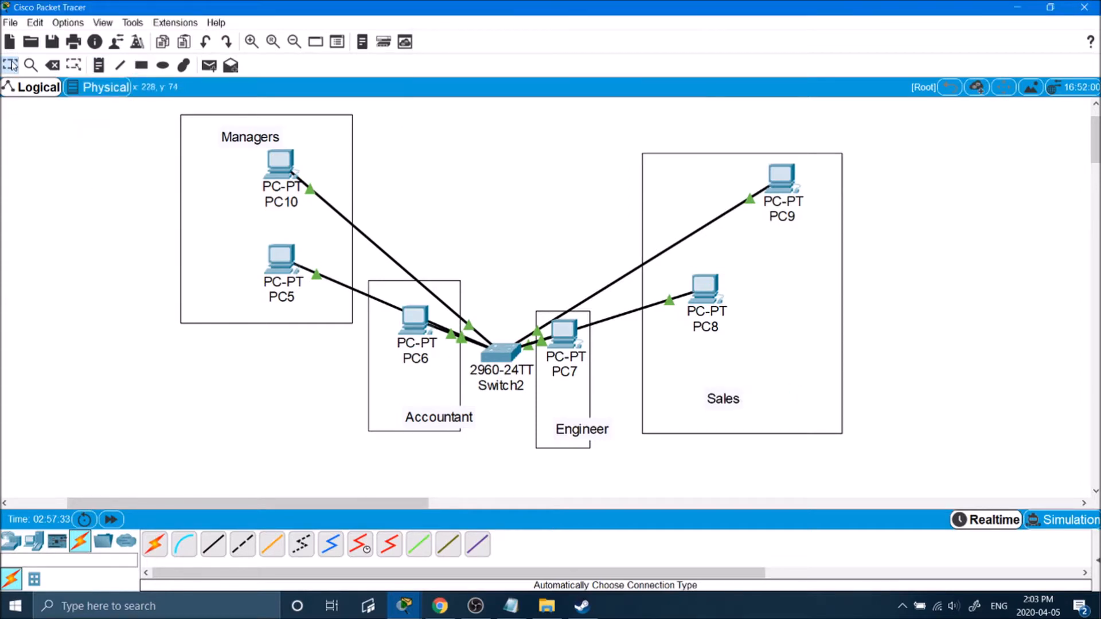
# Nudge the Managers box up and left, then select the Sales and Engineer boxes.
pyautogui.moveTo(331, 187); pyautogui.dragTo(322, 173)
pyautogui.moveTo(381, 130); pyautogui.dragTo(305, 226)
pyautogui.click(452, 180)
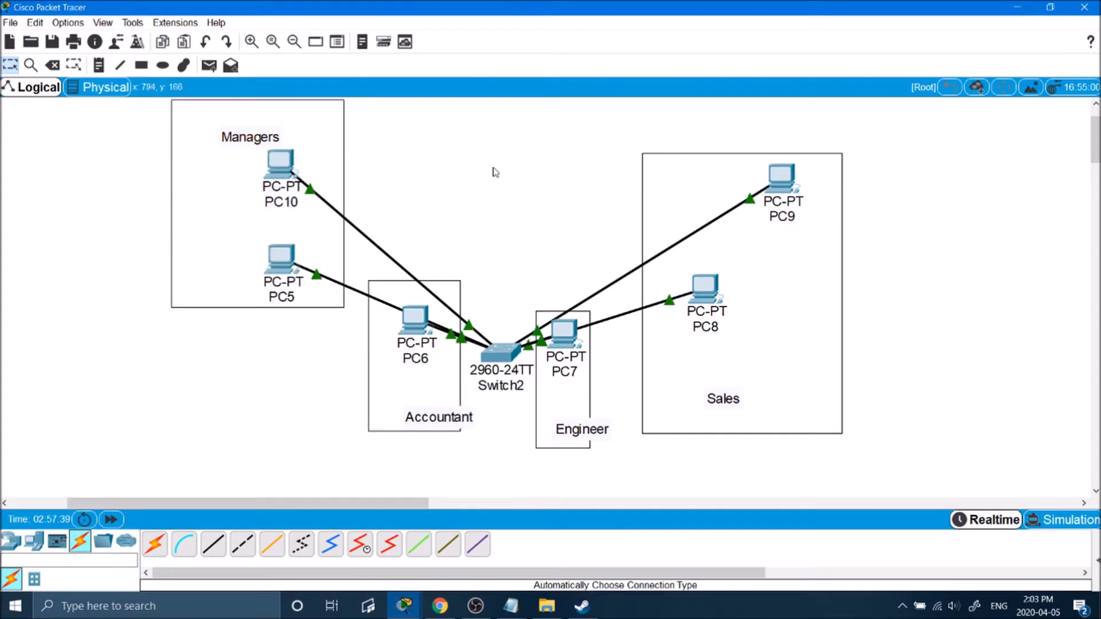
pyautogui.moveTo(594, 159); pyautogui.dragTo(377, 169)
pyautogui.moveTo(600, 254); pyautogui.dragTo(498, 177)
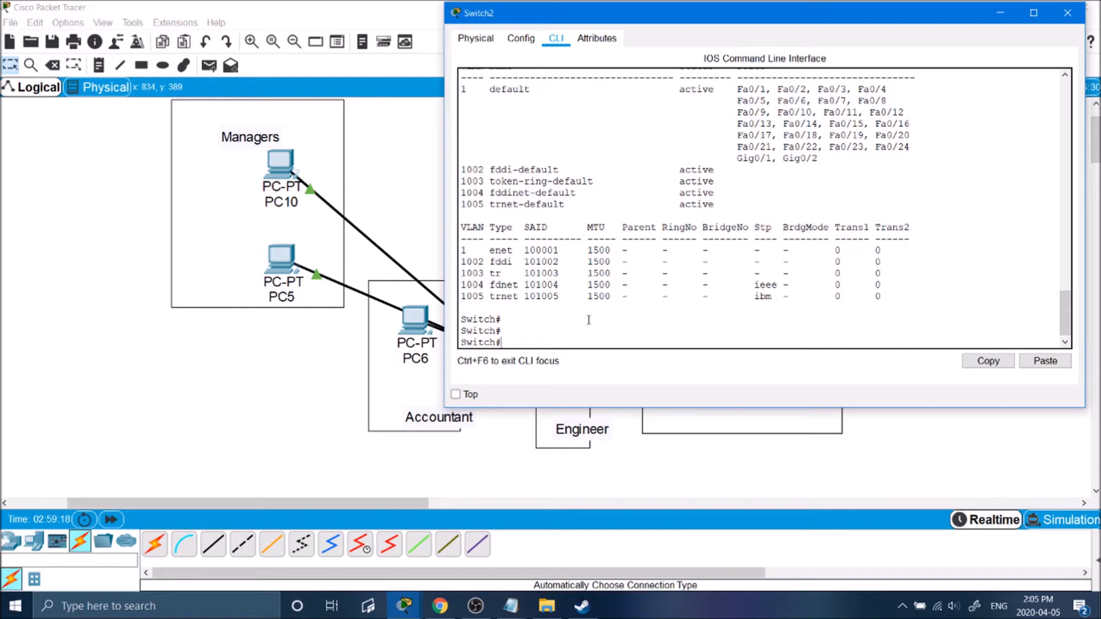
# Enter global configuration mode and set the switch hostname to LanLord.
pyautogui.write('onfig te')
pyautogui.press('Tab')
pyautogui.press('Return')
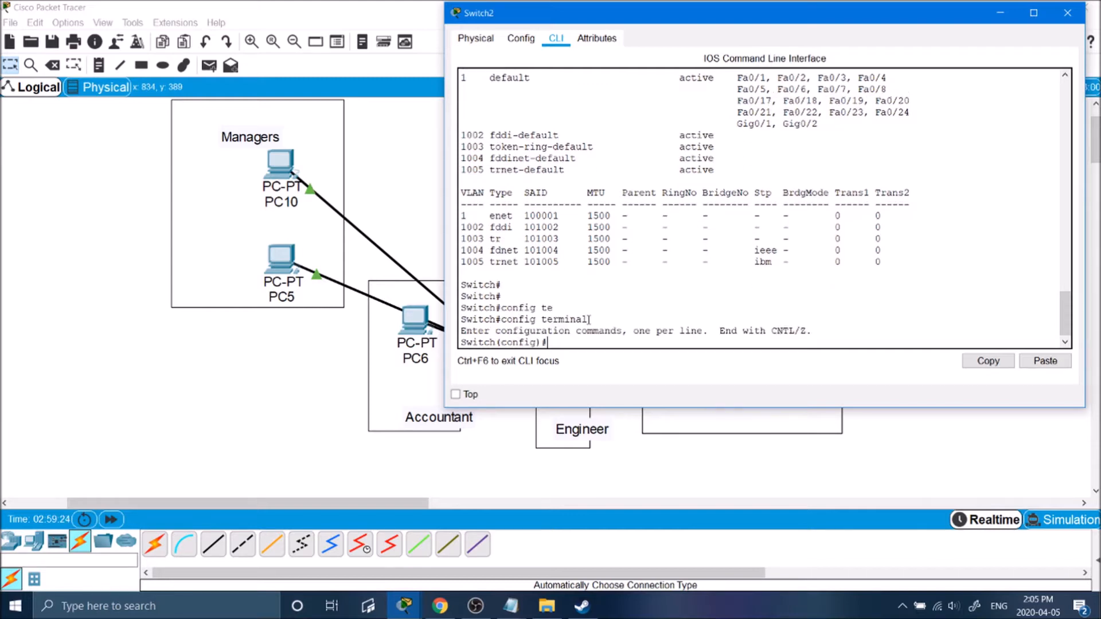
pyautogui.write('hostname')
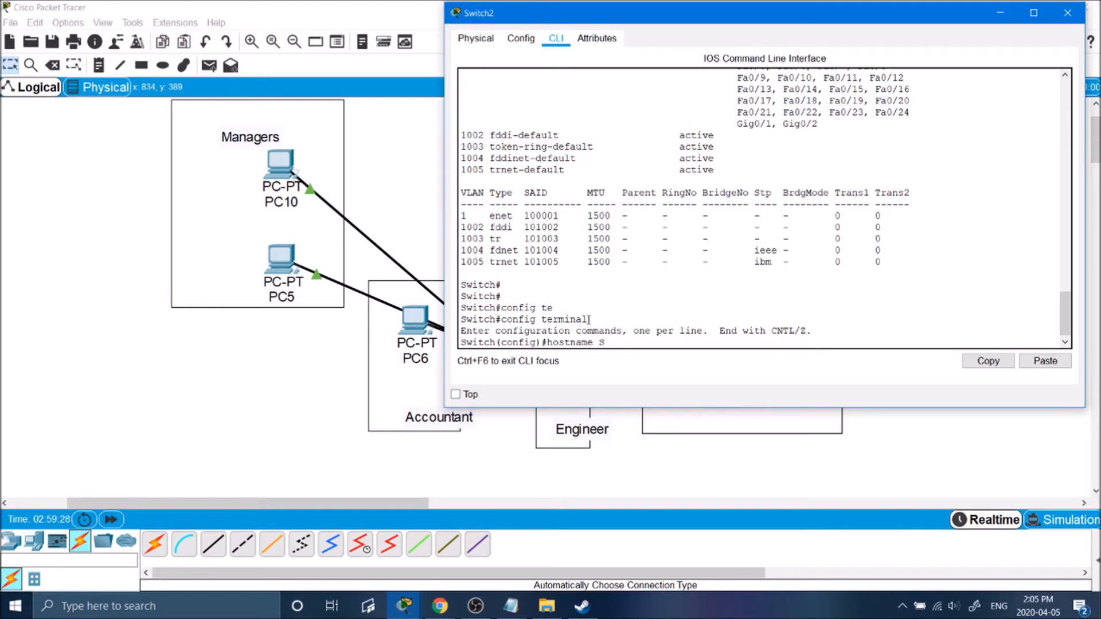
pyautogui.write(' LanLord')
pyautogui.press('Return')
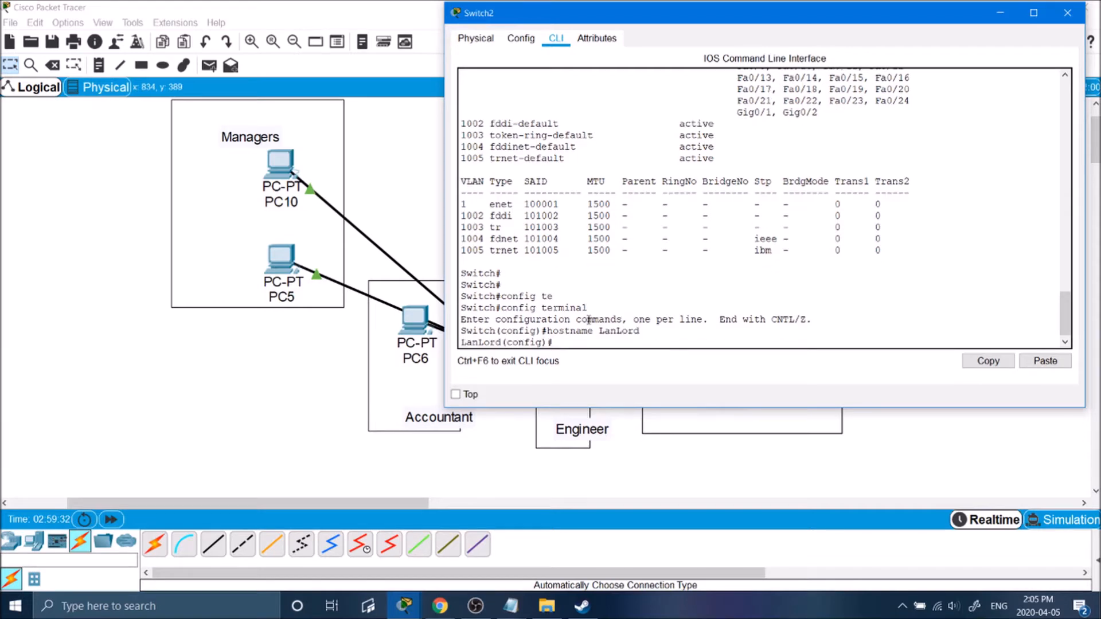
# Set an enable password for privileged mode.
pyautogui.write('enab')
pyautogui.press('Tab')
pyautogui.write('pass')
pyautogui.press('Tab')
pyautogui.write('basketball')
pyautogui.press('Return')
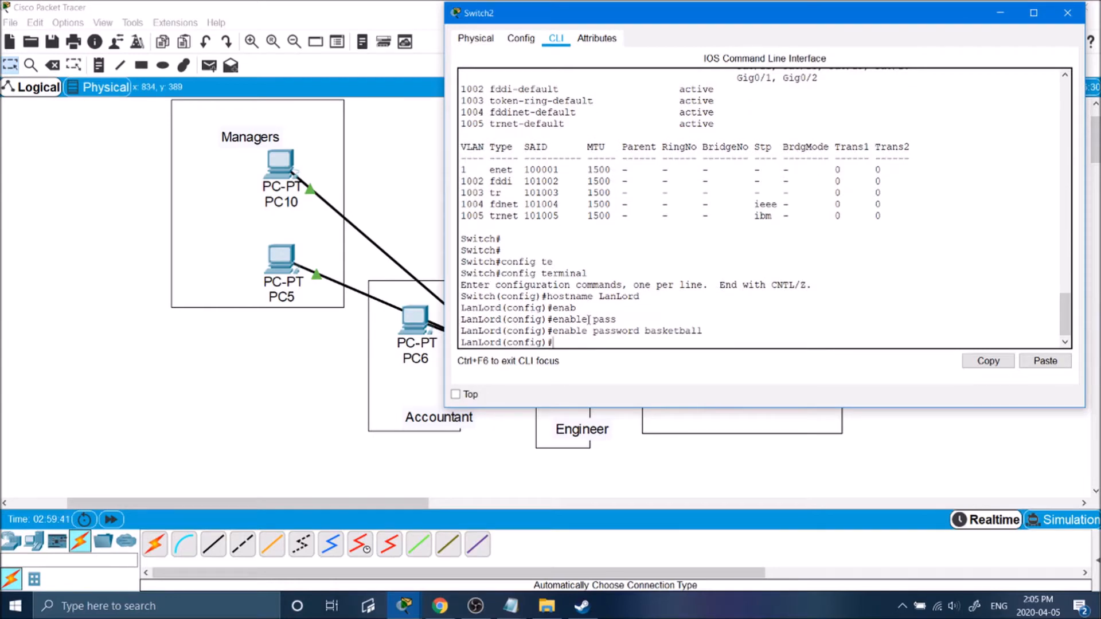
# Turn on service password-encryption and exit configuration mode.
pyautogui.write('se')
pyautogui.press('Tab')
pyautogui.write('pass')
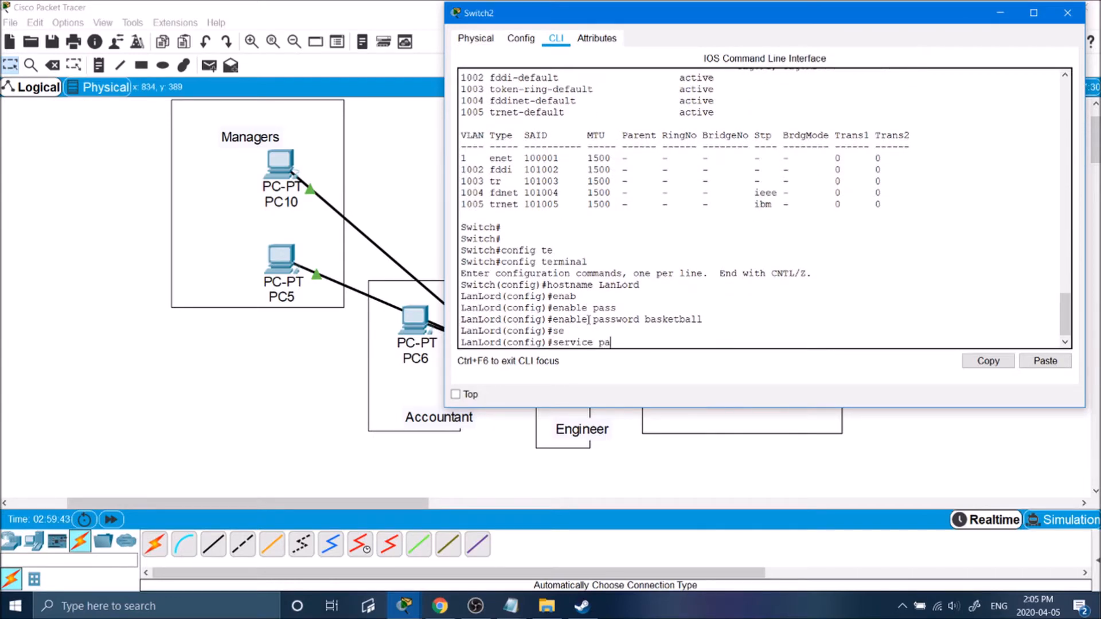
pyautogui.press('Tab')
pyautogui.press('Return')
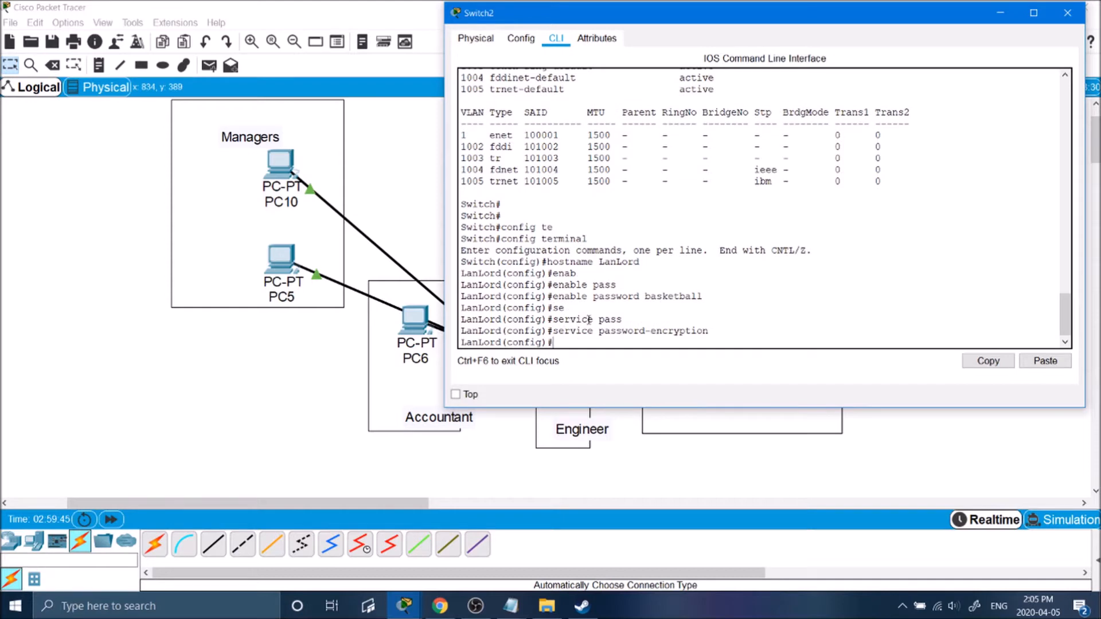
pyautogui.write('exi')
pyautogui.press('Return')
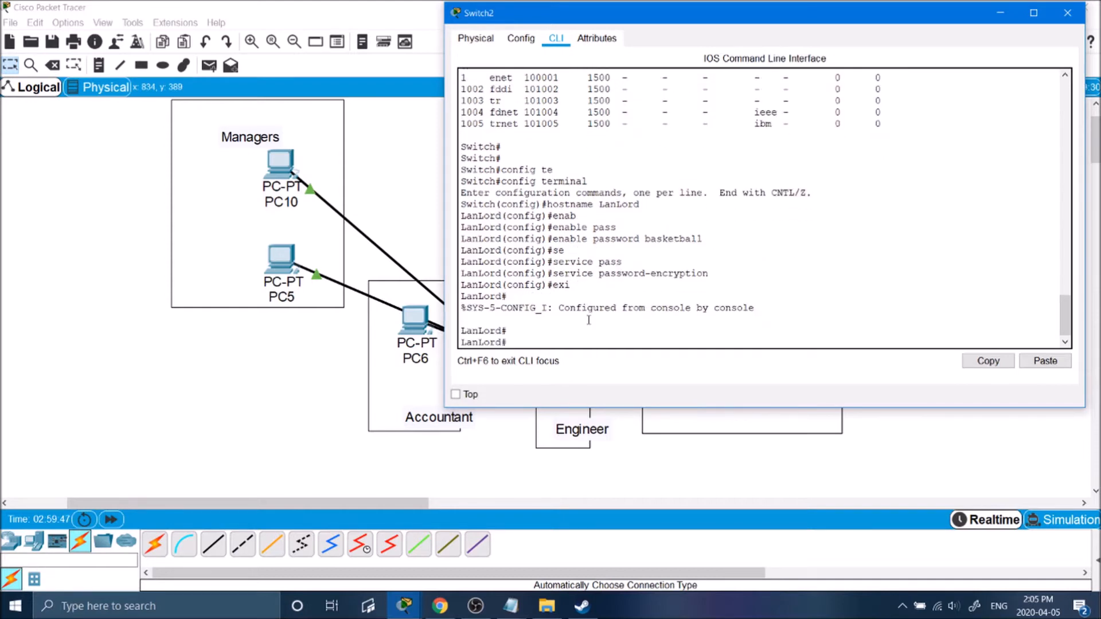
pyautogui.press('Return')
pyautogui.press('Return')
pyautogui.press('Return')
pyautogui.press('Return')
pyautogui.press('Return')
pyautogui.press('Return')
pyautogui.press('Return')
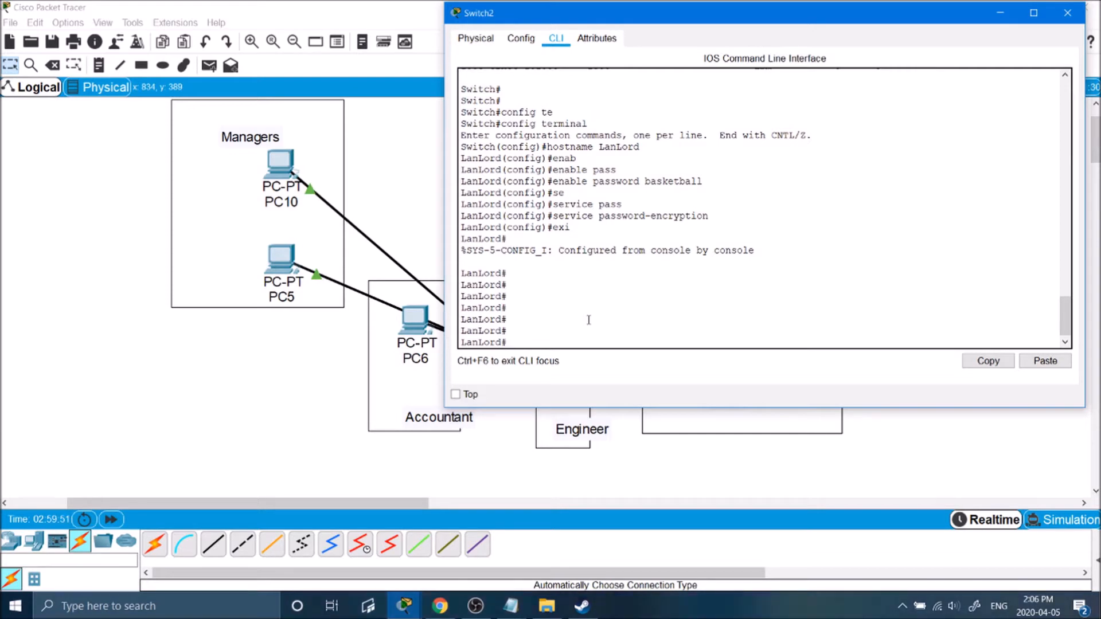
# Run show vlan on Switch2 to list its current VLANs.
pyautogui.write('show vlan')
pyautogui.press('Return')
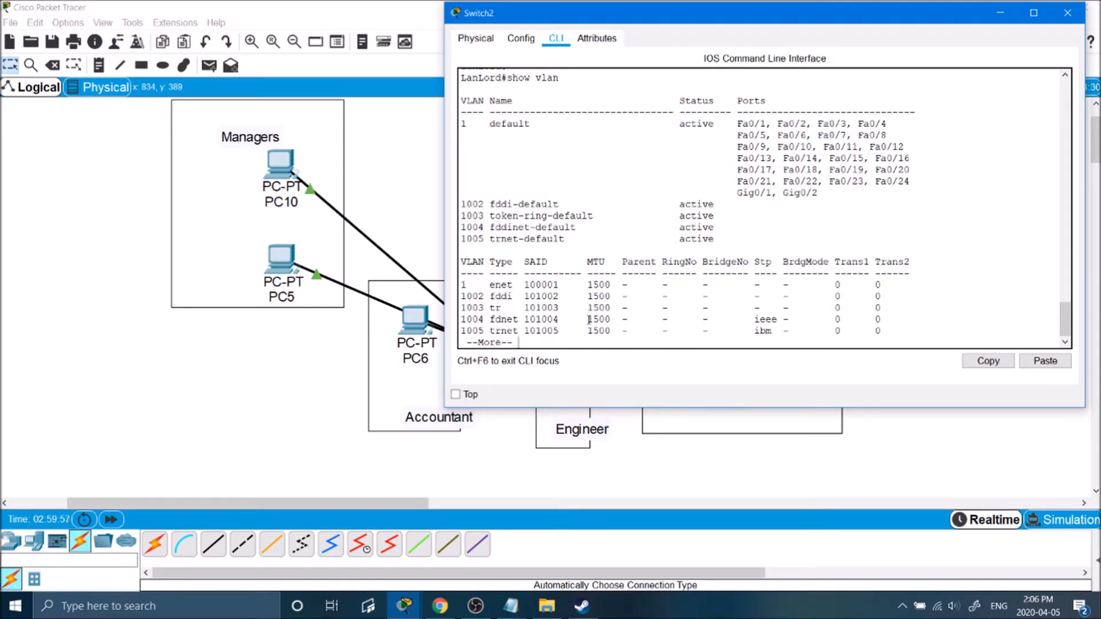
pyautogui.press('space')
pyautogui.press('Return')
pyautogui.press('Return')
pyautogui.press('Return')
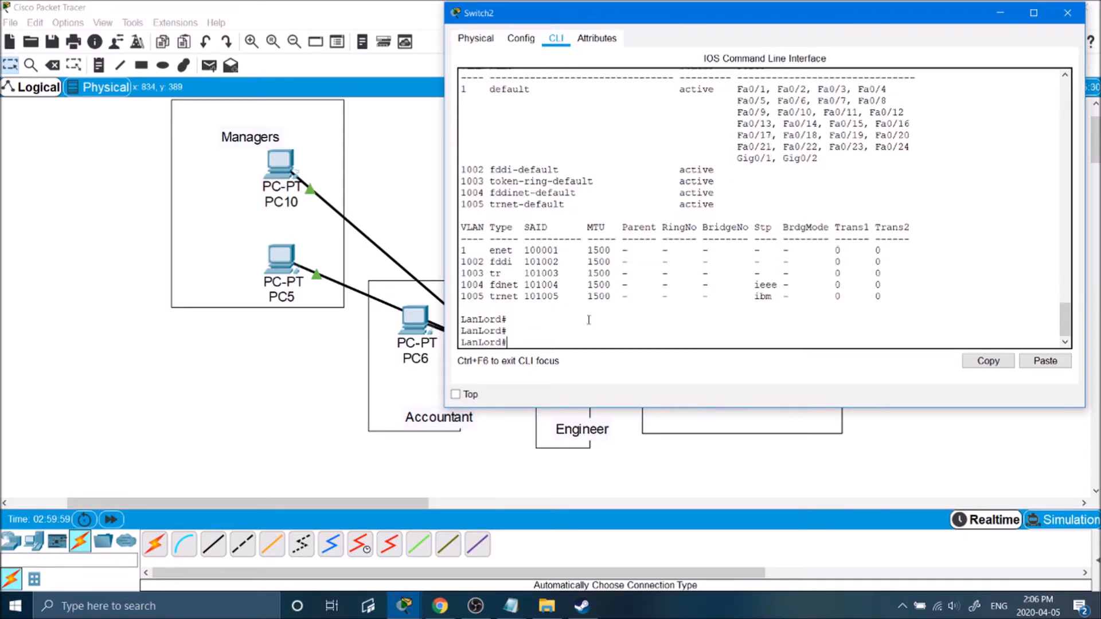
# Enter global configuration mode with configure t.
pyautogui.write('confit')
pyautogui.press('BackSpace')
pyautogui.press('Tab')
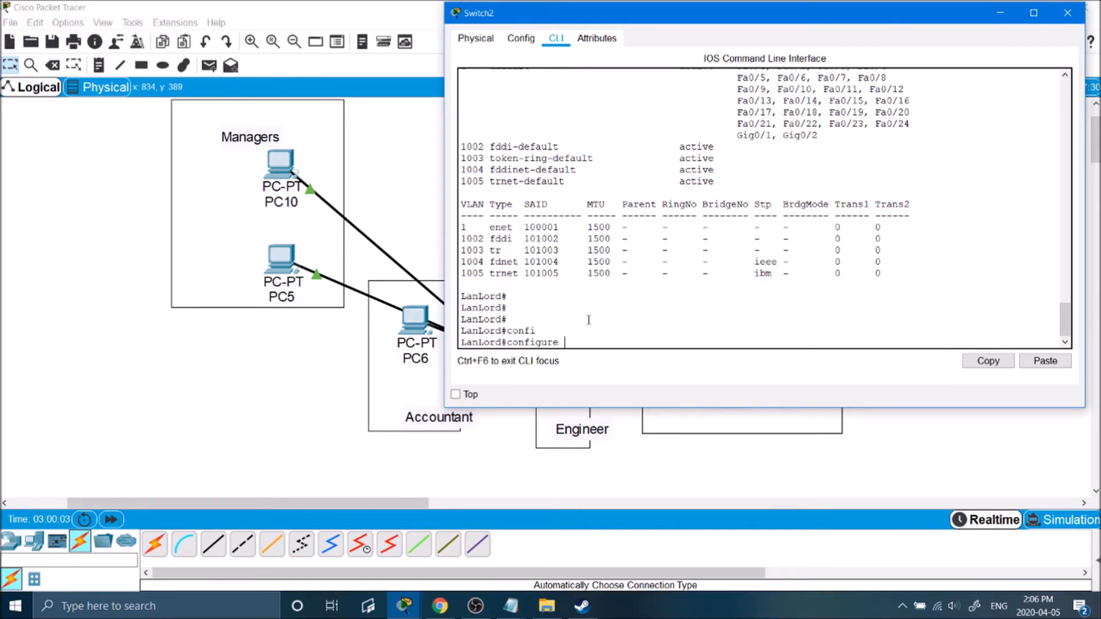
pyautogui.write('t')
pyautogui.press('Return')
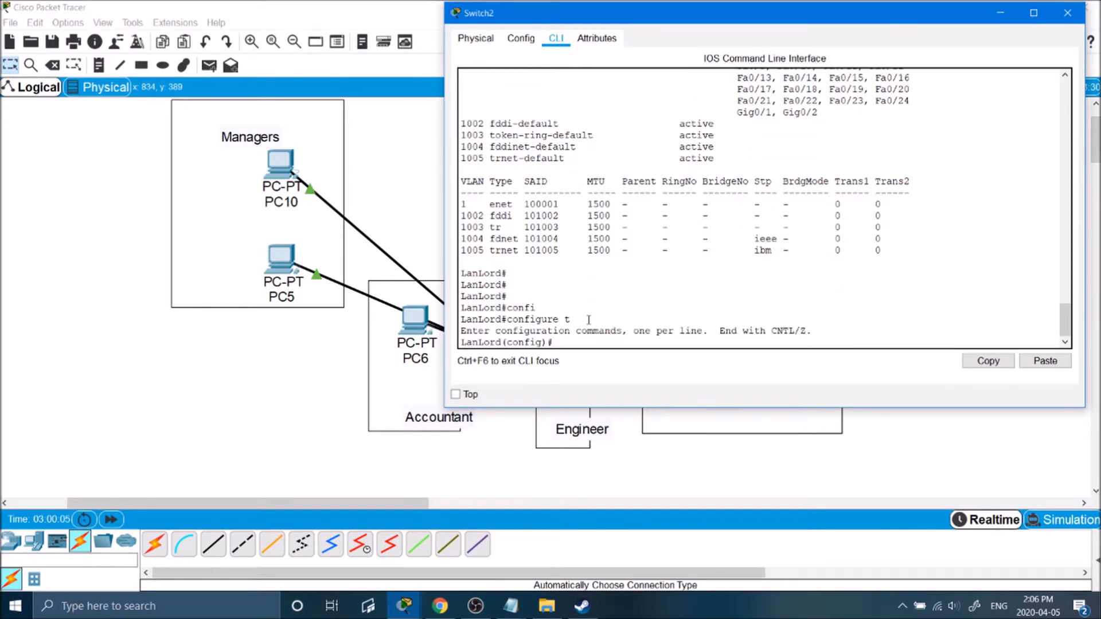
pyautogui.press('Return')
pyautogui.press('Return')
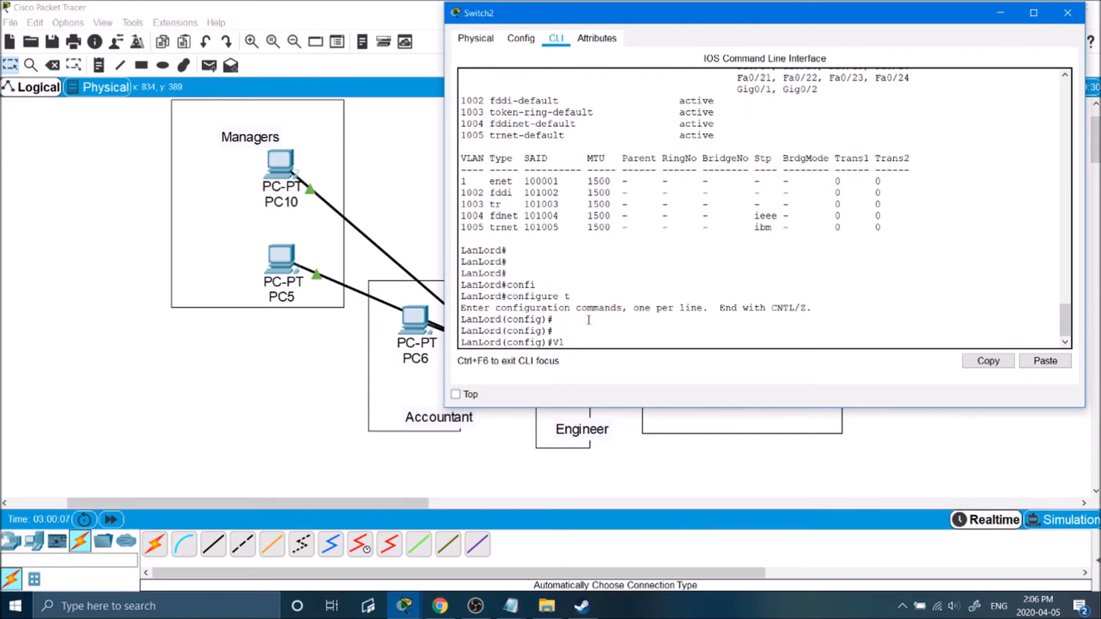
# Create VLAN 2 and name it Managers.
pyautogui.write('Vlan 2')
pyautogui.press('Return')
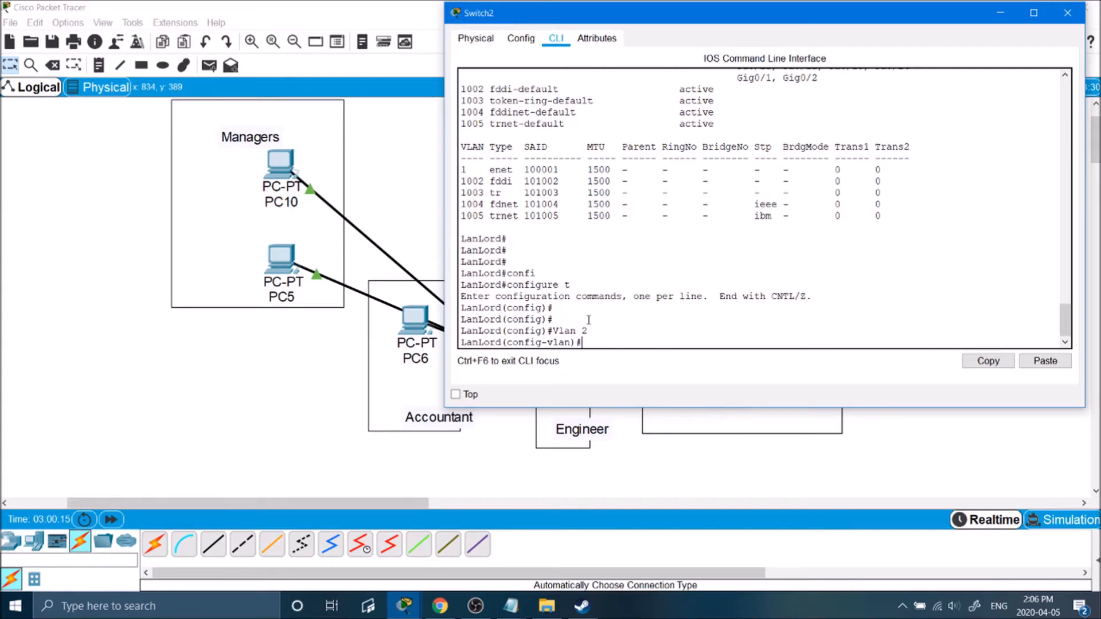
pyautogui.write('?')
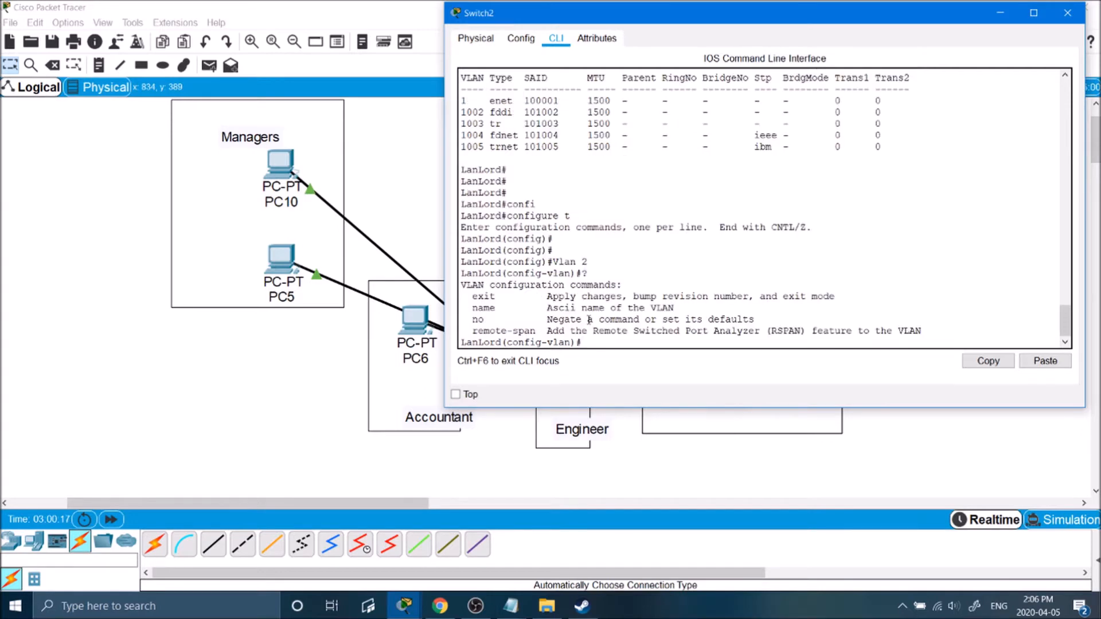
pyautogui.moveTo(467, 318); pyautogui.dragTo(491, 313)
pyautogui.click(495, 320)
pyautogui.click(641, 341)
pyautogui.write('name Managers')
pyautogui.press('Return')
pyautogui.write('e')
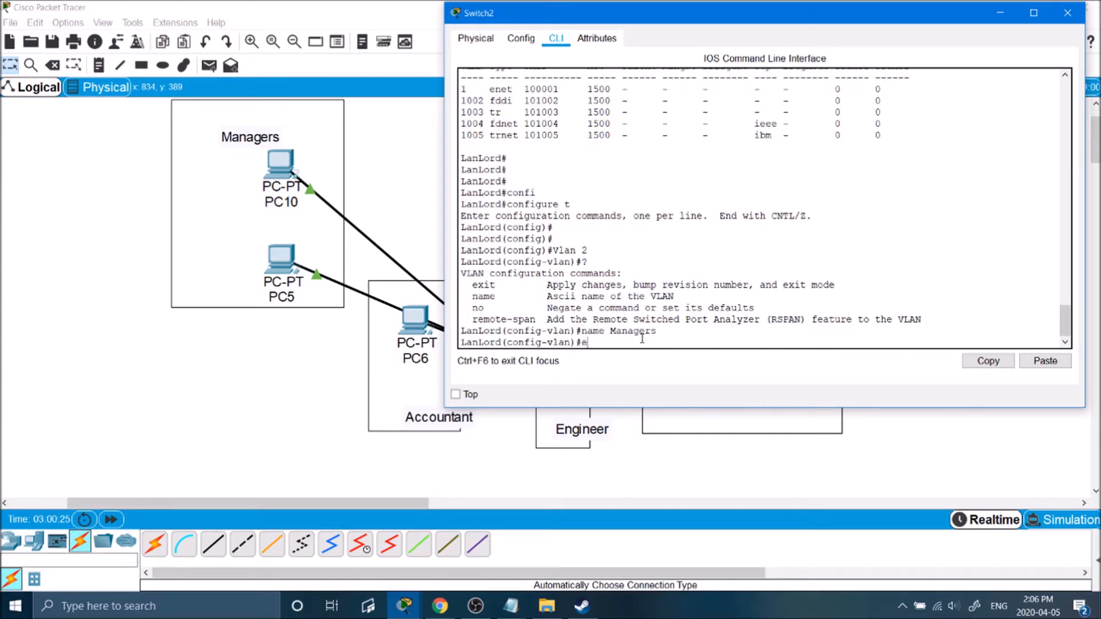
pyautogui.write('xit')
pyautogui.press('Return')
pyautogui.press('Return')
pyautogui.press('Return')
# Create VLAN 3 and name it Accountant.
pyautogui.write('Val')
pyautogui.press('BackSpace')
pyautogui.write('lan 3')
pyautogui.press('Return')
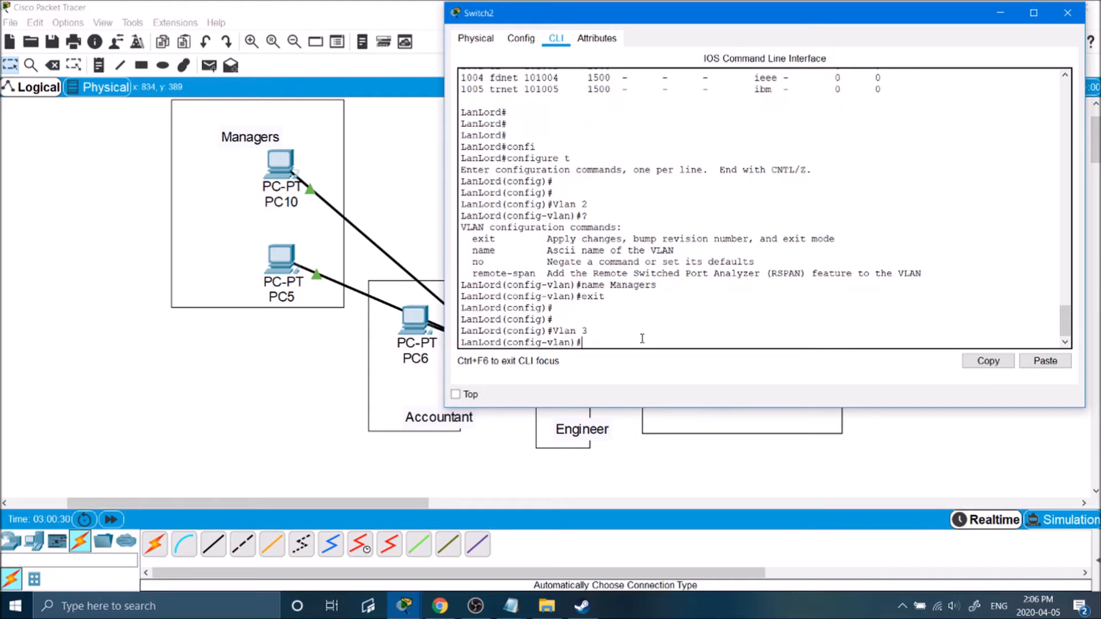
pyautogui.write('name Accountant')
pyautogui.press('Return')
pyautogui.write('exit')
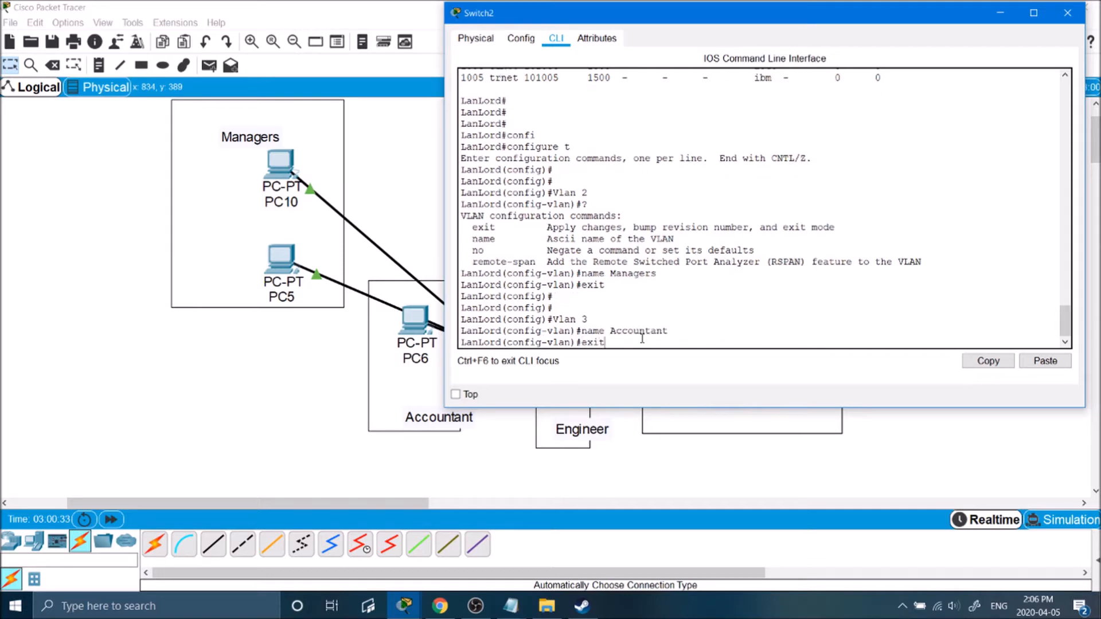
pyautogui.press('Return')
# Create VLAN 4 named Engineer and VLAN 5 named Sales.
pyautogui.write('vlan 4')
pyautogui.press('Return')
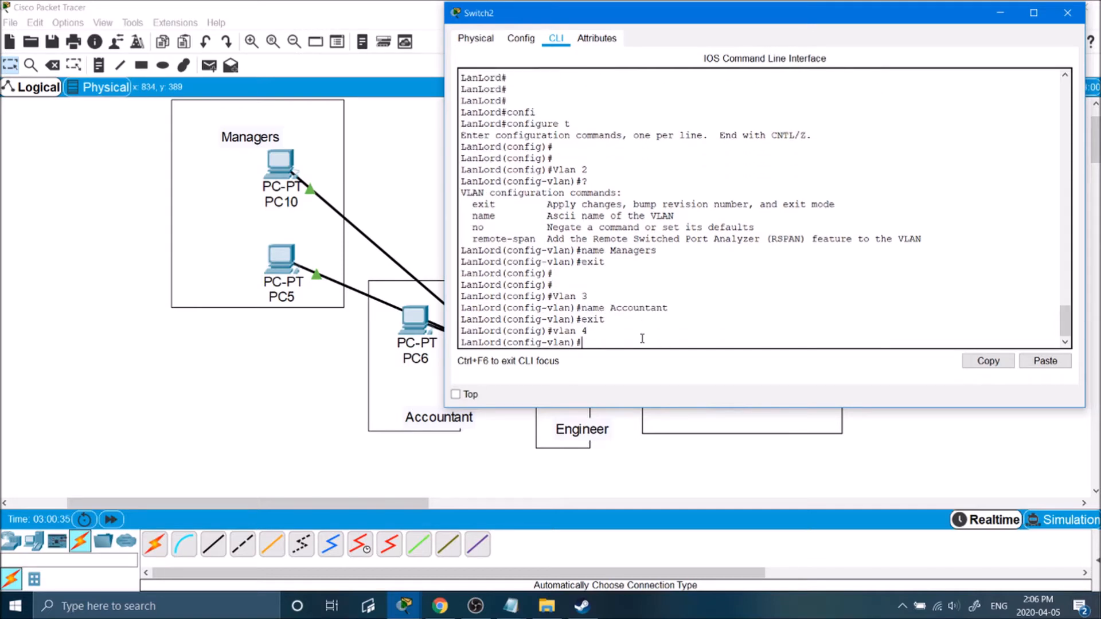
pyautogui.write('name Engineer')
pyautogui.press('Return')
pyautogui.write('exit')
pyautogui.press('Return')
pyautogui.write('vlan 5')
pyautogui.press('Return')
pyautogui.write('name')
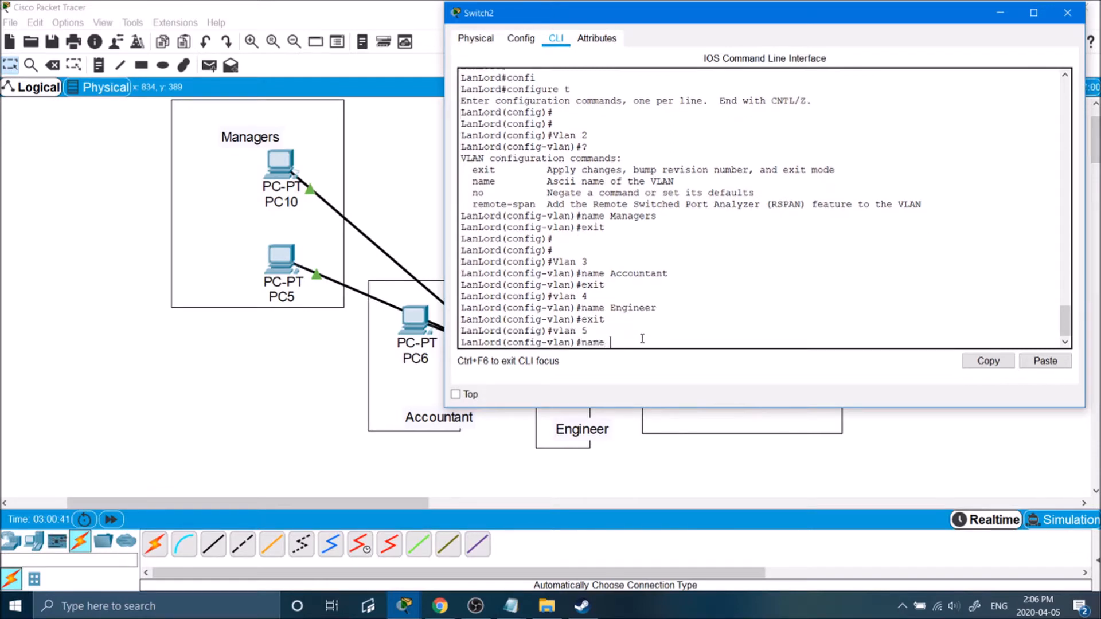
pyautogui.write(' Sales')
pyautogui.press('Return')
pyautogui.write('exit')
pyautogui.press('Return')
# Leave configuration mode and check the new VLANs 2–5 with show vlan.
pyautogui.write('exi')
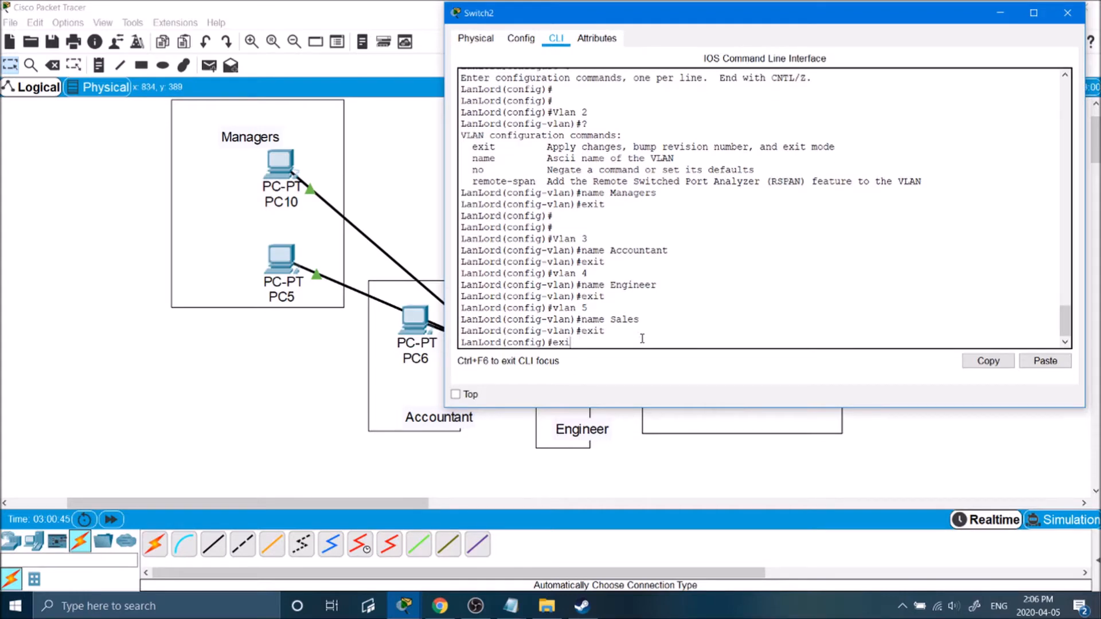
pyautogui.write('t')
pyautogui.press('Return')
pyautogui.press('Return')
pyautogui.press('Return')
pyautogui.press('Return')
pyautogui.press('Return')
pyautogui.write('show vlan')
pyautogui.press('Return')
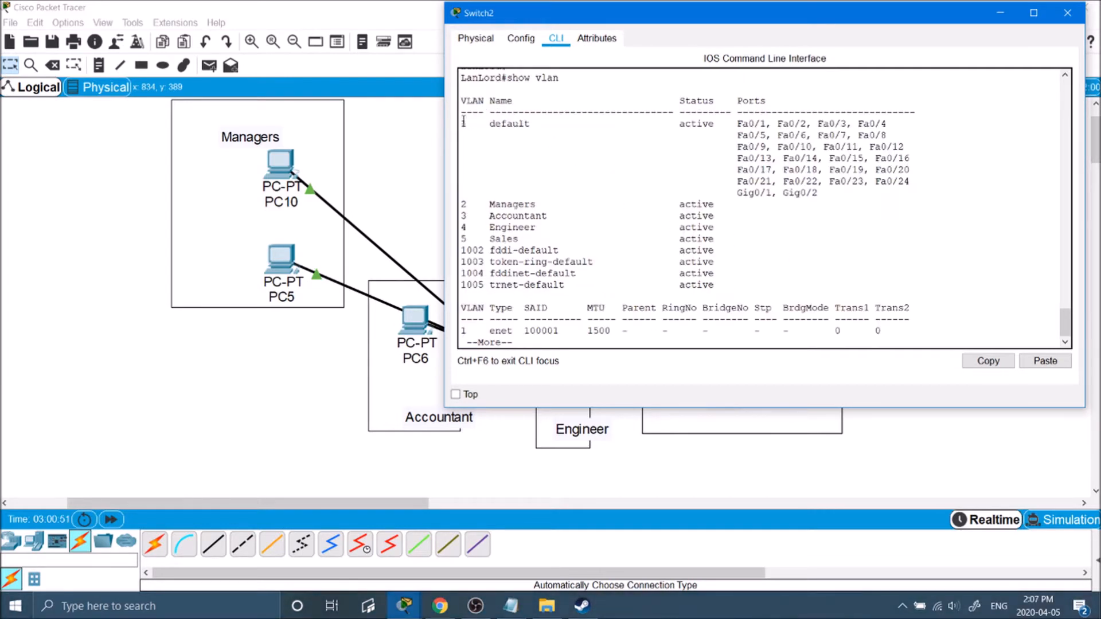
pyautogui.moveTo(464, 122); pyautogui.dragTo(503, 241)
pyautogui.click(504, 241)
pyautogui.moveTo(539, 140); pyautogui.dragTo(486, 113)
pyautogui.click(524, 150)
pyautogui.moveTo(484, 204); pyautogui.dragTo(463, 230)
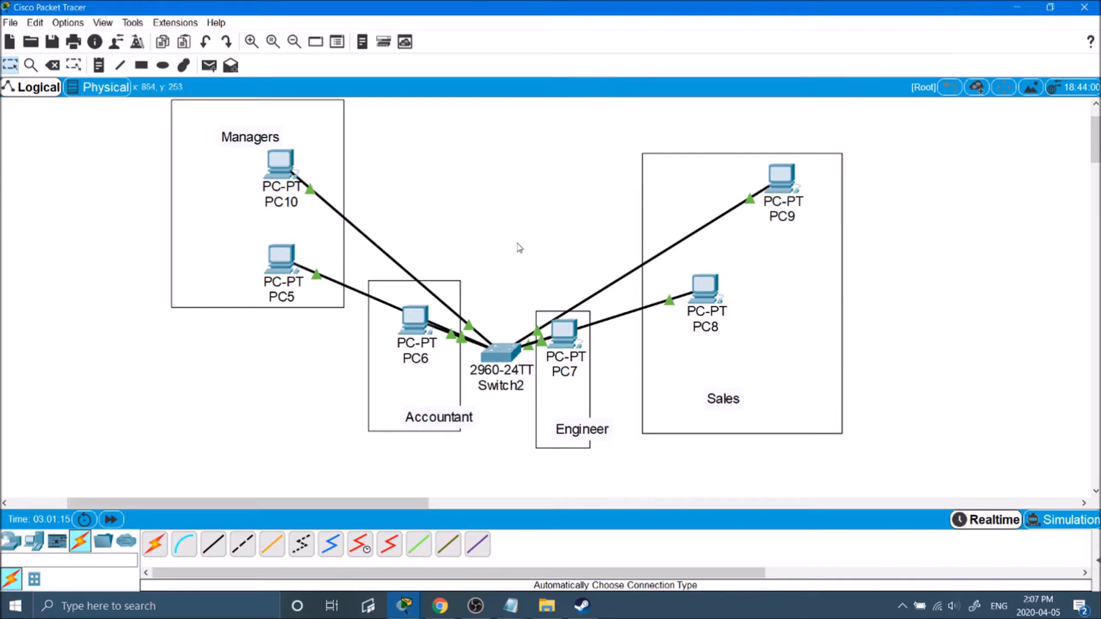
# Add Vlan 2 and Vlan 3 notes in the Managers and PC6 department areas.
pyautogui.moveTo(134, 104); pyautogui.dragTo(1039, 476)
pyautogui.click(98, 65)
pyautogui.click(189, 201)
pyautogui.write('V')
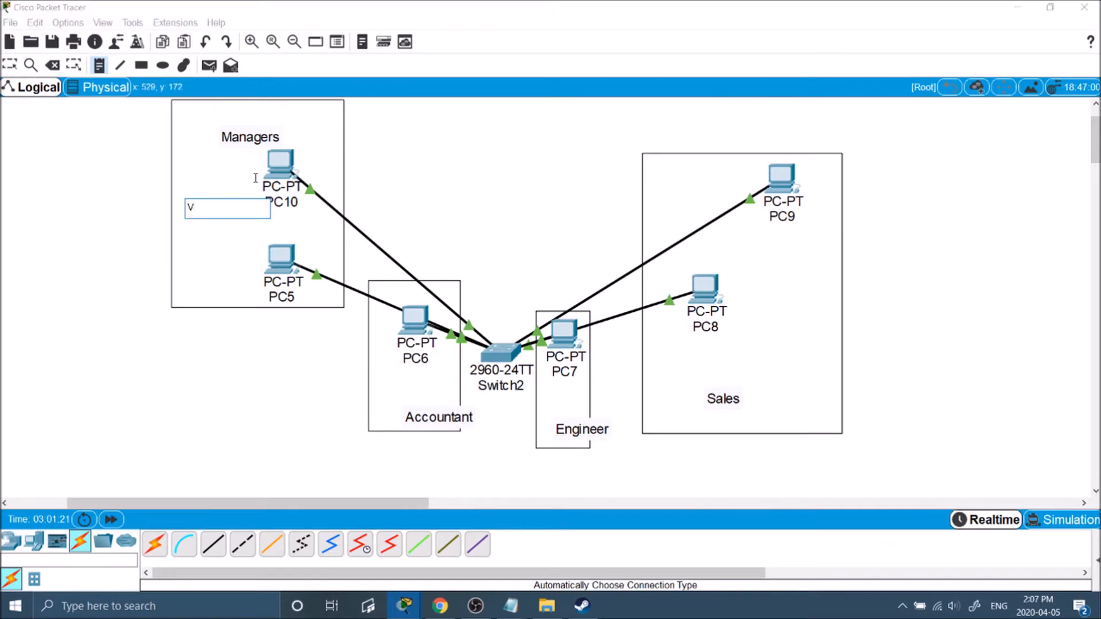
pyautogui.press('Return')
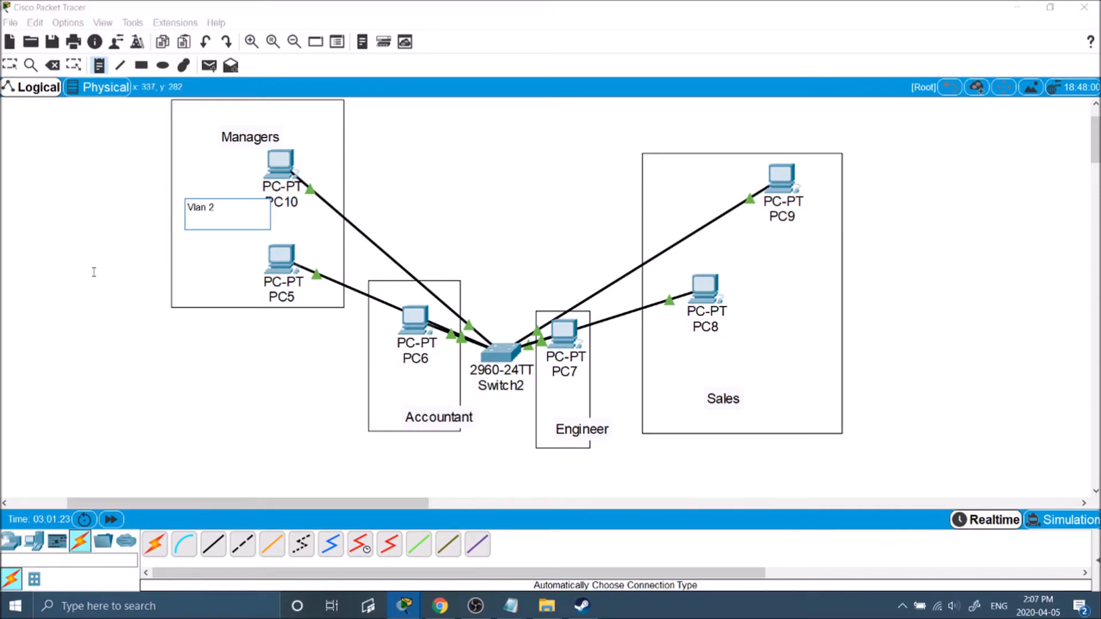
pyautogui.click(68, 316)
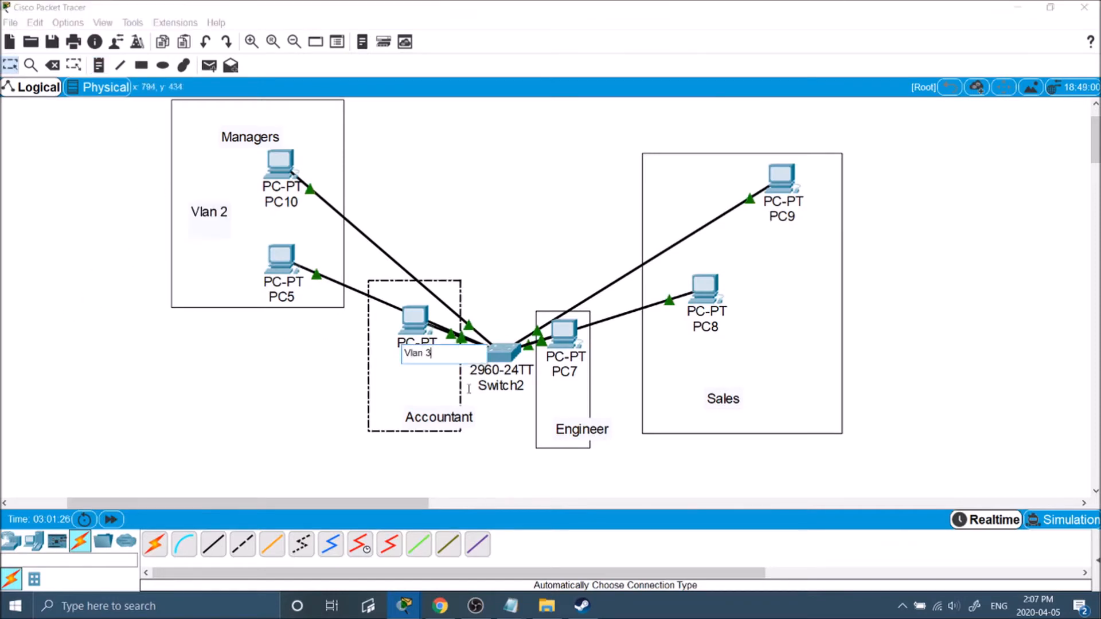
pyautogui.press('Return')
pyautogui.click(489, 298)
pyautogui.moveTo(421, 358); pyautogui.dragTo(410, 384)
# Add a Vlan 4 note under PC7 and a Vlan 5 note in the Sales area.
pyautogui.click(99, 65)
pyautogui.click(491, 160)
pyautogui.write('Vlan 4')
pyautogui.press('Return')
pyautogui.moveTo(510, 176); pyautogui.dragTo(562, 397)
pyautogui.click(99, 65)
pyautogui.click(413, 145)
pyautogui.write('Vlan 5')
pyautogui.press('Return')
pyautogui.click(448, 138)
pyautogui.moveTo(421, 161); pyautogui.dragTo(792, 325)
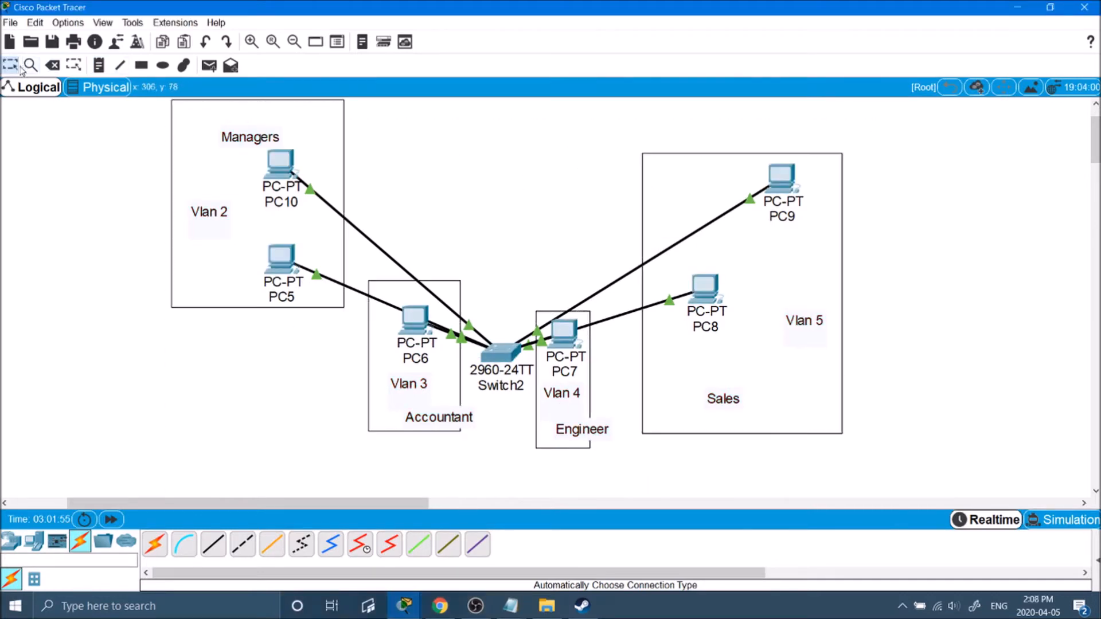
# Delete all six PC-to-switch cables.
pyautogui.click(52, 65)
pyautogui.click(419, 281)
pyautogui.click(390, 304)
pyautogui.click(471, 339)
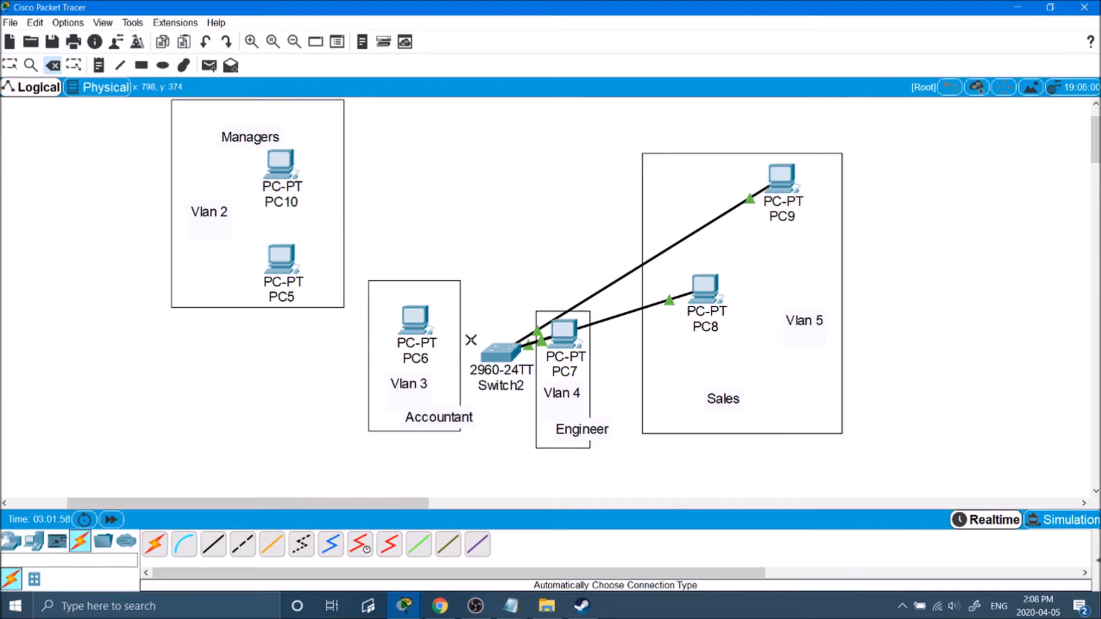
pyautogui.click(592, 297)
pyautogui.click(607, 320)
pyautogui.click(532, 344)
pyautogui.press('Escape')
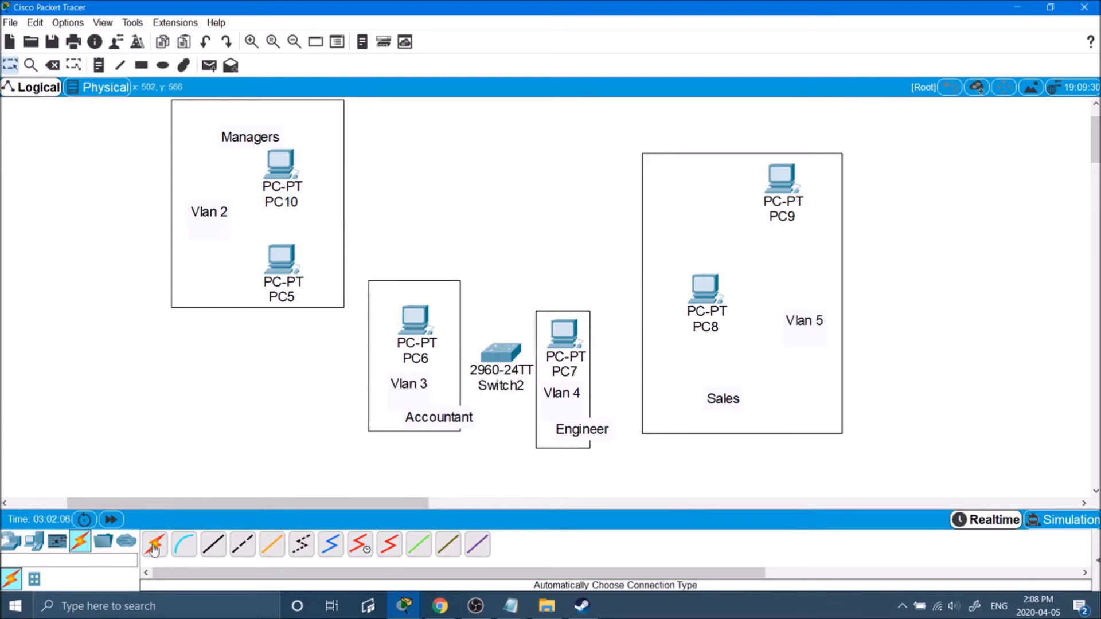
# Move Switch2 up and cable PC10 to FastEthernet0/2 and PC5 to FastEthernet0/3.
pyautogui.click(506, 348)
pyautogui.moveTo(506, 347); pyautogui.dragTo(509, 245)
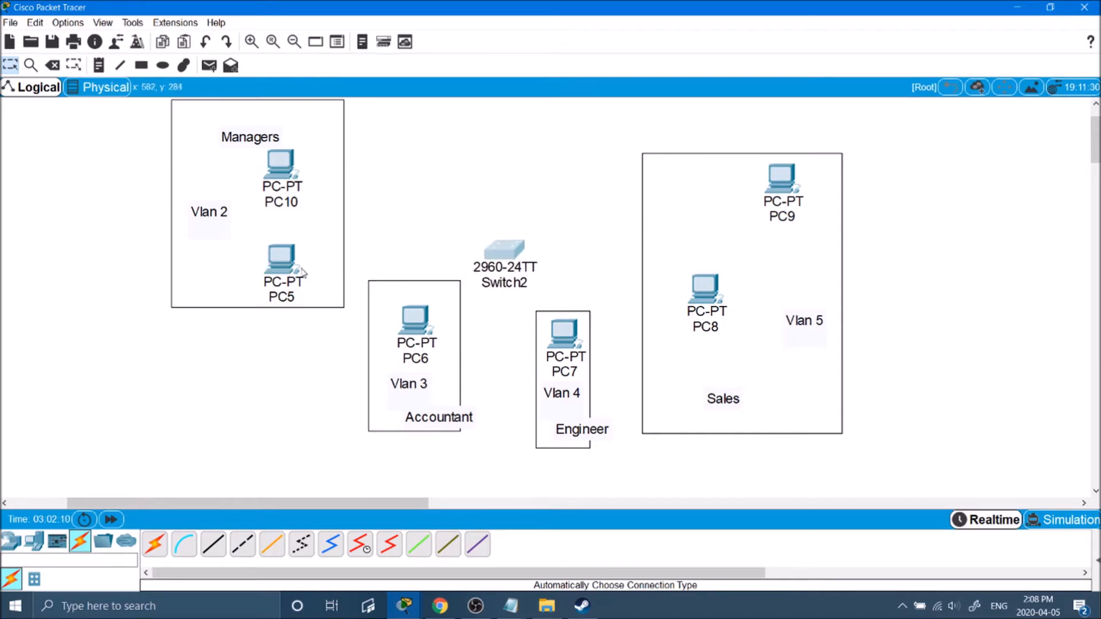
pyautogui.click(211, 550)
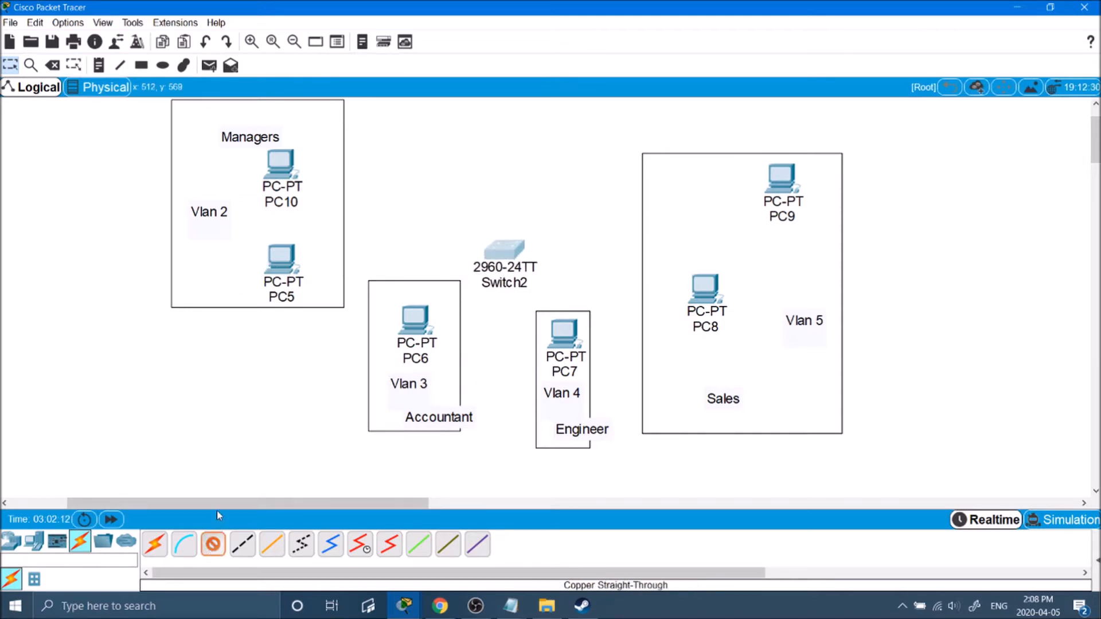
pyautogui.click(281, 158)
pyautogui.click(340, 208)
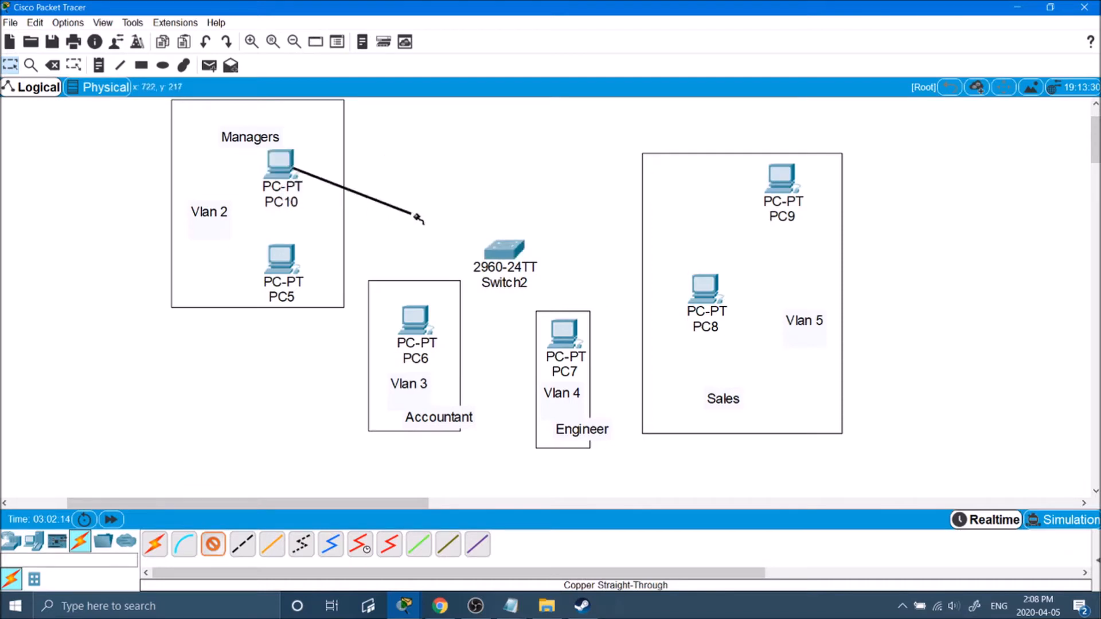
pyautogui.click(504, 252)
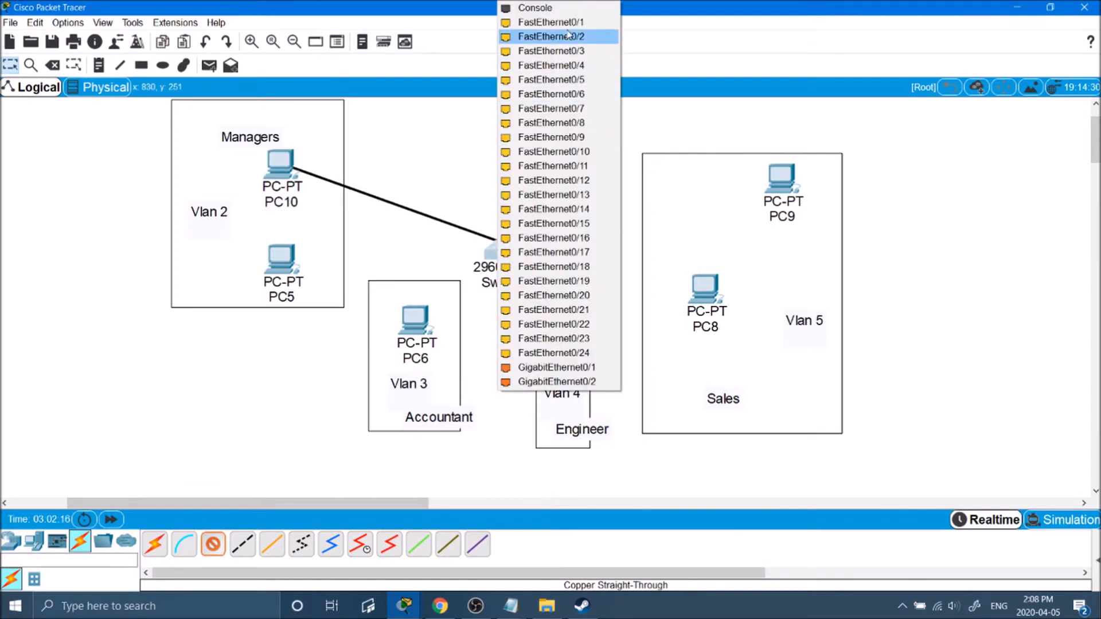
pyautogui.click(569, 37)
pyautogui.click(213, 544)
pyautogui.click(278, 254)
pyautogui.click(347, 298)
pyautogui.click(495, 250)
pyautogui.click(564, 36)
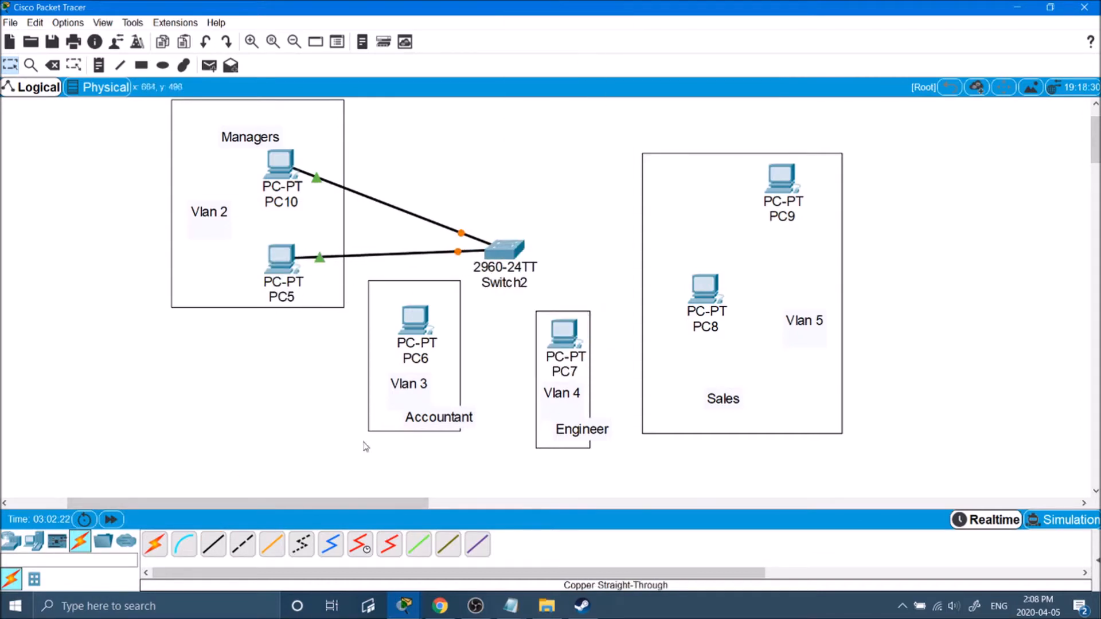
# Cable PC6 to FastEthernet0/5 and PC7 to FastEthernet0/8 on Switch2.
pyautogui.click(212, 548)
pyautogui.click(431, 317)
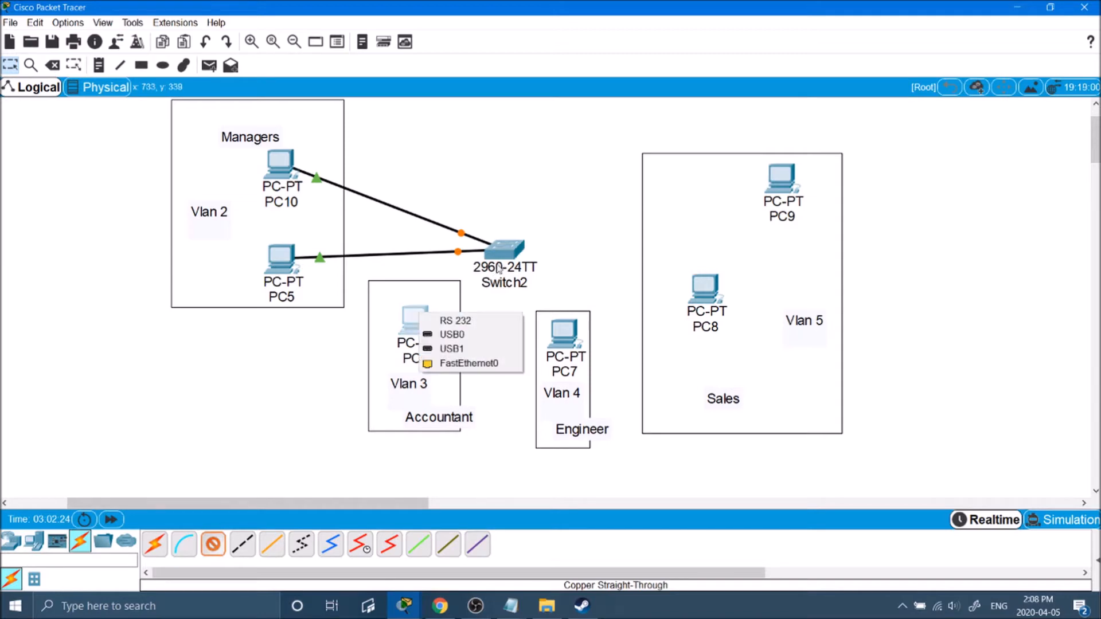
pyautogui.click(462, 367)
pyautogui.click(516, 269)
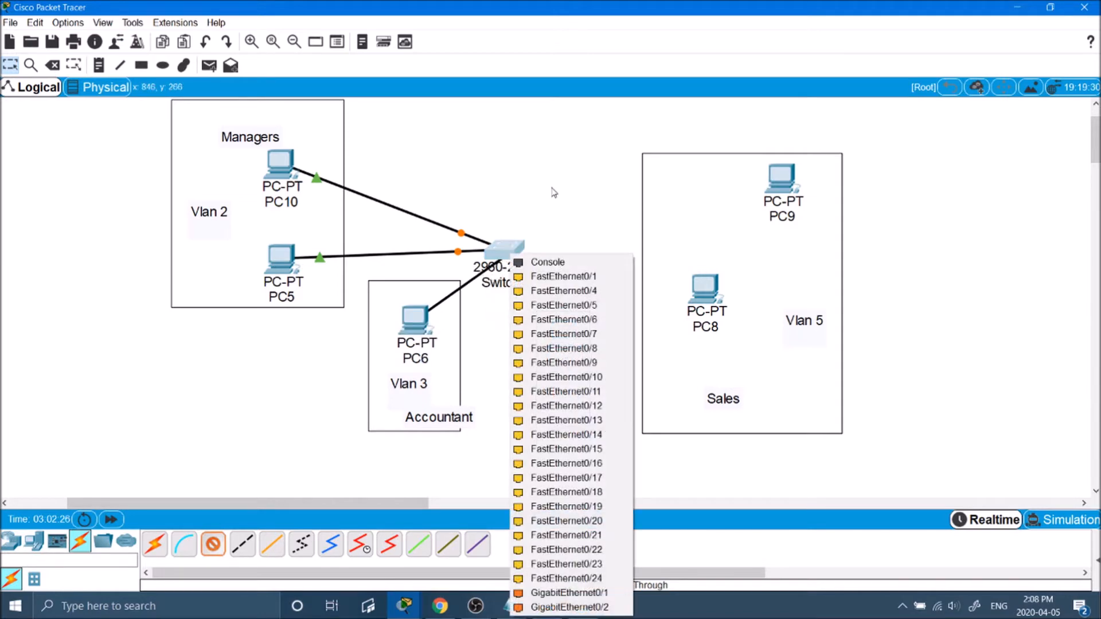
pyautogui.click(568, 307)
pyautogui.click(213, 545)
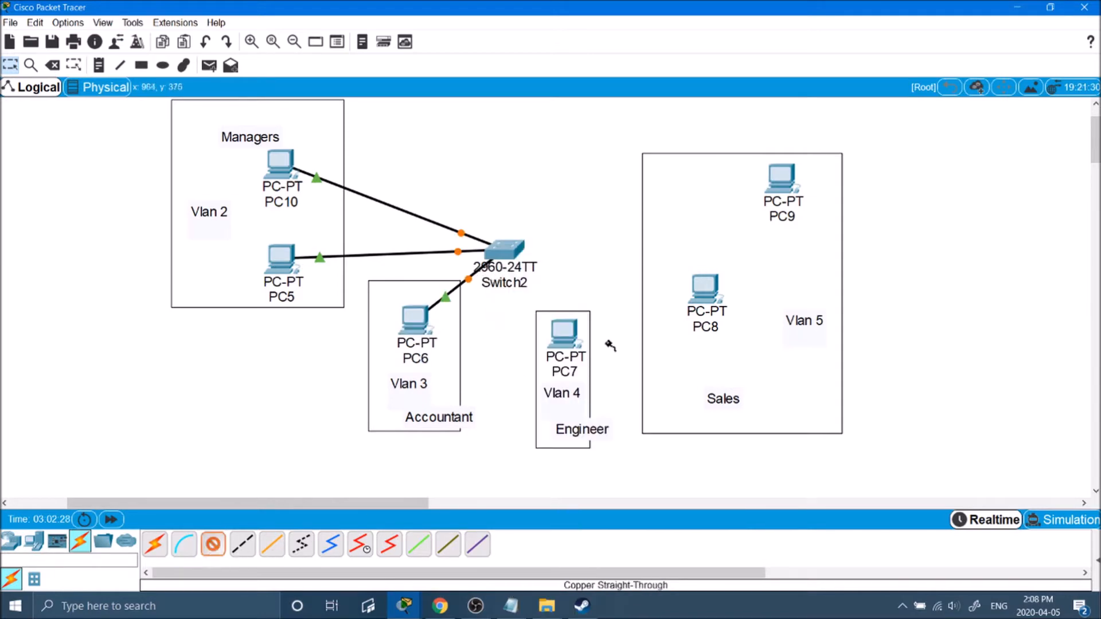
pyautogui.click(564, 331)
pyautogui.click(581, 378)
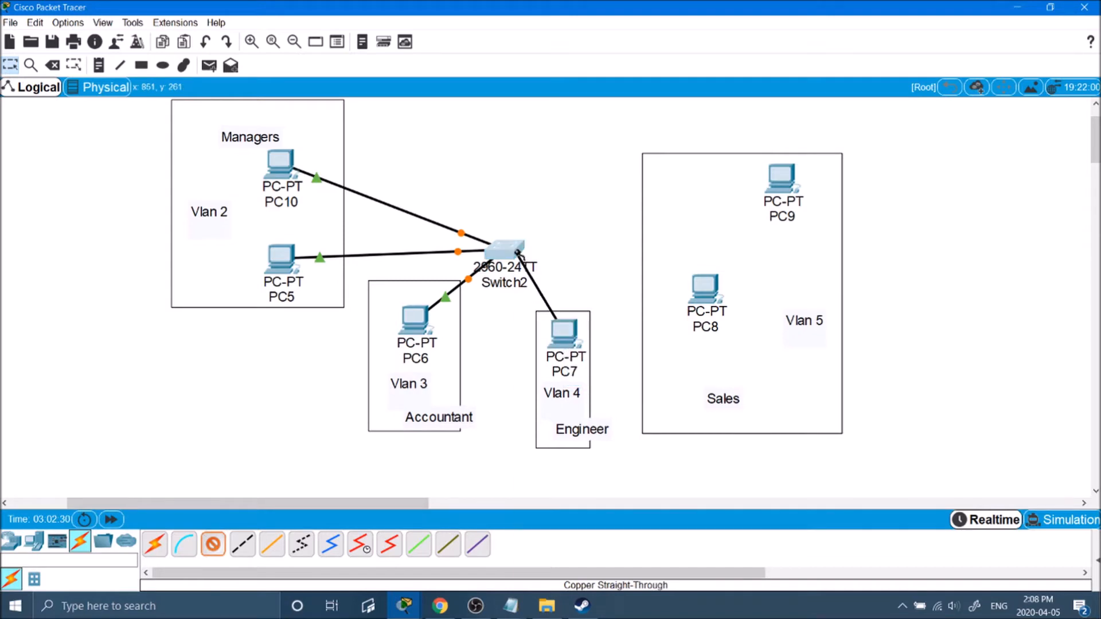
pyautogui.click(514, 253)
pyautogui.click(582, 330)
# Cable PC8 to FastEthernet0/4 and PC9 to FastEthernet0/11 on Switch2.
pyautogui.click(213, 544)
pyautogui.click(706, 304)
pyautogui.click(730, 349)
pyautogui.click(498, 254)
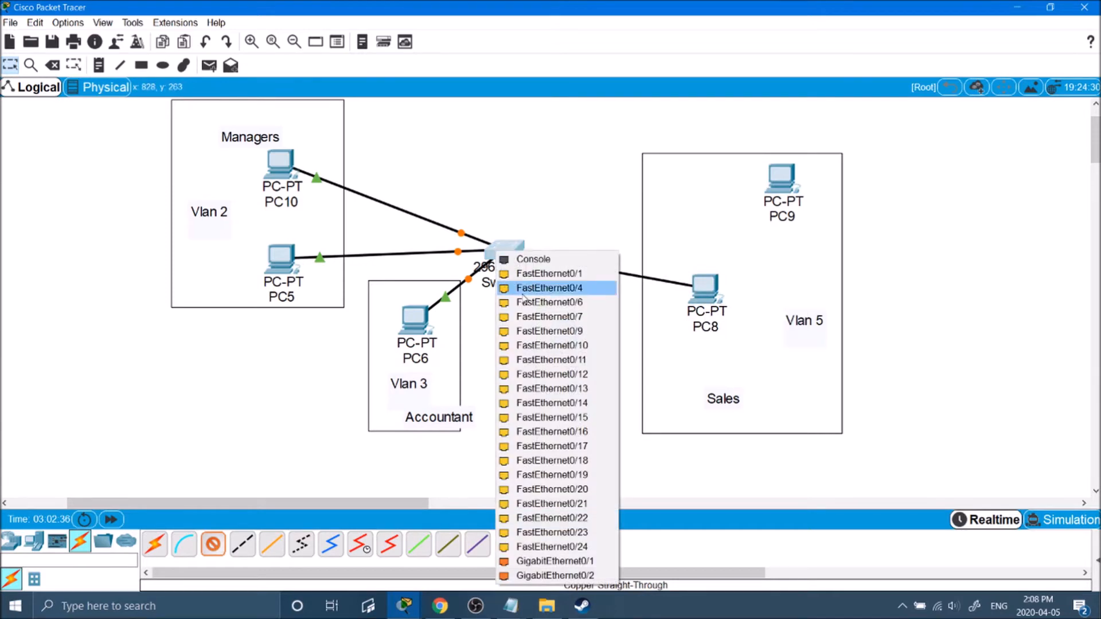
pyautogui.click(573, 357)
pyautogui.click(213, 544)
pyautogui.click(781, 181)
pyautogui.click(825, 230)
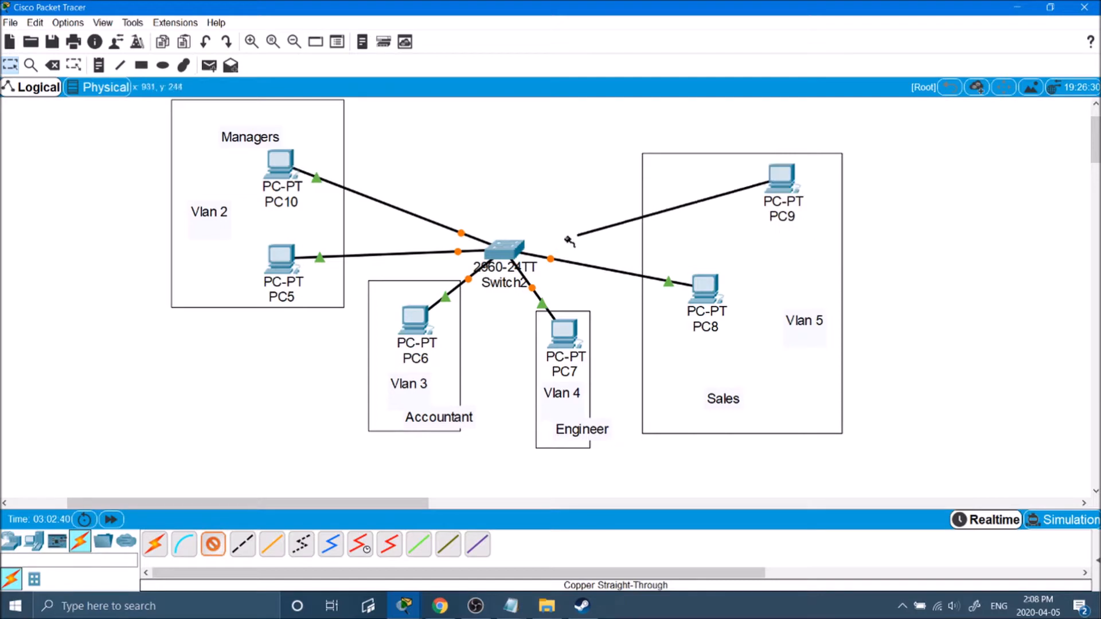
pyautogui.click(504, 244)
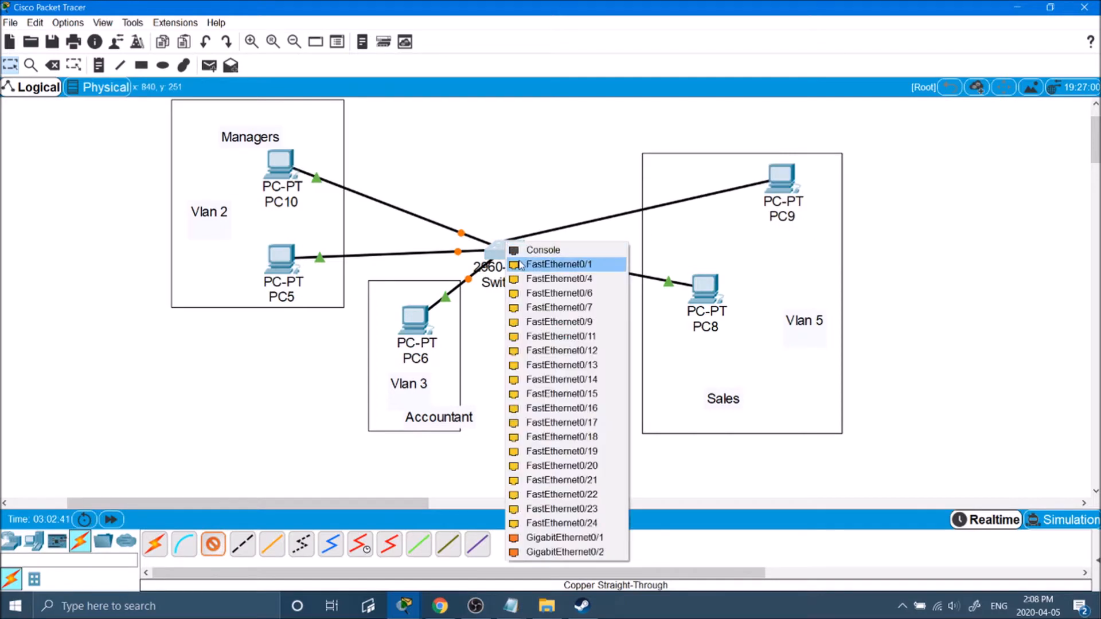
pyautogui.click(568, 339)
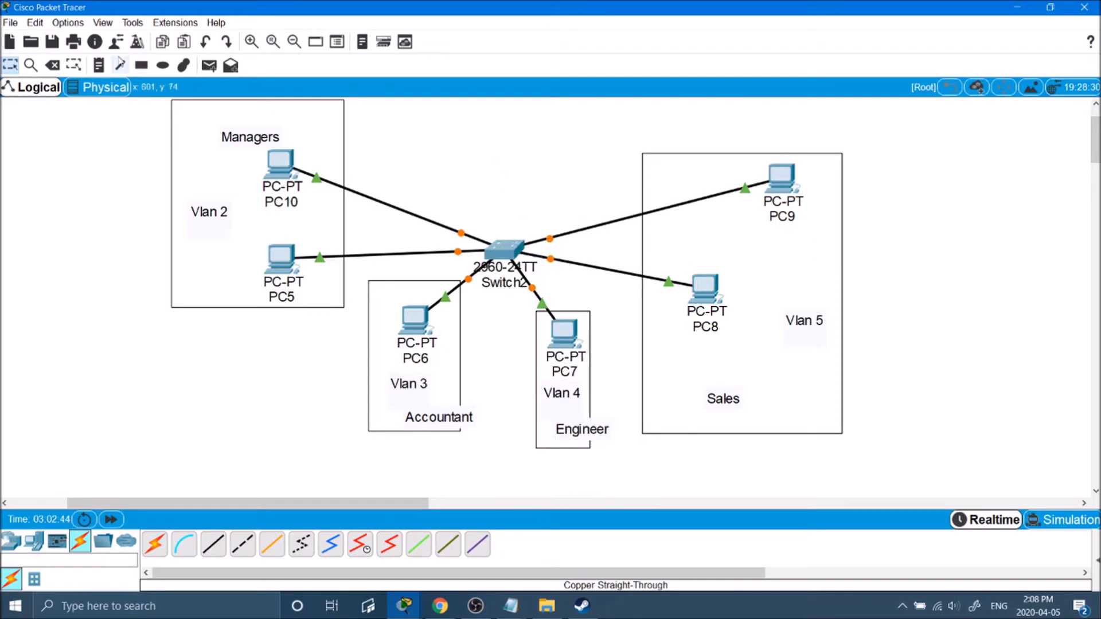
# Add 'Ports 2-3' and 'Port 5' notes and nudge the Vlan 3 label down.
pyautogui.click(98, 64)
pyautogui.click(241, 252)
pyautogui.write('Ports 2-3')
pyautogui.click(383, 370)
pyautogui.write('Port 5')
pyautogui.click(223, 349)
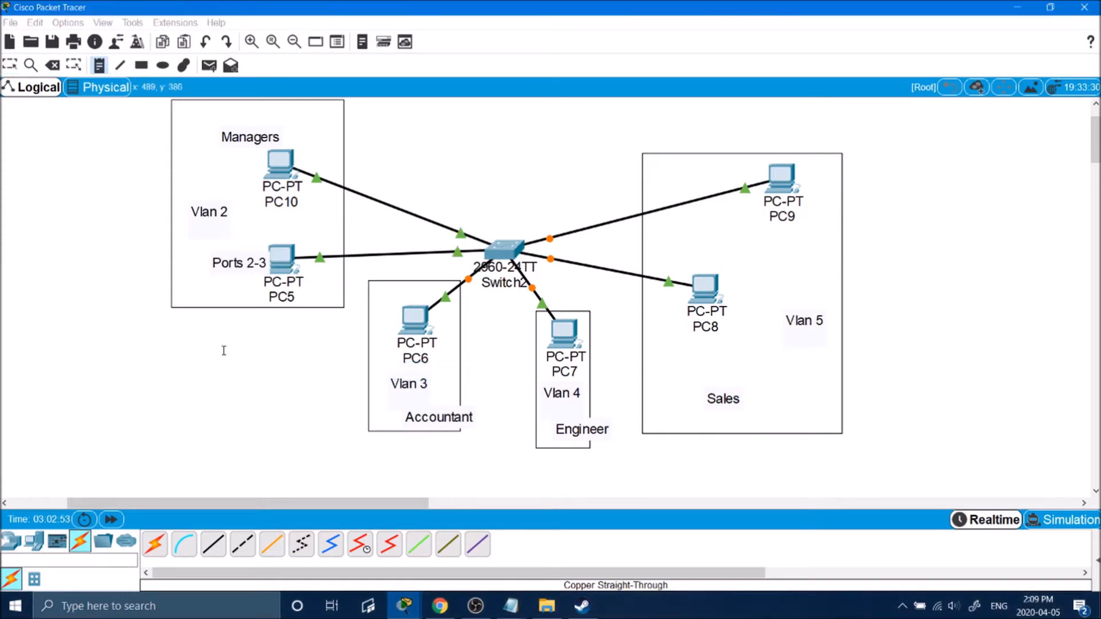
pyautogui.click(10, 64)
pyautogui.moveTo(407, 386); pyautogui.dragTo(388, 402)
pyautogui.click(98, 65)
# Add a 'Port 8' note beside Vlan 4 and 'Port 10-11' in the Sales area.
pyautogui.click(587, 391)
pyautogui.write('Port 8')
pyautogui.click(766, 253)
pyautogui.write('Port 10-11')
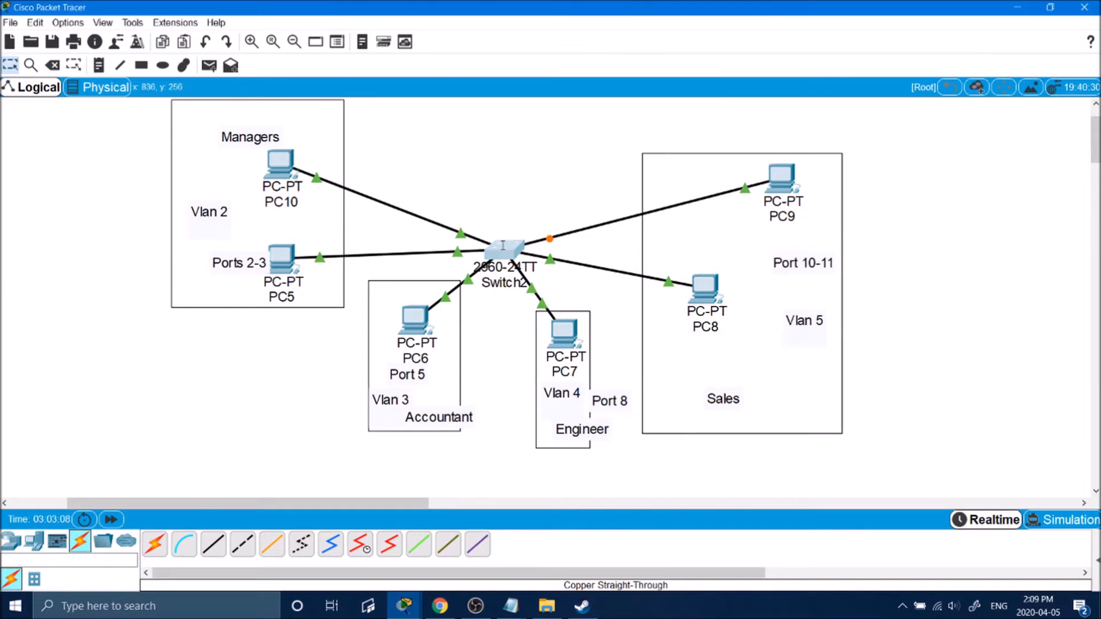
pyautogui.click(9, 65)
pyautogui.click(504, 247)
# Scroll Switch2's console log to review the FastEthernet link-up messages, then return to the LanLord# prompt.
pyautogui.scroll(10, 835, 278)
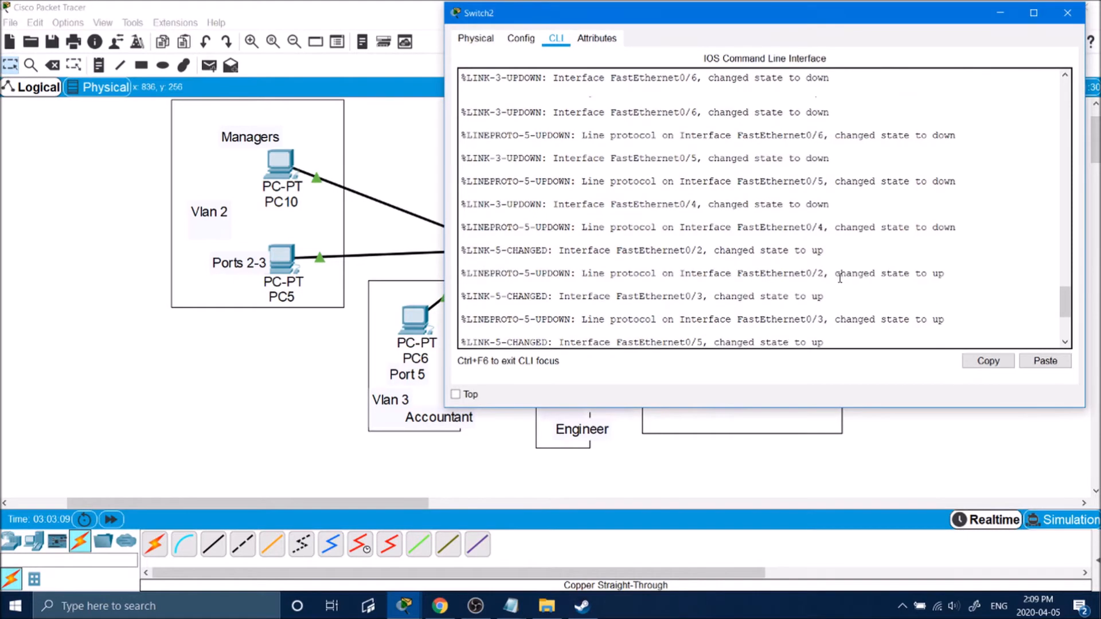
pyautogui.scroll(-4, 814, 272)
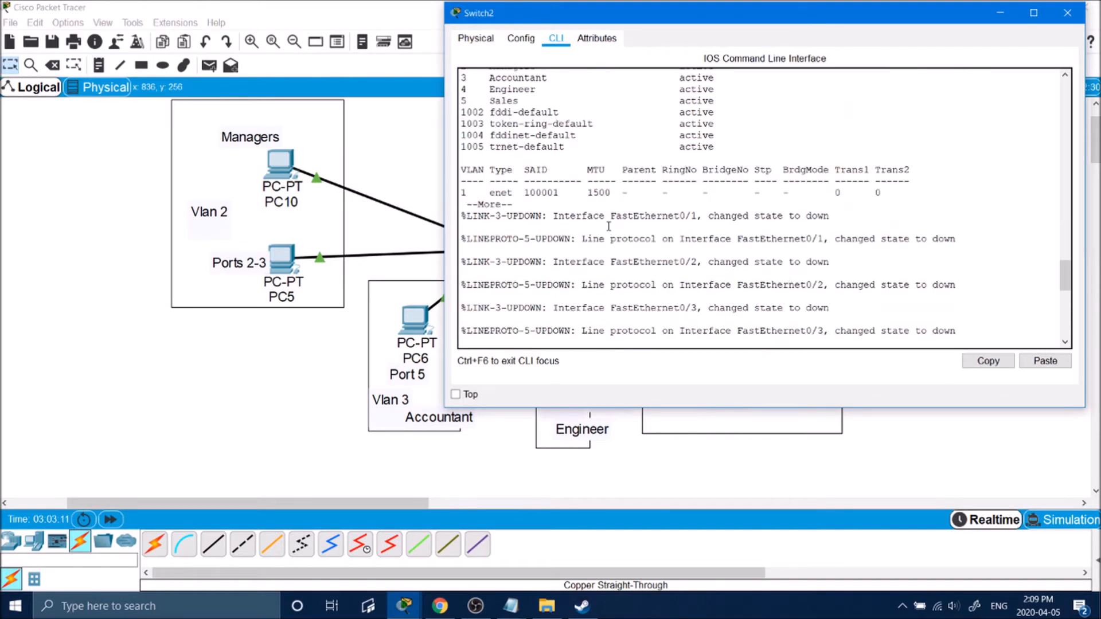
pyautogui.scroll(-8, 608, 228)
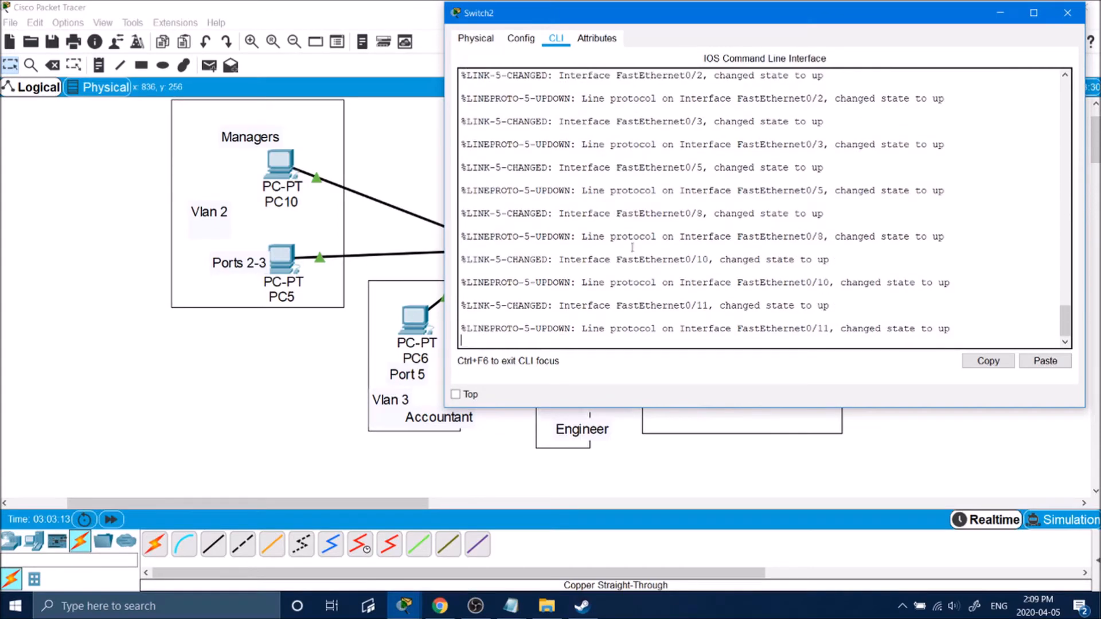
pyautogui.scroll(5, 591, 286)
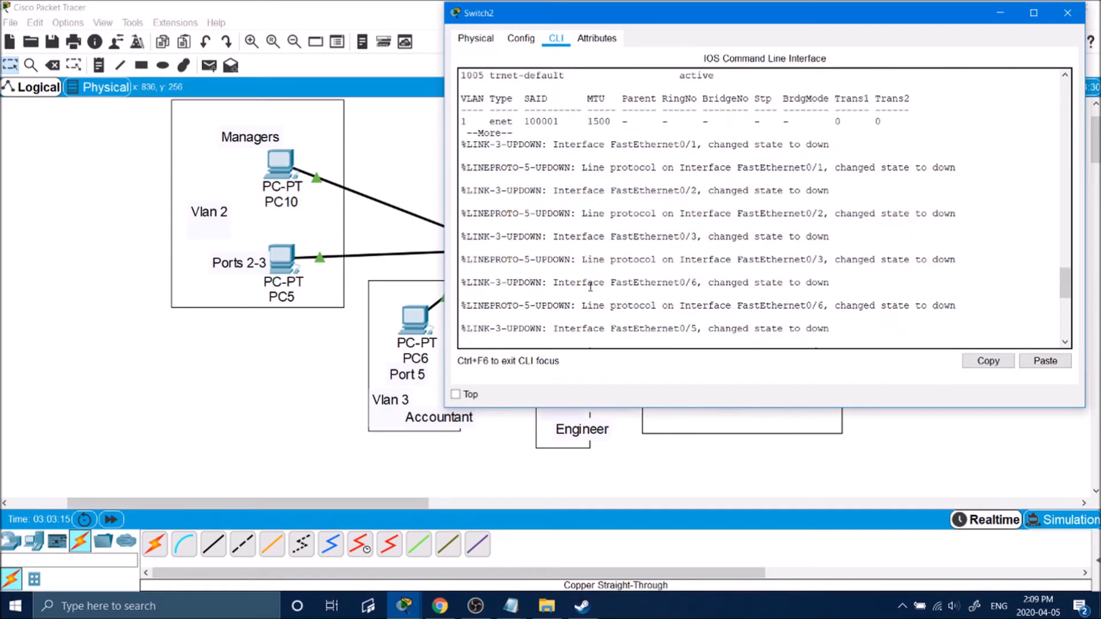
pyautogui.scroll(8, 590, 287)
pyautogui.scroll(-15, 594, 285)
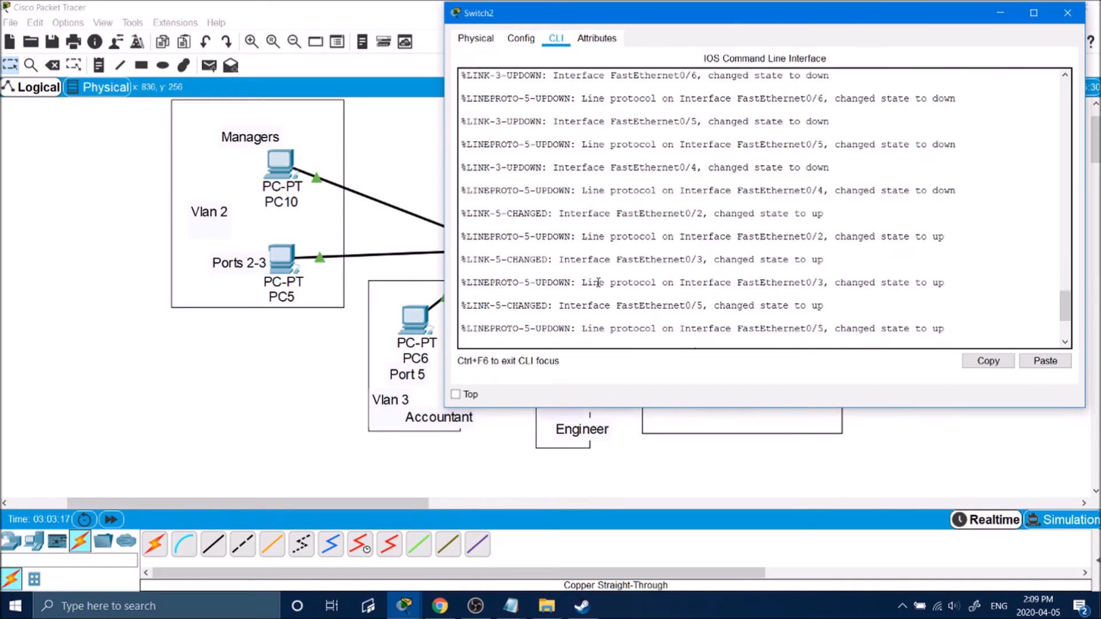
pyautogui.scroll(5, 597, 283)
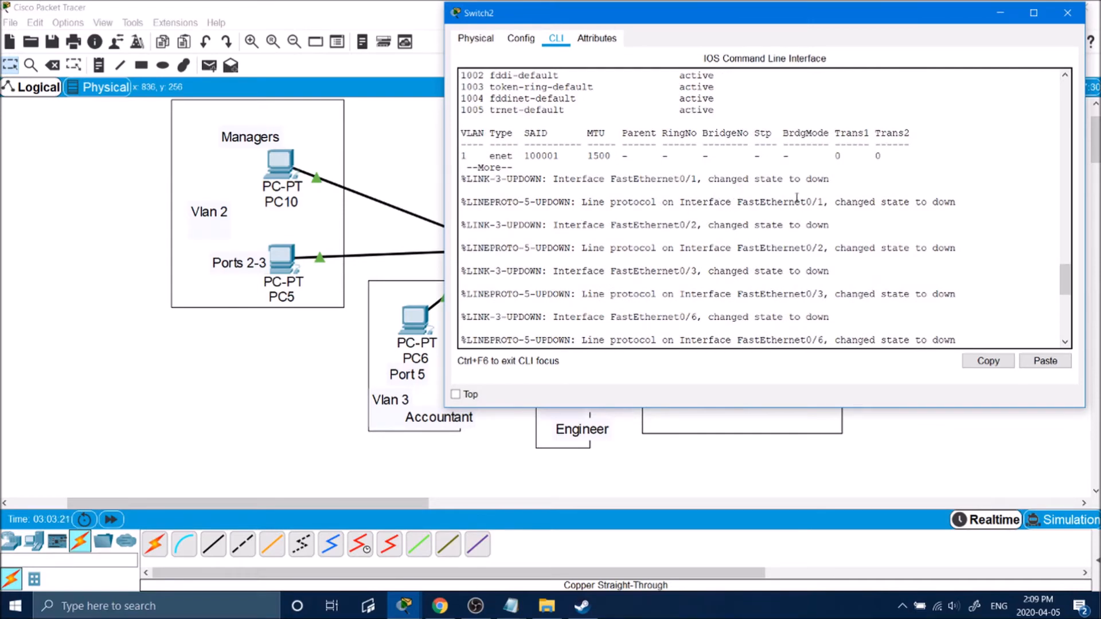
pyautogui.scroll(-5, 743, 194)
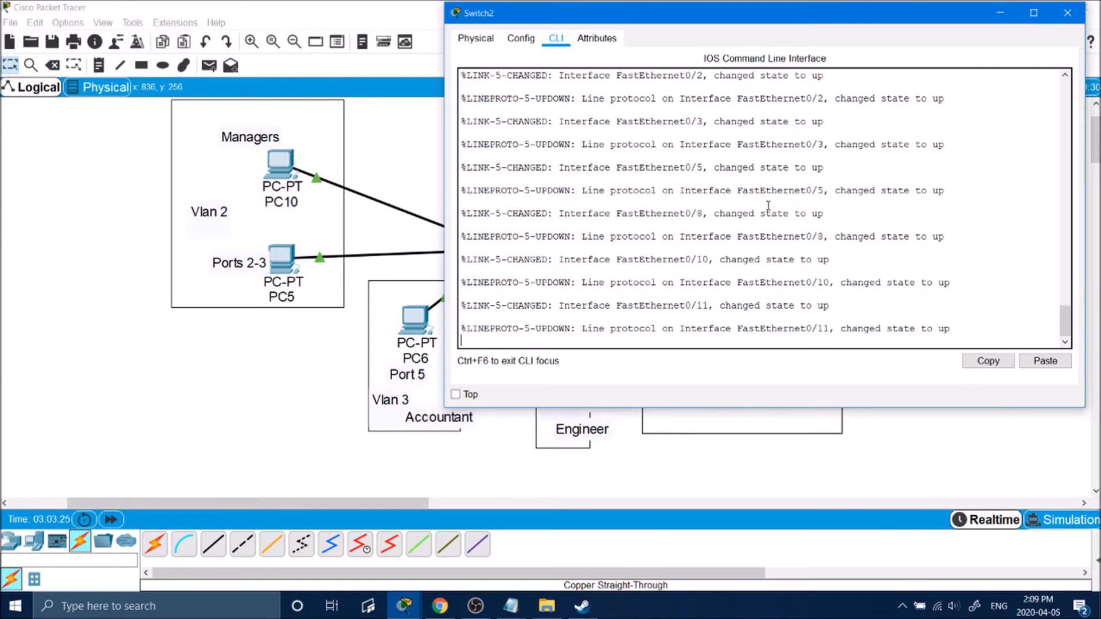
pyautogui.scroll(2, 768, 205)
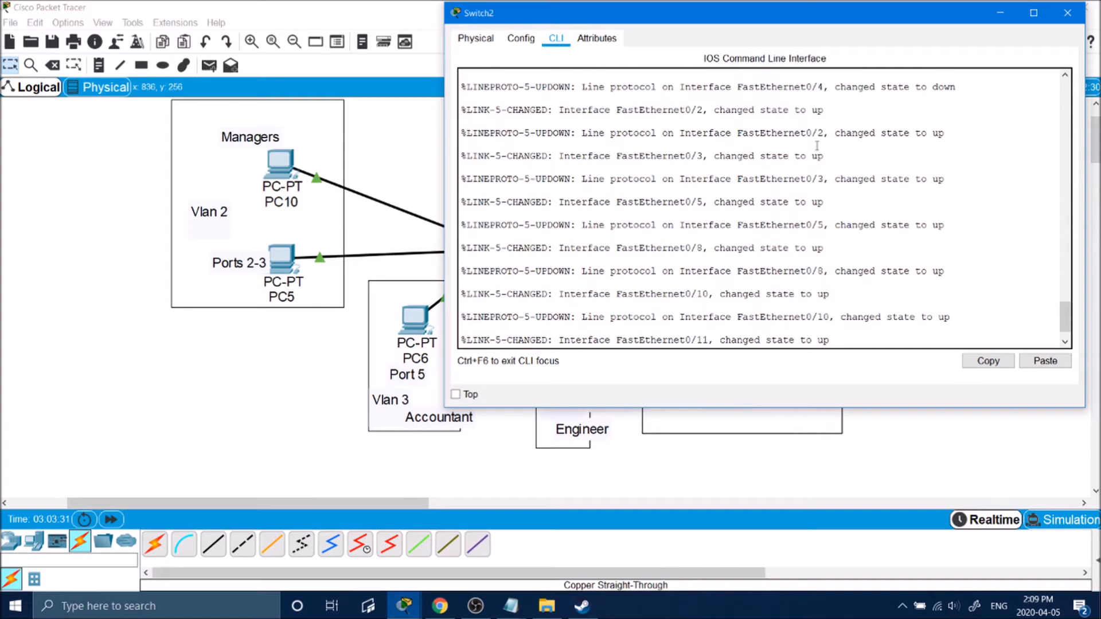
pyautogui.press('Return')
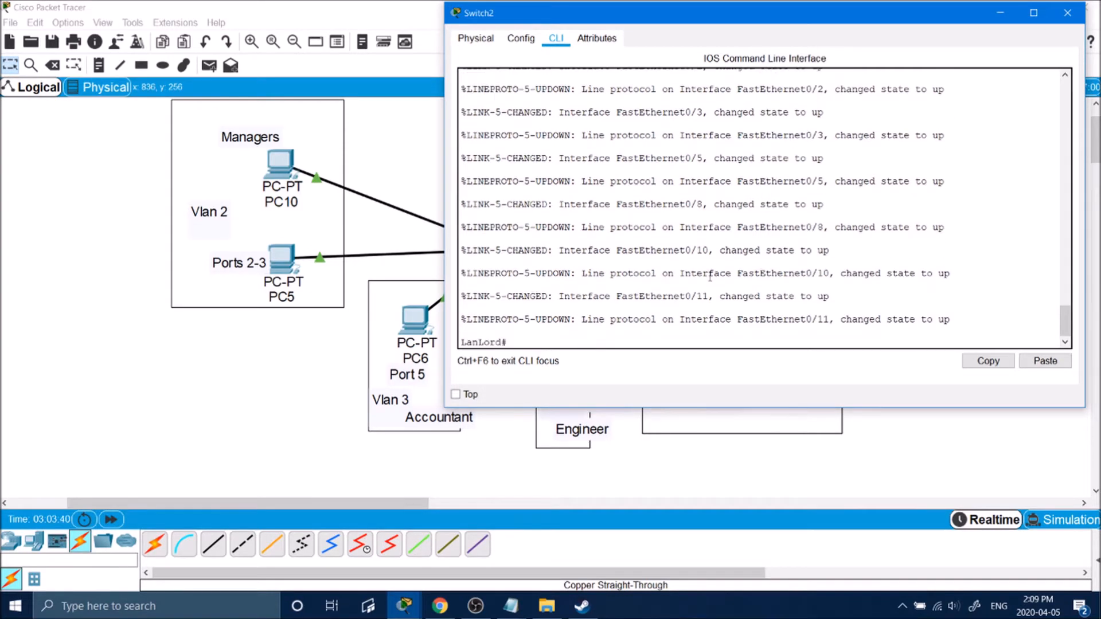
# Enter global configuration and select the interface range Fa0/2–Fa0/3.
pyautogui.write('configure t')
pyautogui.press('Return')
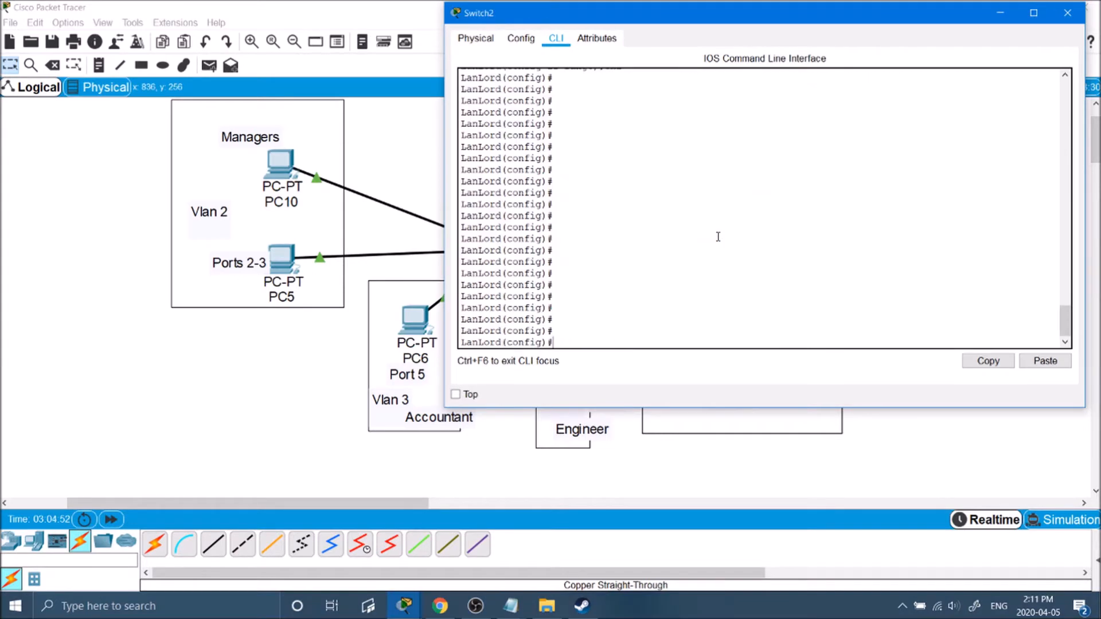
pyautogui.write('interface fa0/2')
pyautogui.press('Return')
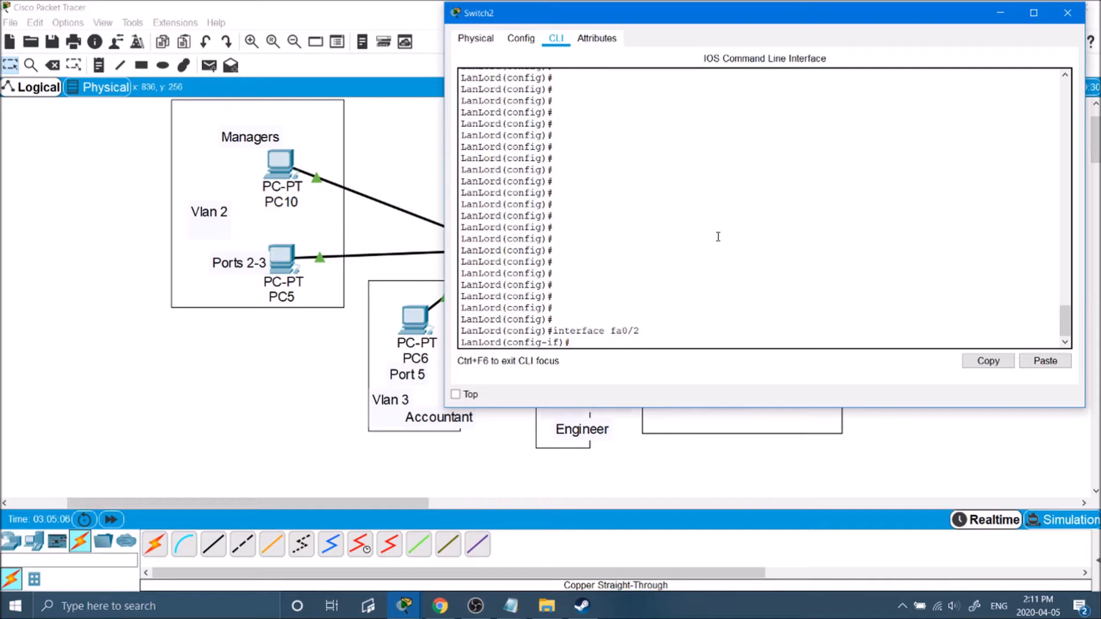
pyautogui.write('exit')
pyautogui.press('Return')
pyautogui.write('interface ra')
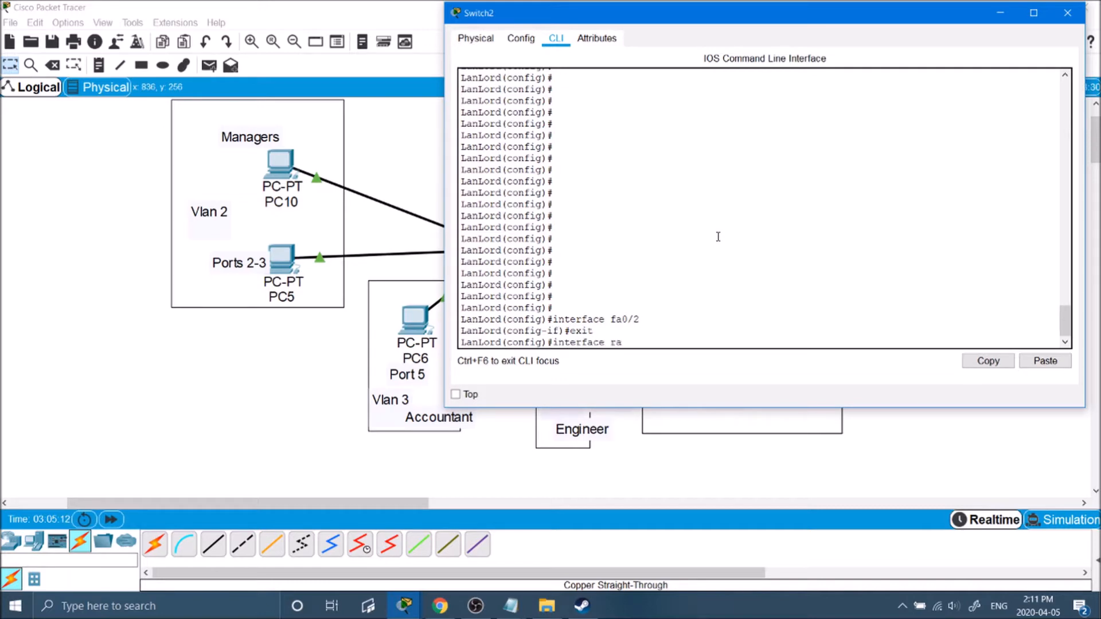
pyautogui.write('nge fa0/2-34')
pyautogui.press('Return')
pyautogui.press('Up')
pyautogui.press('Return')
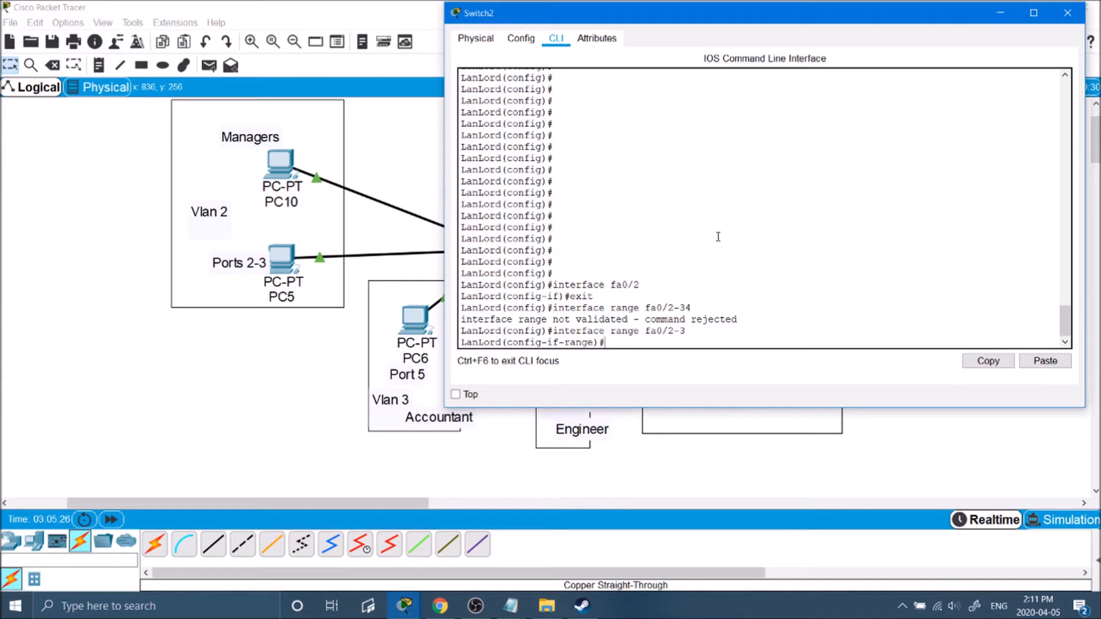
# Make ports Fa0/2–Fa0/3 access ports in VLAN 2 with switchport access vlan 2.
pyautogui.write('switchport')
pyautogui.press('Tab')
pyautogui.write('a')
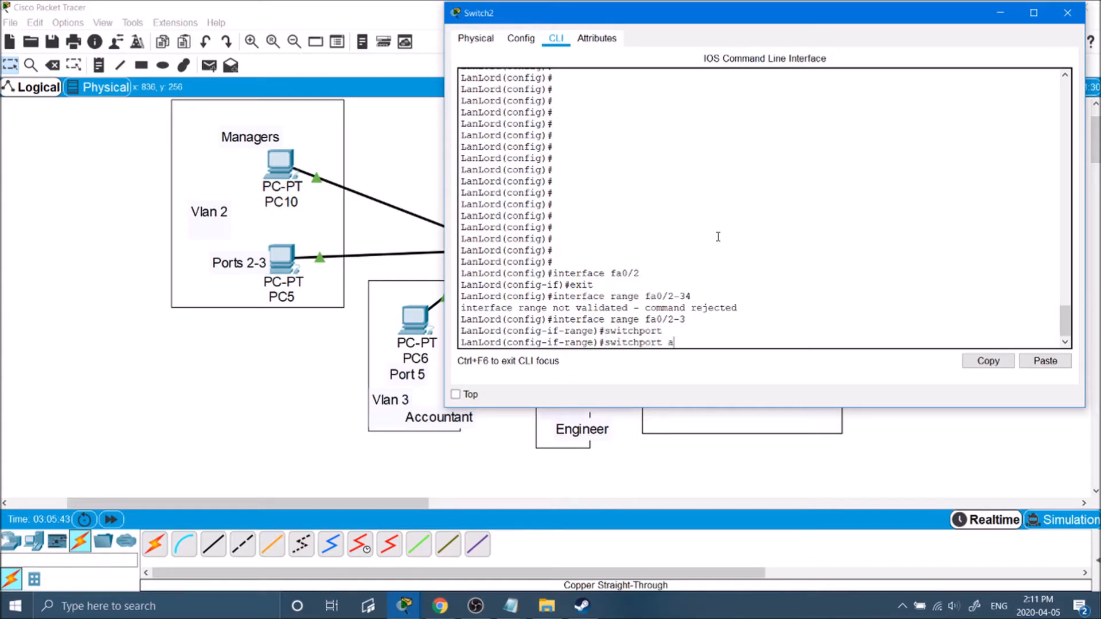
pyautogui.write('ccess vlan 2')
pyautogui.press('Return')
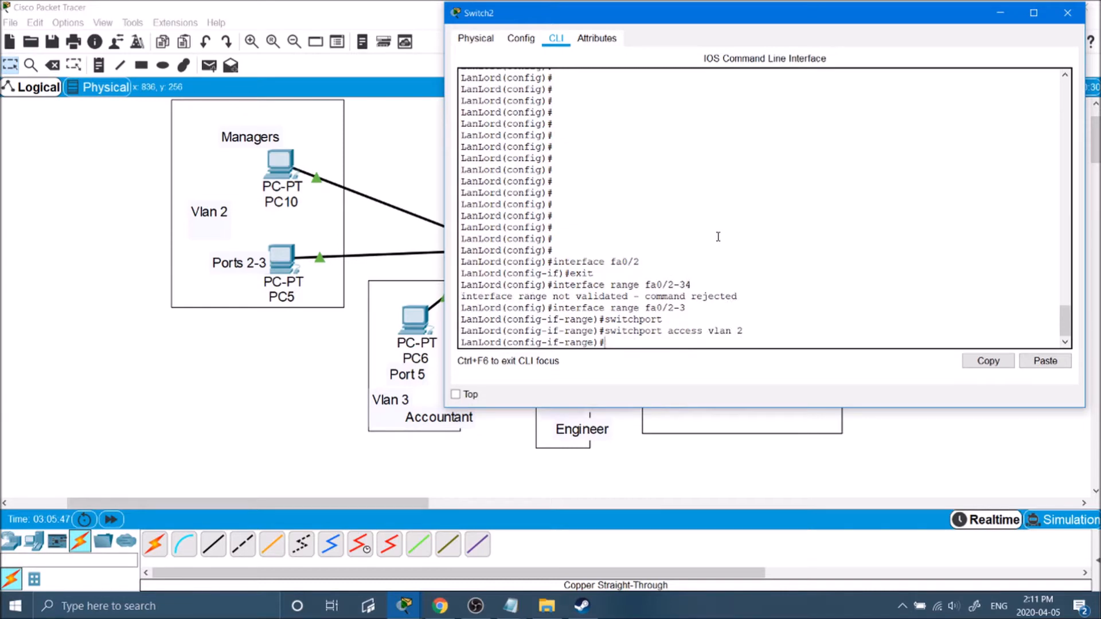
# Enable ports Fa0/2–Fa0/3 with no shutdown and leave the range configuration.
pyautogui.write('no shutdown')
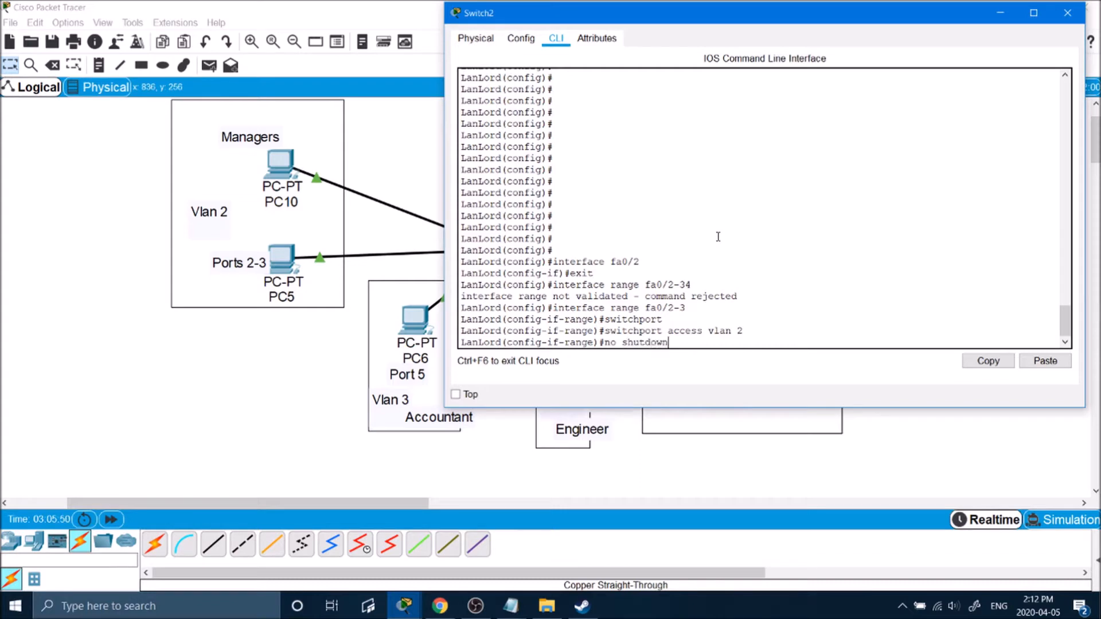
pyautogui.press('Return')
pyautogui.write('exit')
pyautogui.press('Return')
# Define VLAN 2 on the switch, then return to global configuration.
pyautogui.write('vlan 2')
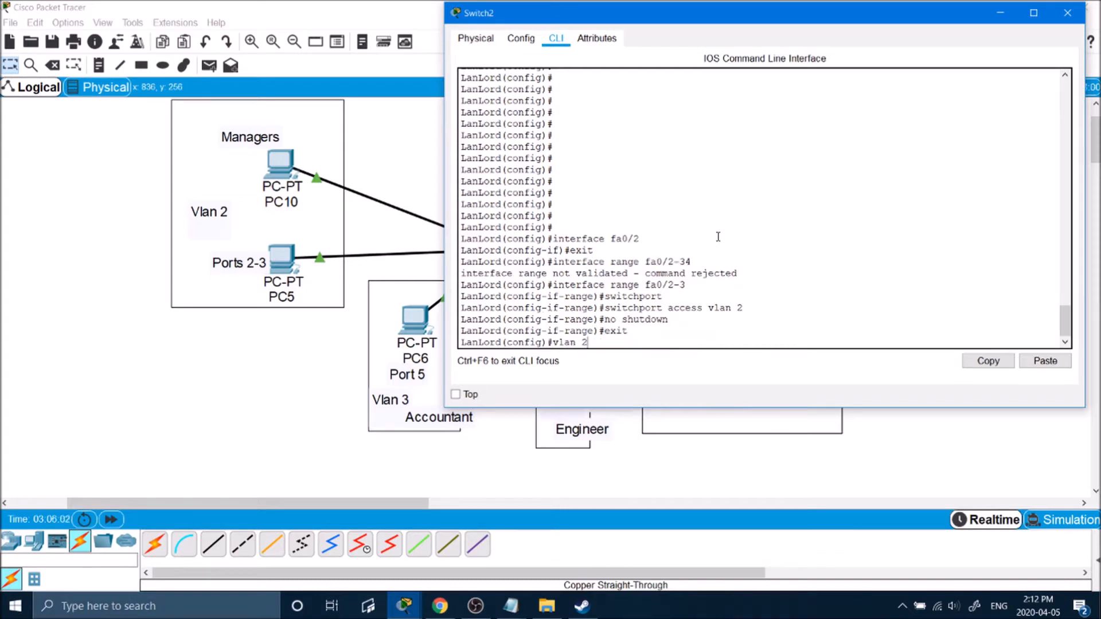
pyautogui.press('Return')
pyautogui.write('no shut')
pyautogui.press('Return')
pyautogui.write('no ?')
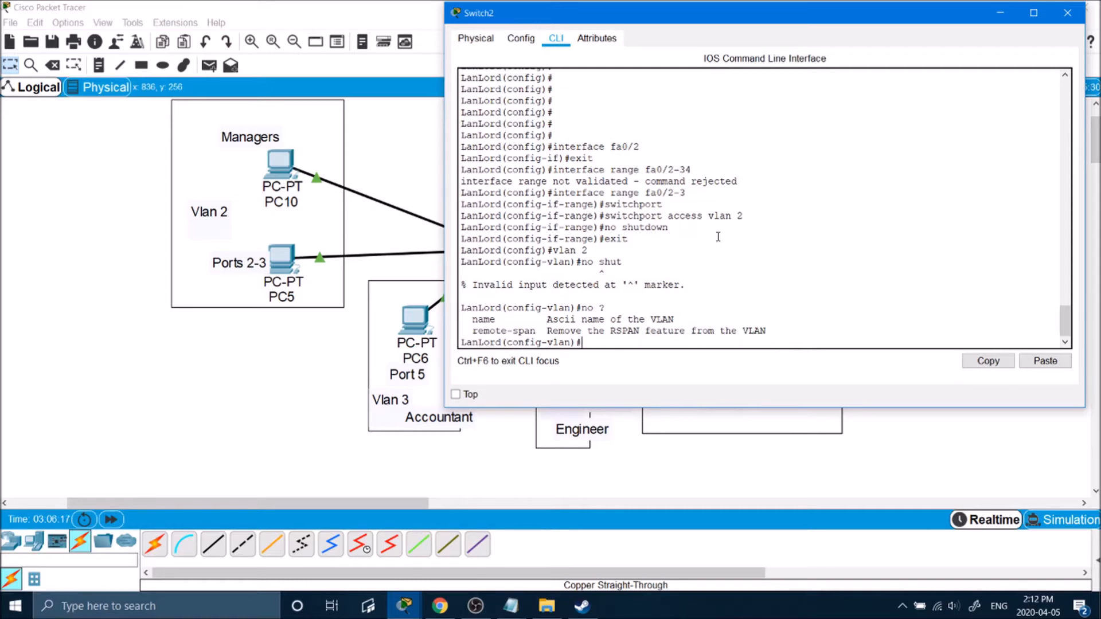
pyautogui.write('exi')
pyautogui.press('Return')
# Create interface Vlan2 and bring it up with no shutdown.
pyautogui.write('int vlan 2')
pyautogui.press('Return')
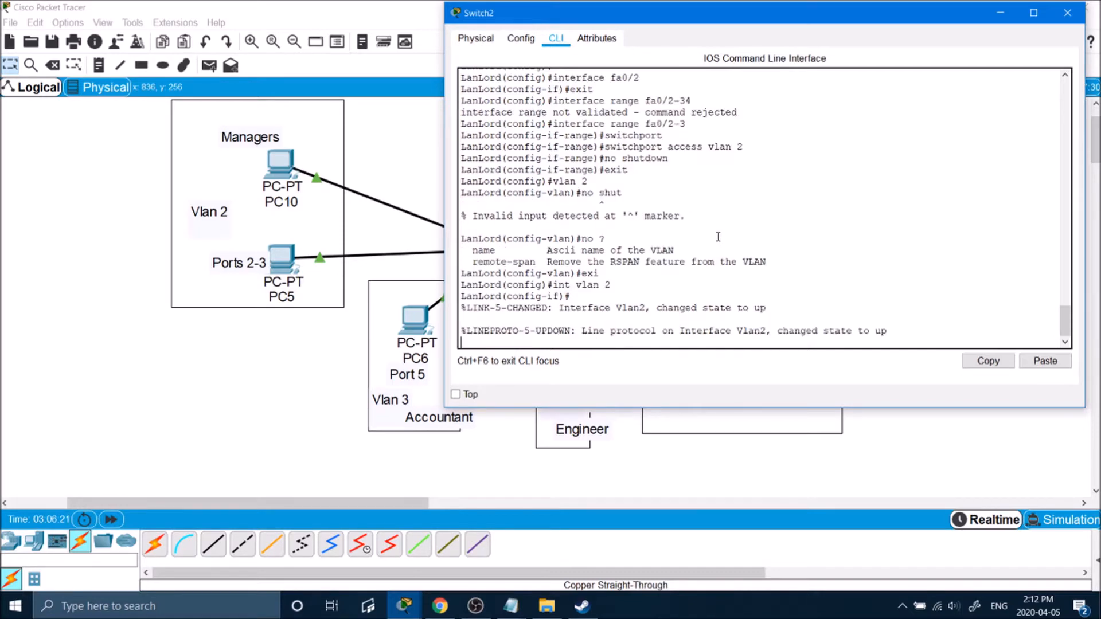
pyautogui.press('Return')
pyautogui.press('Return')
pyautogui.write('no')
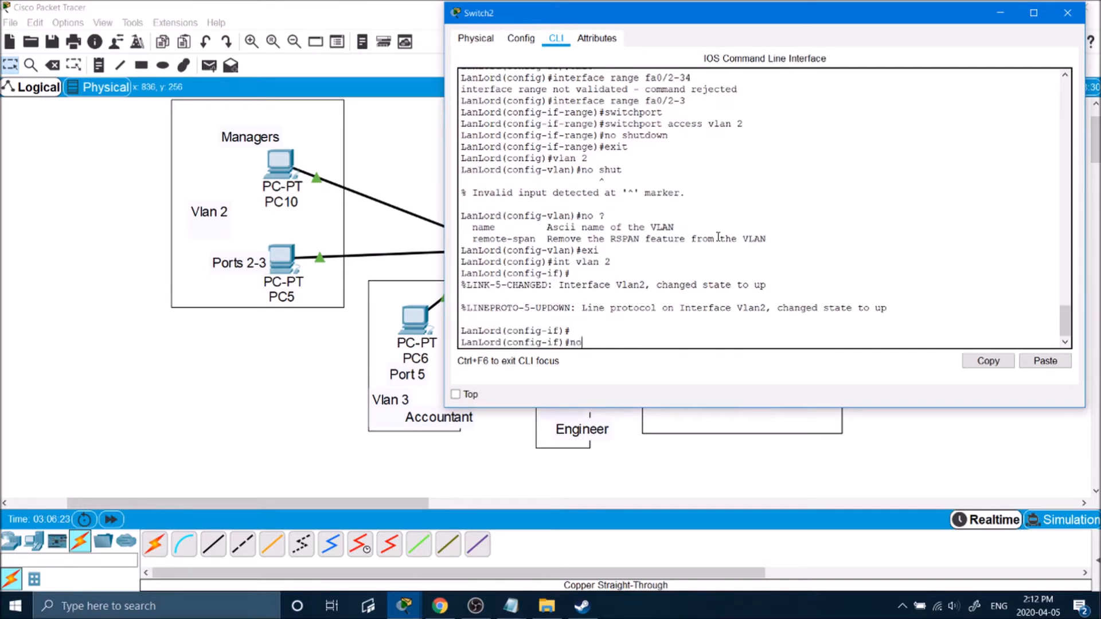
pyautogui.write(' shutdown')
pyautogui.press('Return')
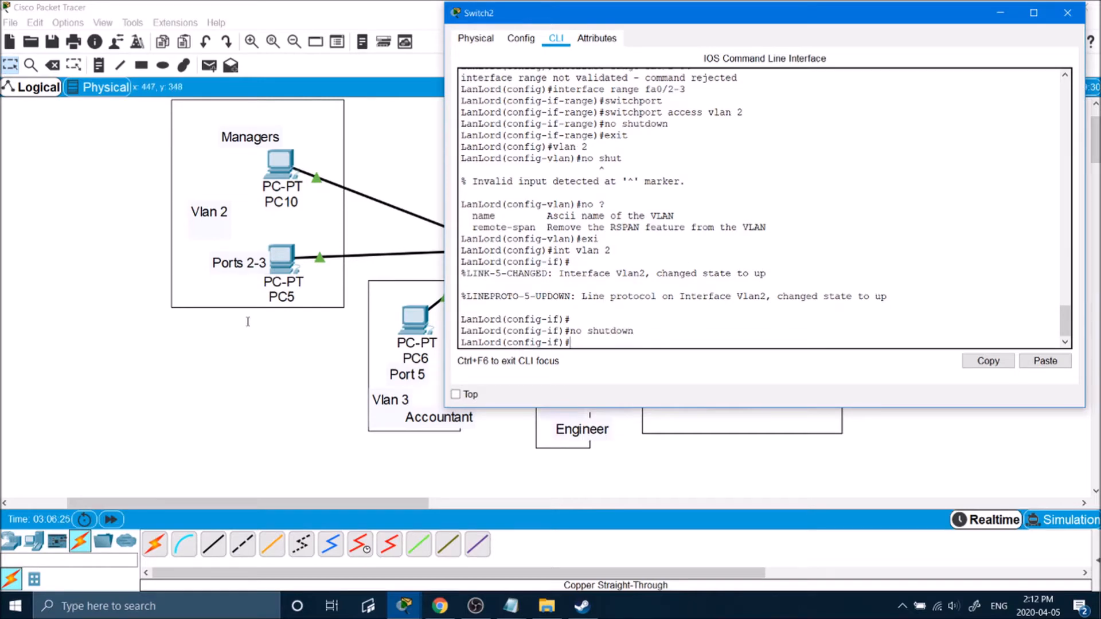
pyautogui.moveTo(576, 253); pyautogui.dragTo(645, 253)
pyautogui.click(645, 253)
pyautogui.moveTo(887, 296); pyautogui.dragTo(619, 301)
pyautogui.click(642, 330)
# Return to privileged mode and list the switch's VLANs with show vlan.
pyautogui.press('Return')
pyautogui.write('?')
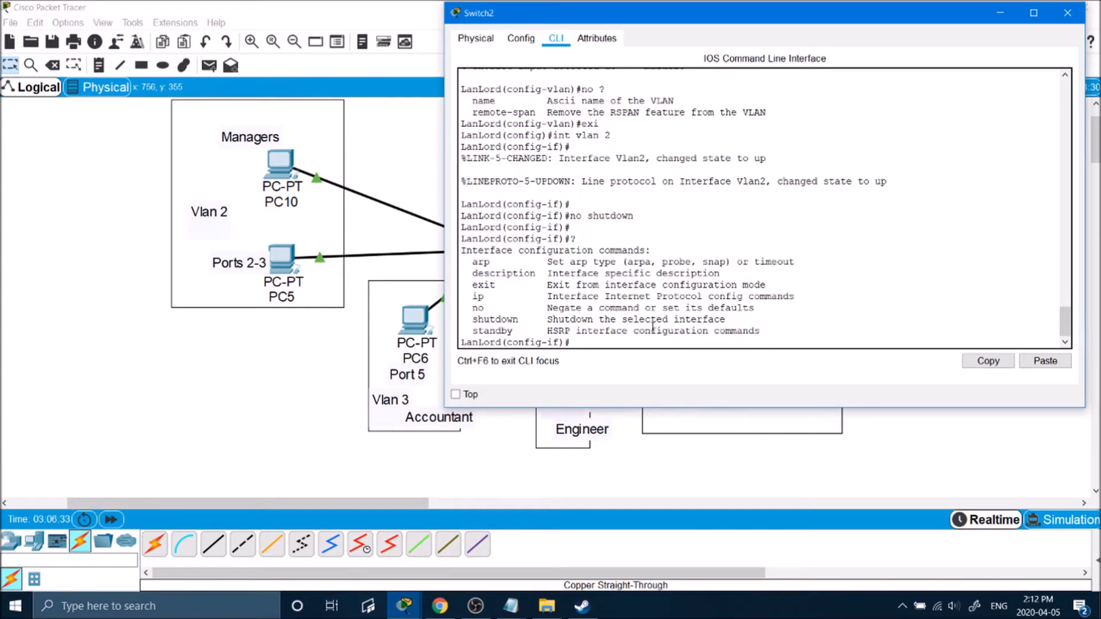
pyautogui.write('exit')
pyautogui.press('Return')
pyautogui.write('exit')
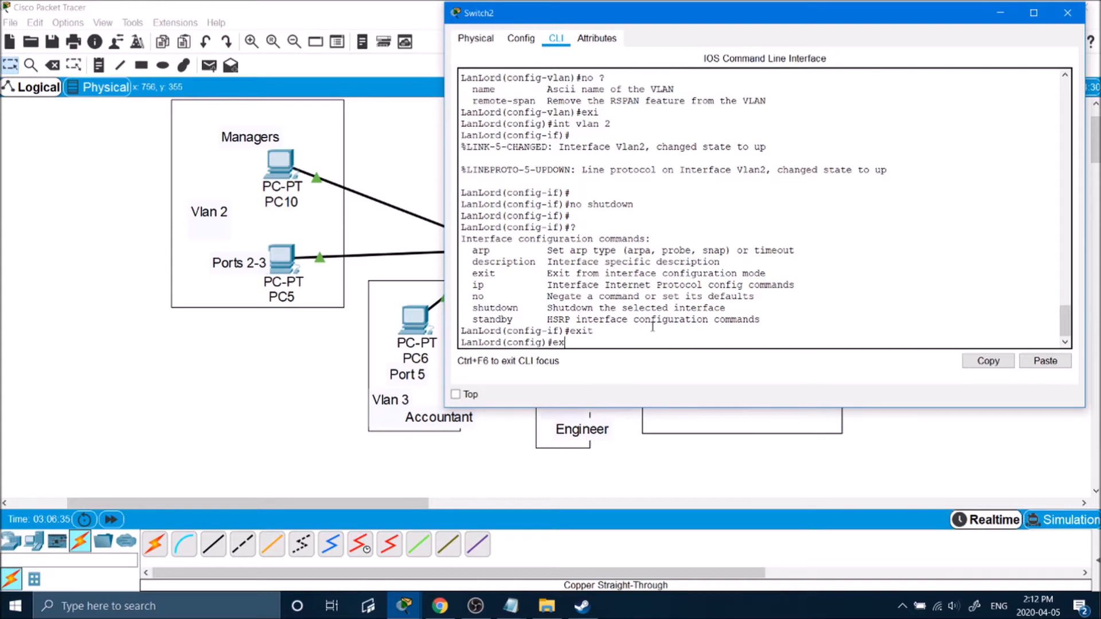
pyautogui.press('Return')
pyautogui.press('Return')
pyautogui.press('Return')
pyautogui.press('Return')
pyautogui.press('Return')
pyautogui.press('Return')
pyautogui.write('show vlan')
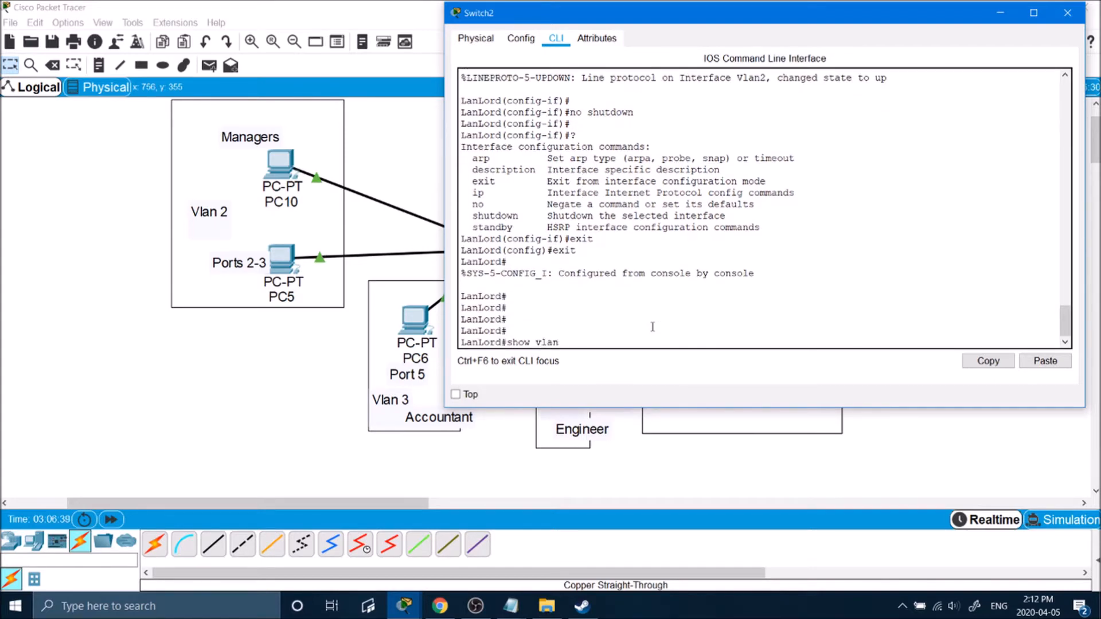
pyautogui.press('Return')
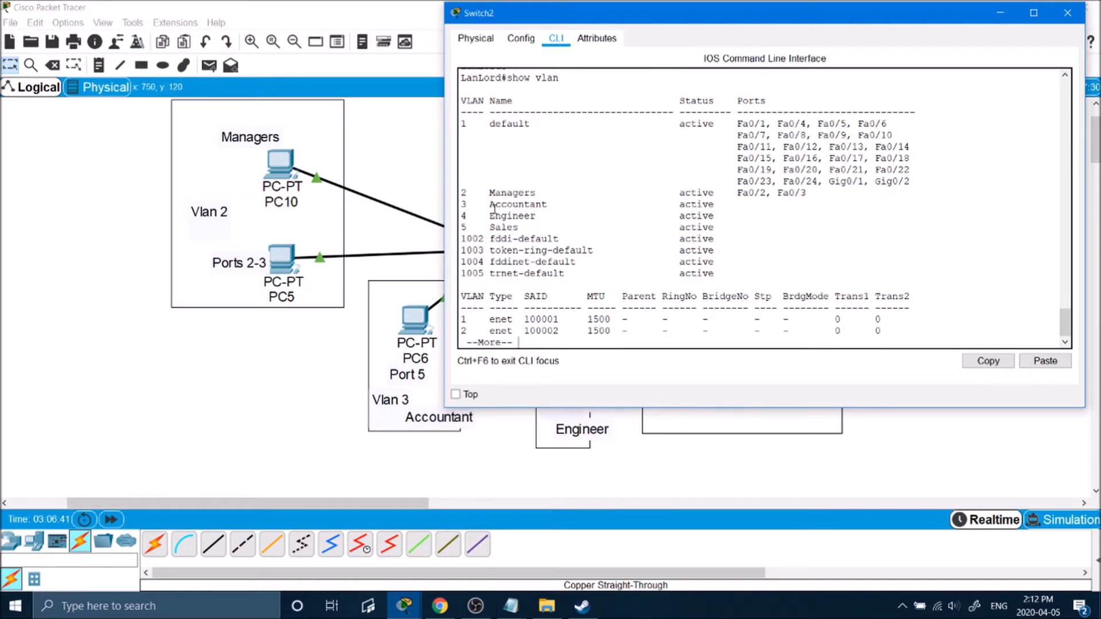
pyautogui.moveTo(494, 192); pyautogui.dragTo(742, 195)
pyautogui.click(801, 193)
pyautogui.moveTo(549, 192); pyautogui.dragTo(485, 193)
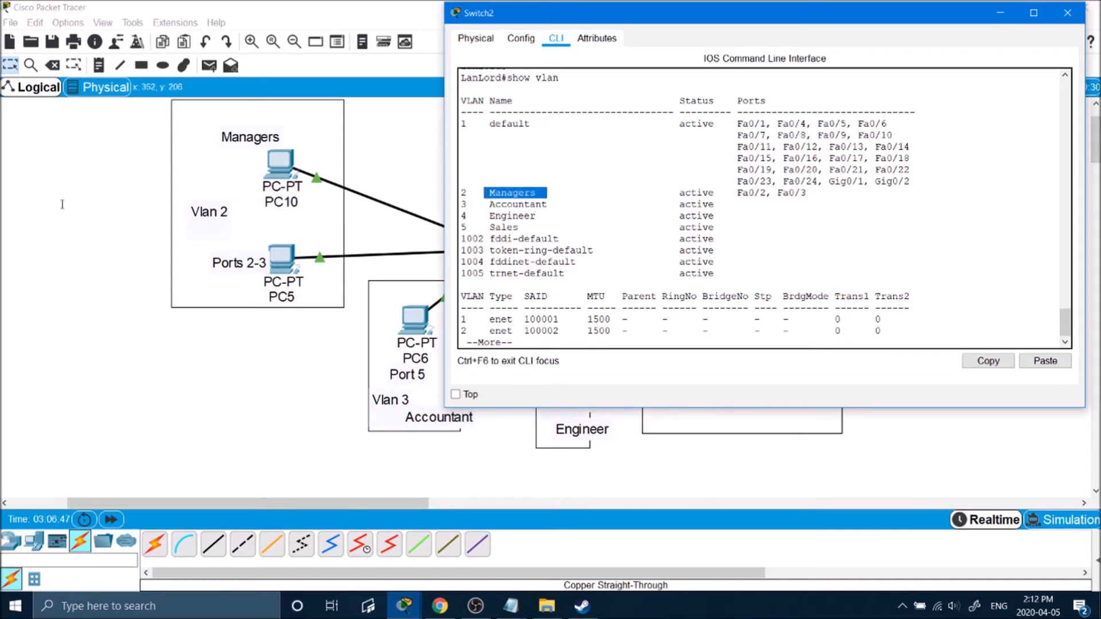
pyautogui.click(68, 204)
pyautogui.moveTo(426, 140); pyautogui.dragTo(914, 482)
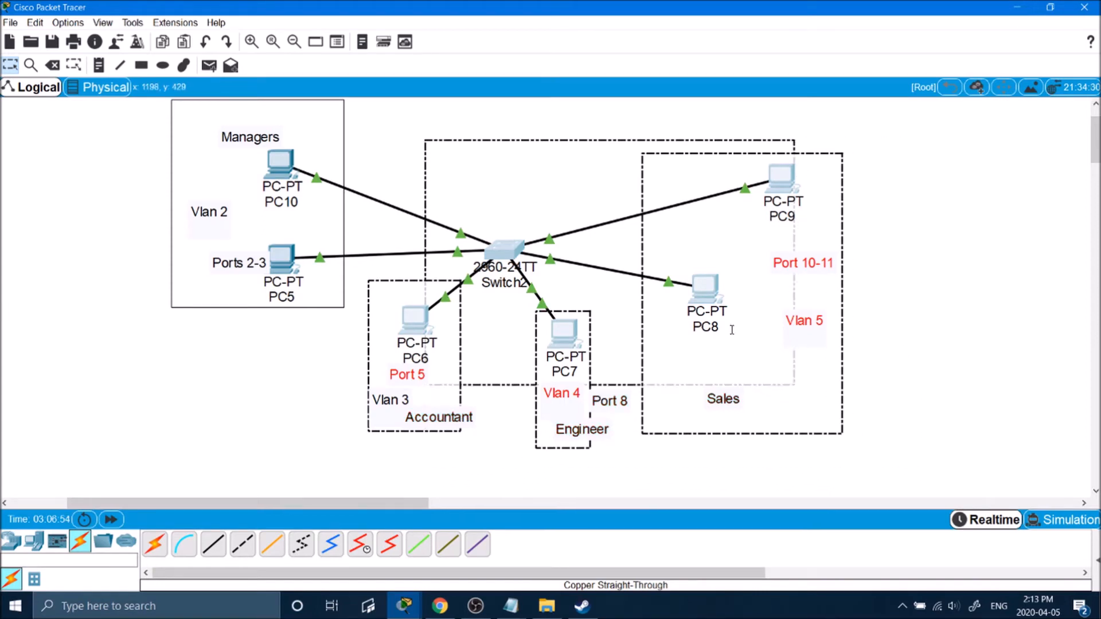
pyautogui.click(533, 164)
pyautogui.moveTo(431, 131); pyautogui.dragTo(376, 215)
pyautogui.moveTo(433, 150); pyautogui.dragTo(995, 472)
# Enter global configuration and create interface Vlan3.
pyautogui.write('t')
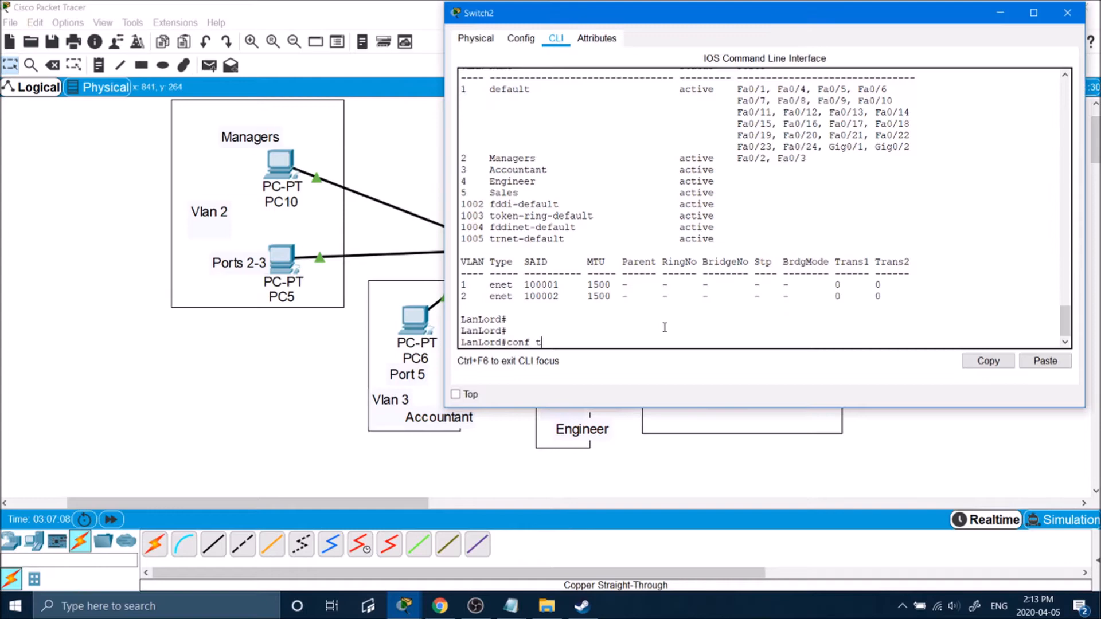
pyautogui.press('Return')
pyautogui.write('int vlan 3')
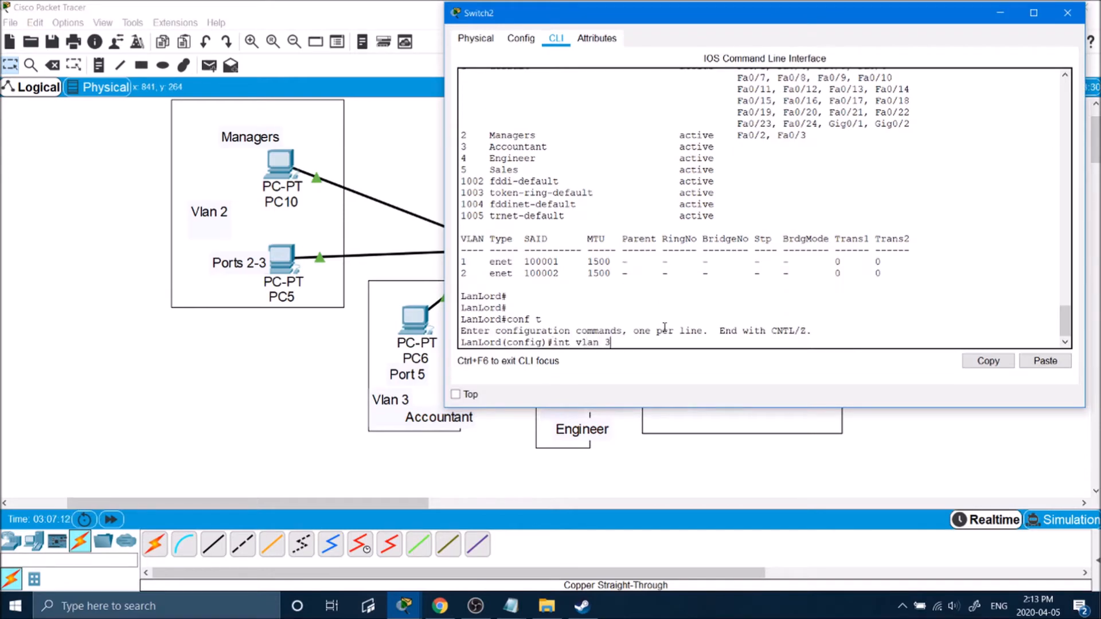
pyautogui.press('Return')
pyautogui.press('Return')
pyautogui.press('Return')
pyautogui.press('Return')
pyautogui.write('exi')
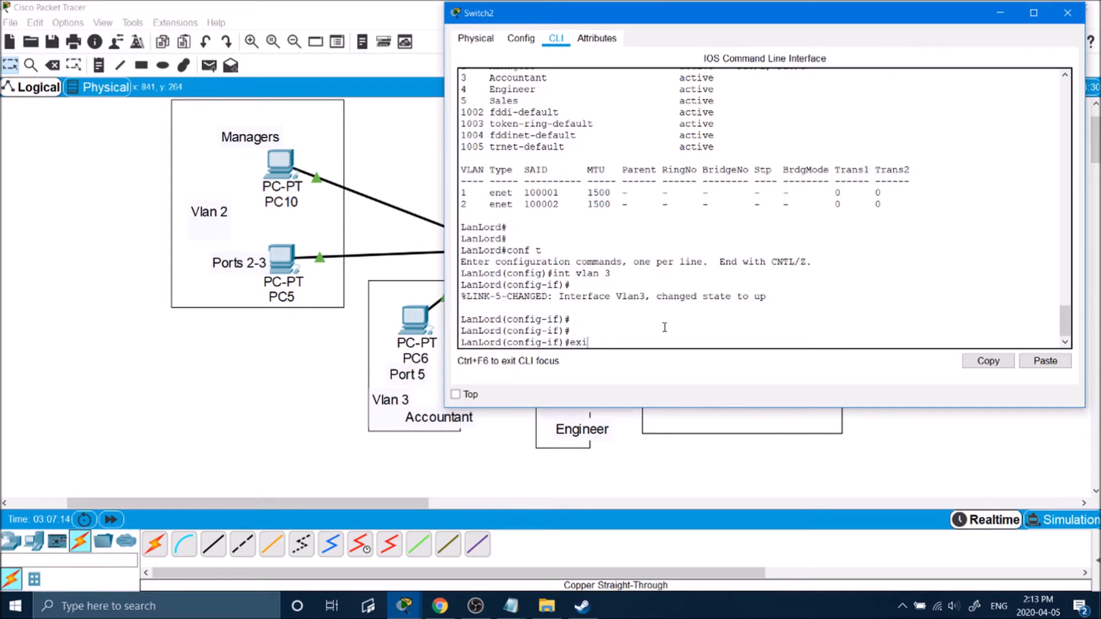
pyautogui.press('Return')
pyautogui.press('Return')
pyautogui.press('Return')
# Put port Fa0/5 in access VLAN 5 and enable it with no shutdown.
pyautogui.write('interface ra')
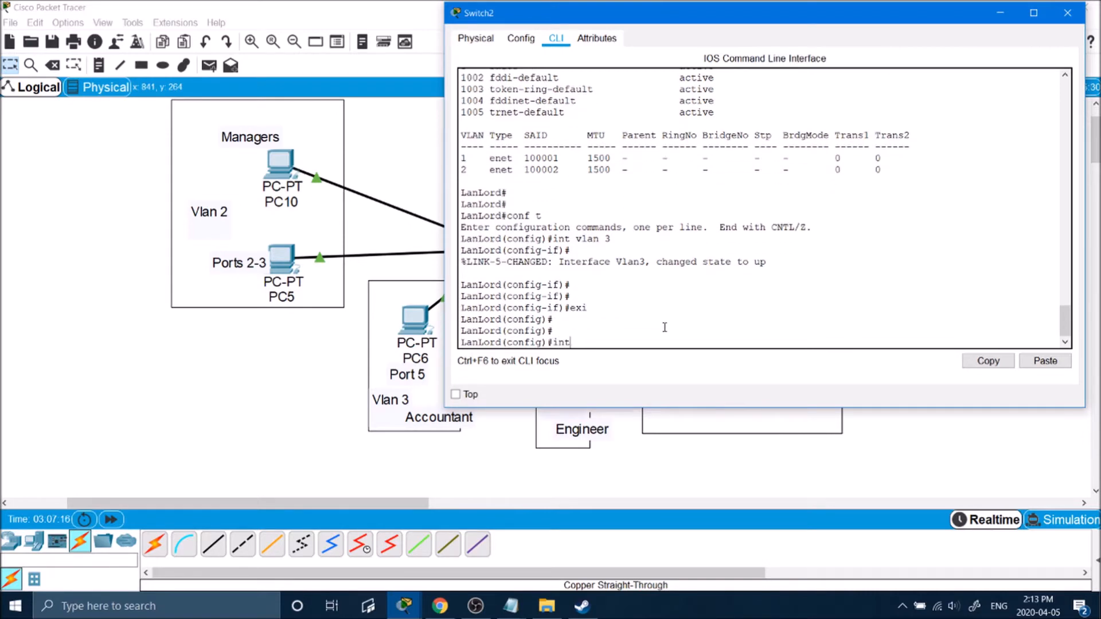
pyautogui.press('BackSpace')
pyautogui.press('BackSpace')
pyautogui.write('fa0/5')
pyautogui.press('Return')
pyautogui.write('swi')
pyautogui.press('Tab')
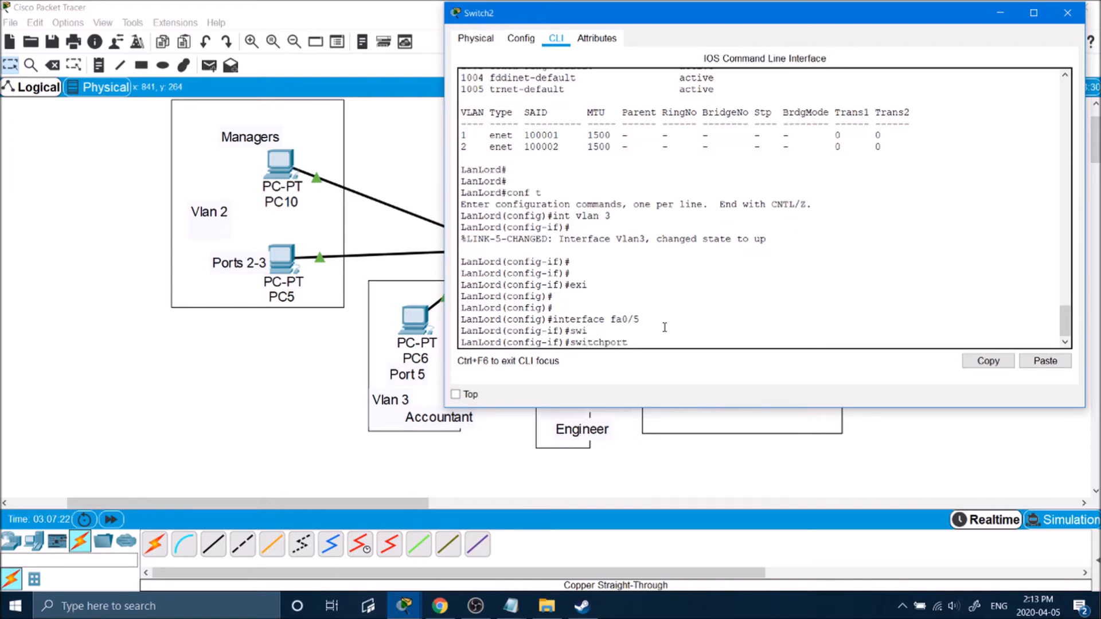
pyautogui.write('saccess')
pyautogui.press('BackSpace')
pyautogui.press('BackSpace')
pyautogui.press('BackSpace')
pyautogui.press('BackSpace')
pyautogui.press('BackSpace')
pyautogui.press('BackSpace')
pyautogui.press('BackSpace')
pyautogui.press('BackSpace')
pyautogui.write('a')
pyautogui.press('Tab')
pyautogui.write('vlan')
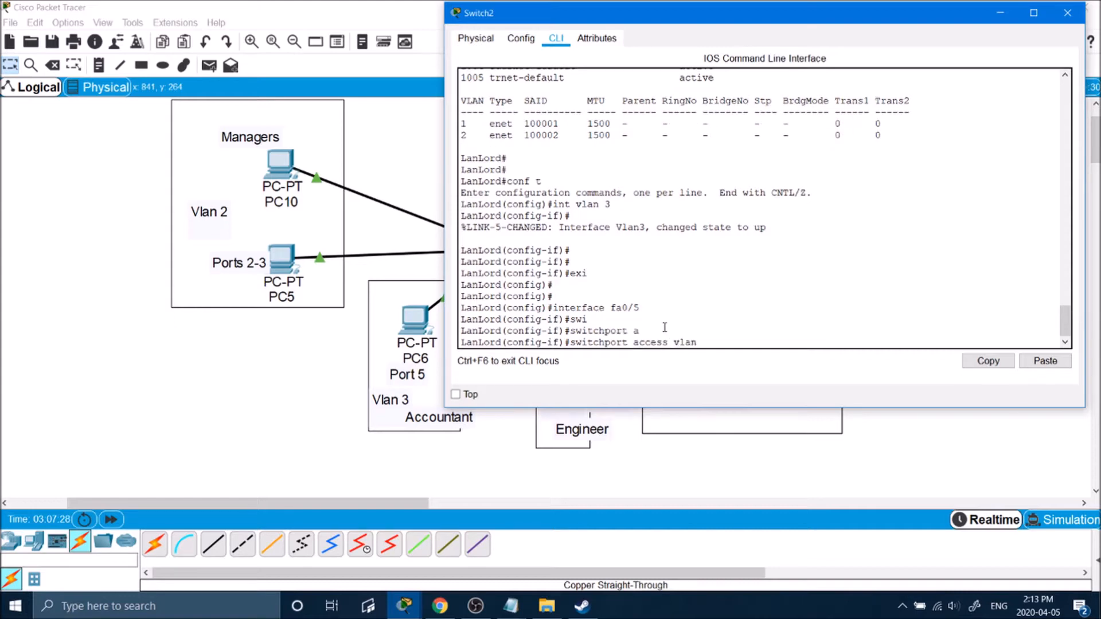
pyautogui.write(' 5')
pyautogui.press('Return')
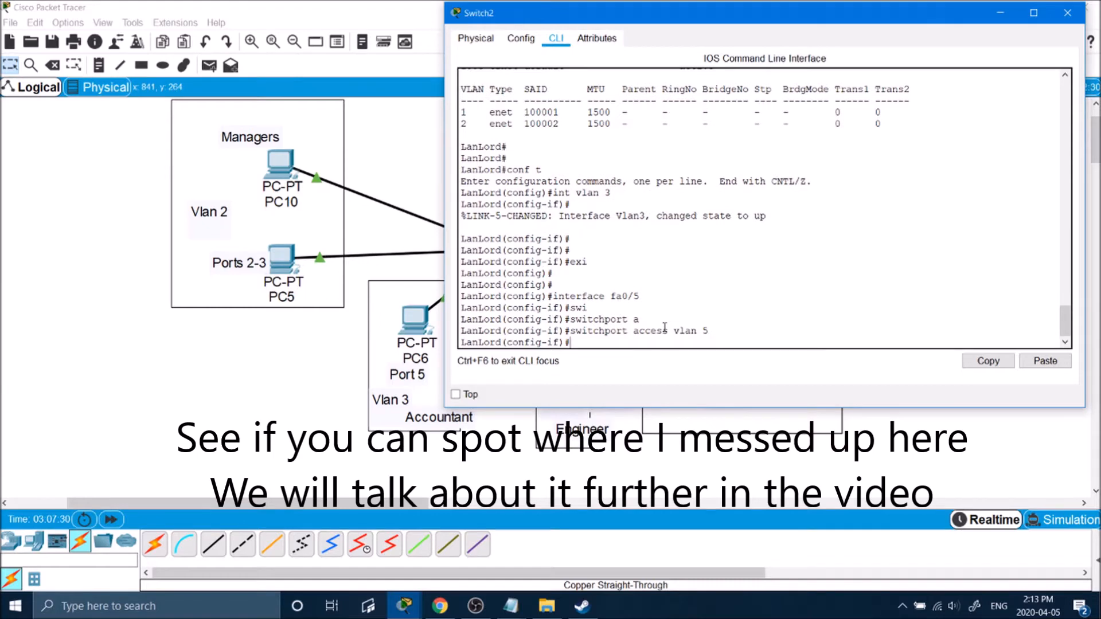
pyautogui.write('no shutd')
pyautogui.press('Tab')
pyautogui.press('Return')
# Return to global configuration and define VLAN 4.
pyautogui.write('exit')
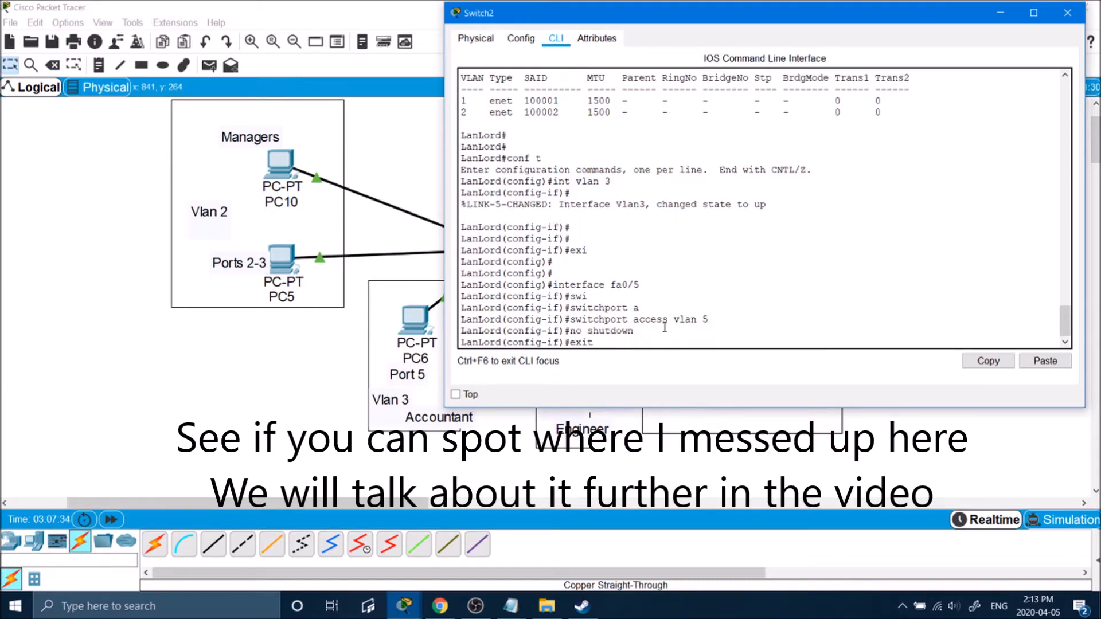
pyautogui.press('Return')
pyautogui.press('Return')
pyautogui.press('Return')
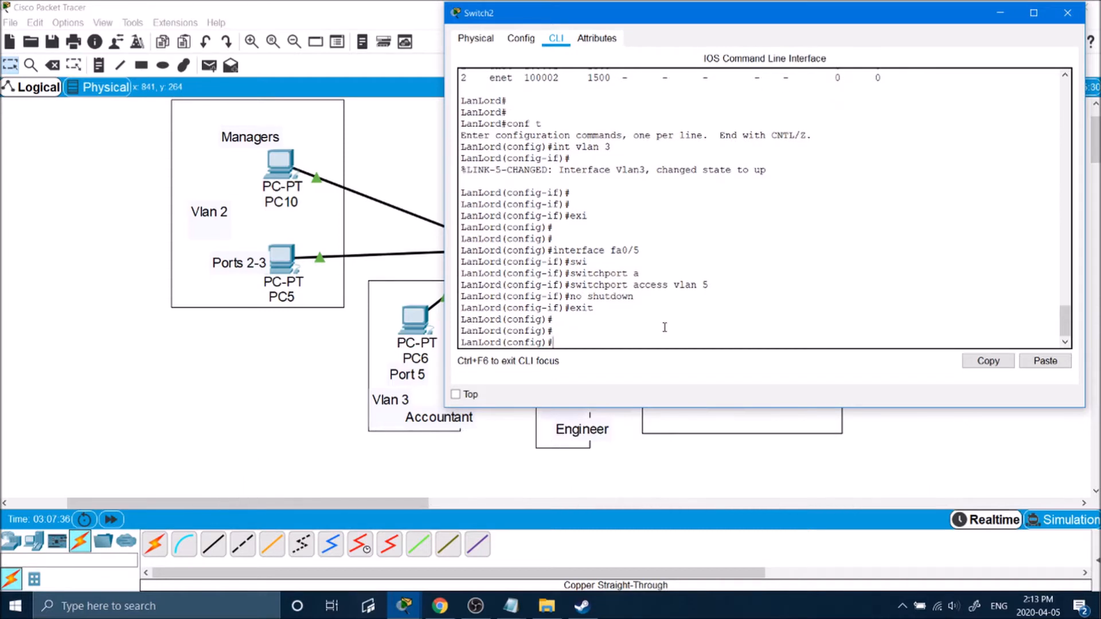
pyautogui.write('vlan 4')
pyautogui.press('Return')
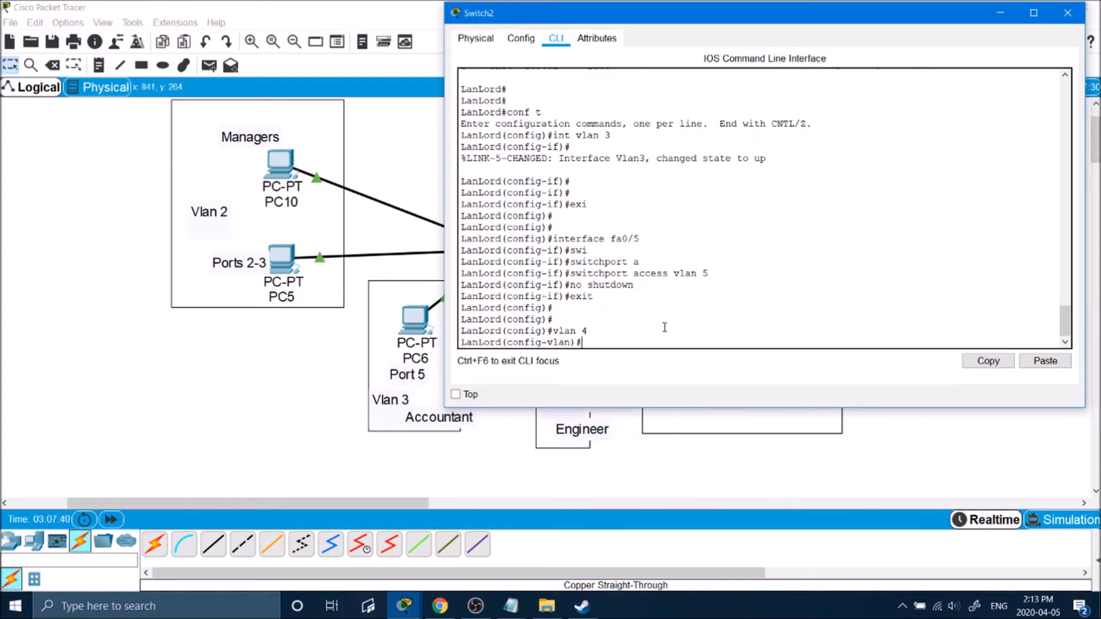
# Create interface Vlan4 after leaving the VLAN 4 definition.
pyautogui.write('exi')
pyautogui.press('Return')
pyautogui.write('int vlan 4')
pyautogui.press('Return')
pyautogui.press('Return')
pyautogui.write('exit')
pyautogui.press('Return')
# Configure port Fa0/8, mistakenly assigning it to access VLAN 8.
pyautogui.write('interf')
pyautogui.press('Tab')
pyautogui.write('fa0/8')
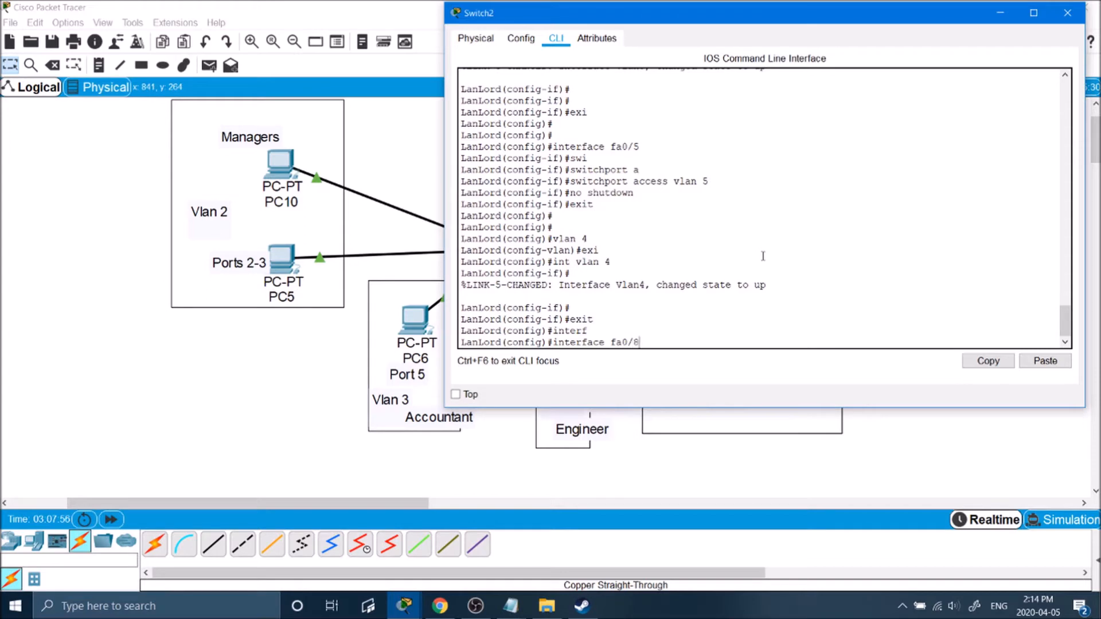
pyautogui.press('Return')
pyautogui.write('swit')
pyautogui.press('Tab')
pyautogui.write('acc')
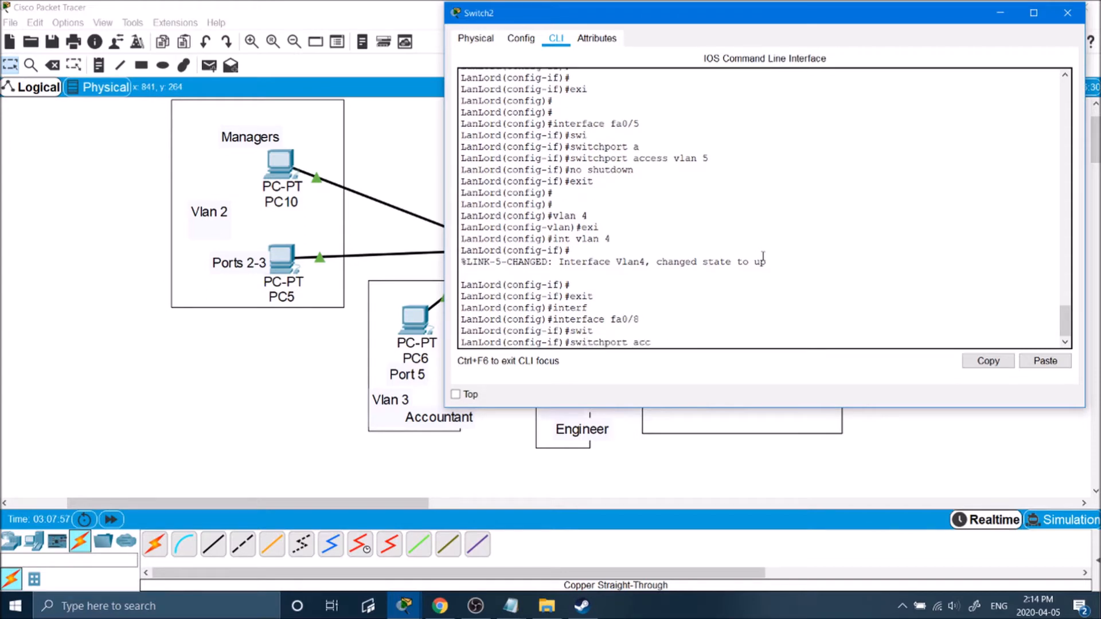
pyautogui.write('ess vlan 8')
pyautogui.press('Return')
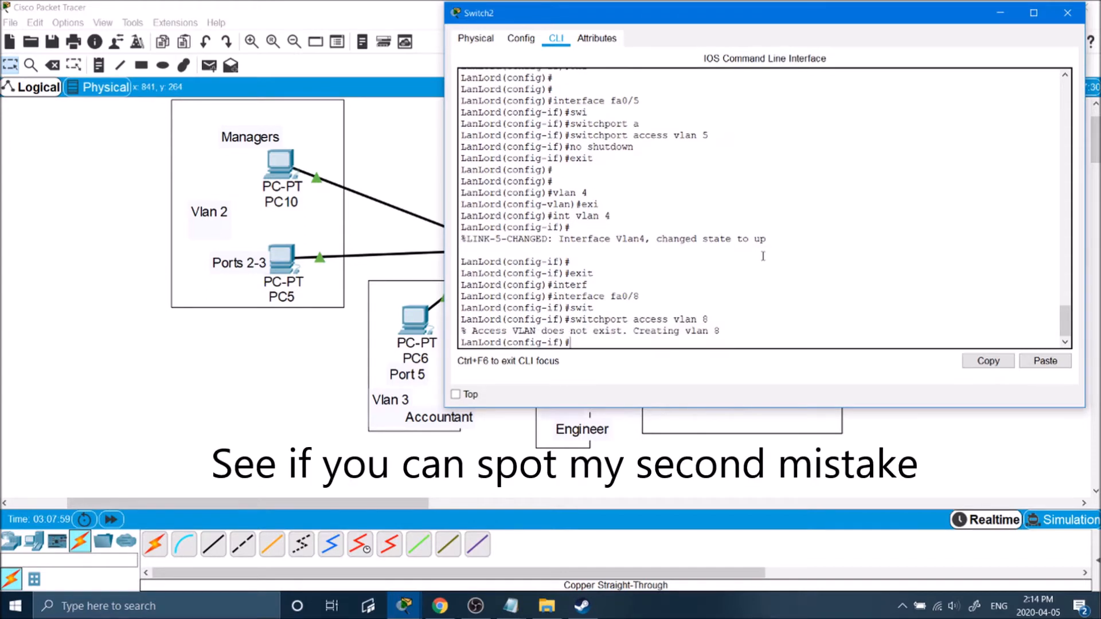
pyautogui.press('Return')
pyautogui.write('exit')
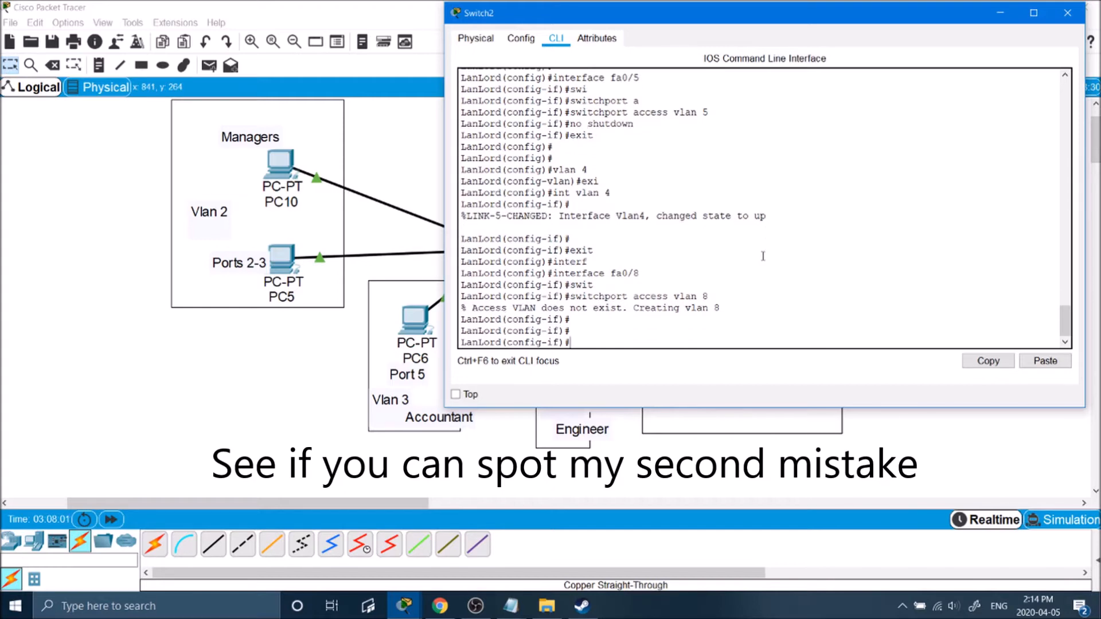
pyautogui.press('Return')
pyautogui.press('Return')
pyautogui.press('Return')
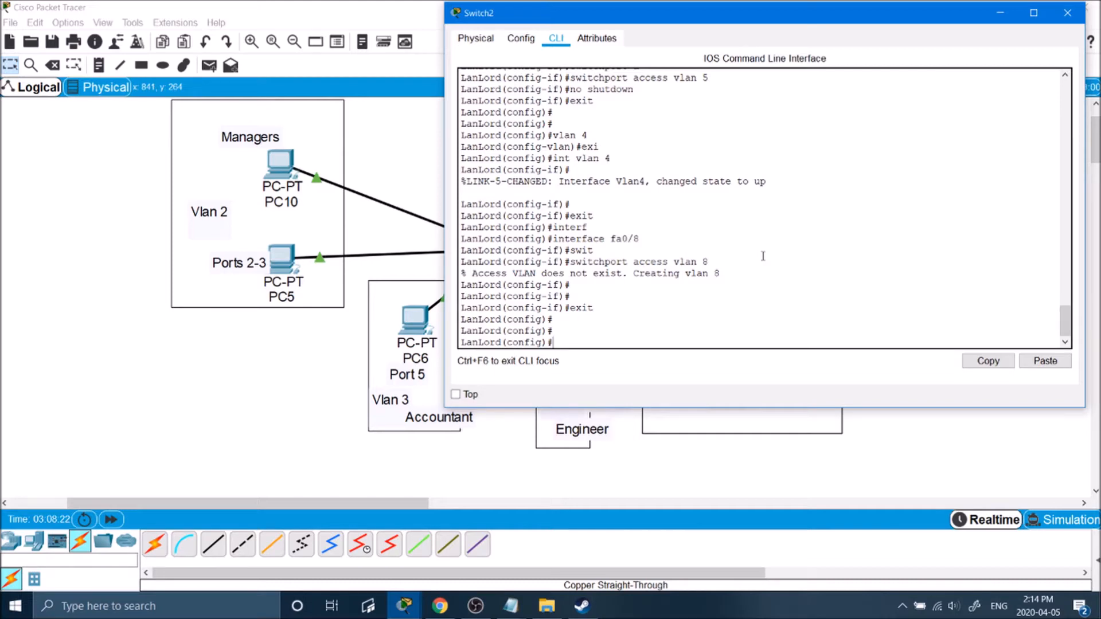
# Reassign port Fa0/8 to access VLAN 4.
pyautogui.write('interface fa0/8')
pyautogui.press('Return')
pyautogui.write('sw')
pyautogui.press('Tab')
pyautogui.write('acc')
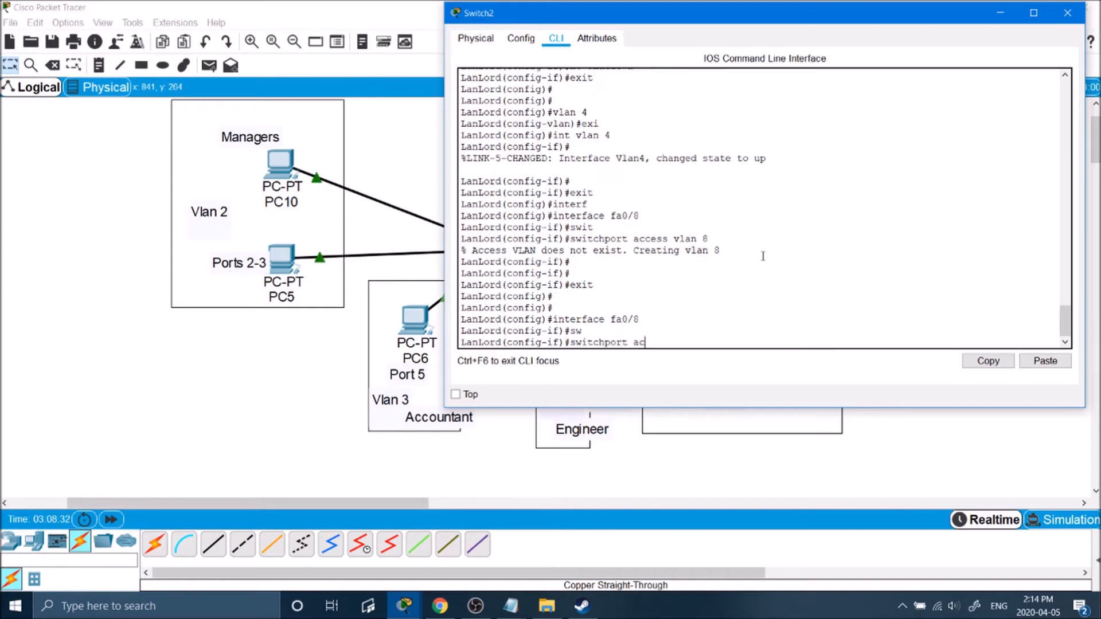
pyautogui.press('Tab')
pyautogui.write('vlan 4')
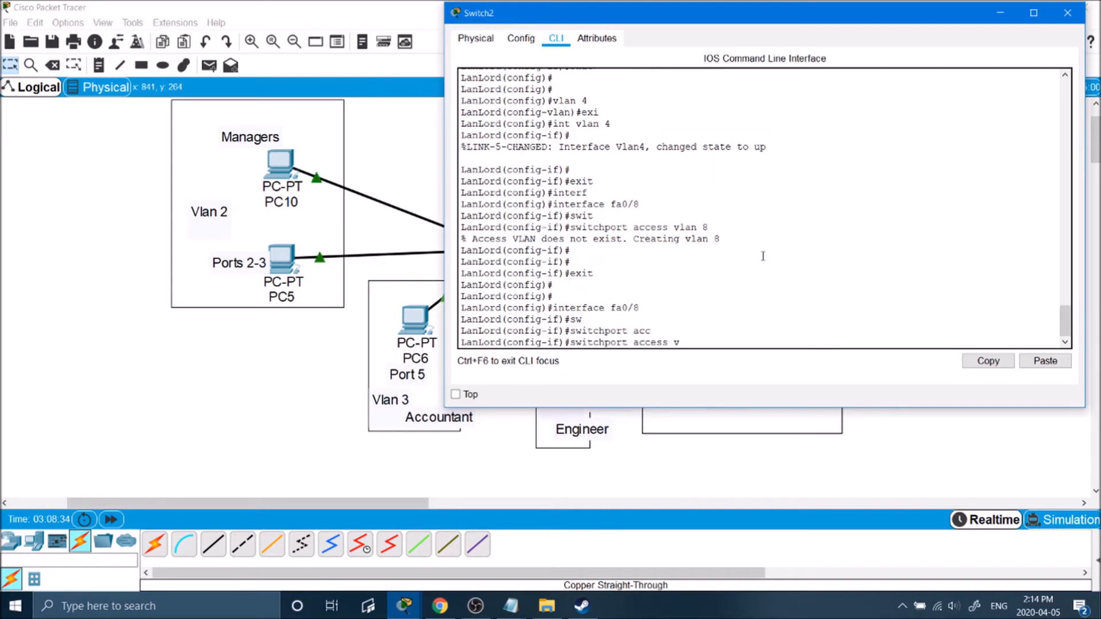
pyautogui.press('Return')
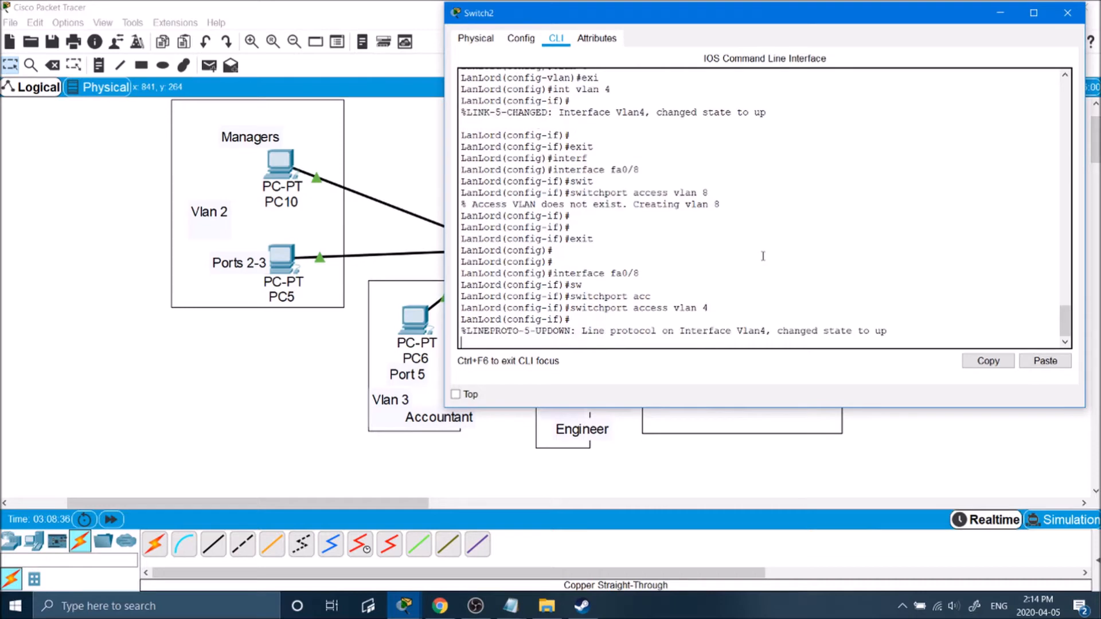
pyautogui.press('Return')
pyautogui.write('exit')
pyautogui.press('Return')
pyautogui.write('e')
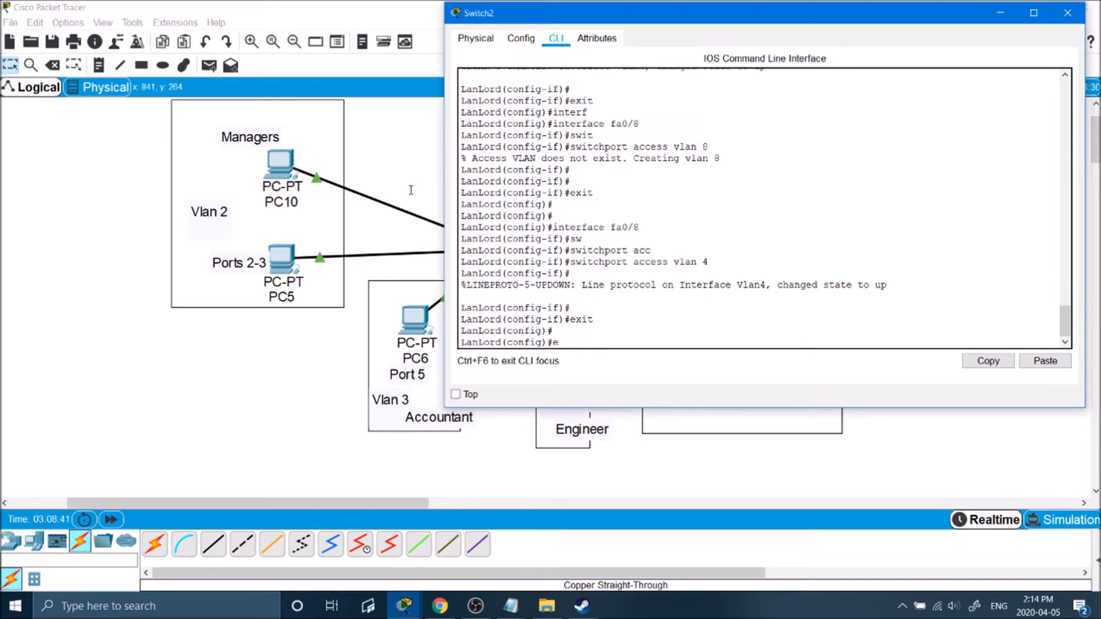
# Define VLAN 5 on the switch.
pyautogui.moveTo(710, 148); pyautogui.dragTo(460, 160)
pyautogui.press('BackSpace')
pyautogui.write('vlan 5')
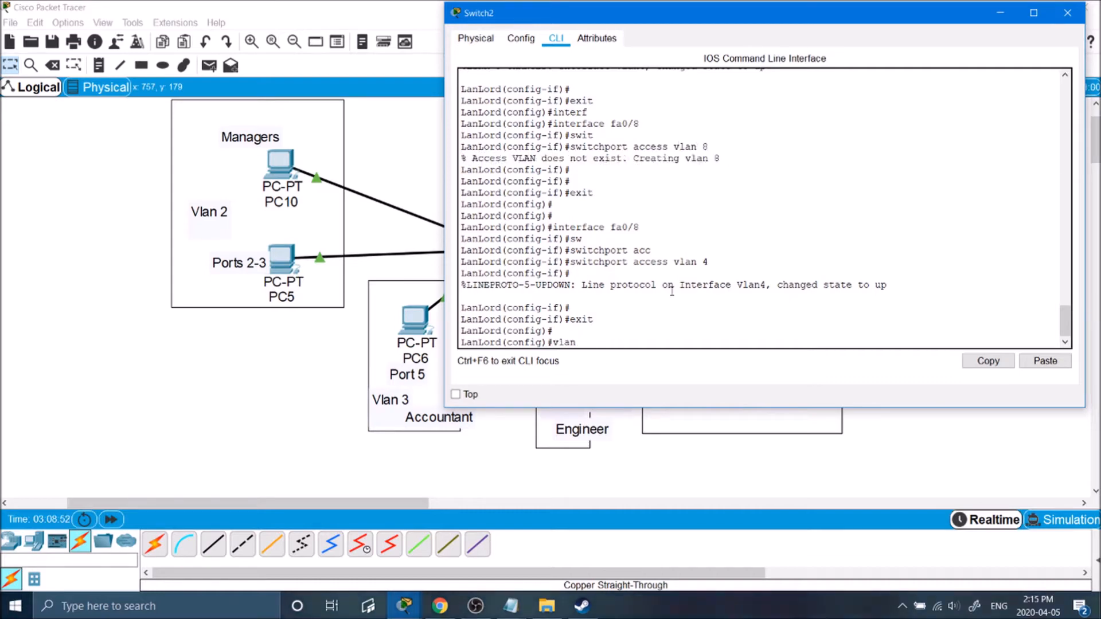
pyautogui.press('Return')
# Create interface Vlan5 after leaving the VLAN 5 definition.
pyautogui.write('exi')
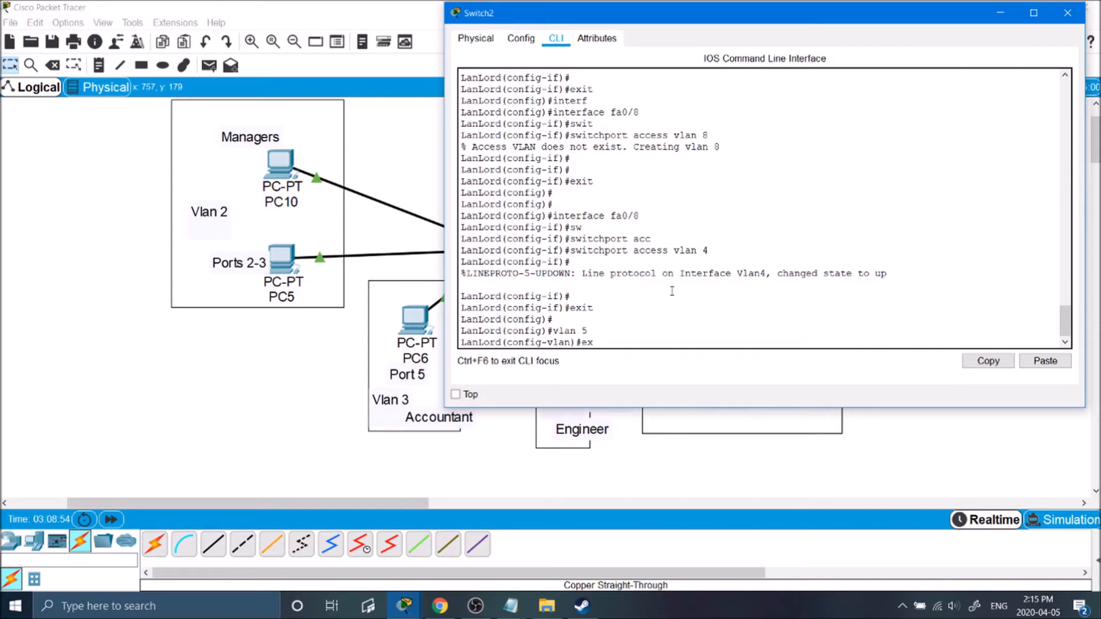
pyautogui.press('Return')
pyautogui.write('int vlan 5')
pyautogui.press('Return')
pyautogui.press('Return')
pyautogui.press('Return')
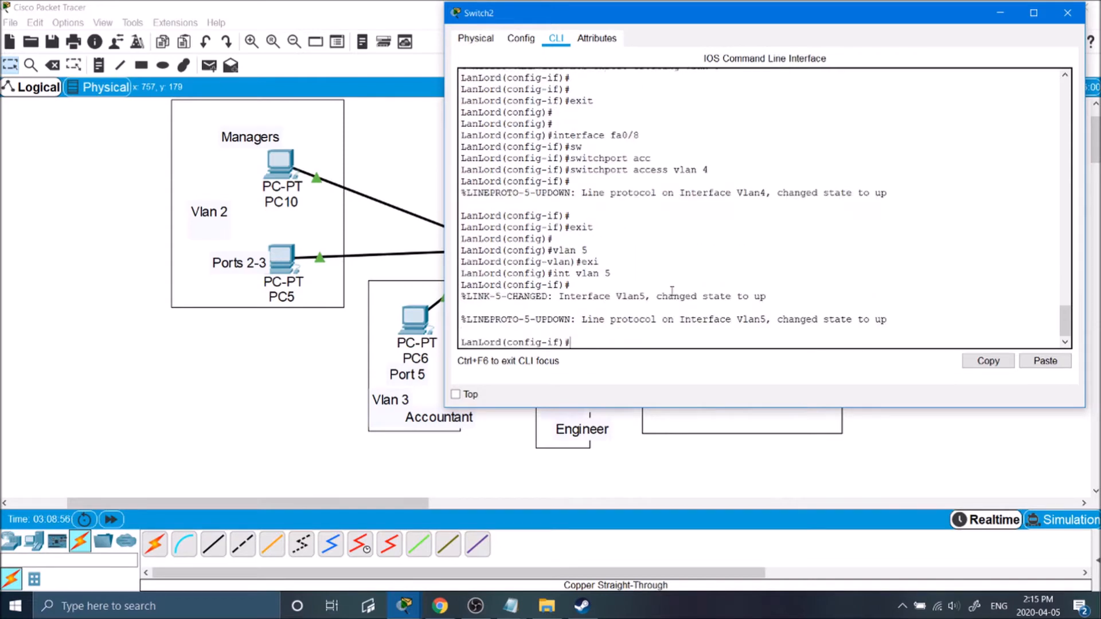
pyautogui.write('exit')
pyautogui.press('Return')
pyautogui.press('Return')
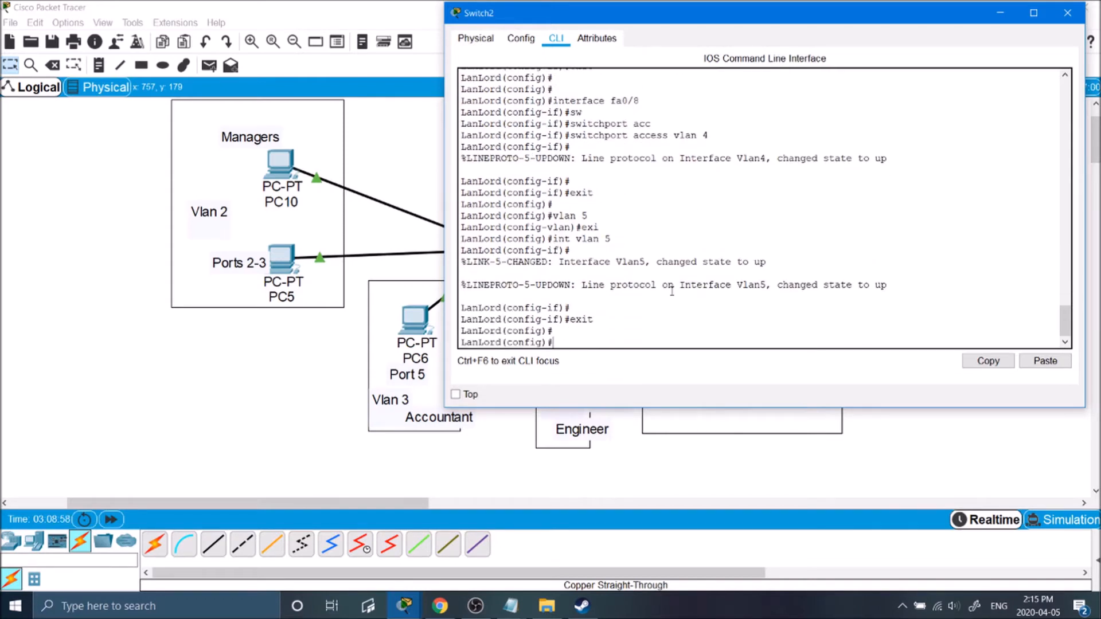
# Select the interface range Fa0/10–Fa0/11.
pyautogui.write('sw')
pyautogui.press('Tab')
pyautogui.press('BackSpace')
pyautogui.press('BackSpace')
pyautogui.write('interface fa0')
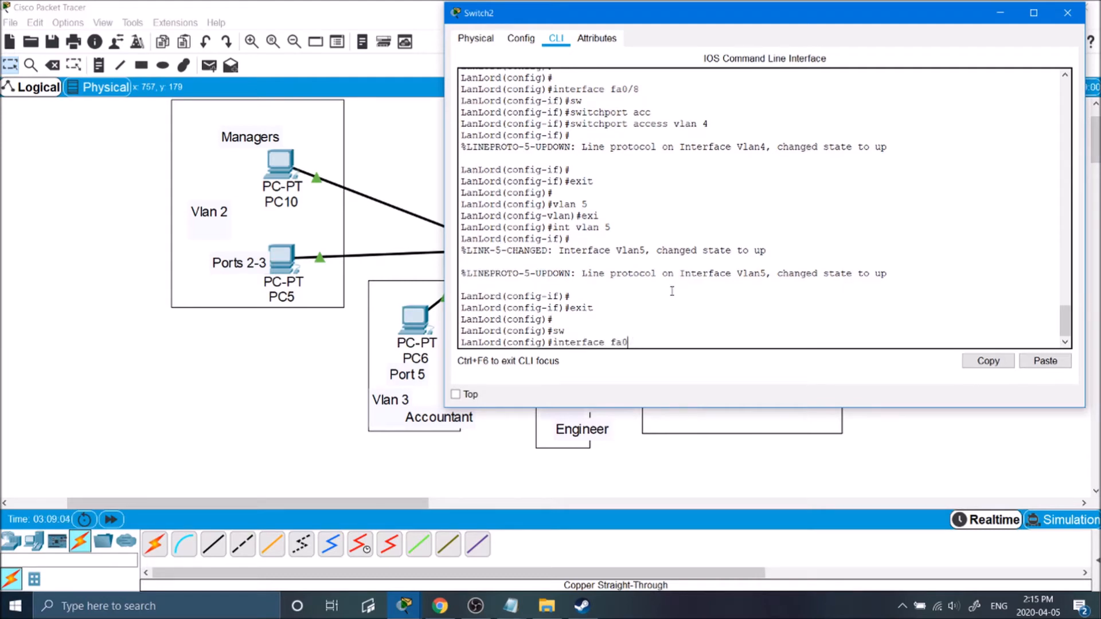
pyautogui.press('BackSpace')
pyautogui.press('BackSpace')
pyautogui.press('BackSpace')
pyautogui.write('range fa0/10-11')
pyautogui.press('Return')
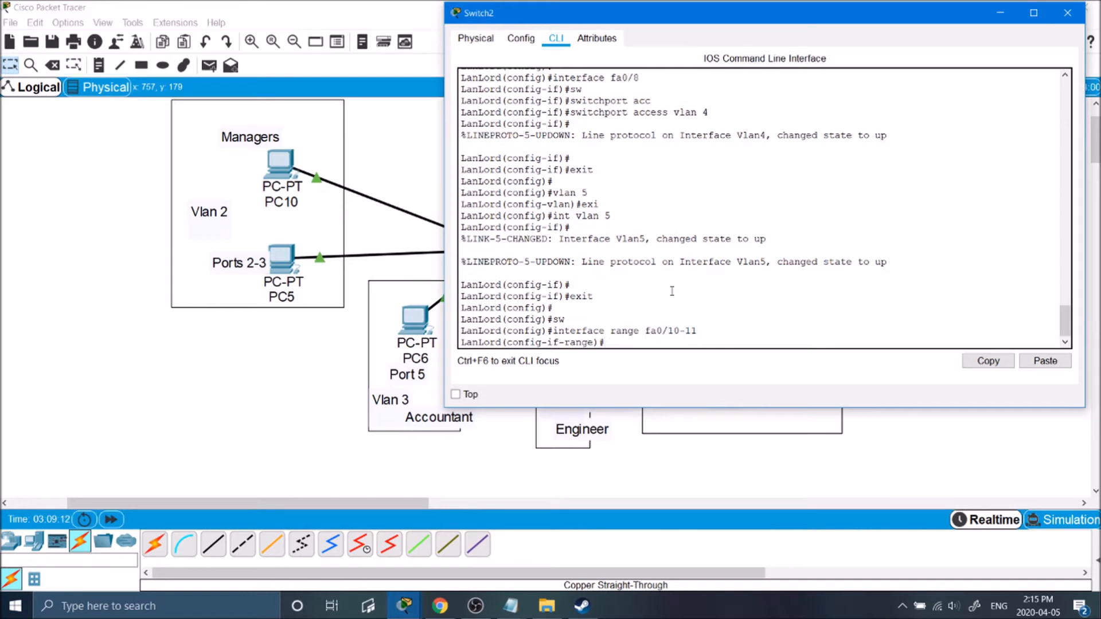
# Assign ports Fa0/10–Fa0/11 to access VLAN 5.
pyautogui.write('sw')
pyautogui.press('Tab')
pyautogui.write('vl')
pyautogui.press('BackSpace')
pyautogui.write('ac')
pyautogui.press('Tab')
pyautogui.write('v')
pyautogui.press('Tab')
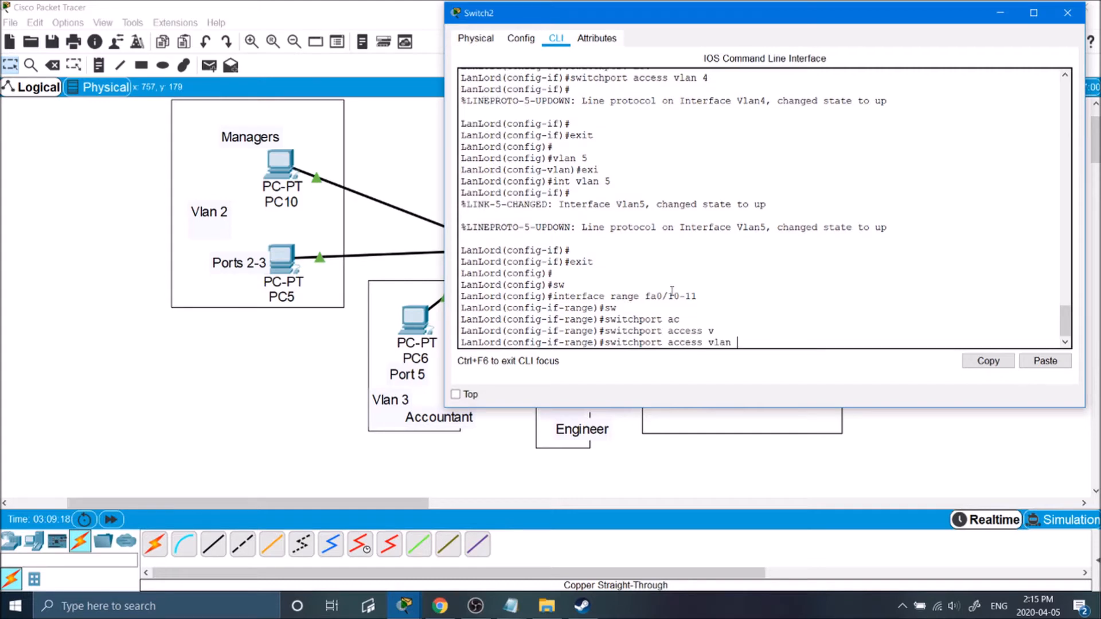
pyautogui.write('5')
pyautogui.press('Return')
# Run show vlan and check which VLAN currently holds Fa0/5, listed under Sales.
pyautogui.write('show vlan')
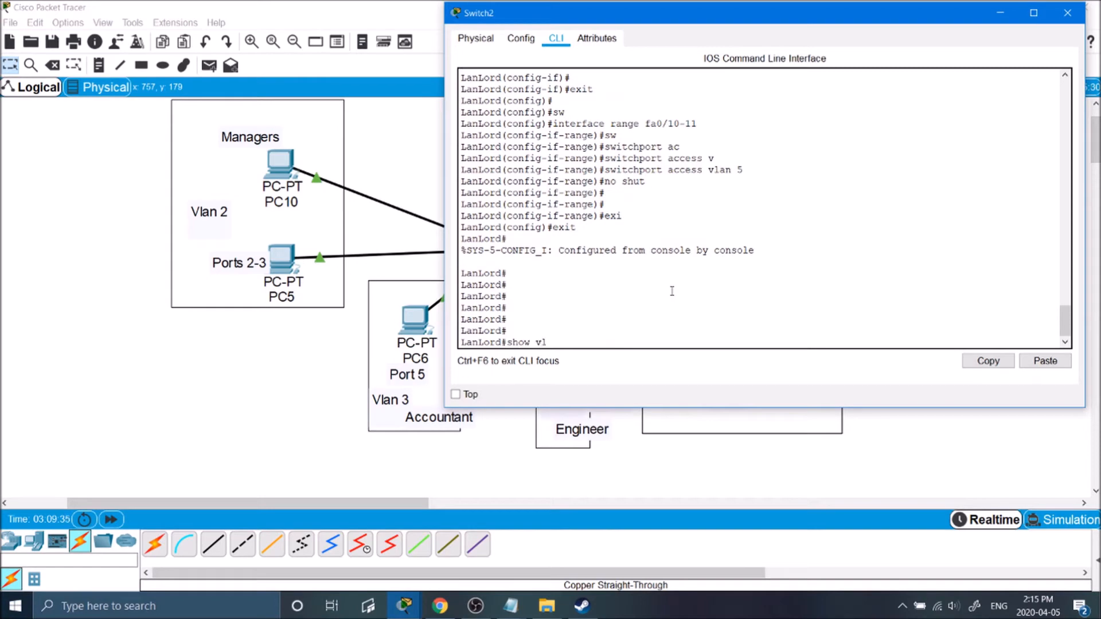
pyautogui.press('Return')
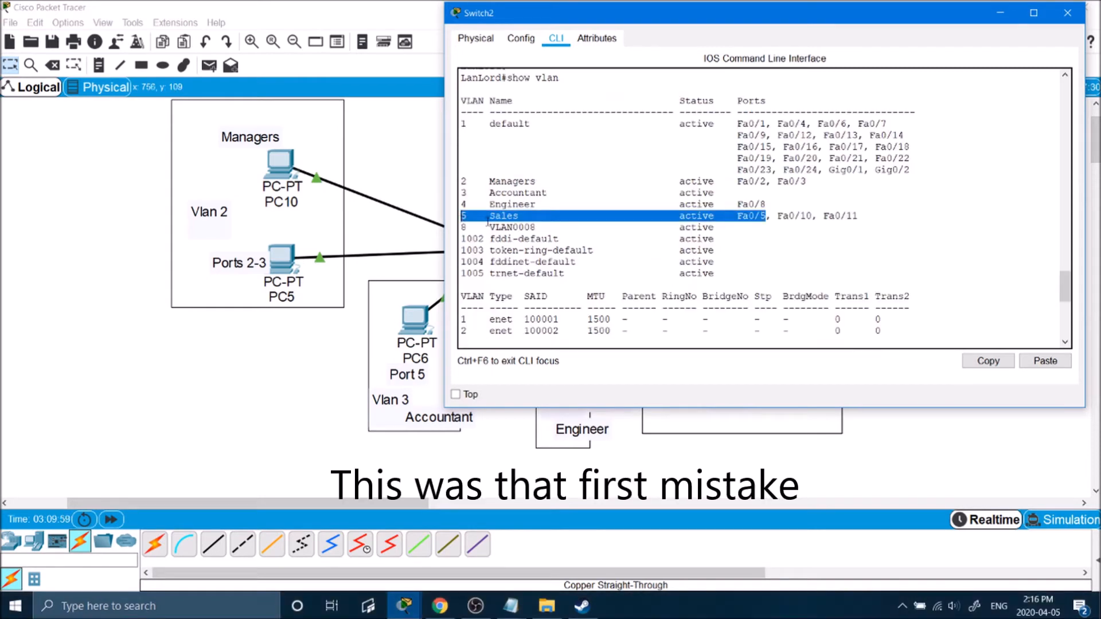
pyautogui.click(765, 219)
pyautogui.moveTo(750, 208); pyautogui.dragTo(756, 216)
pyautogui.click(762, 216)
pyautogui.click(756, 216)
pyautogui.moveTo(507, 218); pyautogui.dragTo(461, 217)
pyautogui.moveTo(762, 217); pyautogui.dragTo(738, 216)
pyautogui.moveTo(755, 205); pyautogui.dragTo(702, 205)
pyautogui.click(731, 216)
pyautogui.moveTo(771, 216); pyautogui.dragTo(491, 216)
pyautogui.click(495, 216)
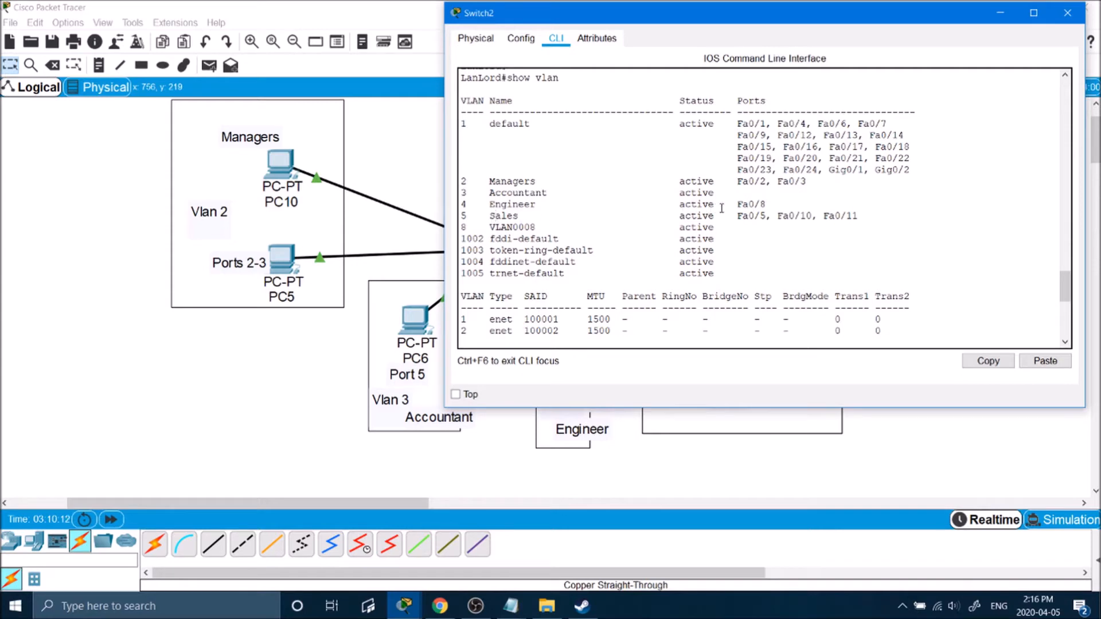
pyautogui.moveTo(752, 218); pyautogui.dragTo(713, 217)
pyautogui.press('Return')
pyautogui.press('Return')
pyautogui.press('Return')
pyautogui.press('Return')
pyautogui.press('Return')
pyautogui.press('Return')
pyautogui.press('Return')
pyautogui.press('Return')
pyautogui.press('Return')
pyautogui.press('Return')
pyautogui.press('Return')
pyautogui.press('Return')
pyautogui.press('Return')
pyautogui.press('Return')
pyautogui.press('Return')
pyautogui.press('Return')
pyautogui.press('Return')
pyautogui.press('Return')
pyautogui.press('Return')
pyautogui.press('Return')
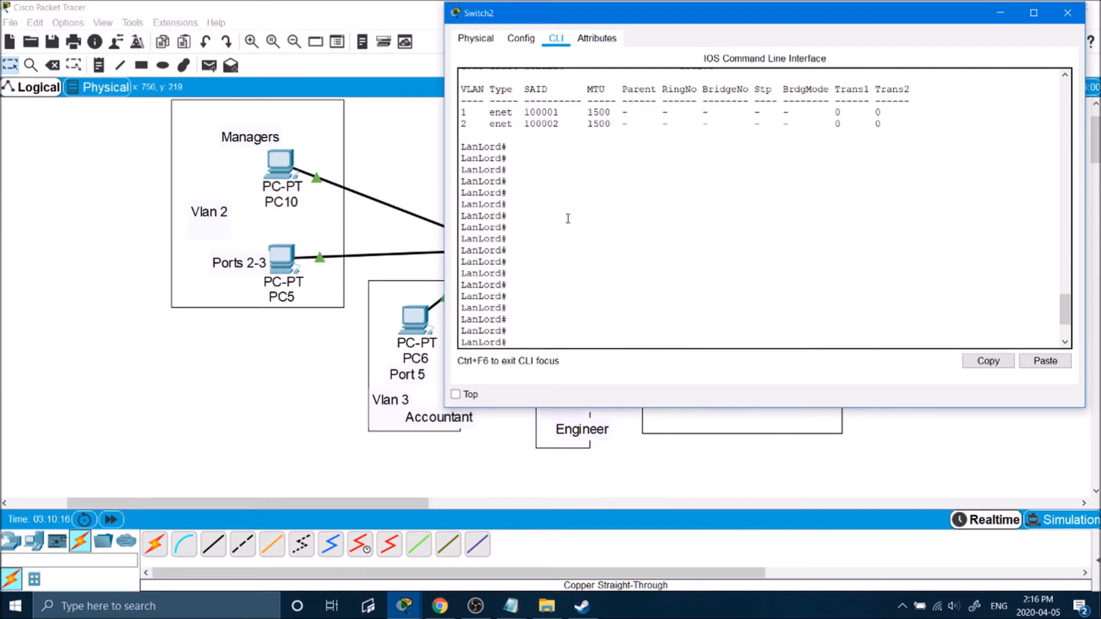
# Put interface Fa0/5 into access VLAN 3 and exit back to privileged mode.
pyautogui.write('s')
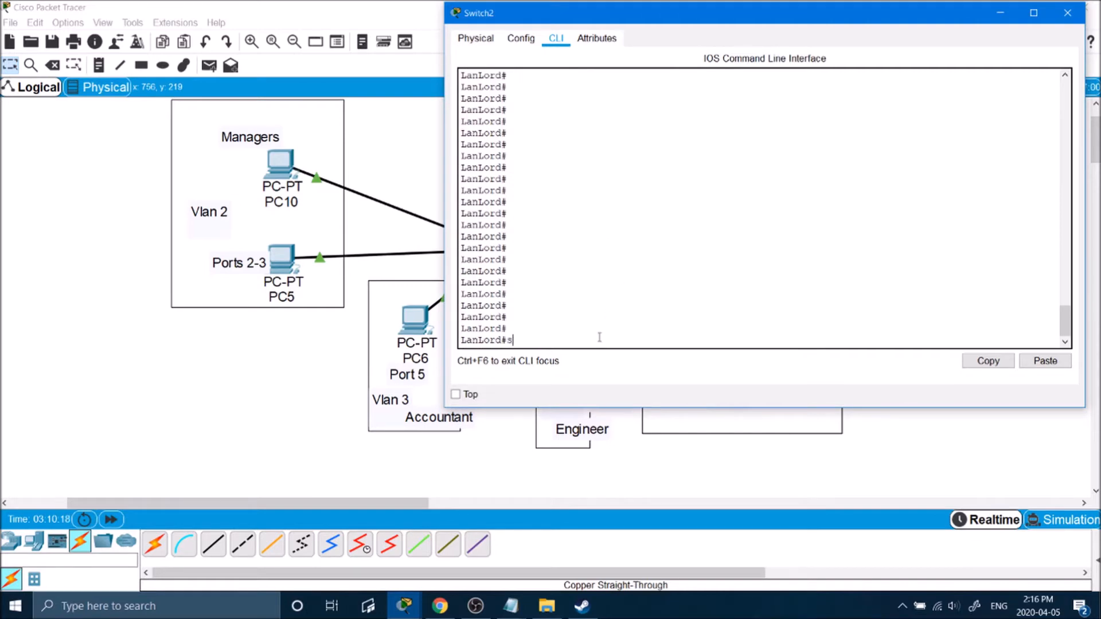
pyautogui.press('BackSpace')
pyautogui.write('conf t')
pyautogui.press('Return')
pyautogui.write('ig)#')
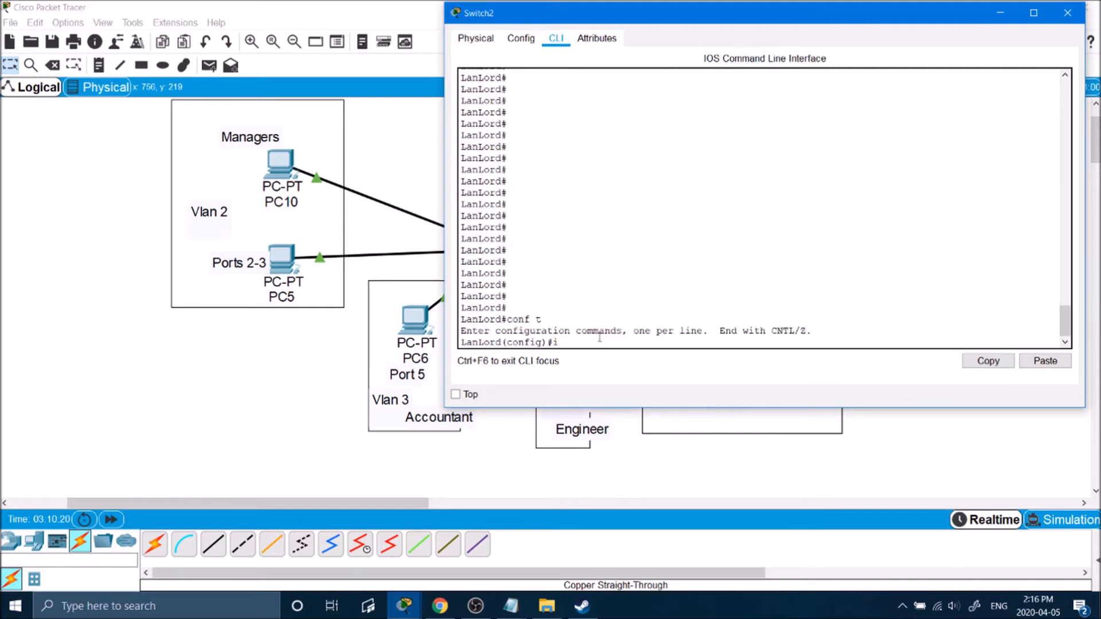
pyautogui.write('int fa0/5')
pyautogui.press('Return')
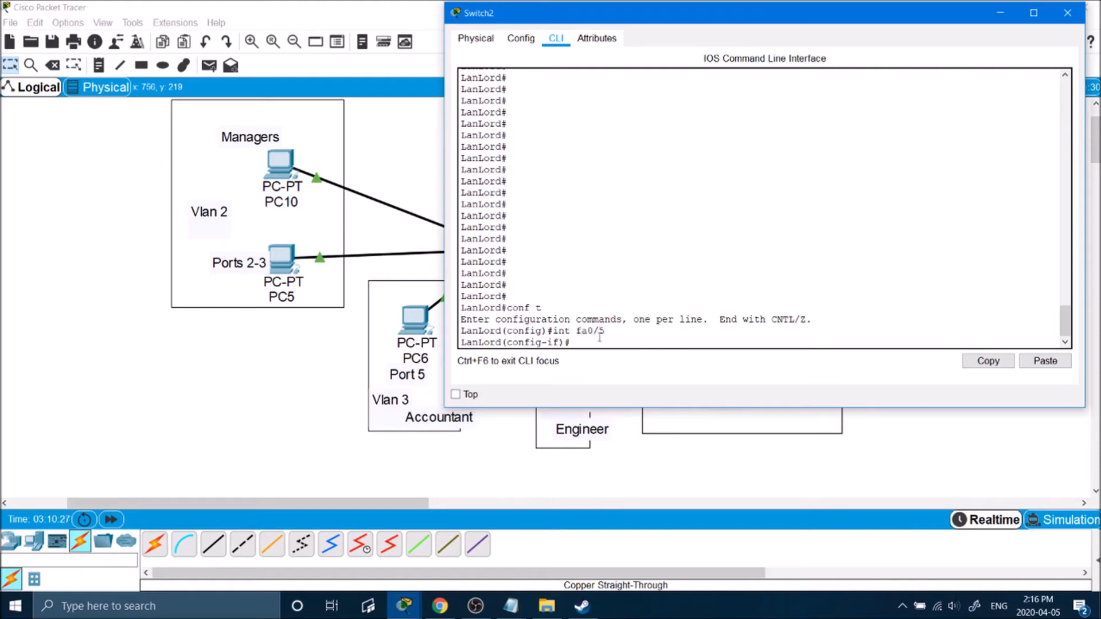
pyautogui.write('swi')
pyautogui.press('Tab')
pyautogui.write('access v')
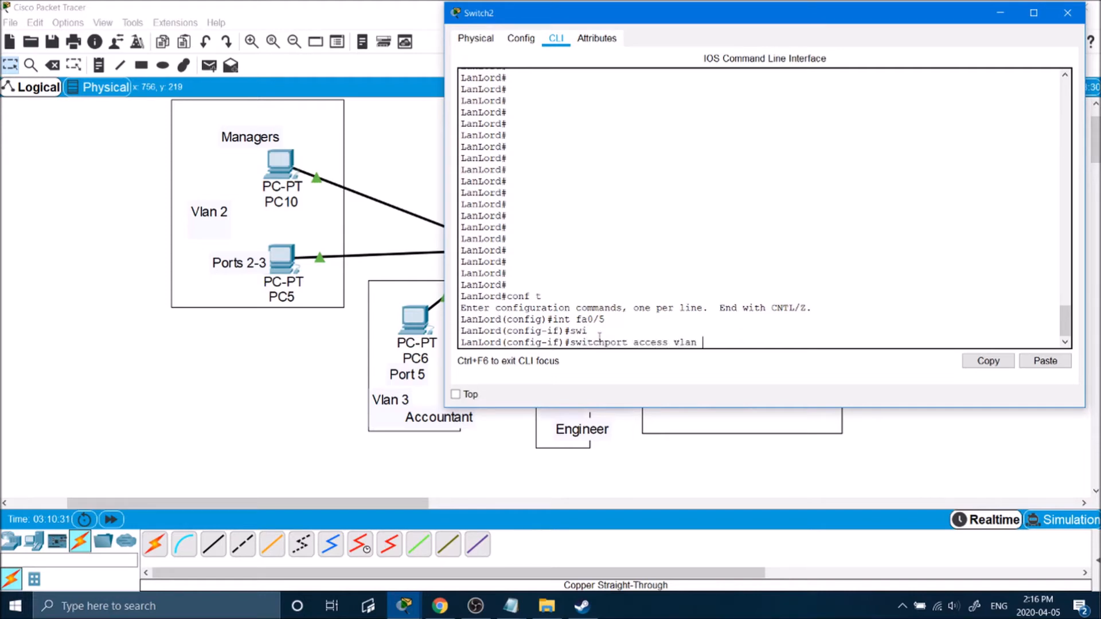
pyautogui.write('lan 3')
pyautogui.press('Return')
pyautogui.press('Return')
pyautogui.press('Return')
pyautogui.press('Return')
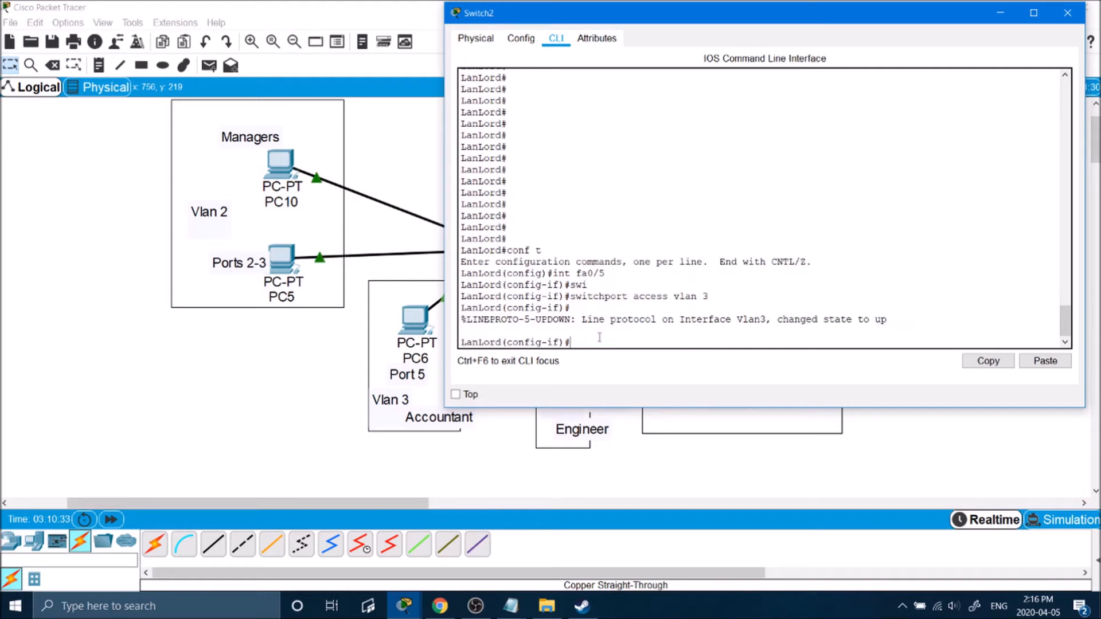
pyautogui.write('exit')
pyautogui.press('Return')
pyautogui.press('Return')
pyautogui.press('Return')
pyautogui.press('Return')
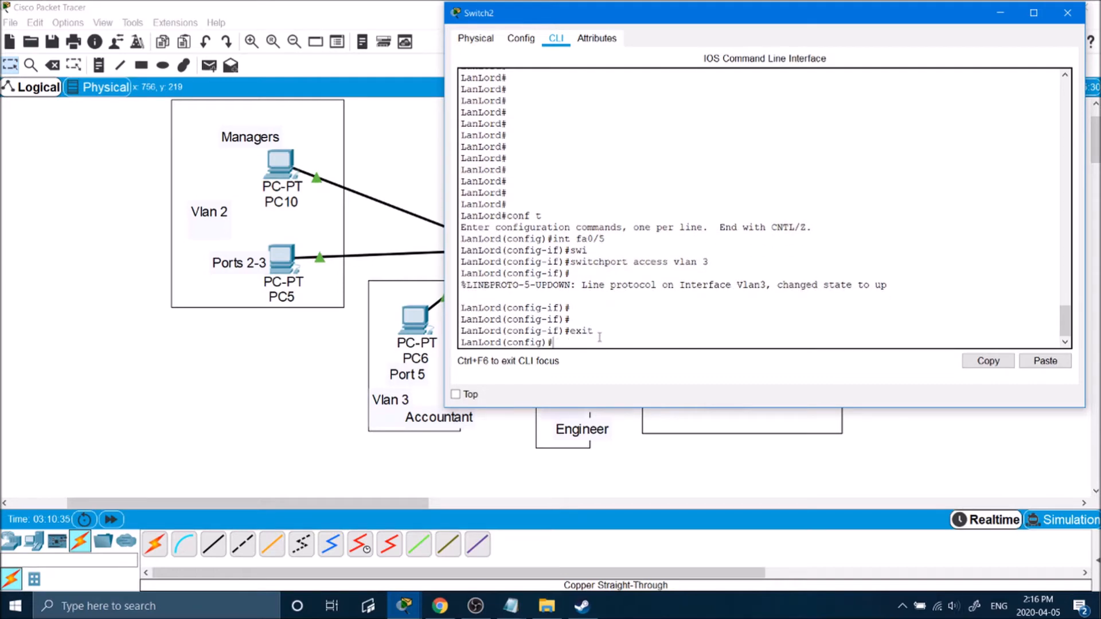
pyautogui.write('exi')
pyautogui.press('Return')
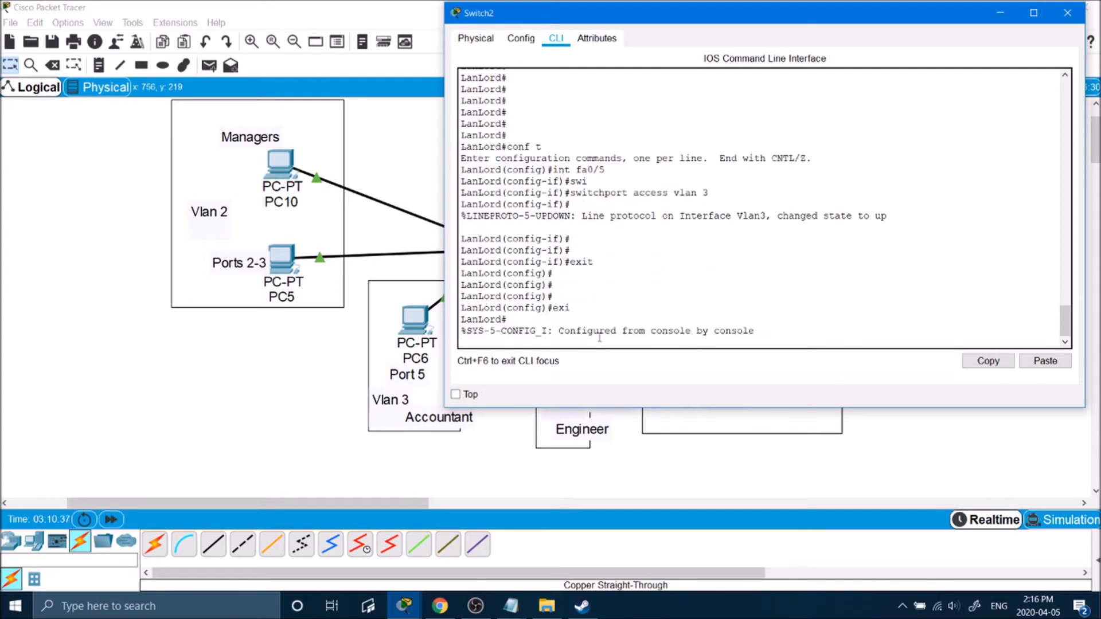
pyautogui.press('Return')
pyautogui.press('Return')
# Review the show vlan table: Managers, Accountant, Engineer, Sales ports and the stray VLAN0008.
pyautogui.write('show vlan')
pyautogui.press('Return')
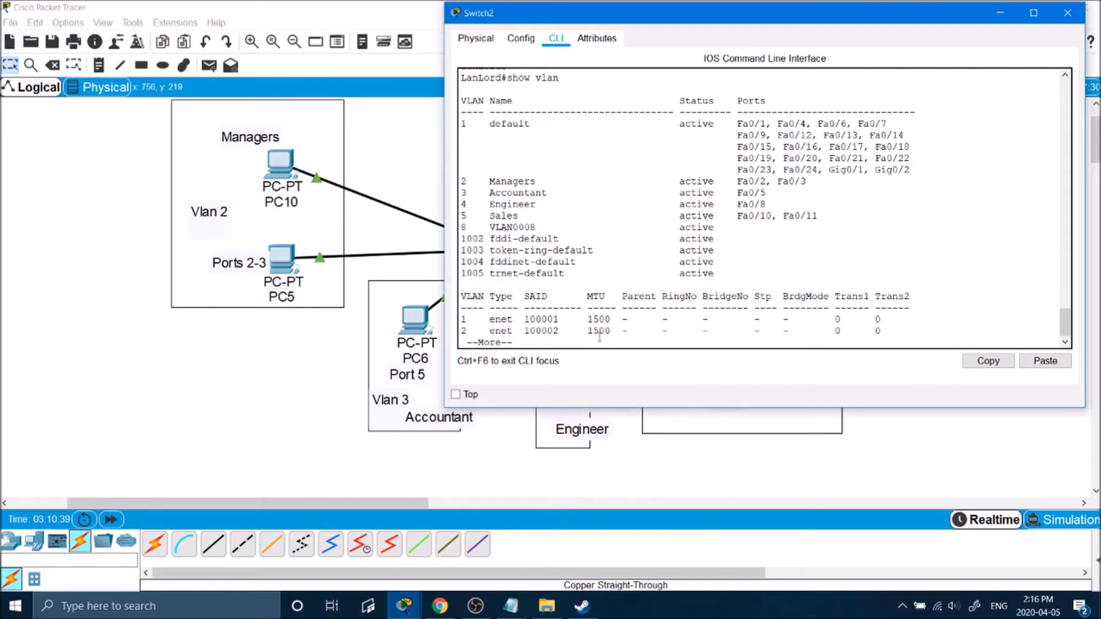
pyautogui.moveTo(536, 181); pyautogui.dragTo(808, 181)
pyautogui.moveTo(473, 193); pyautogui.dragTo(782, 198)
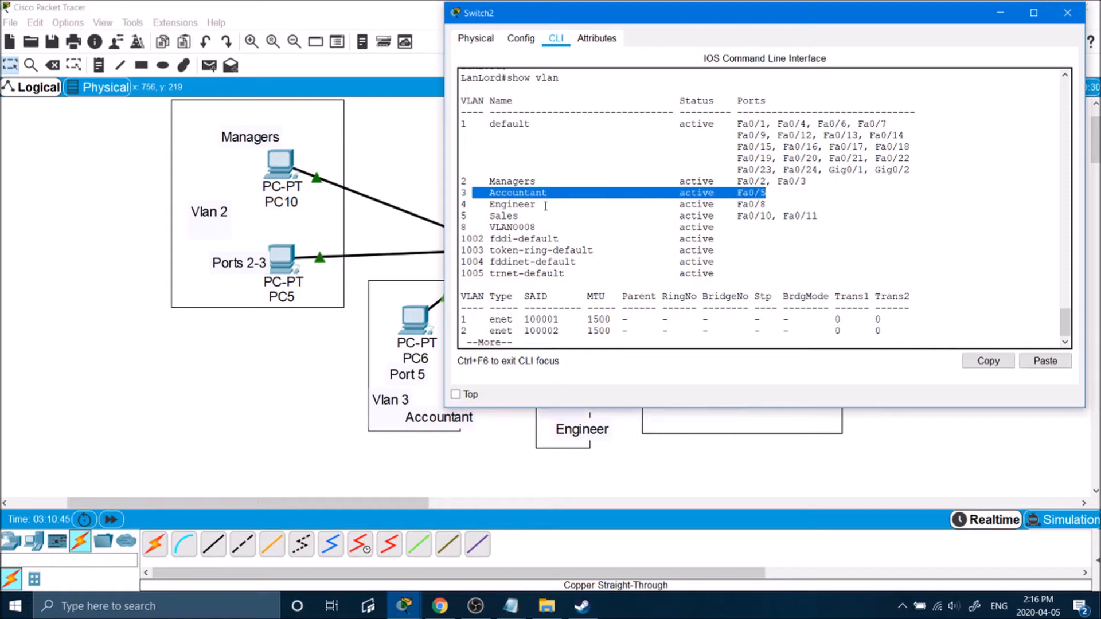
pyautogui.moveTo(491, 204); pyautogui.dragTo(754, 205)
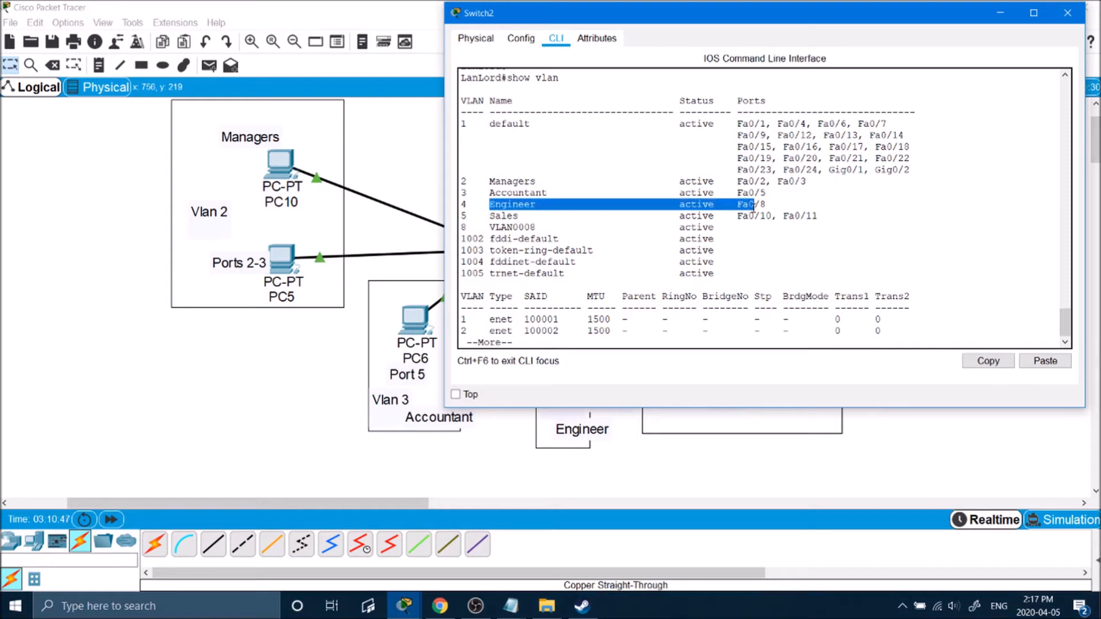
pyautogui.moveTo(492, 218); pyautogui.dragTo(805, 223)
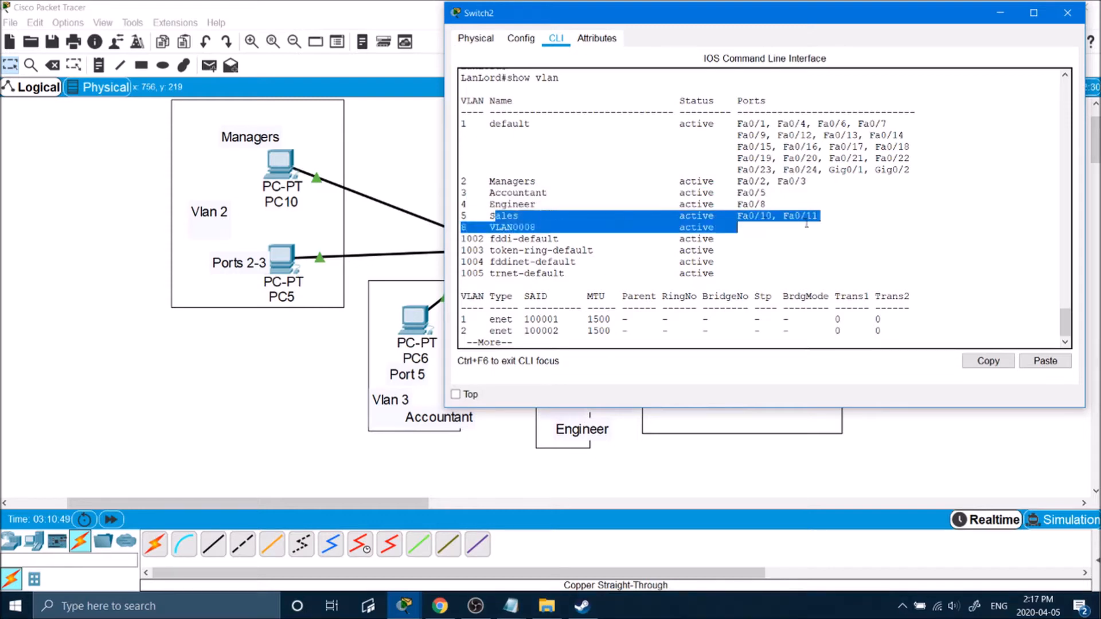
pyautogui.click(783, 218)
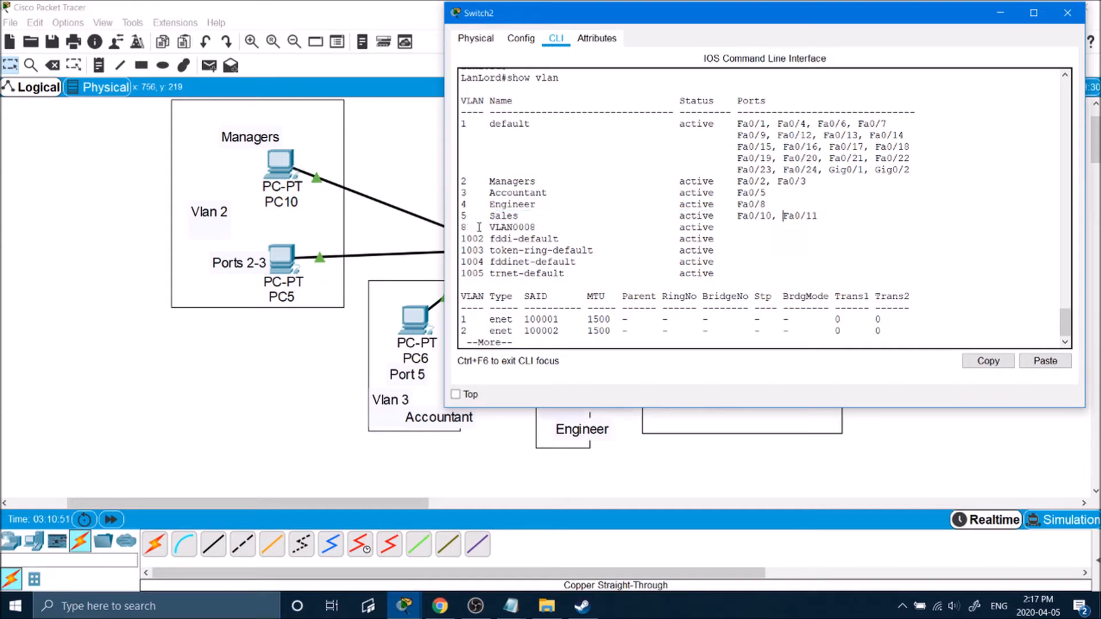
pyautogui.moveTo(461, 227); pyautogui.dragTo(740, 228)
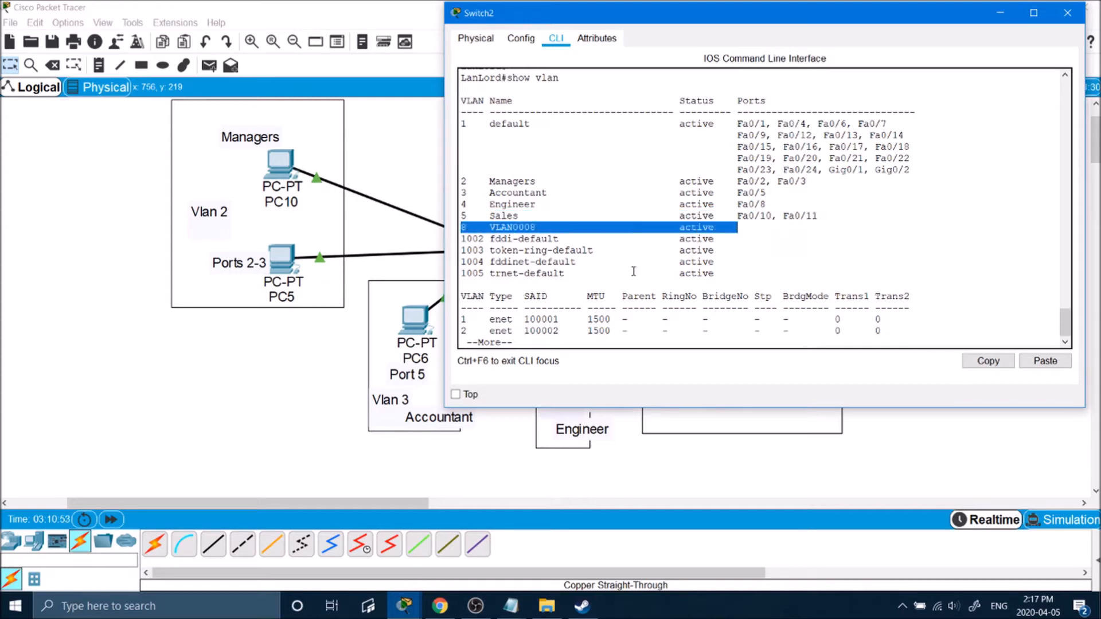
pyautogui.click(564, 338)
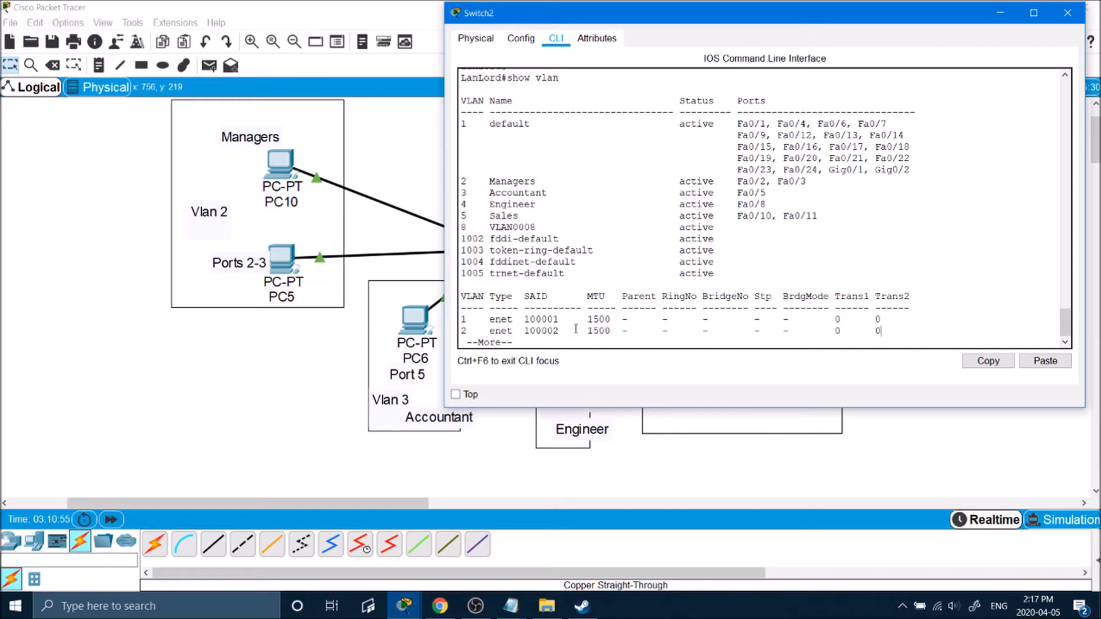
pyautogui.press('q')
pyautogui.press('Return')
# Delete VLAN 8 in configuration mode and verify the result with sh vlan.
pyautogui.write('conf t')
pyautogui.press('Return')
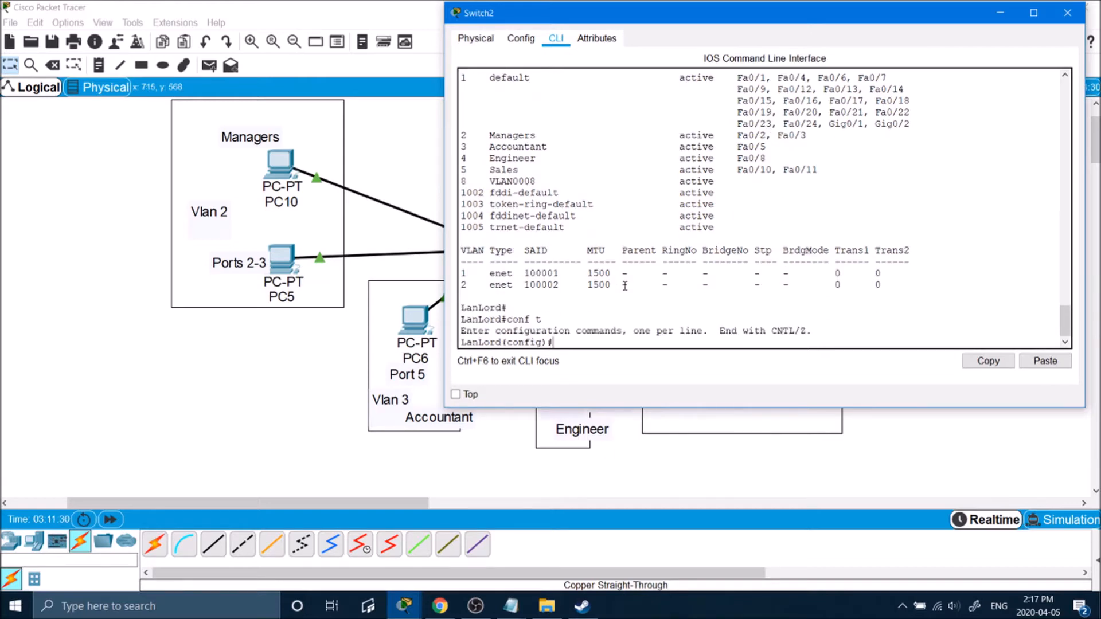
pyautogui.press('Return')
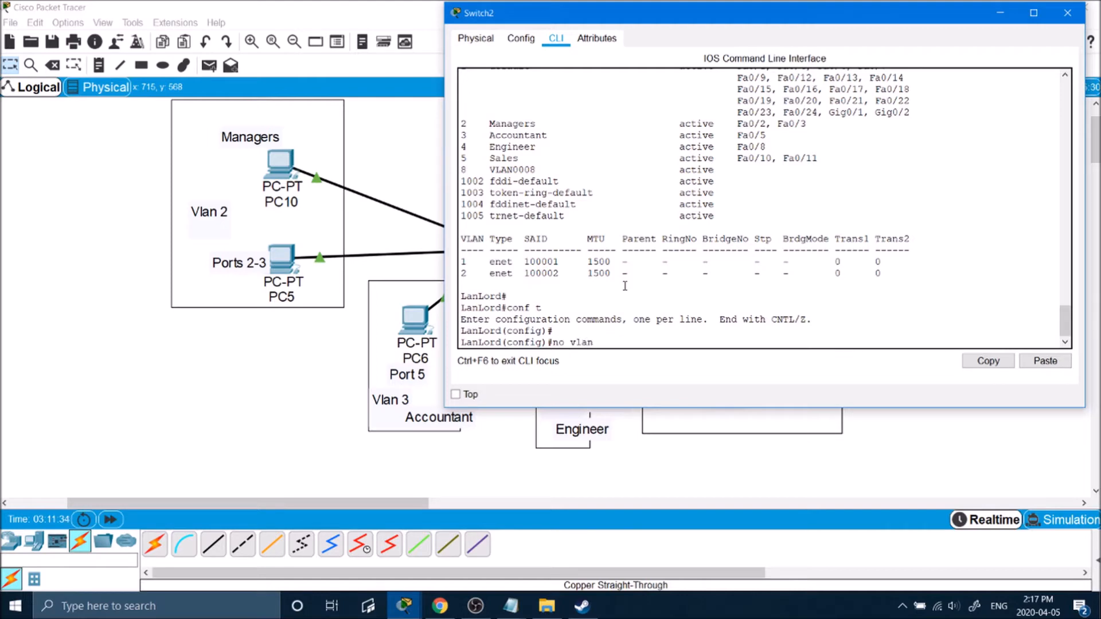
pyautogui.press('Return')
pyautogui.write('exi')
pyautogui.press('Return')
pyautogui.write('sh vla')
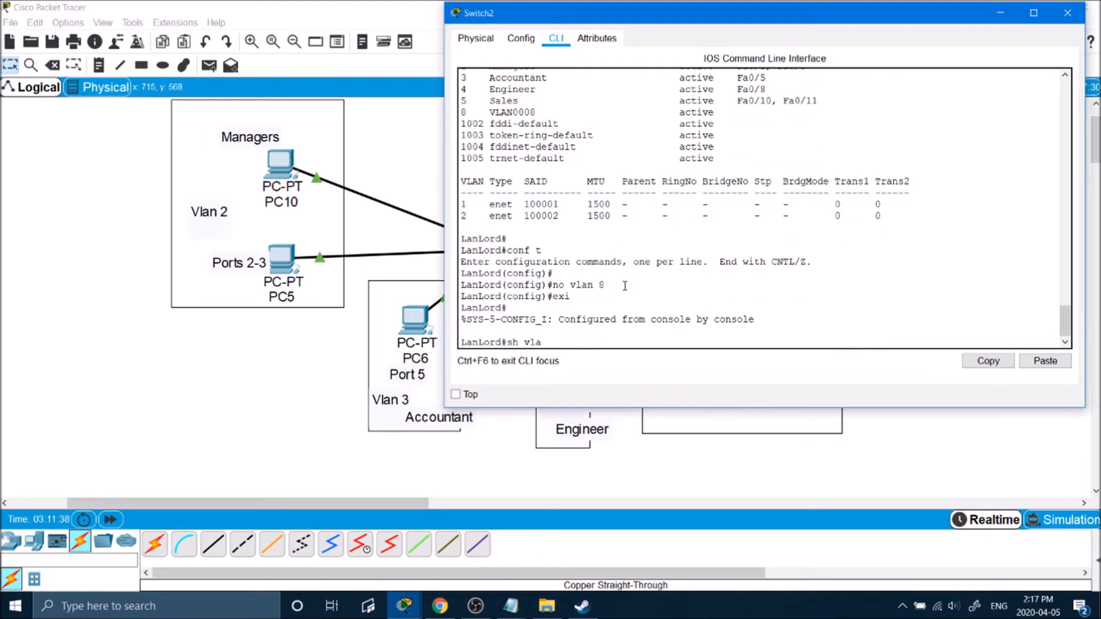
pyautogui.write('n')
pyautogui.press('Return')
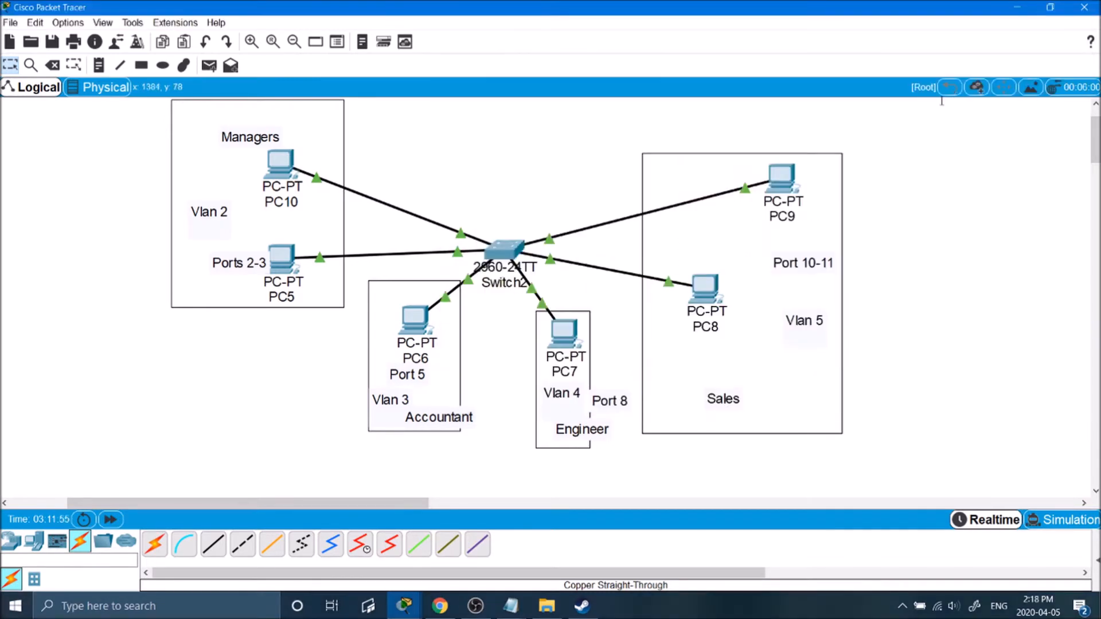
# Add a note reading 10.0.0.0 /24 above the Managers area.
pyautogui.moveTo(938, 99); pyautogui.dragTo(159, 448)
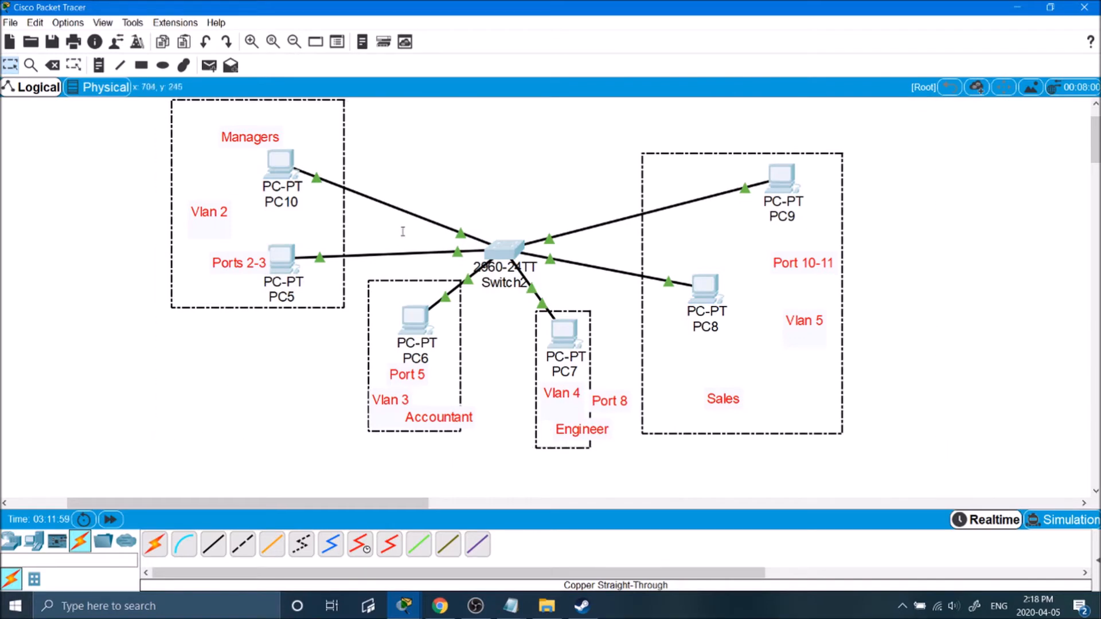
pyautogui.click(442, 190)
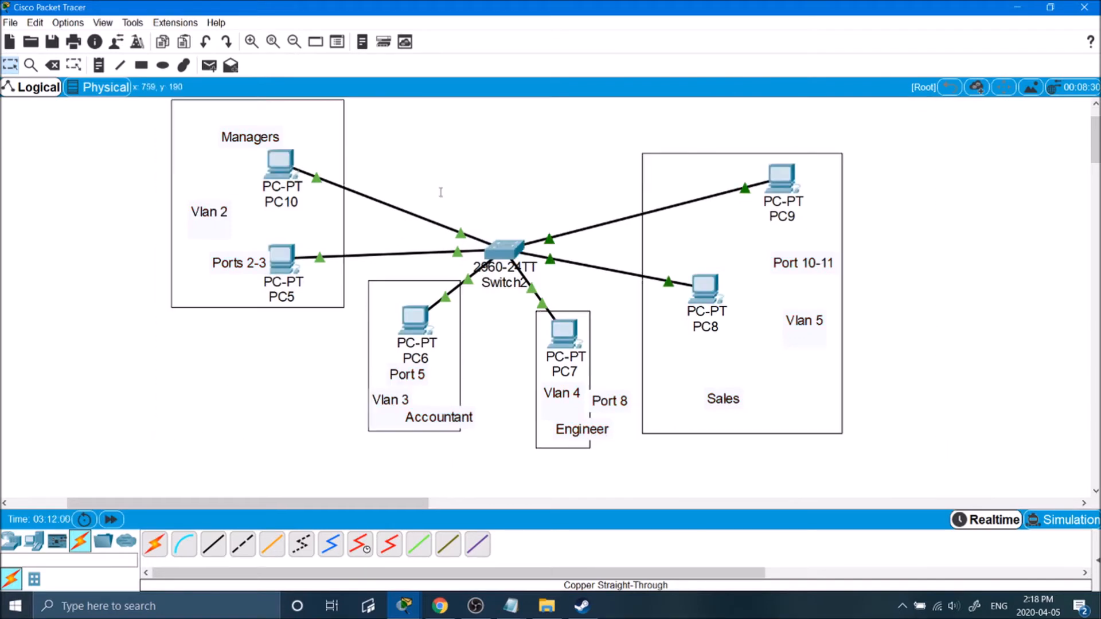
pyautogui.click(99, 66)
pyautogui.click(190, 109)
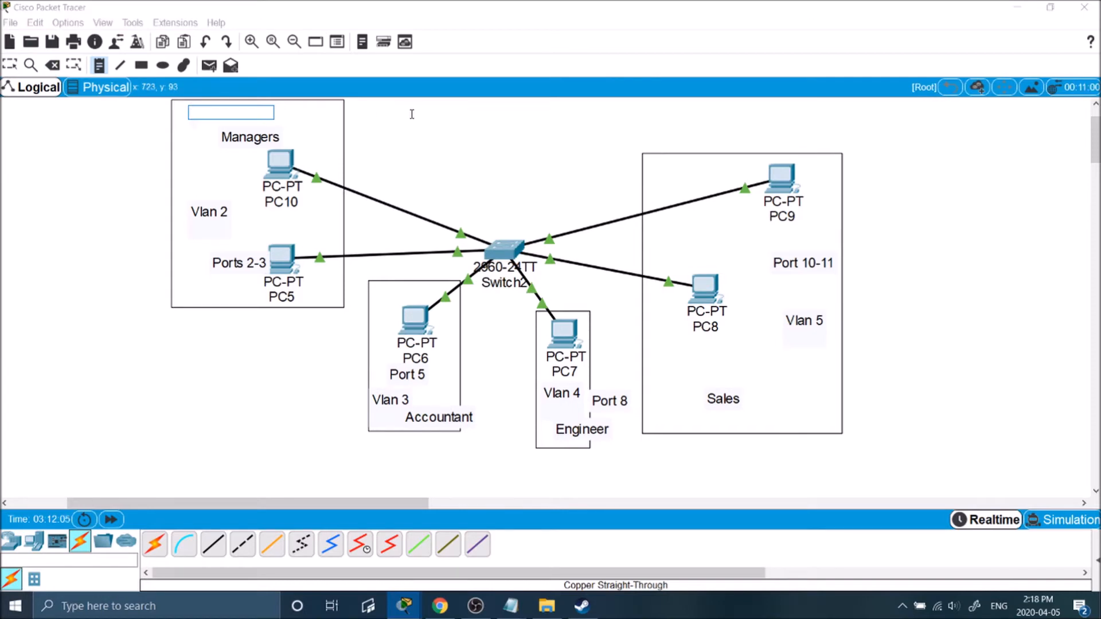
pyautogui.write('10.0.0')
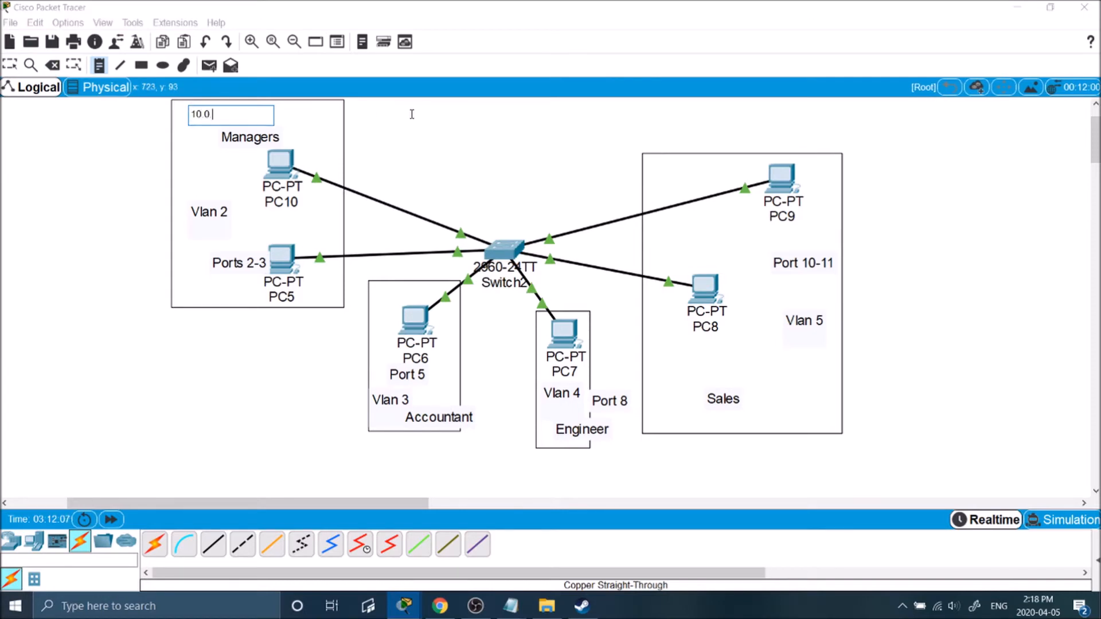
pyautogui.write('.0 /24')
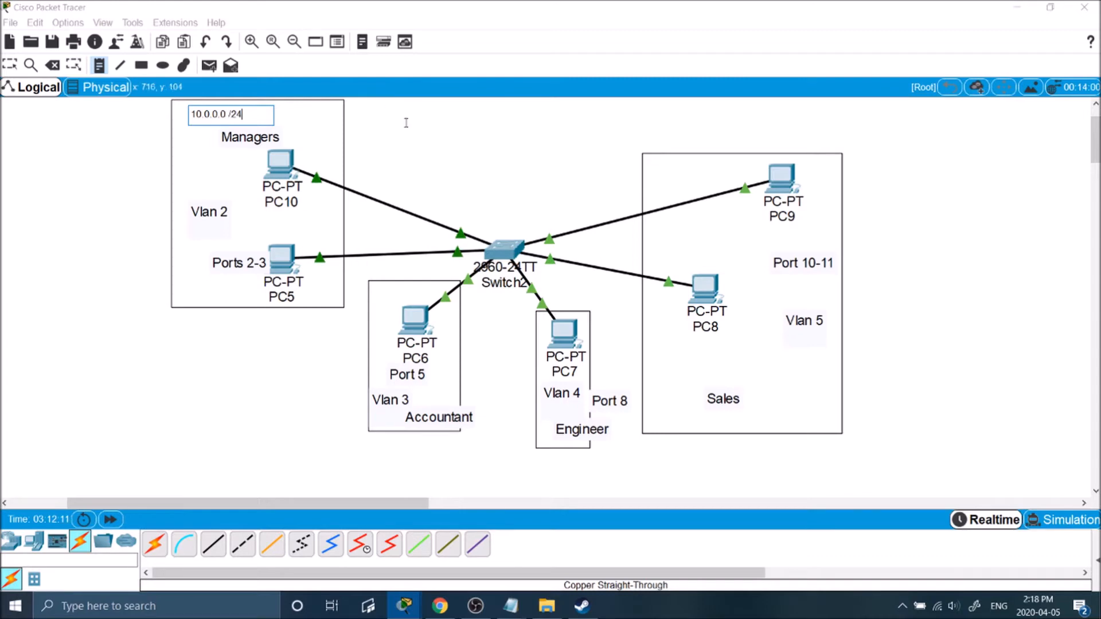
pyautogui.click(395, 113)
# Add notes 10.0.1.0 /24, 10.0.2.0 /24 and 10.0.3.0 /24 beside Accountant, Engineer and Sales.
pyautogui.click(98, 64)
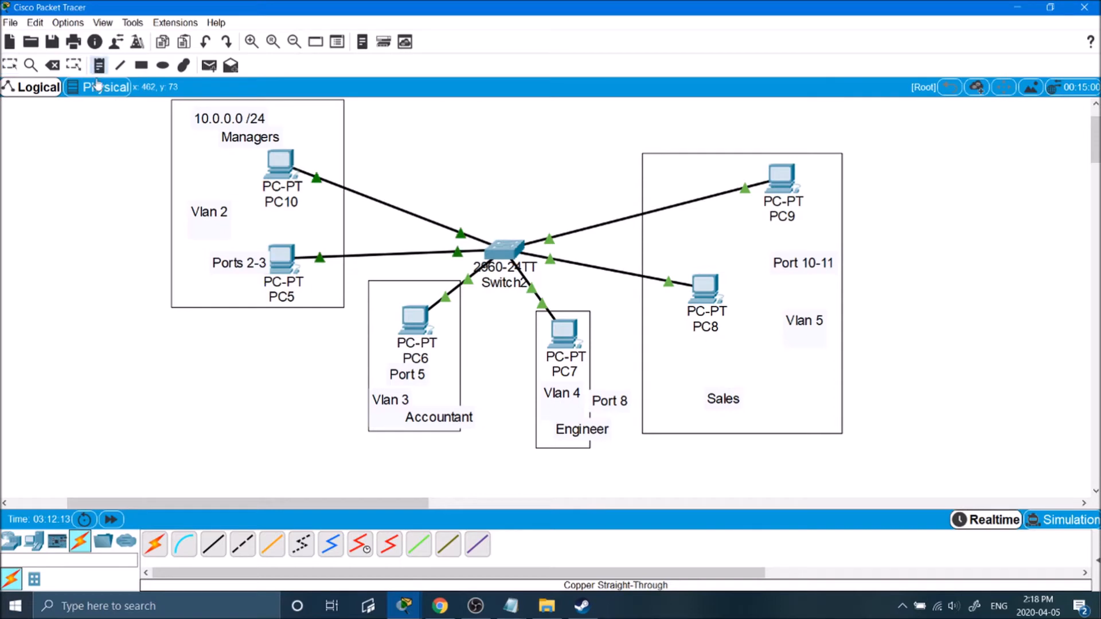
pyautogui.click(355, 445)
pyautogui.write('1')
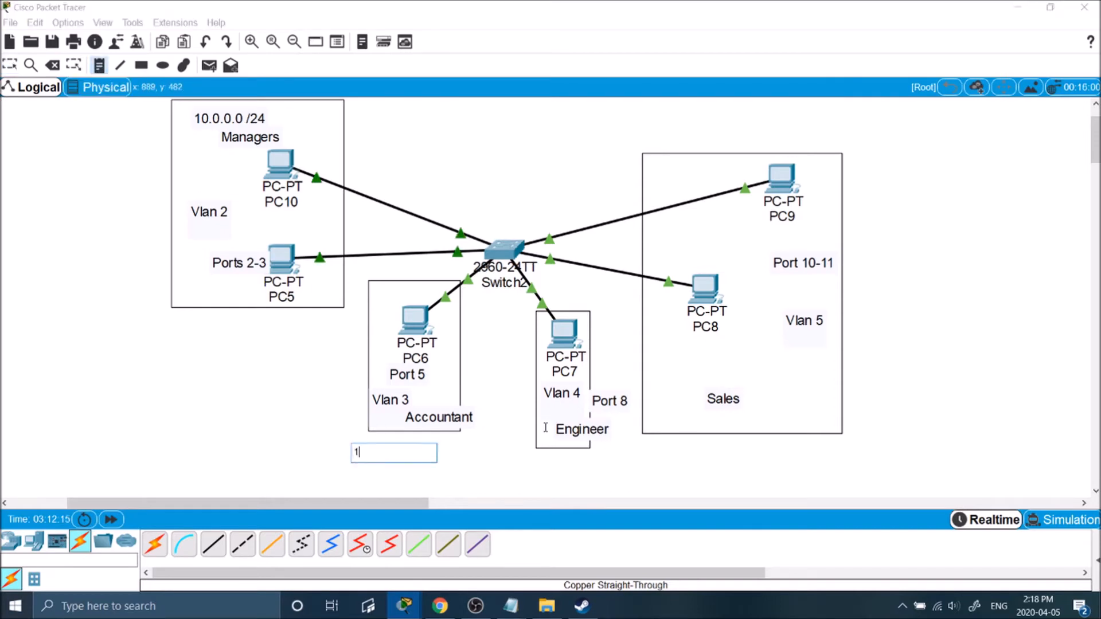
pyautogui.write('0.0.1.0 /24')
pyautogui.click(545, 427)
pyautogui.click(99, 65)
pyautogui.click(544, 459)
pyautogui.write('10.0.2.0 /24')
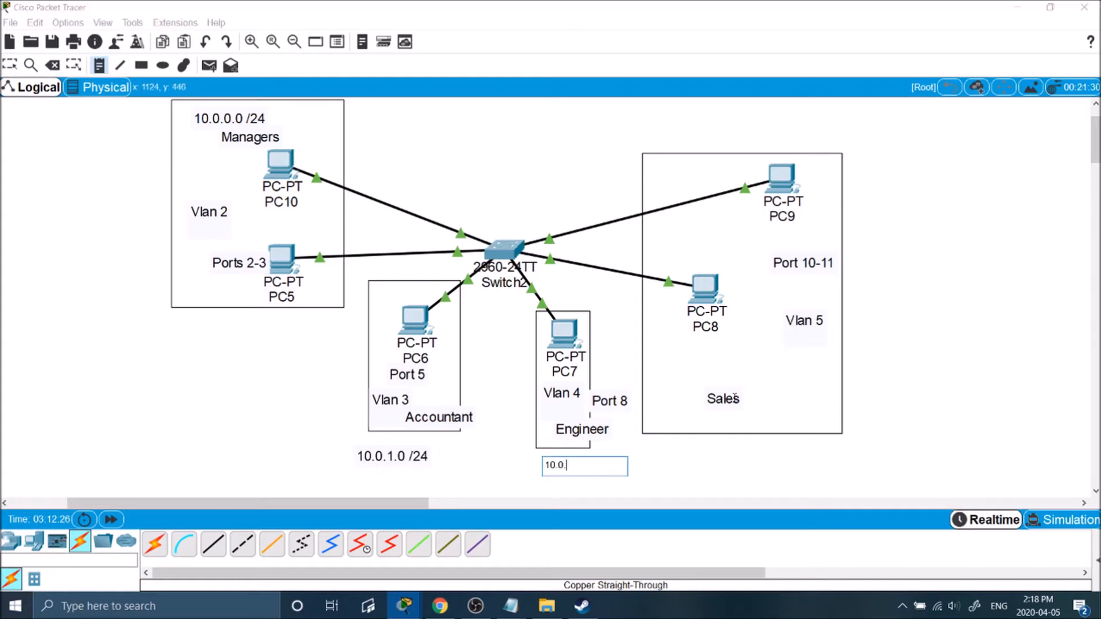
pyautogui.click(735, 397)
pyautogui.click(99, 65)
pyautogui.click(921, 227)
pyautogui.write('10.0.3.0 /24')
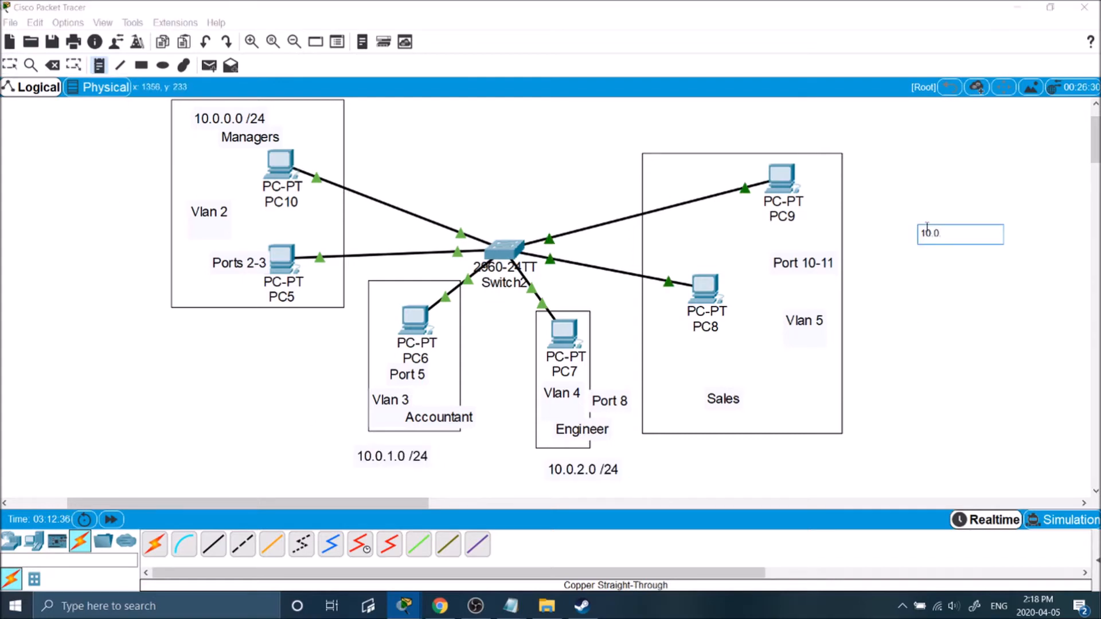
pyautogui.click(848, 168)
# Open PC10's window and show its Desktop applications.
pyautogui.click(280, 163)
pyautogui.moveTo(543, 85); pyautogui.dragTo(659, 101)
pyautogui.click(558, 119)
# Enter PC10's IP 10.0.0.50, mask 255.255.255.0 and gateway 10.0.0.254 in IP Configuration.
pyautogui.click(500, 163)
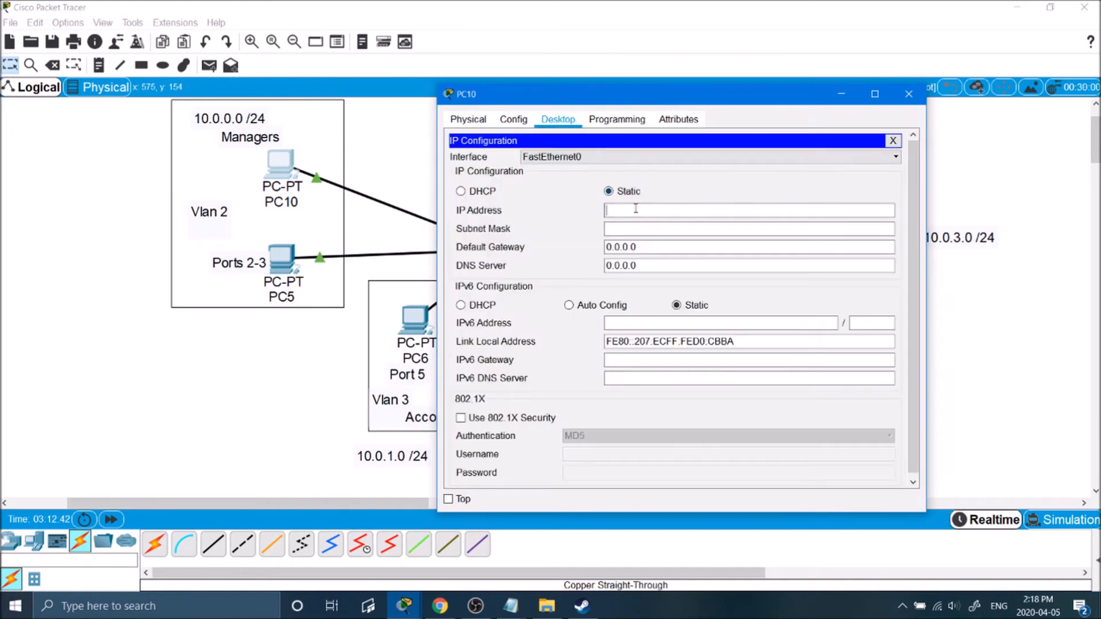
pyautogui.write('10.0.0.2')
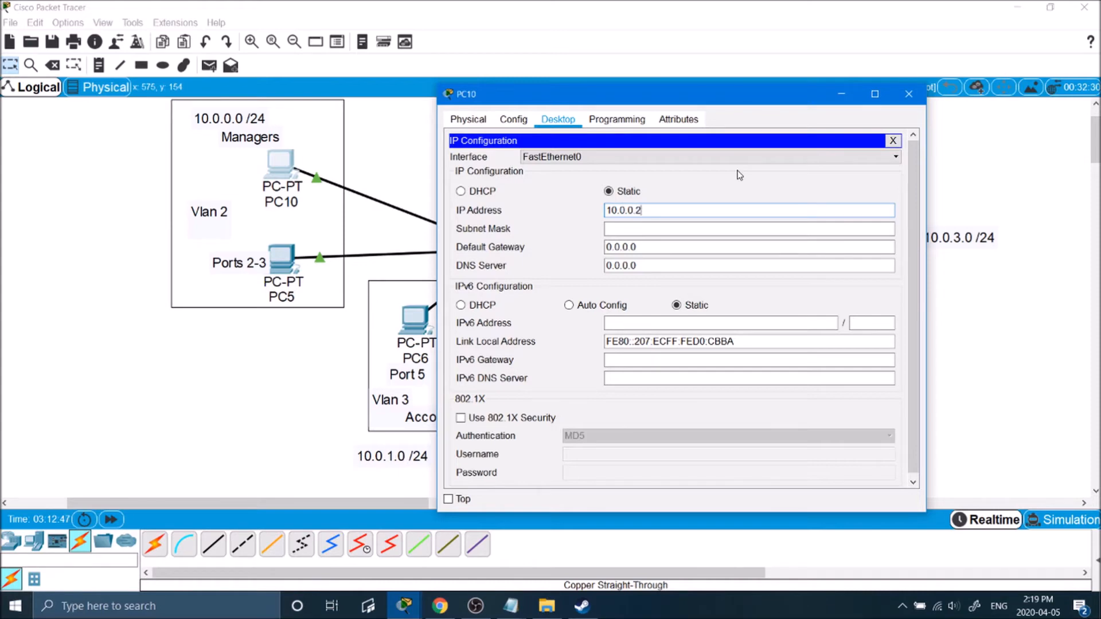
pyautogui.press('Tab')
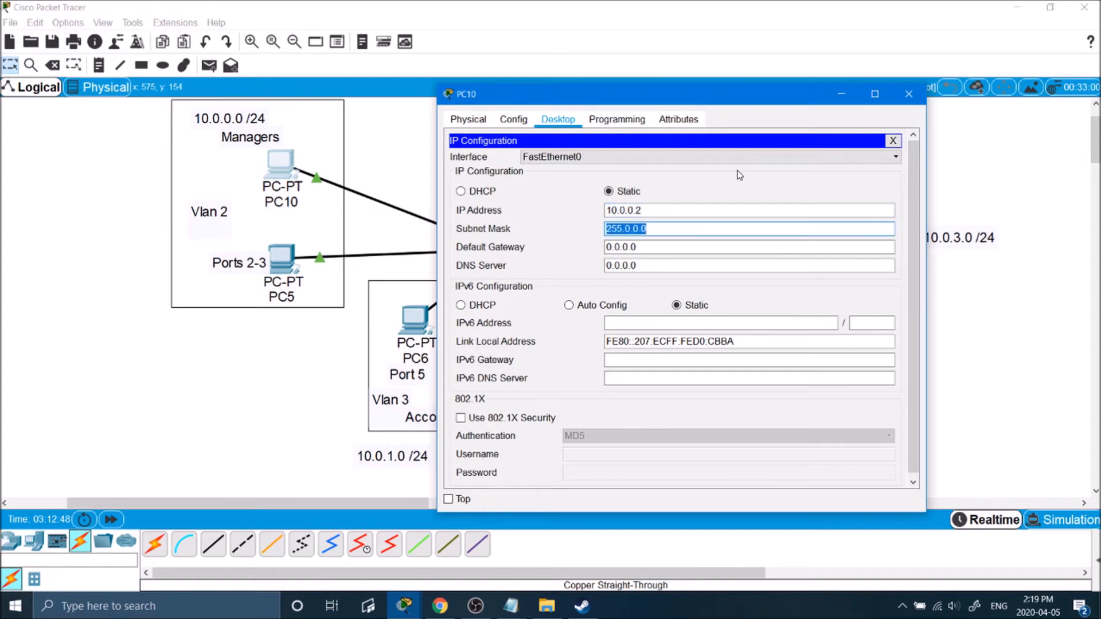
pyautogui.click(658, 210)
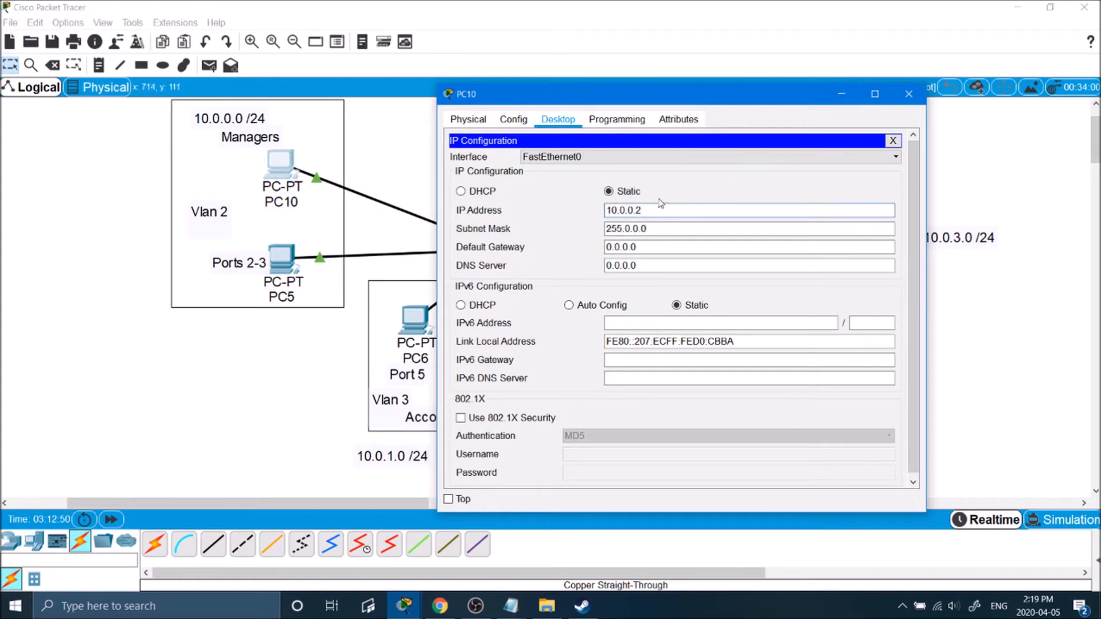
pyautogui.write('0')
pyautogui.press('Tab')
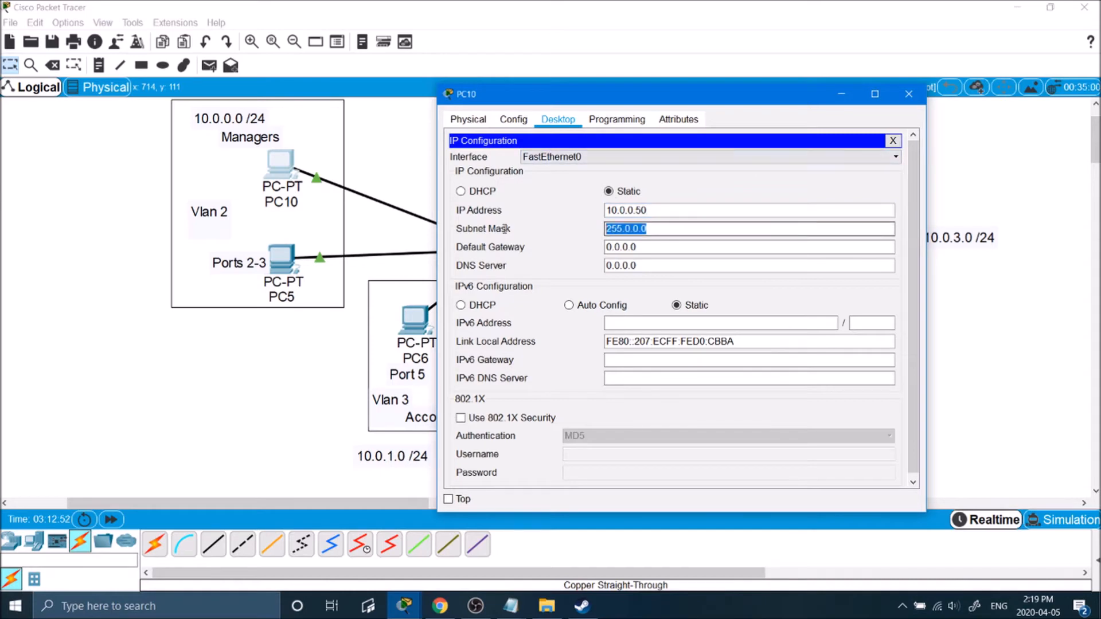
pyautogui.write('255.255.255.')
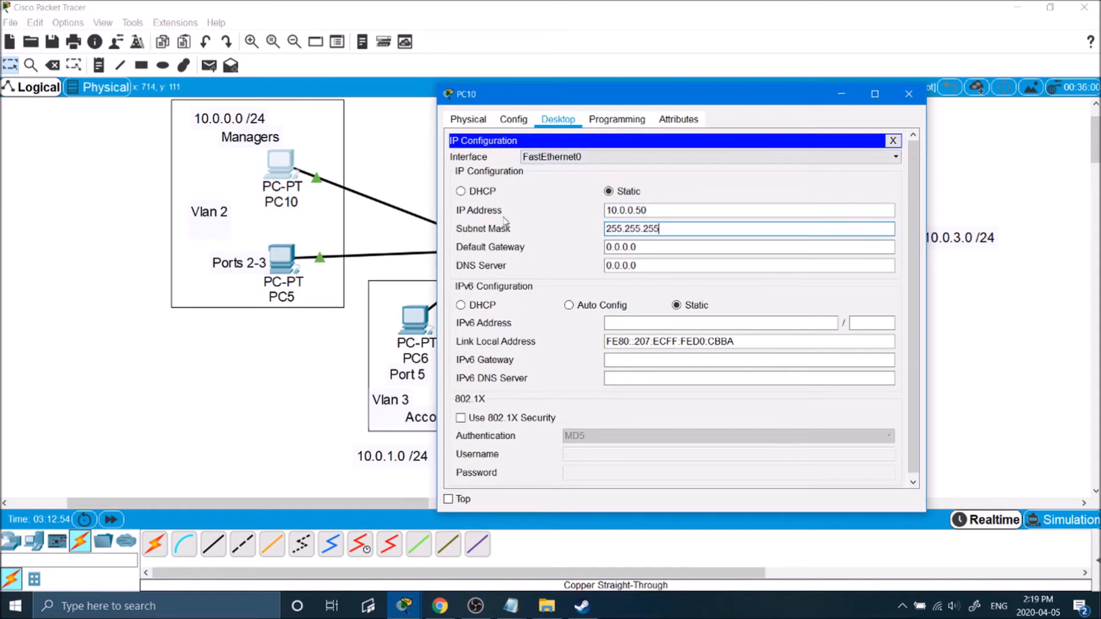
pyautogui.moveTo(668, 229); pyautogui.dragTo(504, 223)
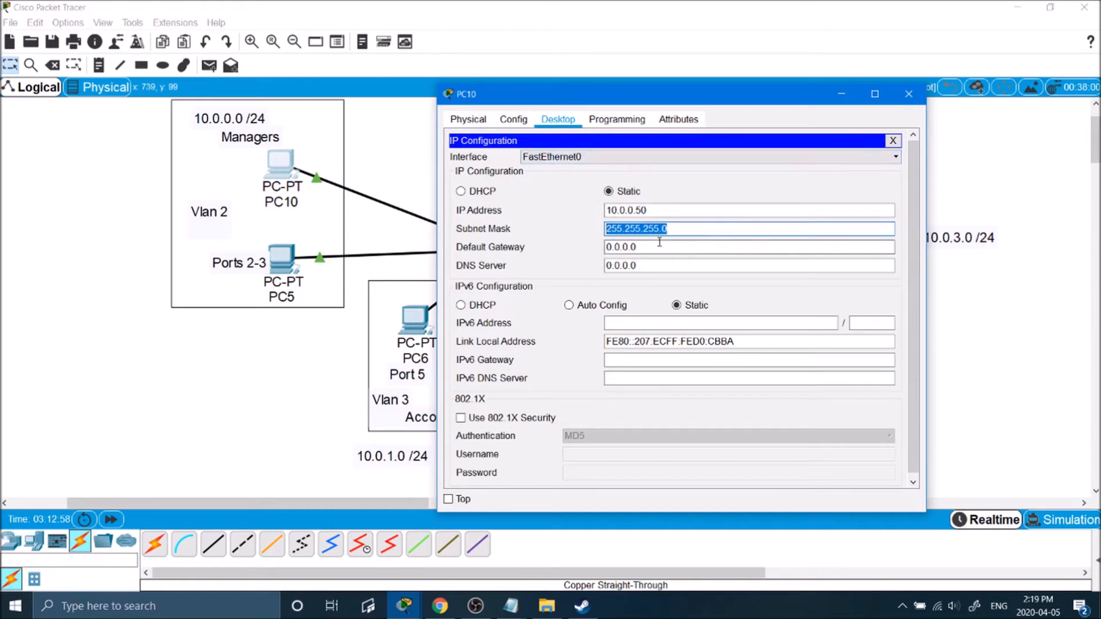
pyautogui.press('Tab')
pyautogui.write('10.0.0')
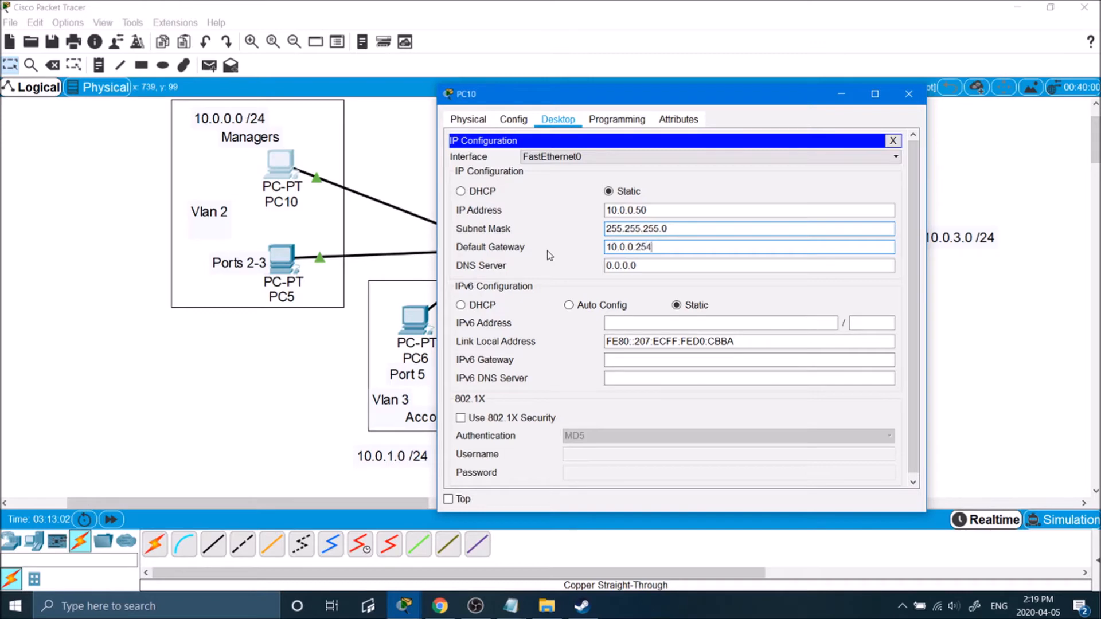
pyautogui.hotkey('shift', 'Left')
pyautogui.hotkey('shift', 'Left')
pyautogui.hotkey('shift', 'Left')
pyautogui.hotkey('shift', 'Left')
pyautogui.hotkey('shift', 'Left')
pyautogui.hotkey('shift', 'Left')
pyautogui.hotkey('shift', 'Left')
pyautogui.hotkey('shift', 'Left')
pyautogui.hotkey('shift', 'Left')
pyautogui.hotkey('shift', 'Left')
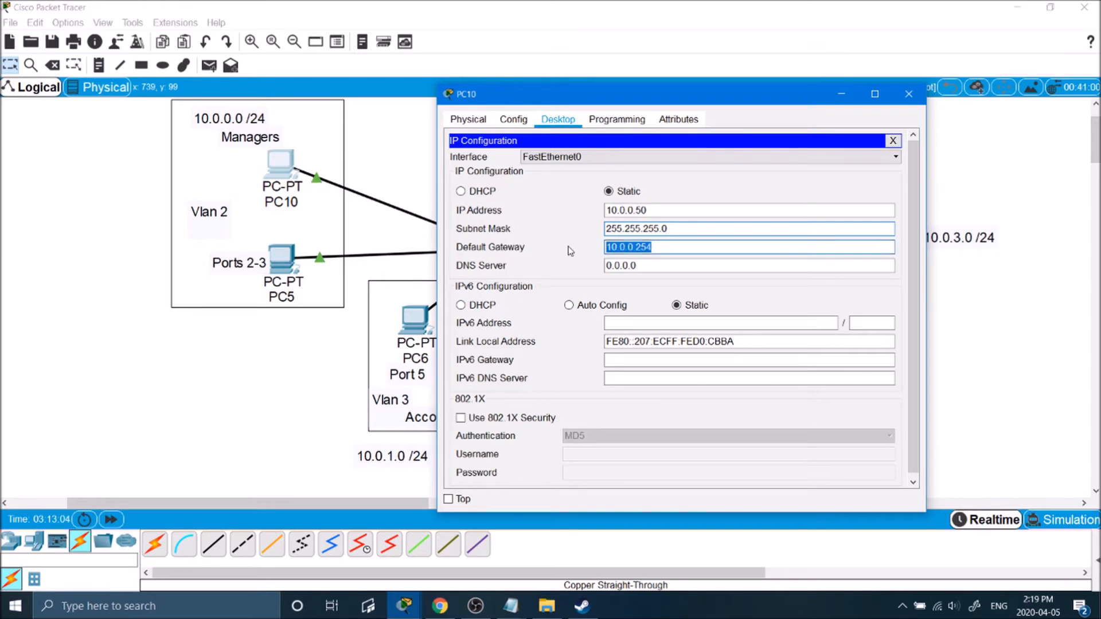
pyautogui.moveTo(659, 248); pyautogui.dragTo(581, 262)
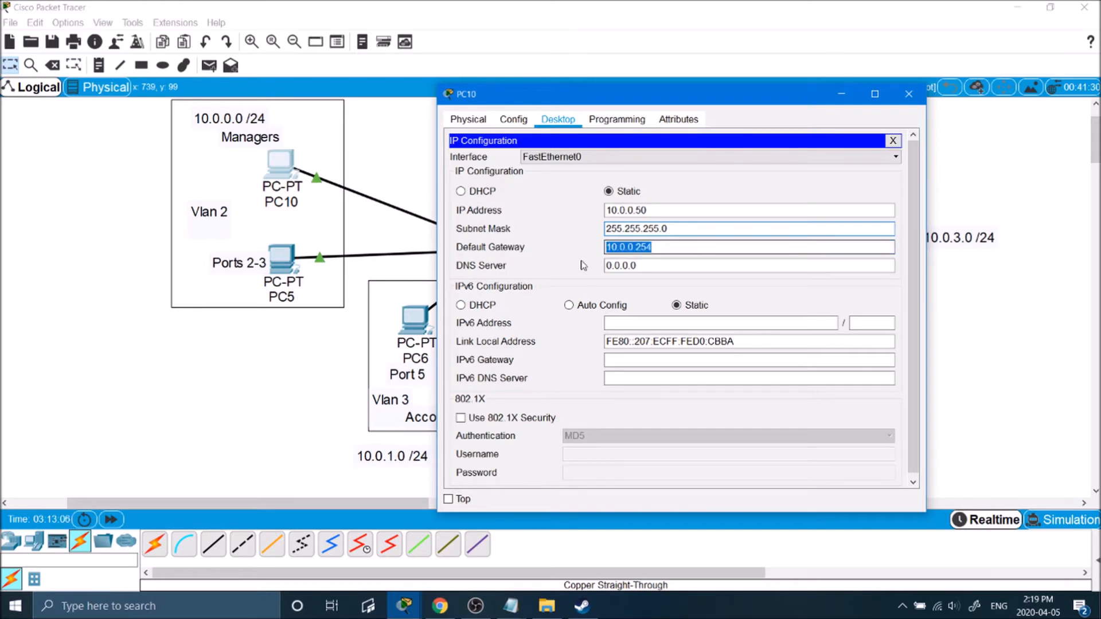
pyautogui.click(711, 203)
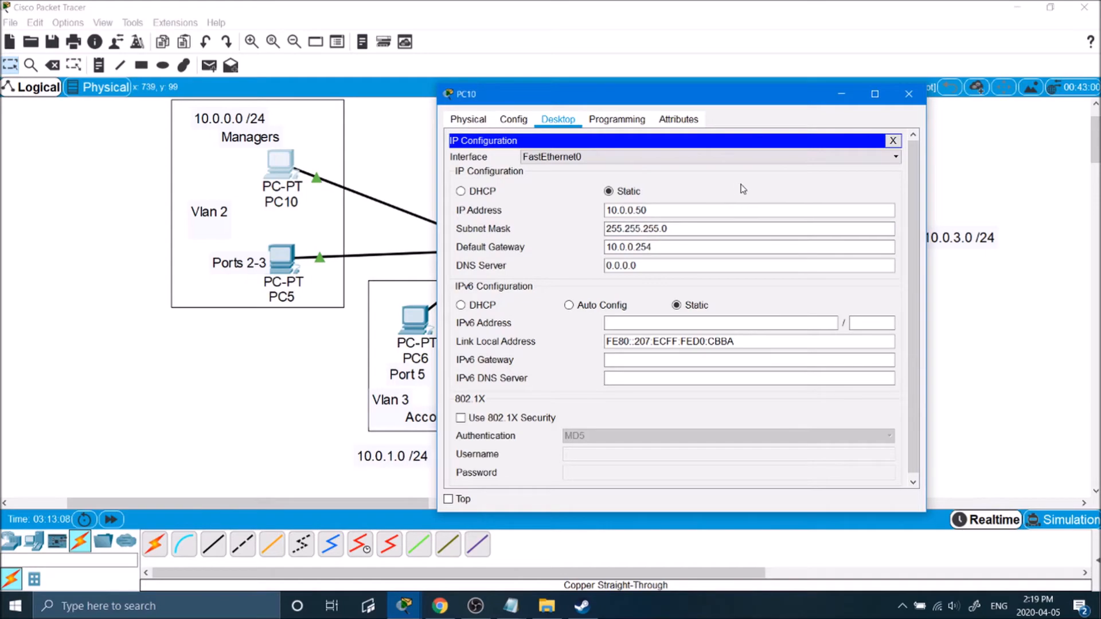
# Close PC10 and give PC5 IP 10.0.0.51 with gateway 10.0.0.254.
pyautogui.click(909, 95)
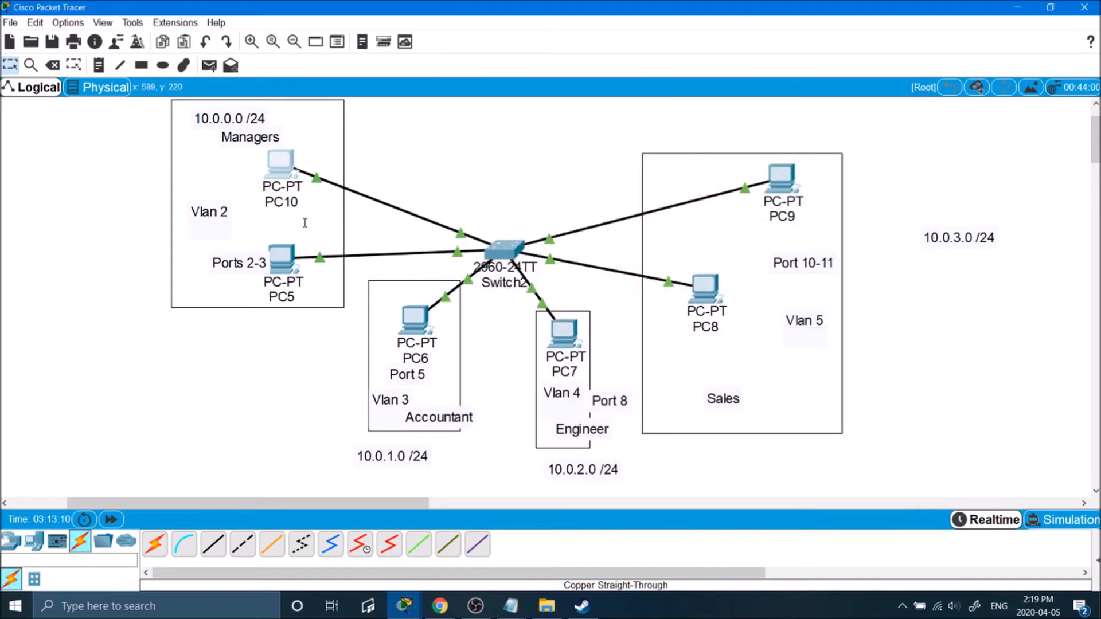
pyautogui.click(281, 258)
pyautogui.click(427, 106)
pyautogui.click(388, 169)
pyautogui.click(539, 215)
pyautogui.click(540, 197)
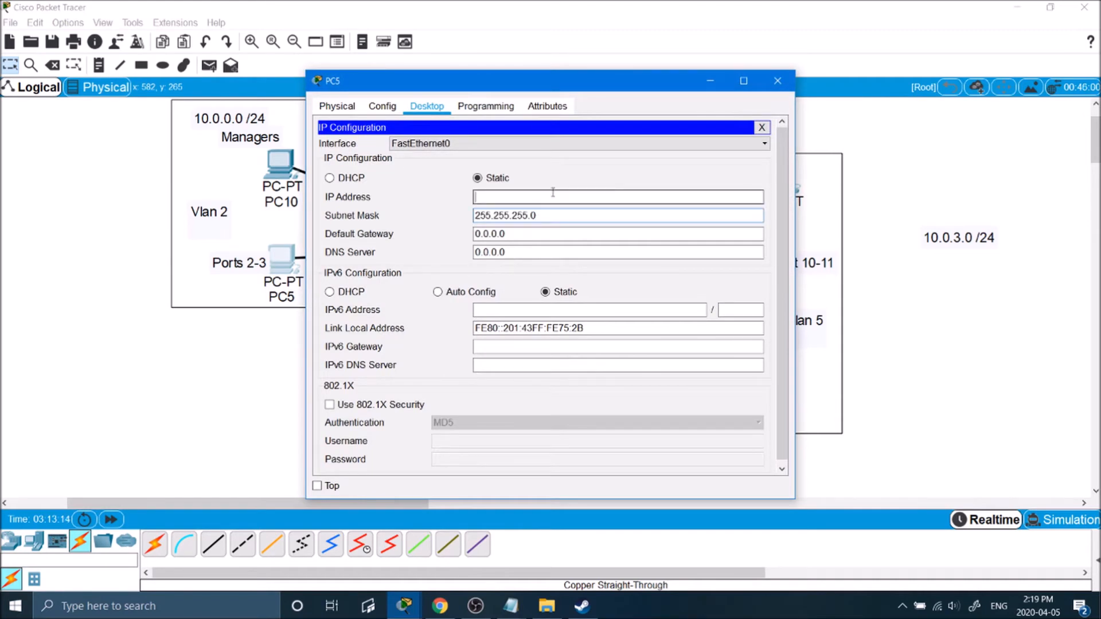
pyautogui.write('10.0.0.51')
pyautogui.press('Tab')
pyautogui.press('Tab')
pyautogui.write('10.0.0.254')
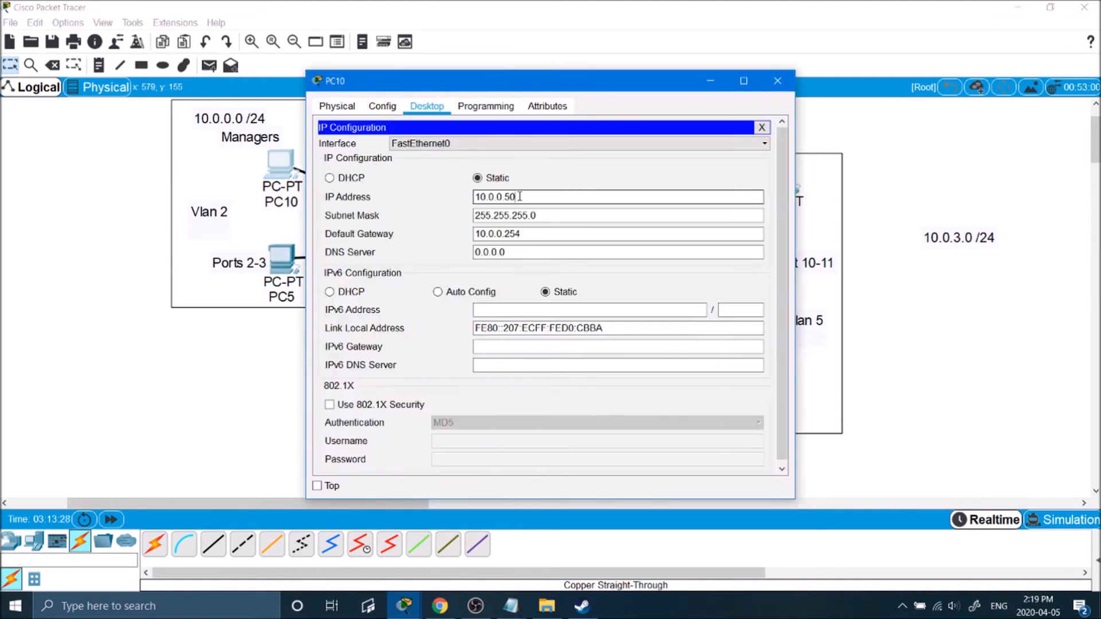
# Give PC6, PC7 and PC8 addresses 10.0.1.51, 10.0.2.51 and 10.0.3.51 with .254 gateways.
pyautogui.click(778, 80)
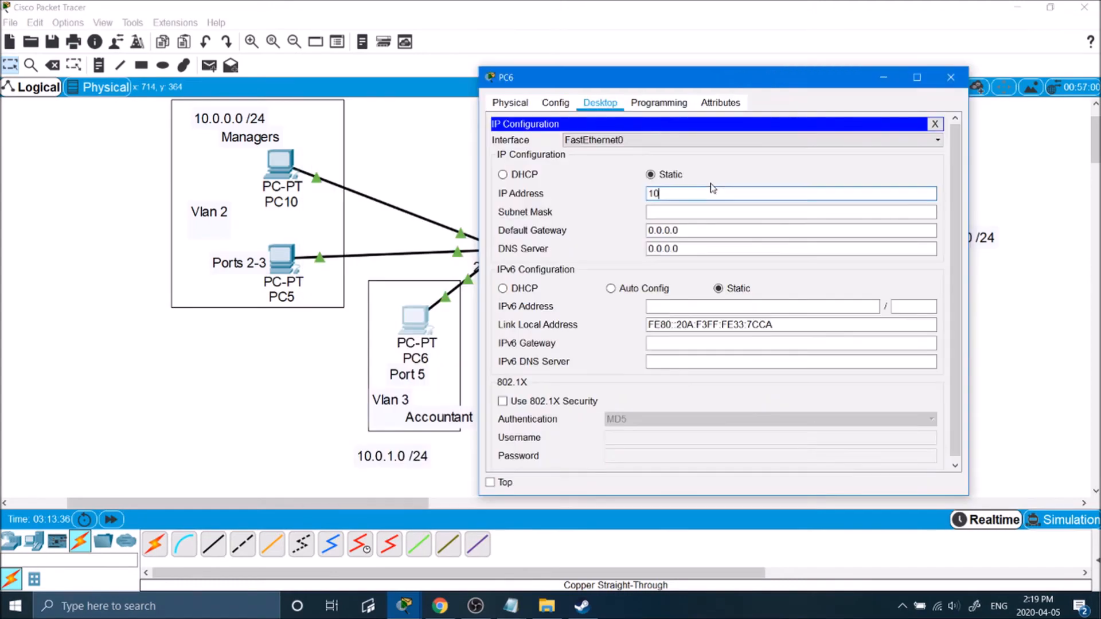
pyautogui.write('0.1.51')
pyautogui.press('Tab')
pyautogui.press('Tab')
pyautogui.write('10.0.1.254')
pyautogui.click(951, 77)
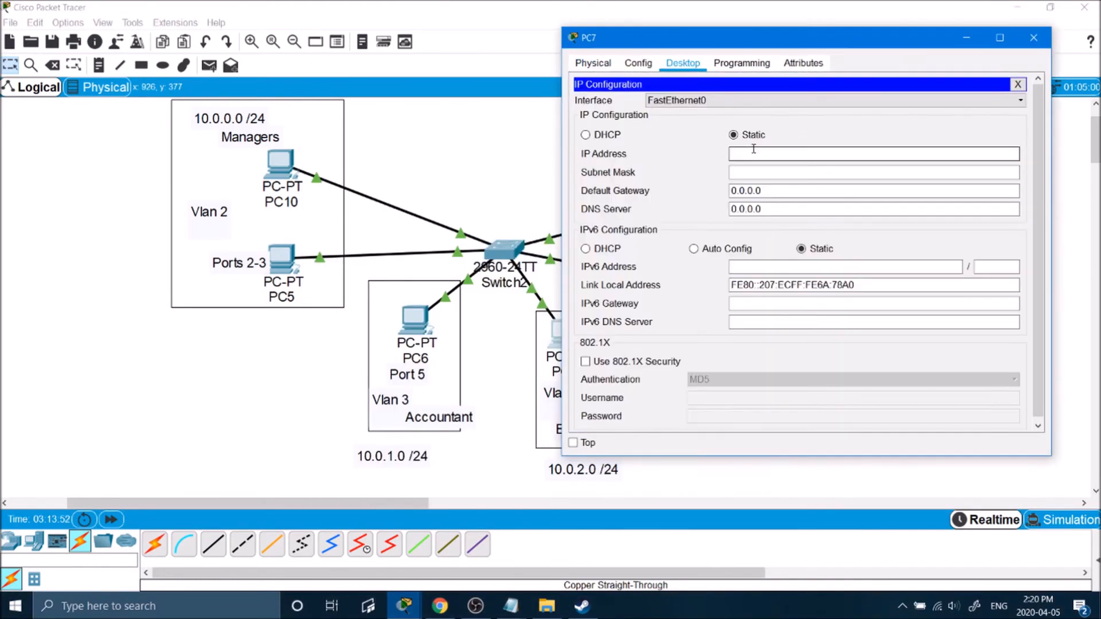
pyautogui.write('10.0.2.51')
pyautogui.press('Tab')
pyautogui.write('10.')
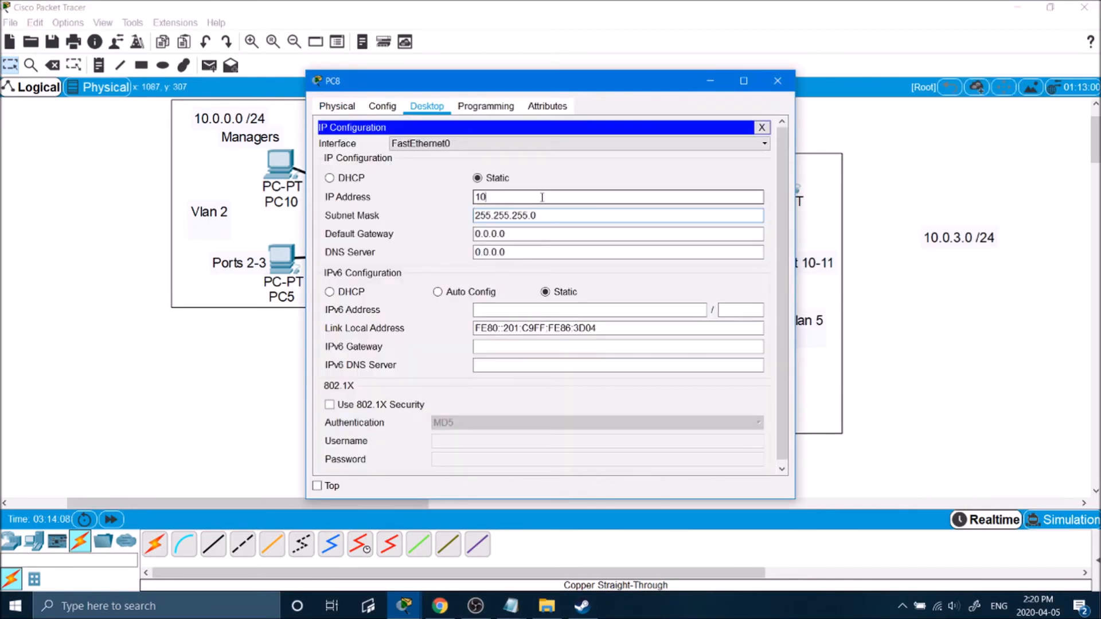
pyautogui.write('.0.3.51')
# Give PC9 IP 10.0.3.52 with gateway 10.0.3.254 and close its window.
pyautogui.press('Tab')
pyautogui.press('Tab')
pyautogui.write('10')
pyautogui.click(785, 182)
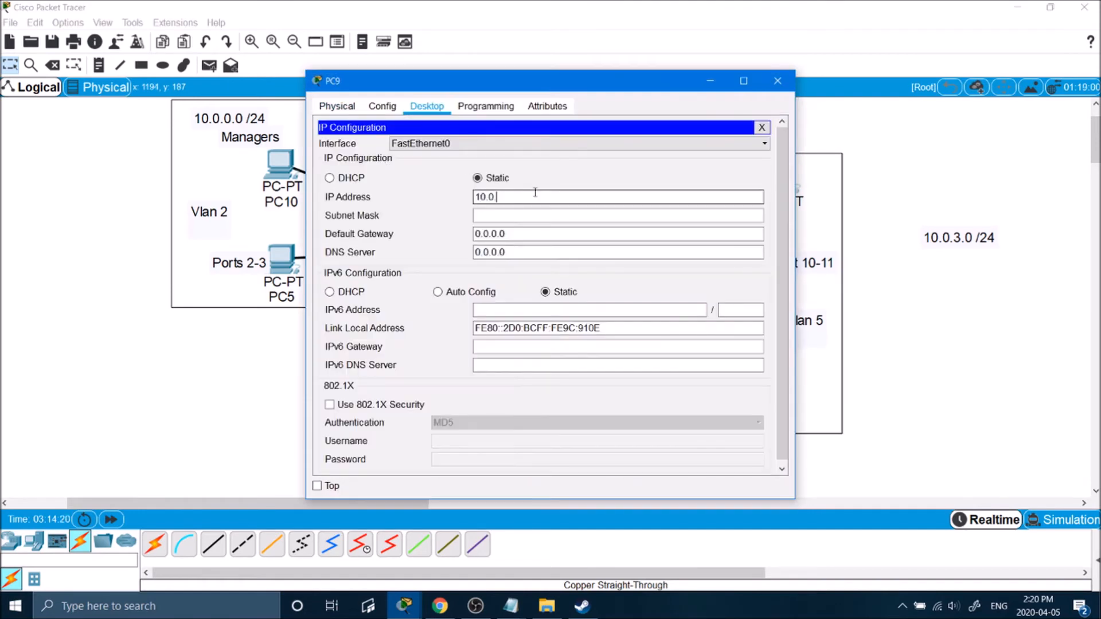
pyautogui.write('3.52')
pyautogui.press('Tab')
pyautogui.press('Tab')
pyautogui.write('10.0.3.254')
pyautogui.click(778, 81)
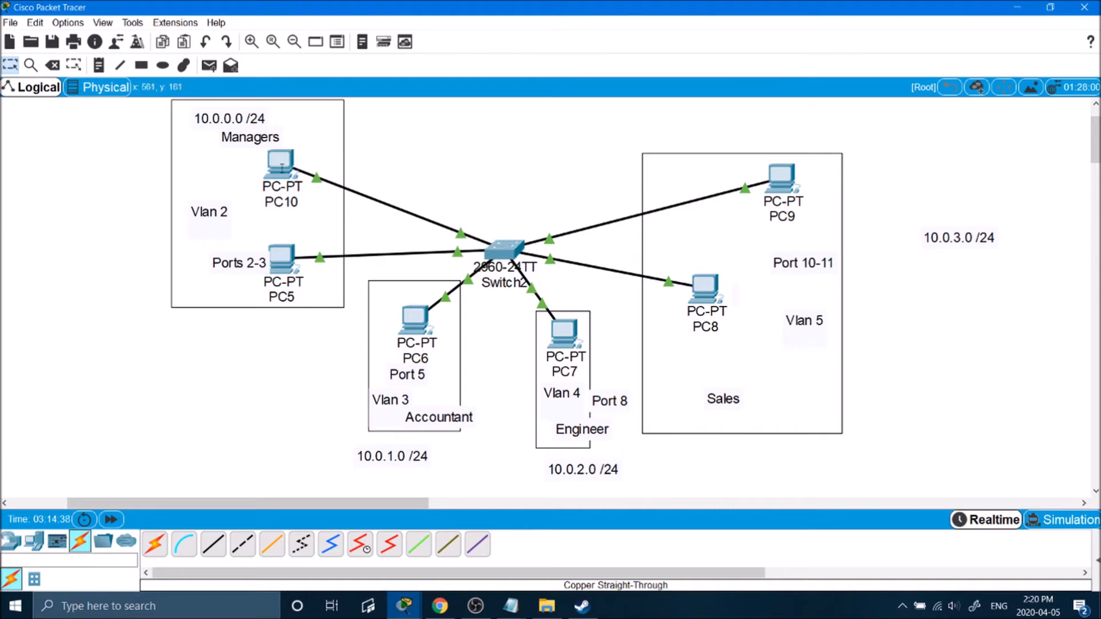
# Open PC10's Command Prompt from its Desktop tab.
pyautogui.click(281, 168)
pyautogui.click(363, 146)
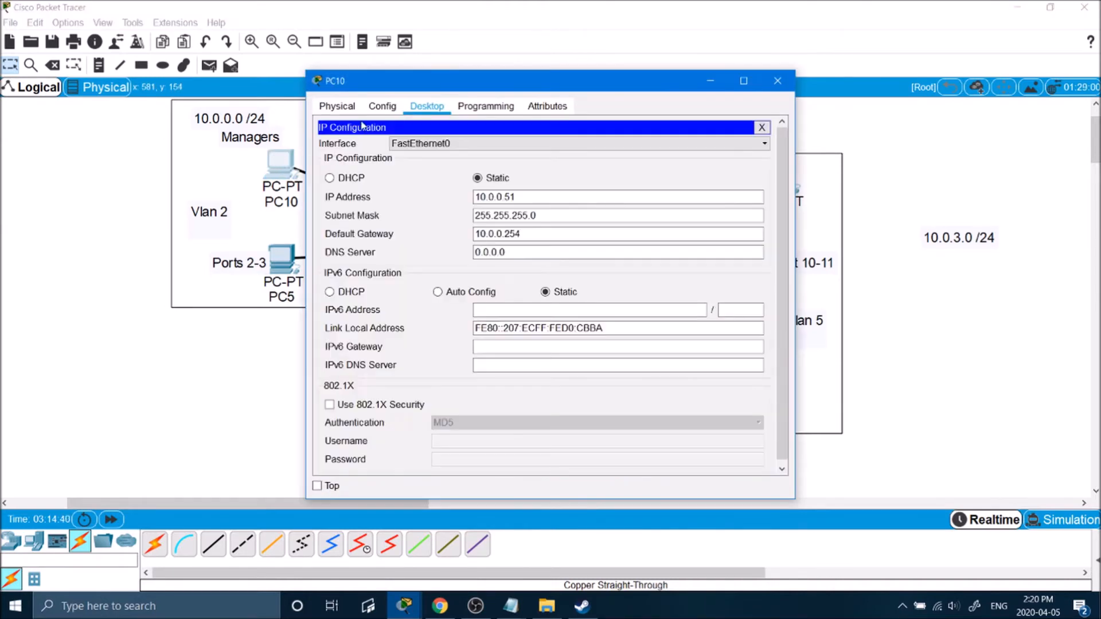
pyautogui.moveTo(478, 81); pyautogui.dragTo(668, 80)
pyautogui.click(676, 106)
pyautogui.click(617, 106)
pyautogui.click(952, 126)
pyautogui.click(824, 162)
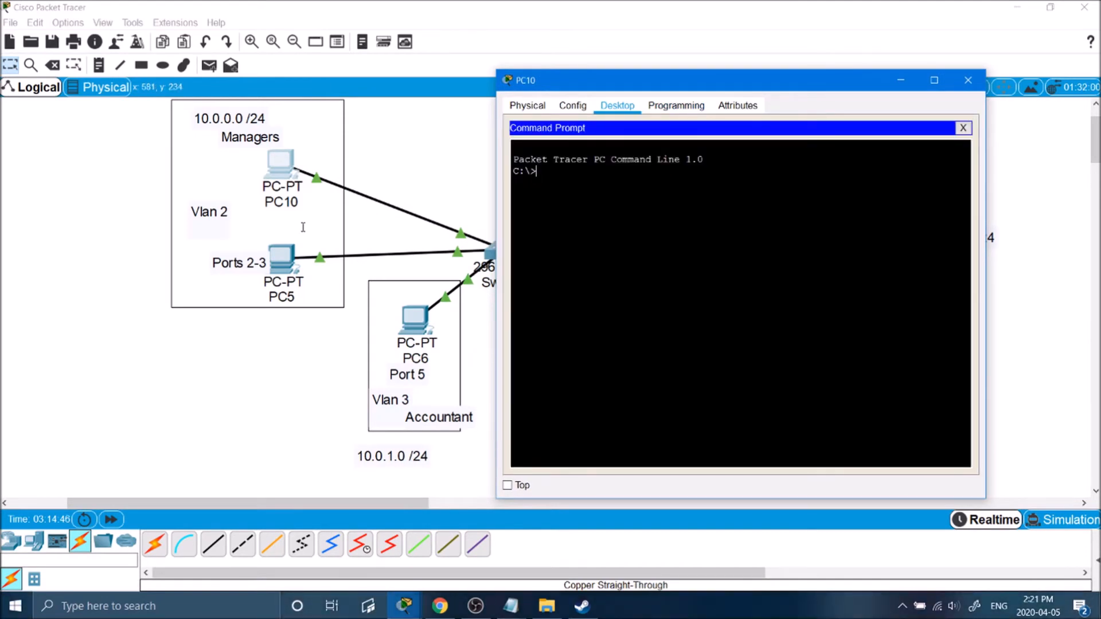
# Ping 10.0.0.52 and confirm four replies with 0% loss.
pyautogui.write('ping 10.0.0.52')
pyautogui.press('Return')
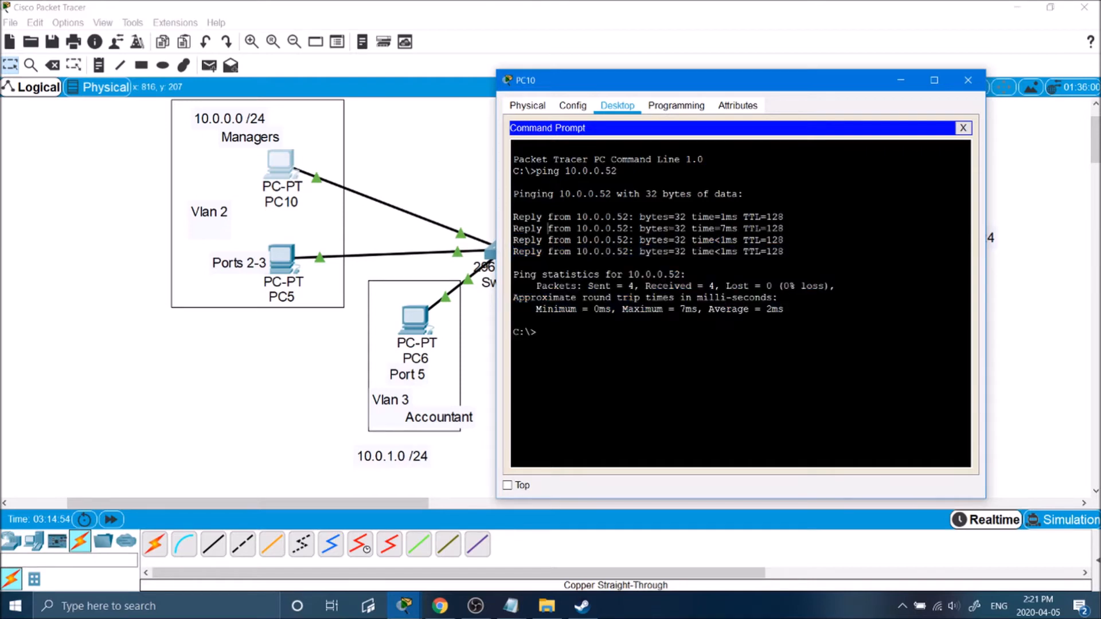
pyautogui.moveTo(785, 240); pyautogui.dragTo(525, 241)
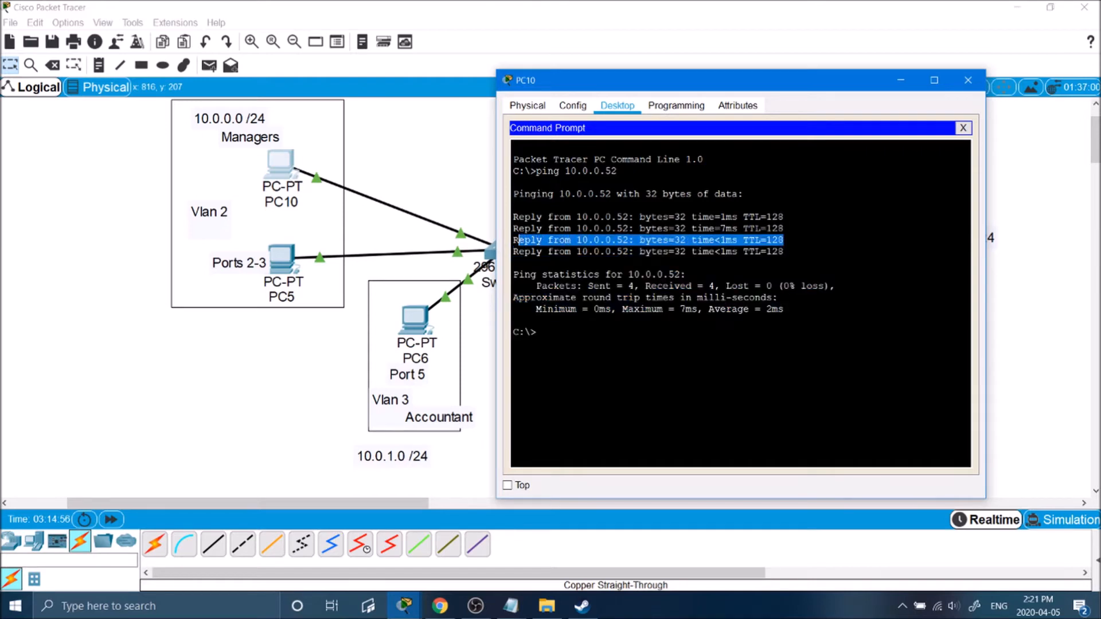
pyautogui.click(519, 240)
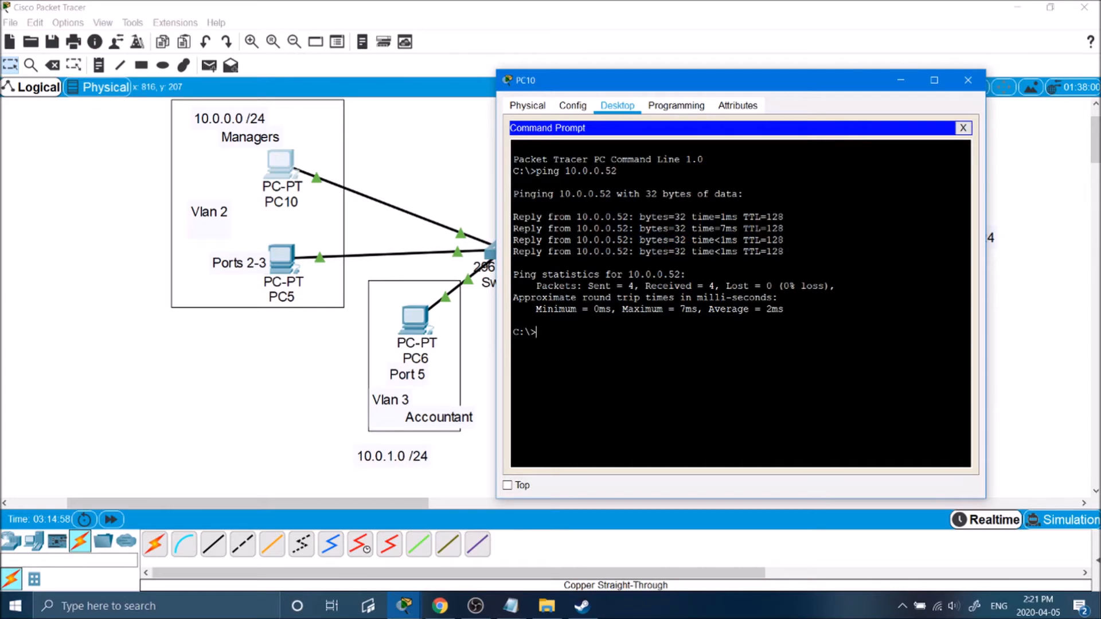
pyautogui.write('ping 10.0.1.51')
# Ping 10.0.1.51 from PC10, watch it time out, and stop it with Ctrl+C.
pyautogui.click(405, 315)
pyautogui.click(280, 167)
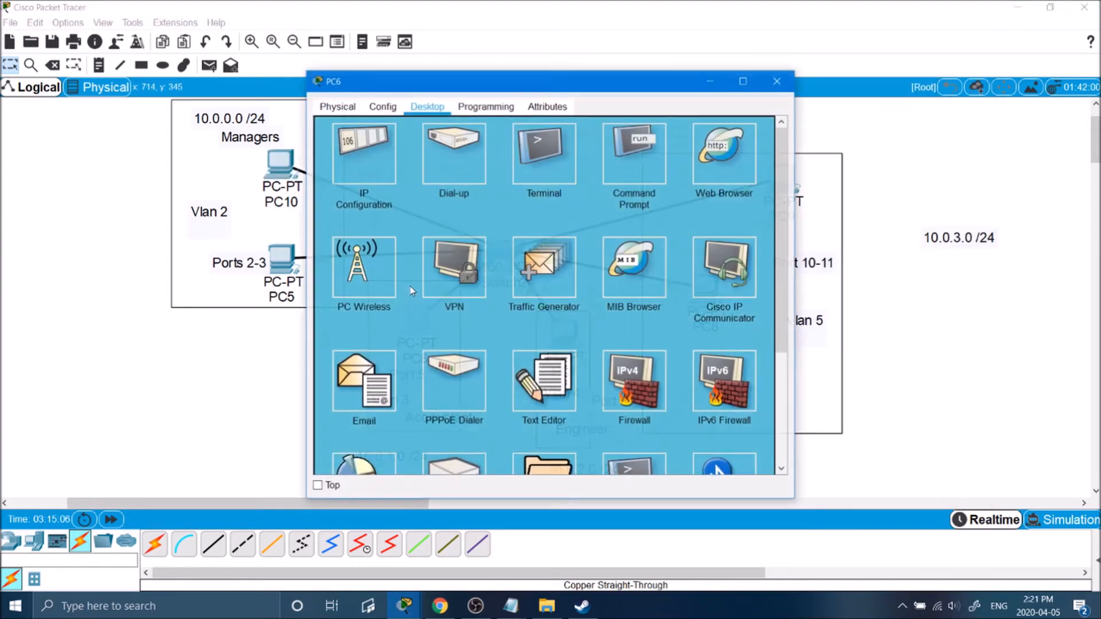
pyautogui.click(277, 170)
pyautogui.click(277, 170)
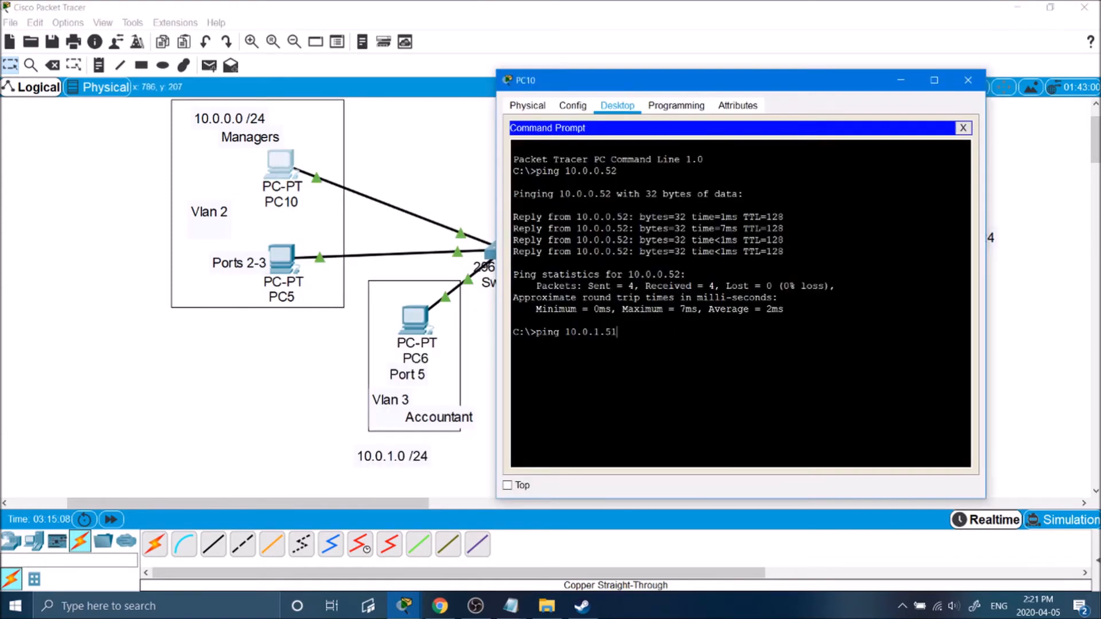
pyautogui.press('Return')
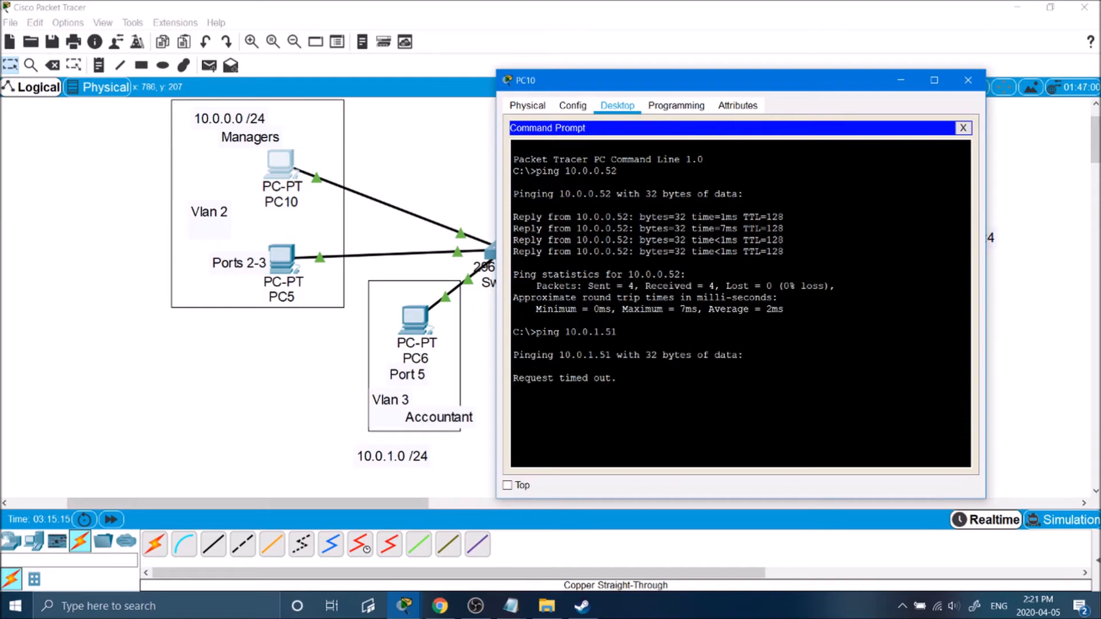
pyautogui.hotkey('ctrl', 'c')
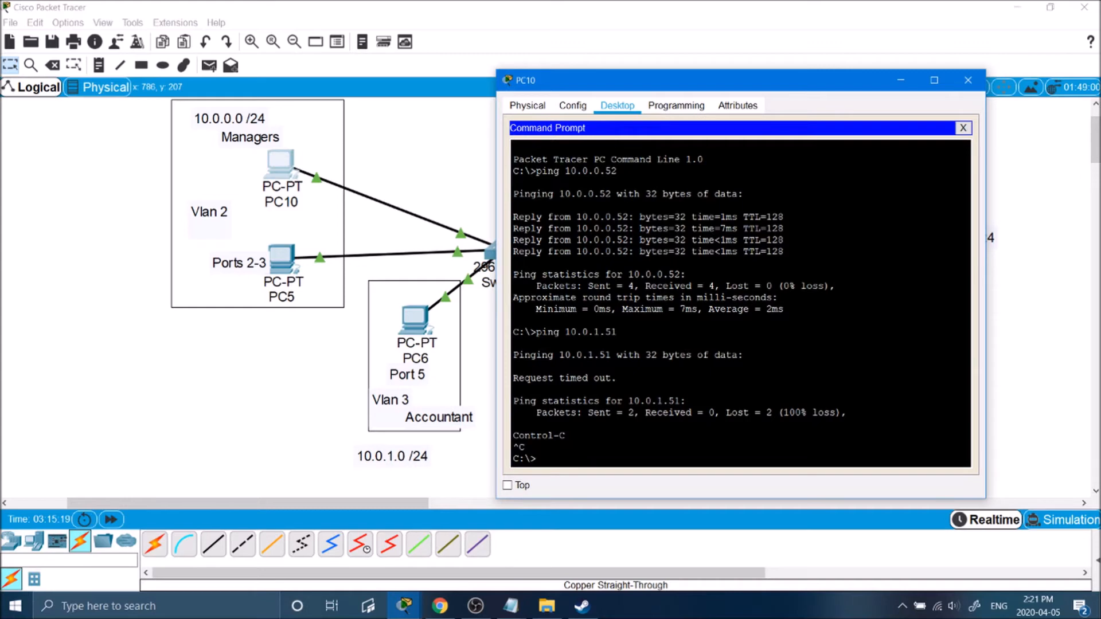
# Close PC10 and shift the 10.0.3.0 /24 label left and down.
pyautogui.click(394, 147)
pyautogui.moveTo(957, 123); pyautogui.dragTo(108, 498)
pyautogui.moveTo(949, 239); pyautogui.dragTo(887, 275)
pyautogui.click(894, 211)
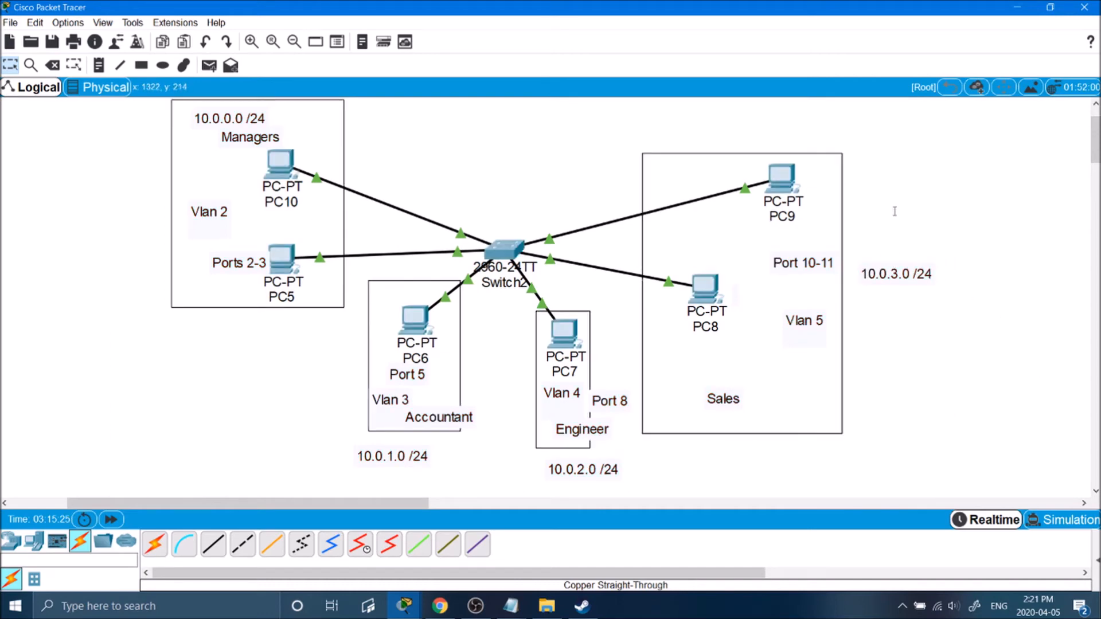
# Nudge Switch2 slightly on the canvas and bring up its CLI with the VLAN list.
pyautogui.moveTo(519, 243); pyautogui.dragTo(504, 263)
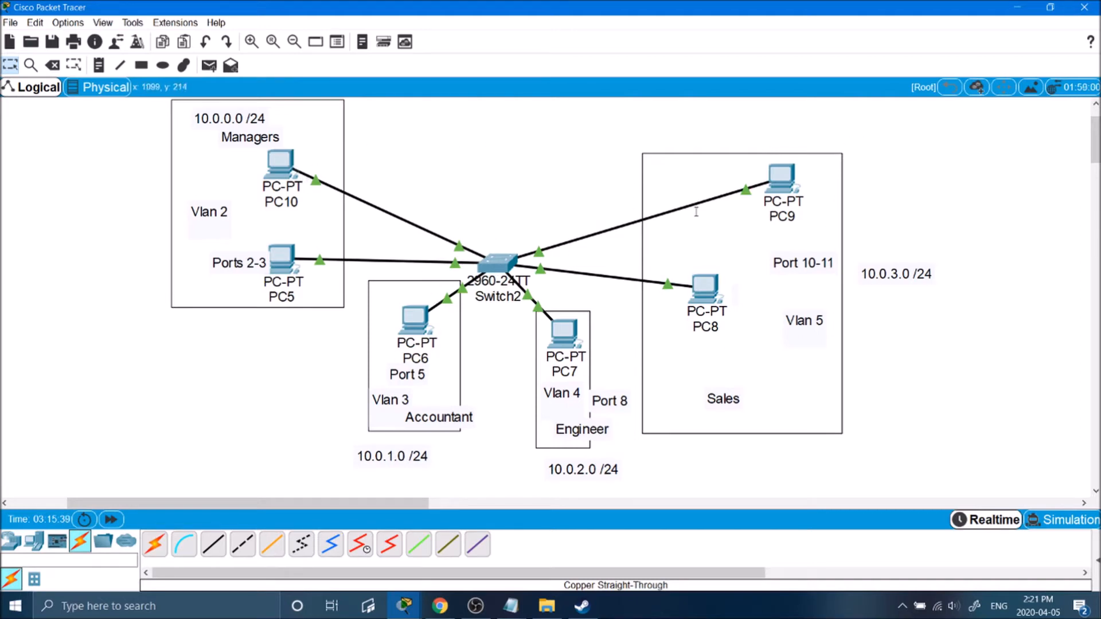
pyautogui.click(500, 259)
pyautogui.moveTo(693, 20); pyautogui.dragTo(698, 90)
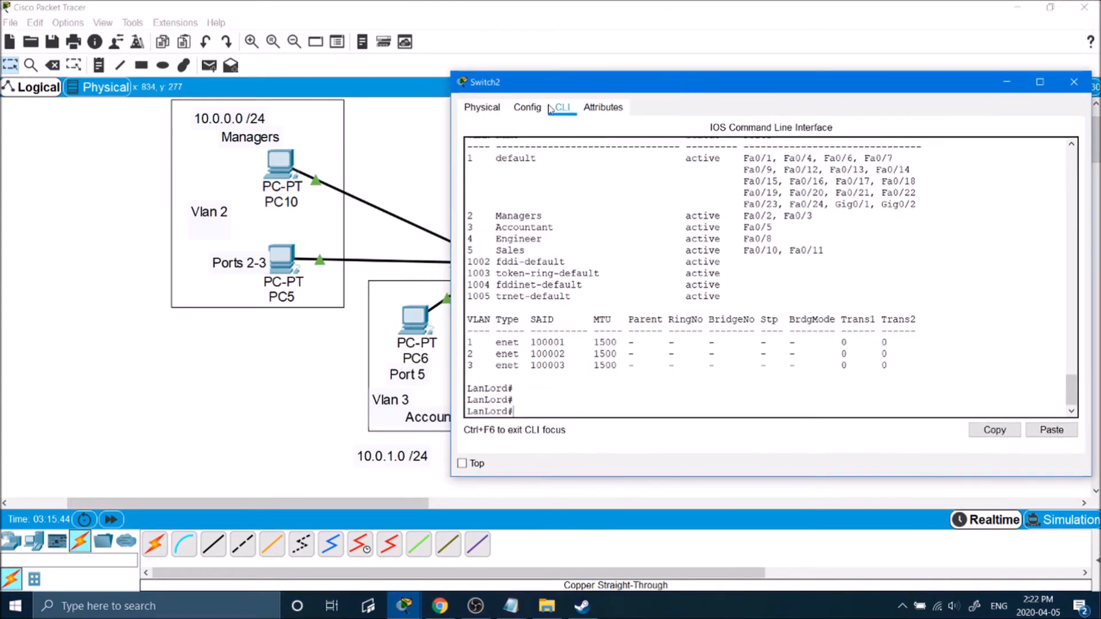
pyautogui.click(429, 169)
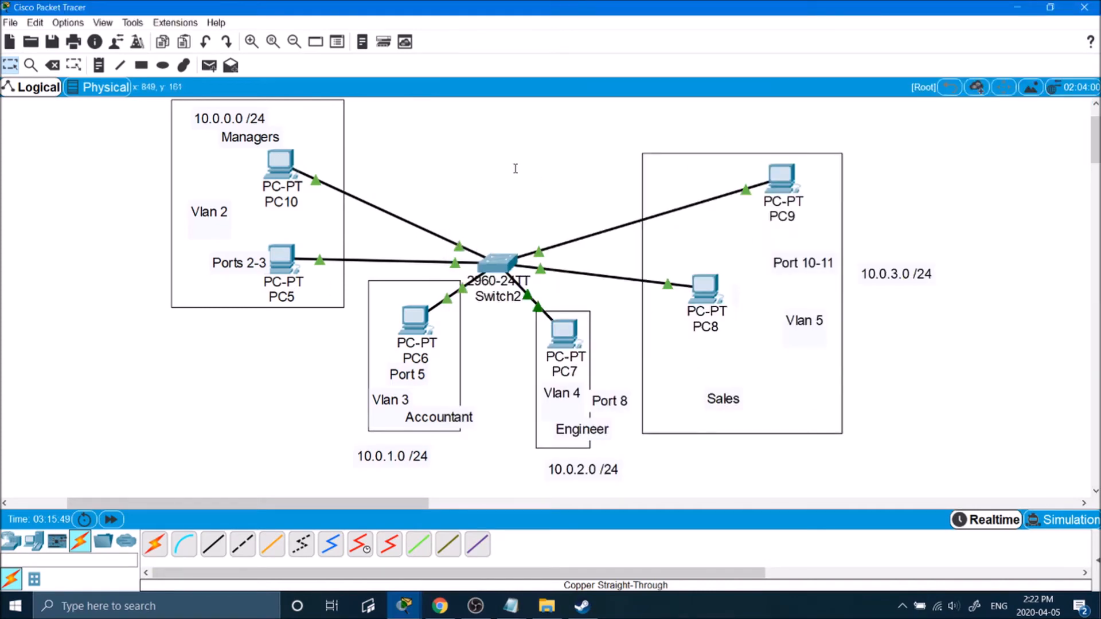
pyautogui.hotkey('alt', 'Tab')
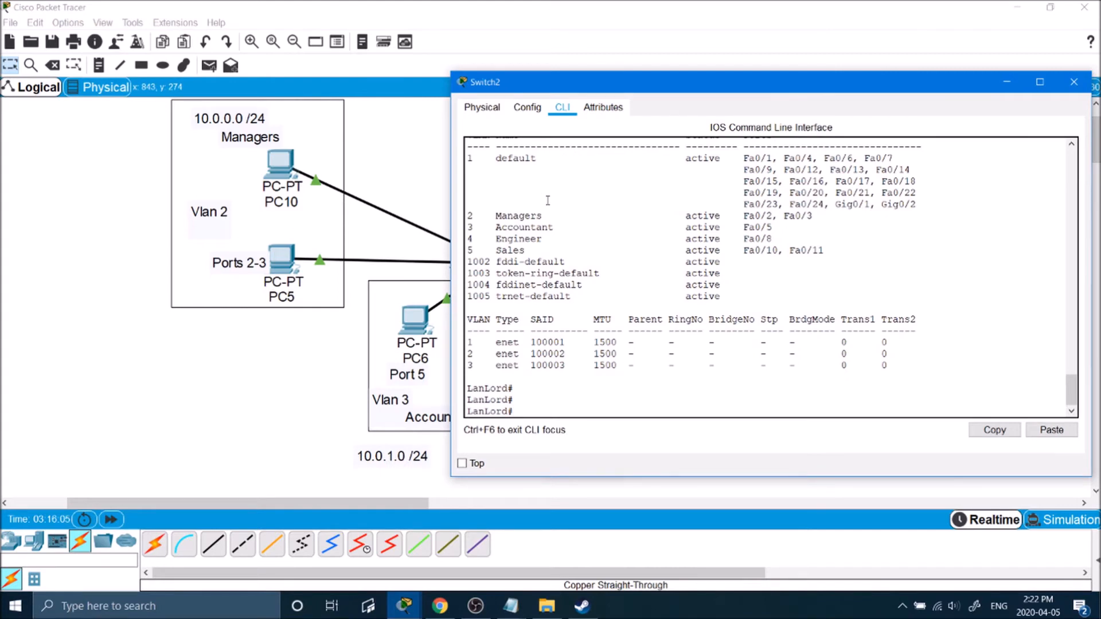
# Enter global configuration on Switch2 and select the VLAN 2 interface.
pyautogui.write('conf t')
pyautogui.press('Return')
pyautogui.write('int ')
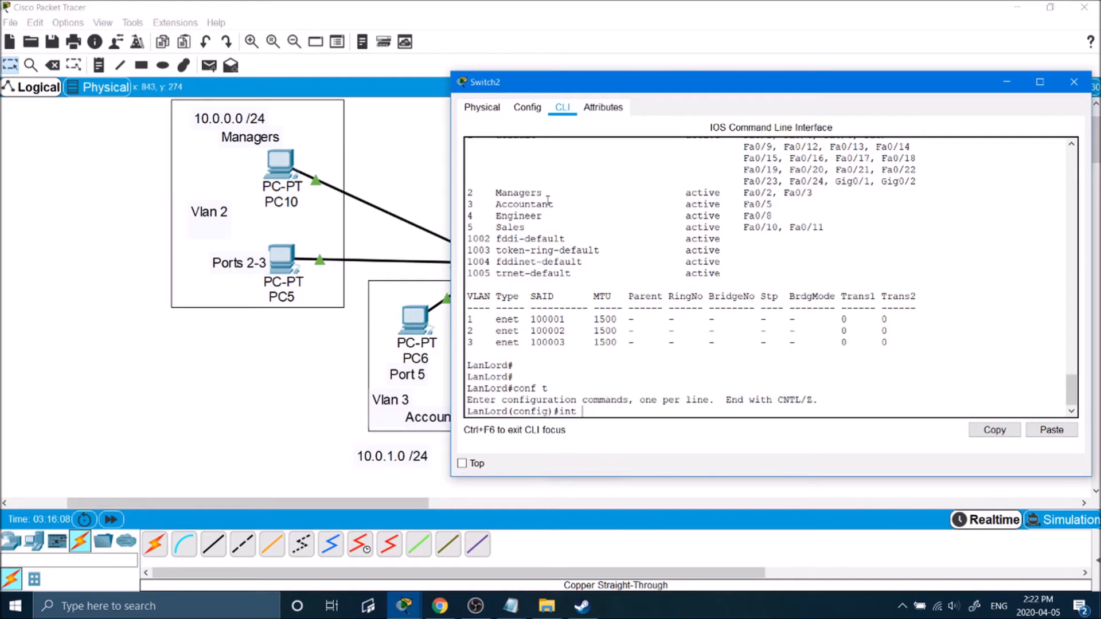
pyautogui.write('vlan1')
pyautogui.press('Return')
pyautogui.write('exit')
pyautogui.press('Return')
pyautogui.press('Return')
pyautogui.press('Return')
pyautogui.write('int vlan2')
pyautogui.press('Return')
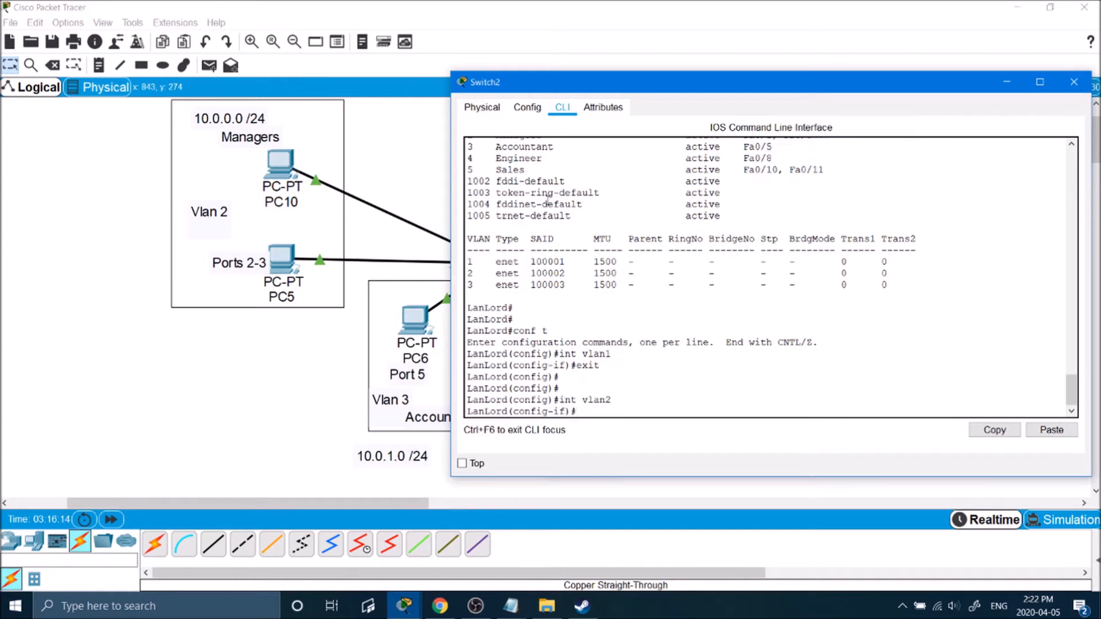
# Assign VLAN 2 the gateway address 10.0.0.254 with mask 255.255.255.0.
pyautogui.write('ip a')
pyautogui.press('BackSpace')
pyautogui.write('ad')
pyautogui.press('Tab')
pyautogui.write('?')
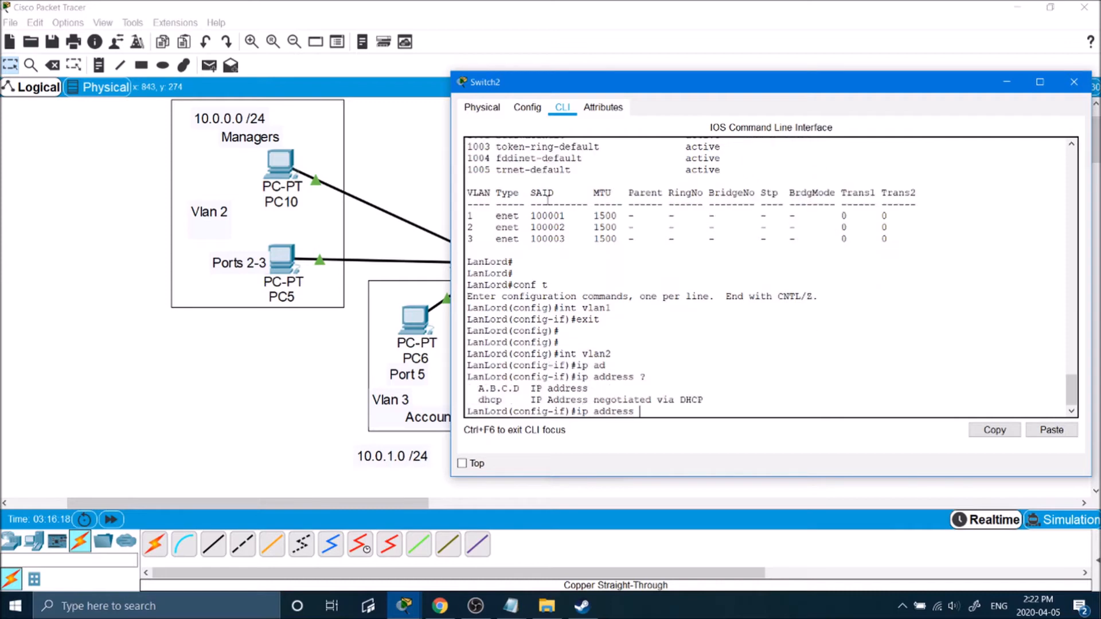
pyautogui.write('10.0')
pyautogui.write('.0.0')
pyautogui.write(' ?')
pyautogui.write('255.2555')
pyautogui.press('BackSpace')
pyautogui.write('.255.0')
pyautogui.press('Return')
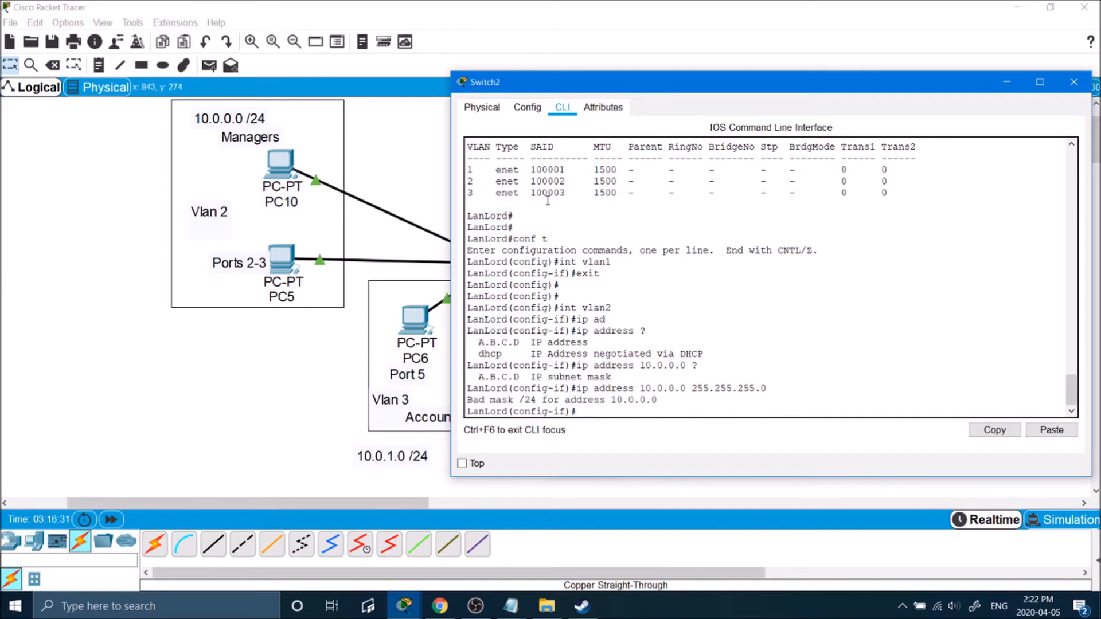
pyautogui.press('Up')
pyautogui.press('Left')
pyautogui.press('Left')
pyautogui.press('Left')
pyautogui.press('Left')
pyautogui.press('Left')
pyautogui.press('Left')
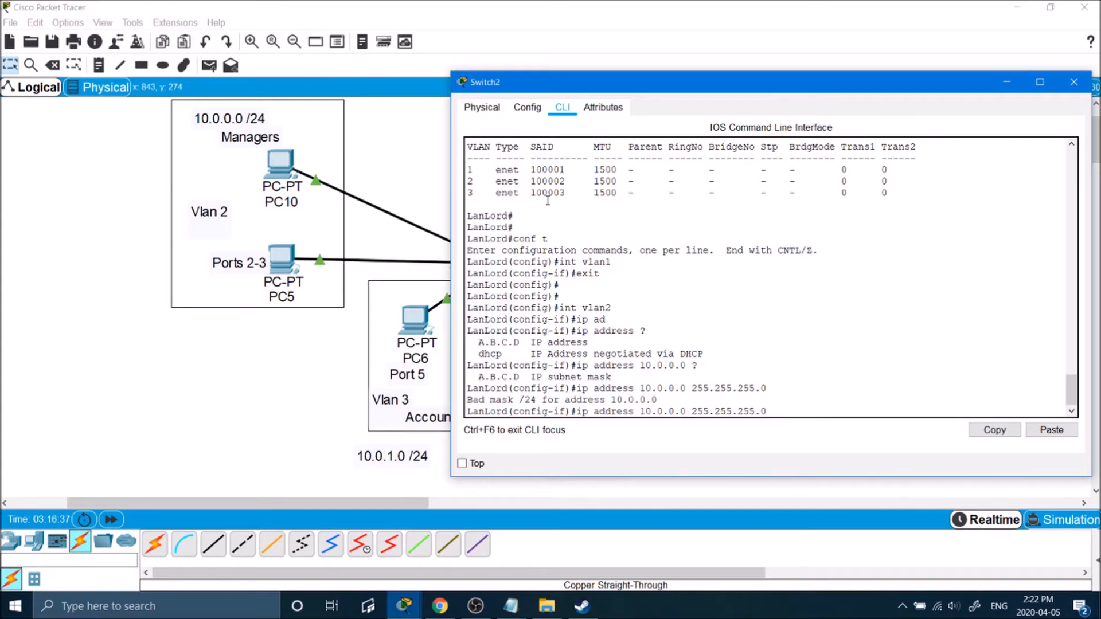
pyautogui.press('BackSpace')
pyautogui.write('254')
pyautogui.press('Return')
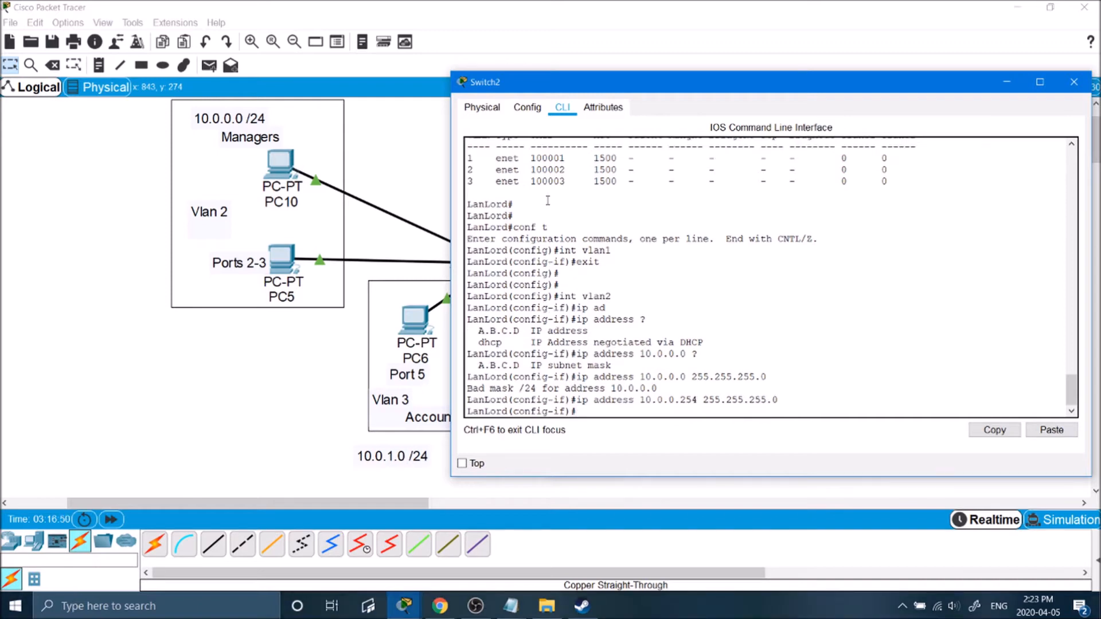
pyautogui.write('exit')
pyautogui.press('Return')
pyautogui.press('Return')
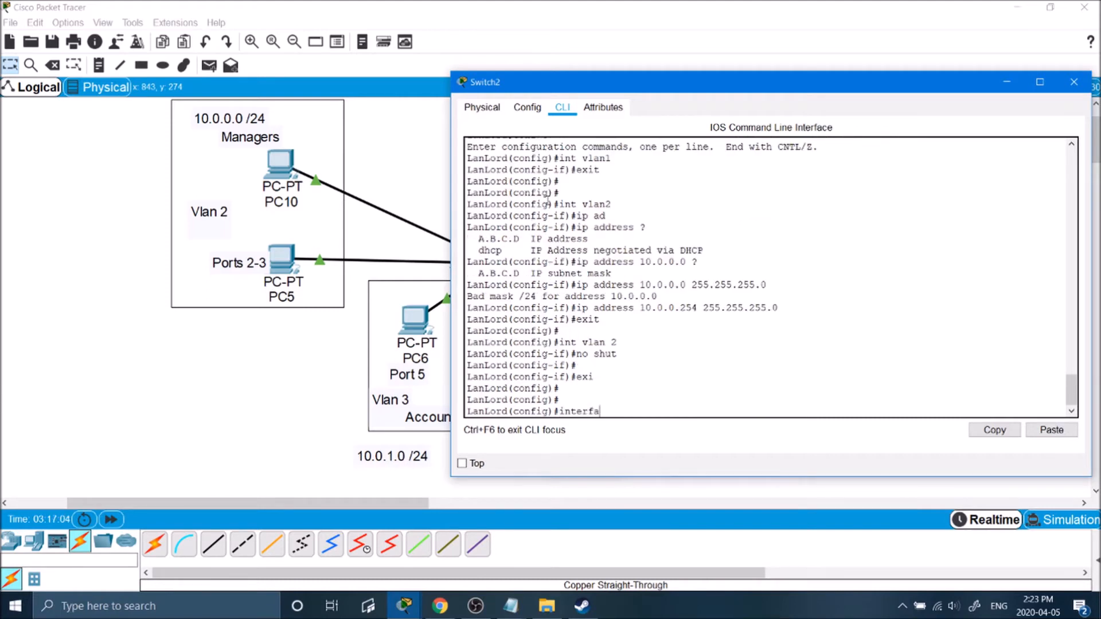
# Give interface VLAN 3 address 10.0.1.254 255.255.255.0 and bring it up.
pyautogui.write('ce vlan 3')
pyautogui.press('Return')
pyautogui.write('ip addre')
pyautogui.press('Tab')
pyautogui.write('10.0.1.254 255.255.255.0')
pyautogui.press('Return')
pyautogui.write('no shut')
pyautogui.press('Return')
pyautogui.press('Return')
pyautogui.write('exit')
pyautogui.press('Return')
# Give interface VLAN 4 address 10.0.2.254 255.255.255.0 and enable it.
pyautogui.write('int vlan 4')
pyautogui.press('Return')
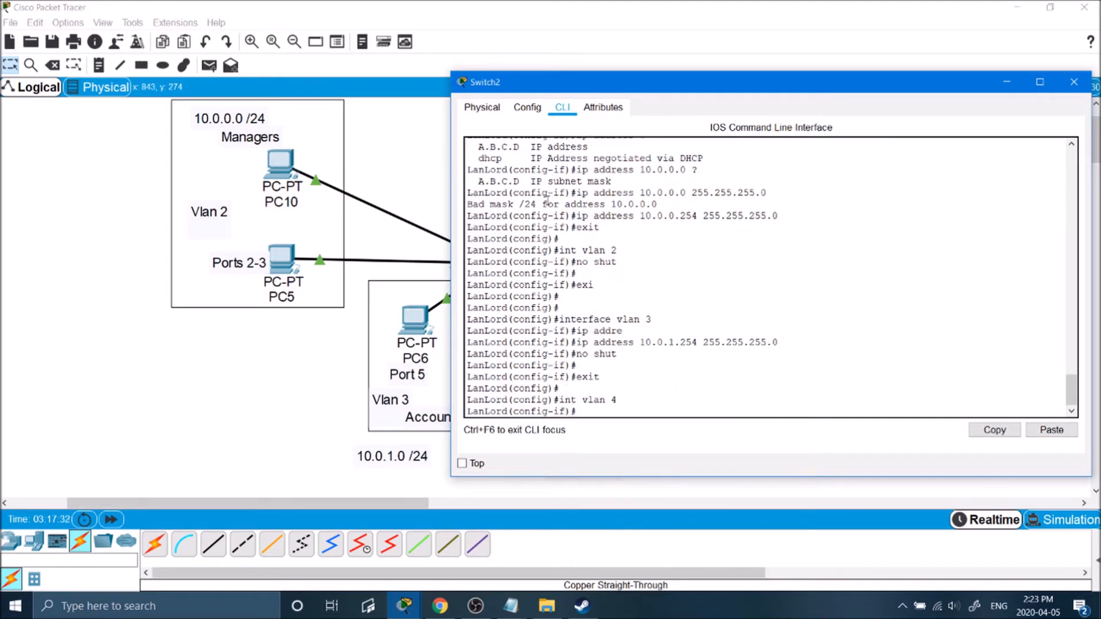
pyautogui.write('ip ad')
pyautogui.press('Tab')
pyautogui.write('10.0.2.254 255.255.255.0')
pyautogui.press('Return')
pyautogui.press('Return')
pyautogui.write('no shut')
pyautogui.press('Return')
pyautogui.press('e')
pyautogui.press('x')
pyautogui.press('i')
pyautogui.press('t')
pyautogui.press('Return')
pyautogui.press('Return')
# Give interface VLAN 5 address 10.0.3.254 255.255.255.0.
pyautogui.write('int vlan 5')
pyautogui.press('Return')
pyautogui.write('ip ad')
pyautogui.press('Tab')
pyautogui.write('10.0.3.254 255.255.255.0')
pyautogui.press('Return')
# List Switch2's VLANs with show vlan and review the output.
pyautogui.write('sh')
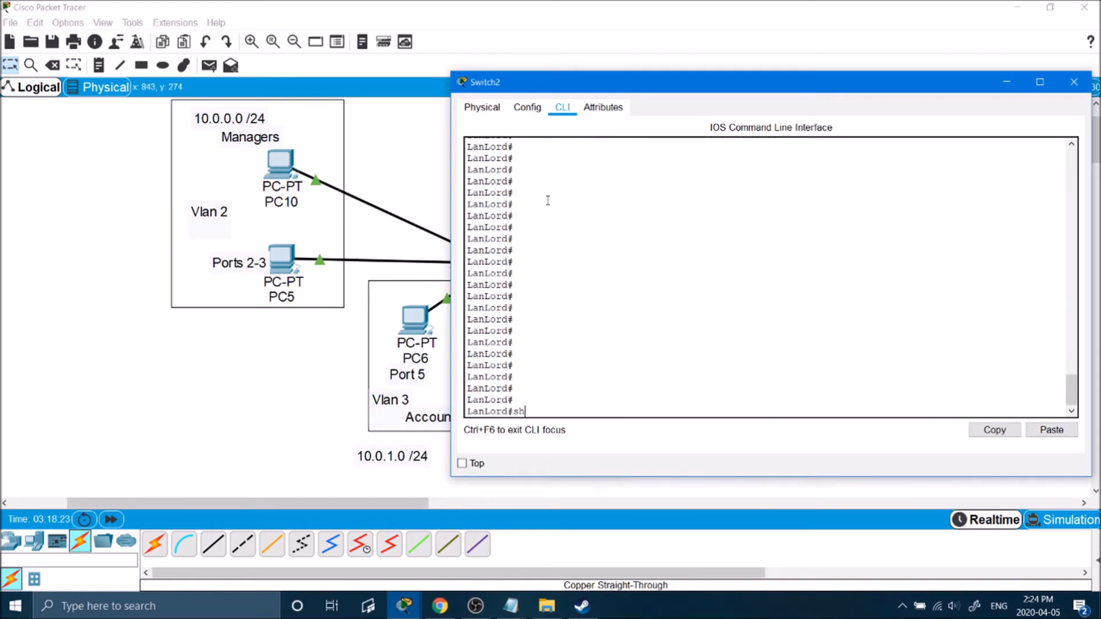
pyautogui.write('ow vlan')
pyautogui.press('Return')
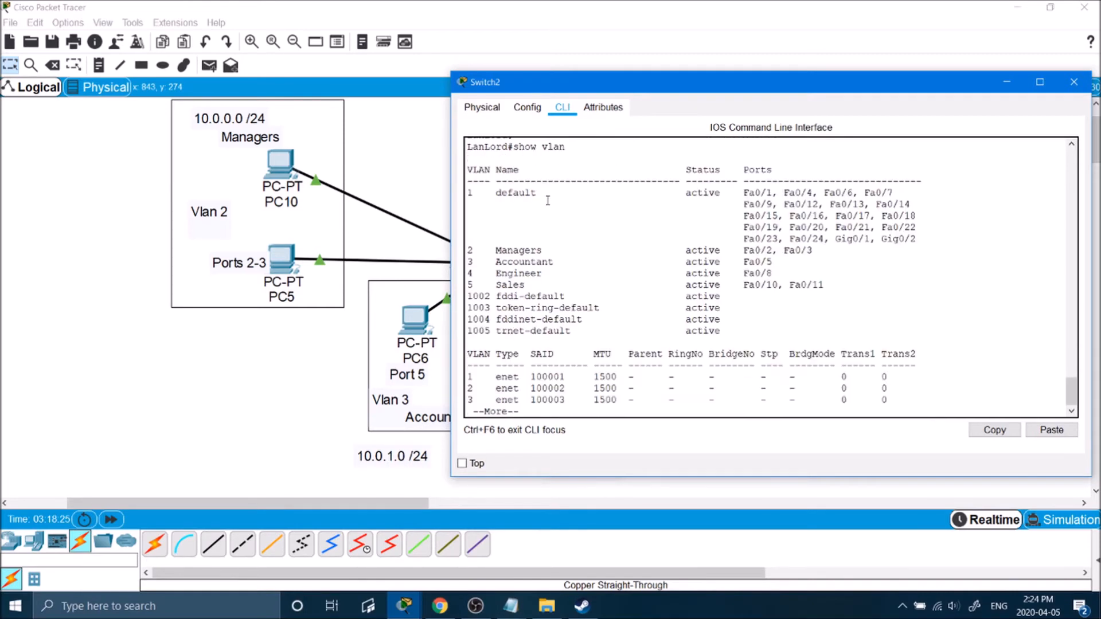
pyautogui.press('q')
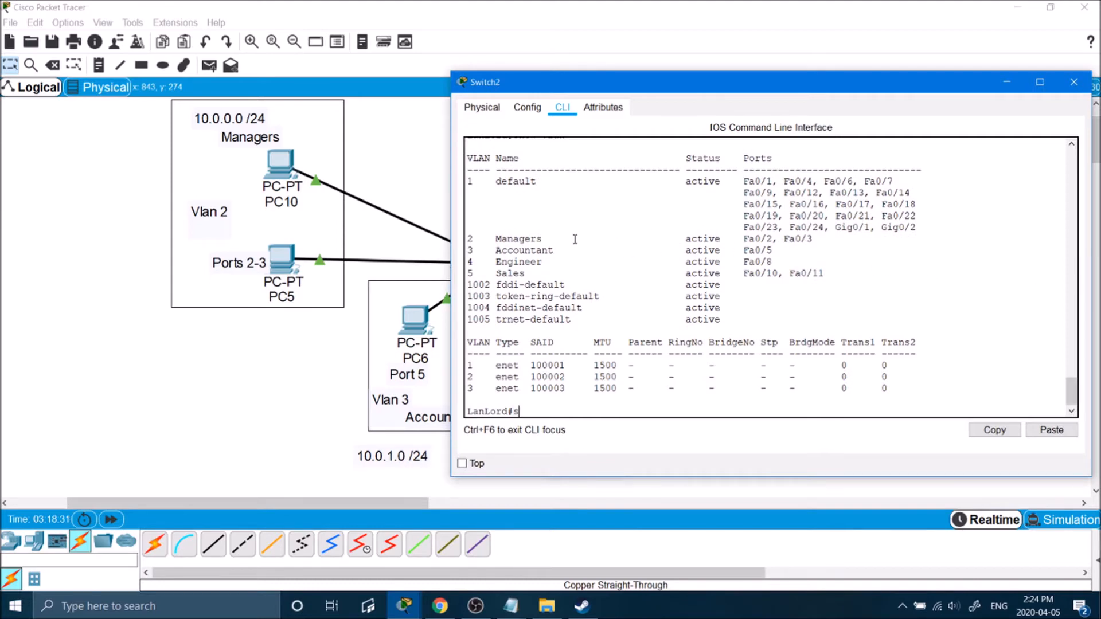
pyautogui.press('Return')
pyautogui.press('Return')
pyautogui.press('Return')
pyautogui.press('Return')
pyautogui.press('Return')
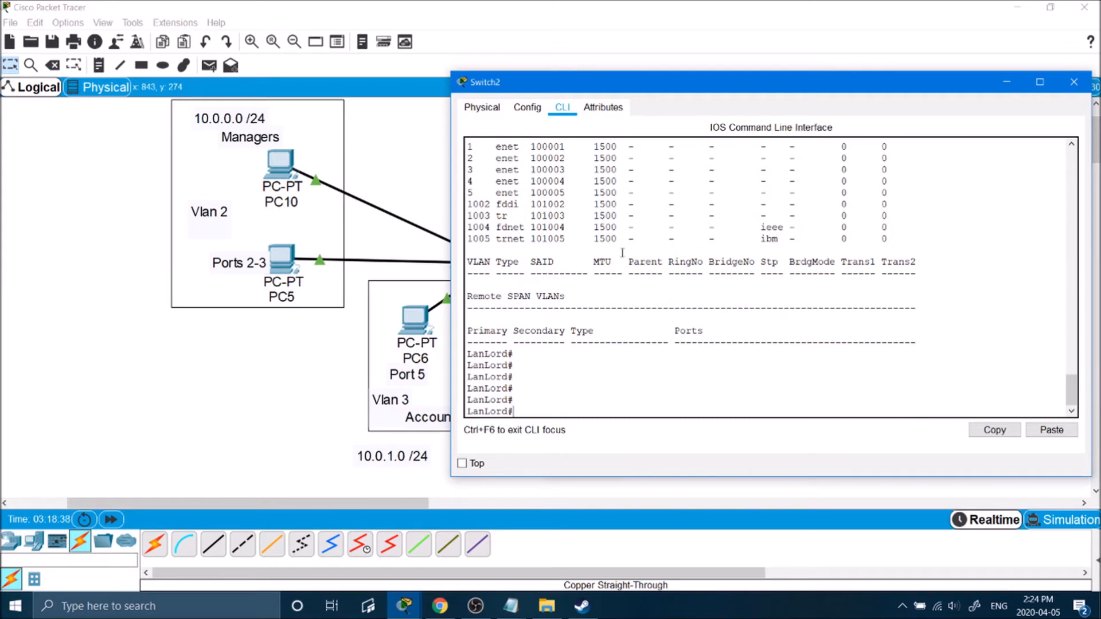
pyautogui.scroll(7, 622, 252)
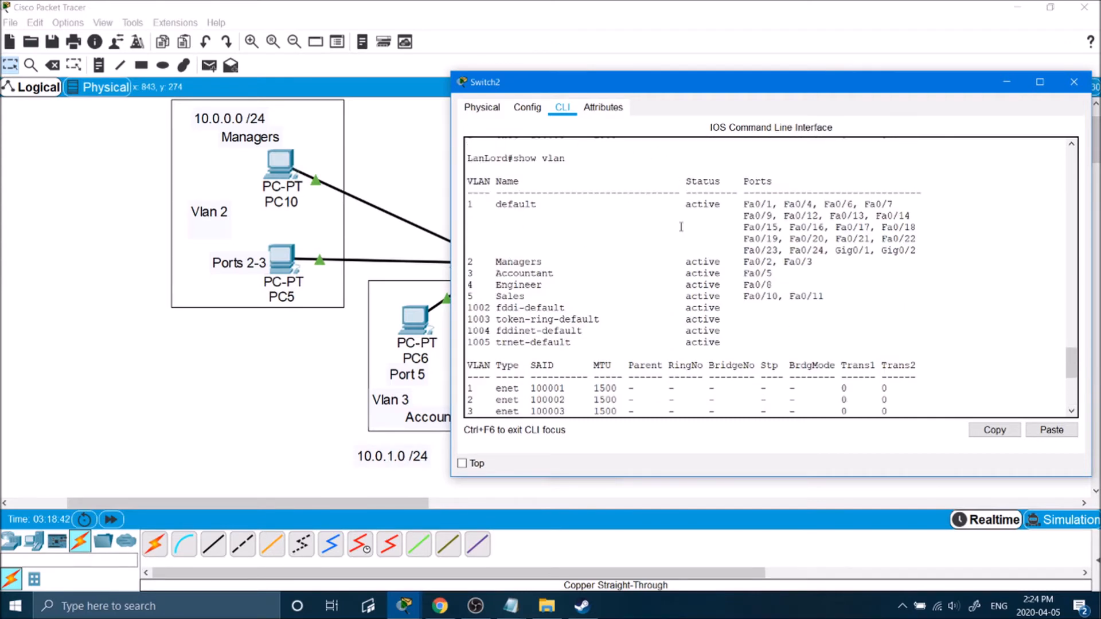
pyautogui.scroll(-7, 681, 223)
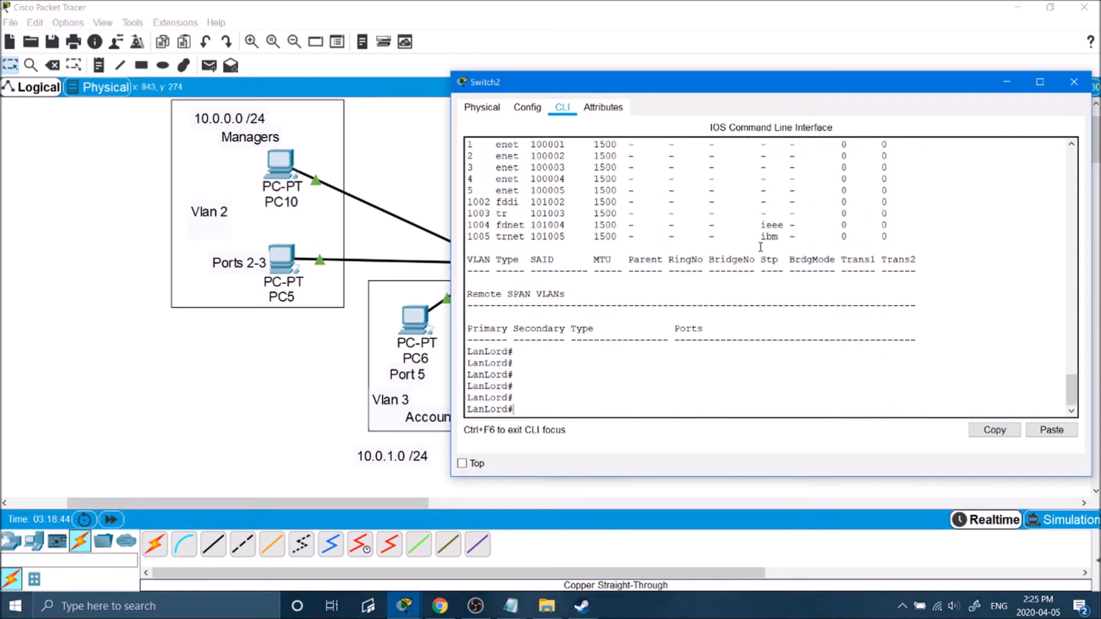
# Show the running config and check FastEthernet0/2 in VLAN 2 and FastEthernet0/5 in VLAN 3.
pyautogui.write('show running-config')
pyautogui.press('Return')
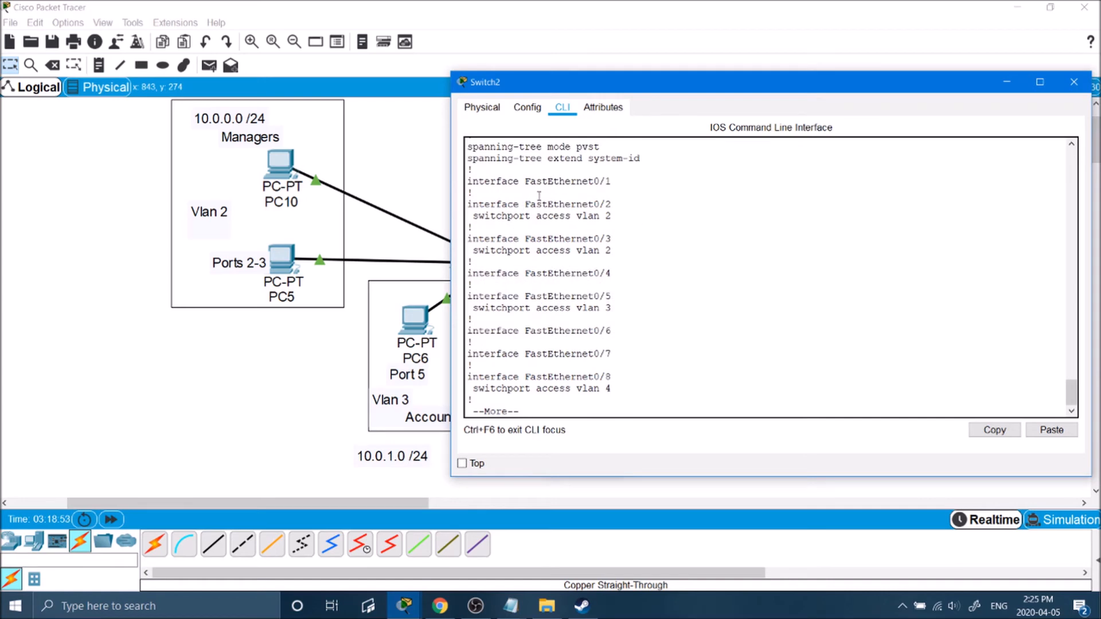
pyautogui.moveTo(525, 204); pyautogui.dragTo(613, 213)
pyautogui.click(612, 214)
pyautogui.moveTo(520, 296); pyautogui.dragTo(625, 311)
# Page through to the Vlan1–Vlan5 interface settings, noting Vlan1's shutdown line.
pyautogui.press('Return')
pyautogui.press('Return')
pyautogui.press('Return')
pyautogui.press('Return')
pyautogui.press('Return')
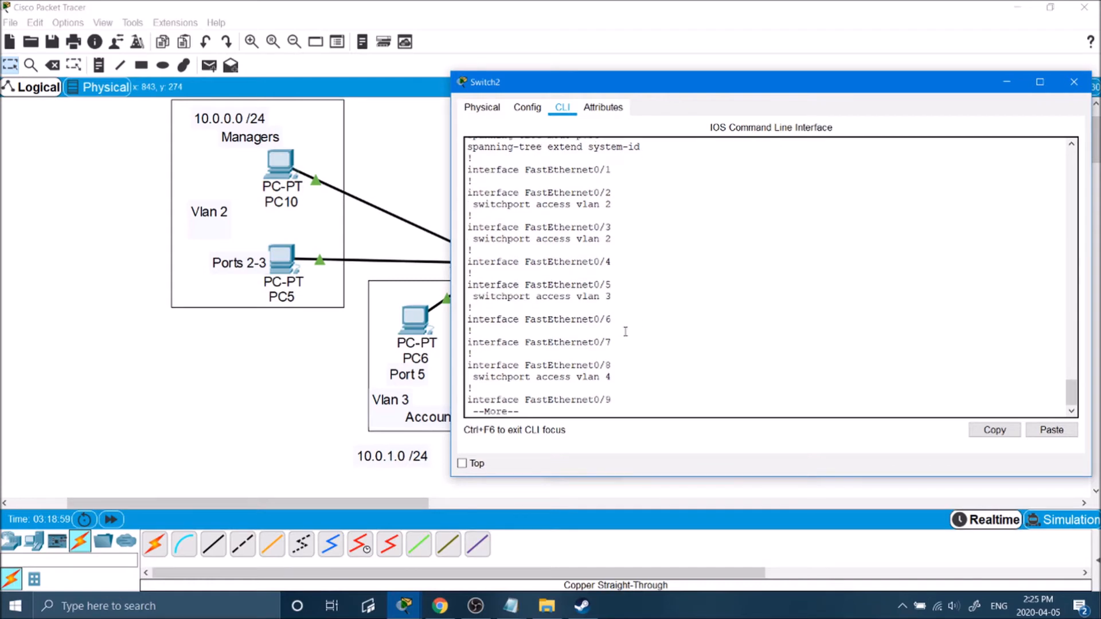
pyautogui.press('Return')
pyautogui.press('Return')
pyautogui.press('Return')
pyautogui.press('Return')
pyautogui.press('Return')
pyautogui.press('Return')
pyautogui.press('Return')
pyautogui.press('Return')
pyautogui.press('Return')
pyautogui.press('Return')
pyautogui.press('Return')
pyautogui.press('Return')
pyautogui.press('Return')
pyautogui.press('Return')
pyautogui.press('Return')
pyautogui.press('Return')
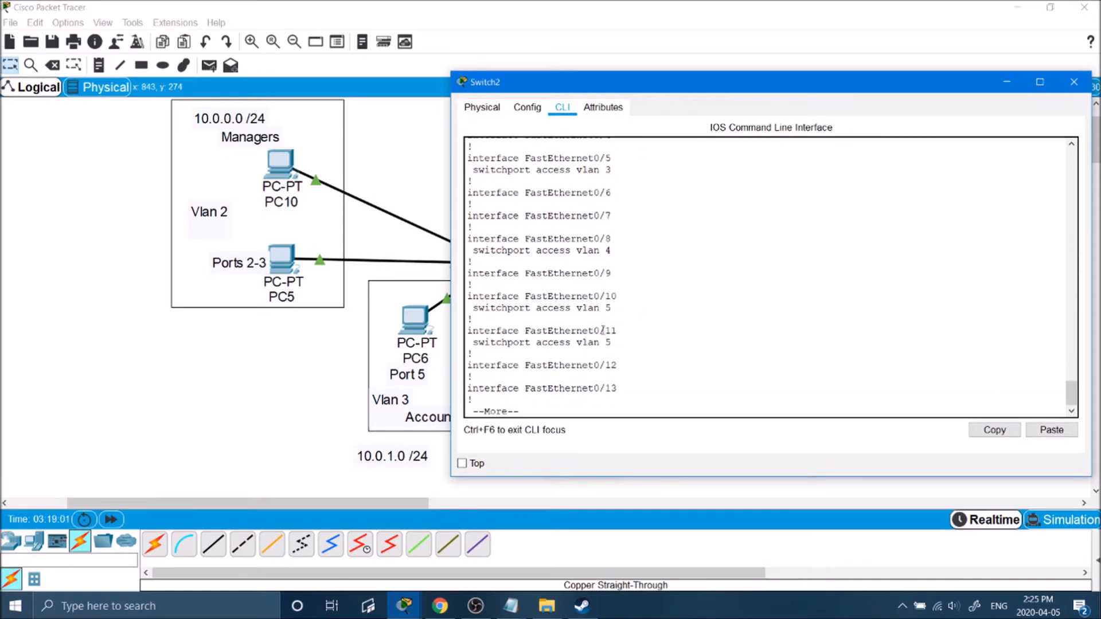
pyautogui.press('Return')
pyautogui.press('Return')
pyautogui.press('Return')
pyautogui.press('Return')
pyautogui.press('Return')
pyautogui.press('Return')
pyautogui.press('Return')
pyautogui.press('Return')
pyautogui.press('Return')
pyautogui.press('Return')
pyautogui.press('Return')
pyautogui.press('Return')
pyautogui.press('Return')
pyautogui.press('Return')
pyautogui.press('Return')
pyautogui.press('Return')
pyautogui.press('Return')
pyautogui.press('Return')
pyautogui.press('Return')
pyautogui.press('Return')
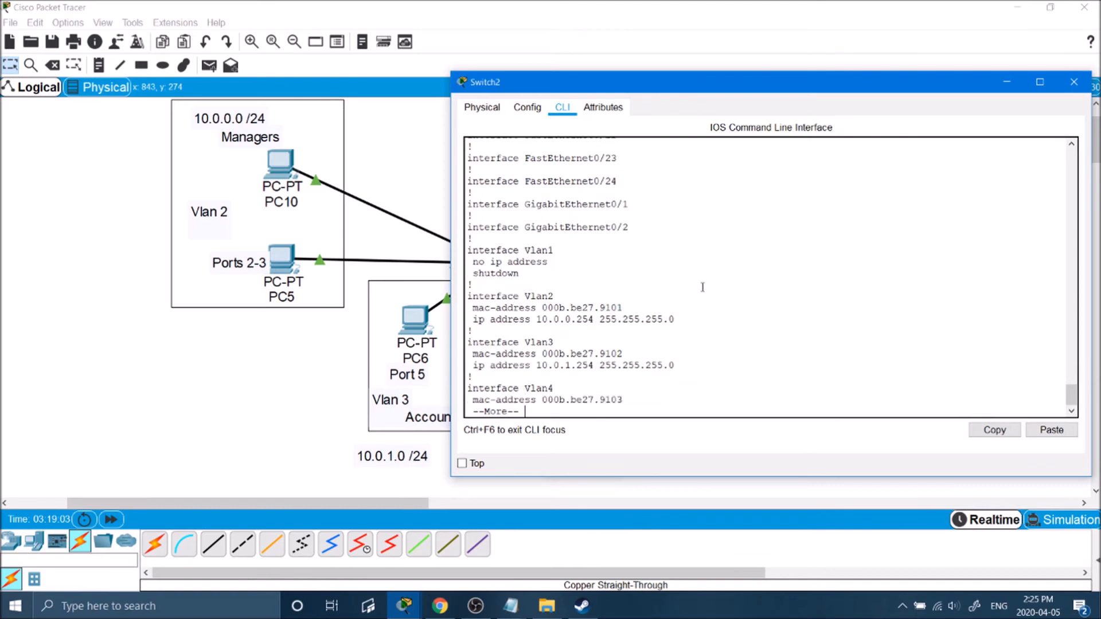
pyautogui.press('Return')
pyautogui.press('Return')
pyautogui.press('Return')
pyautogui.press('Return')
pyautogui.press('Return')
pyautogui.press('Return')
pyautogui.press('Return')
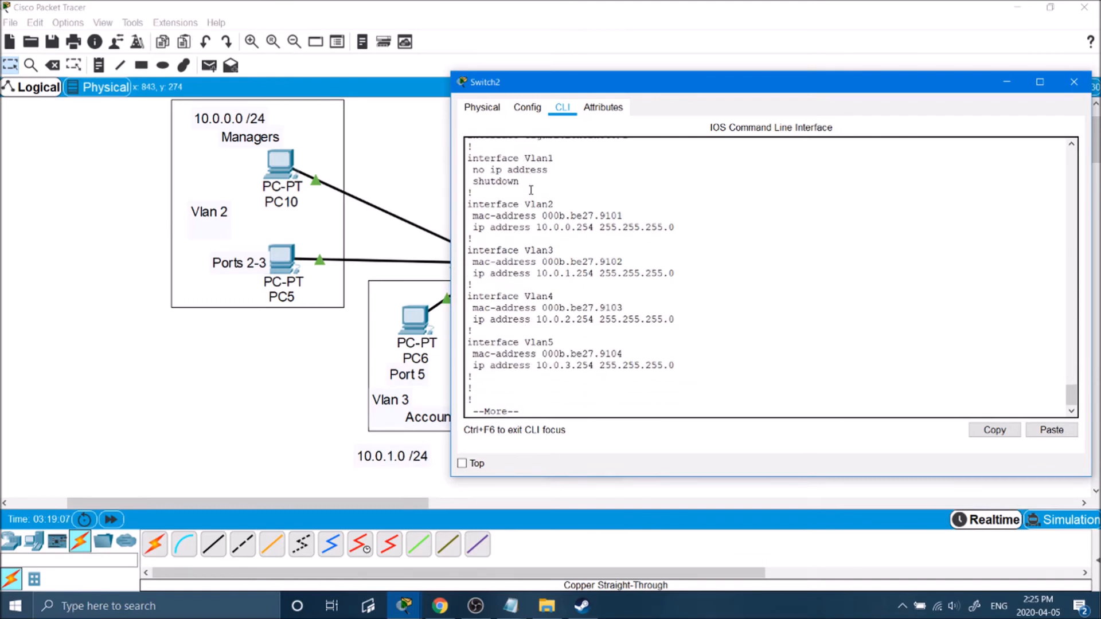
pyautogui.moveTo(522, 181); pyautogui.dragTo(473, 170)
pyautogui.click(526, 184)
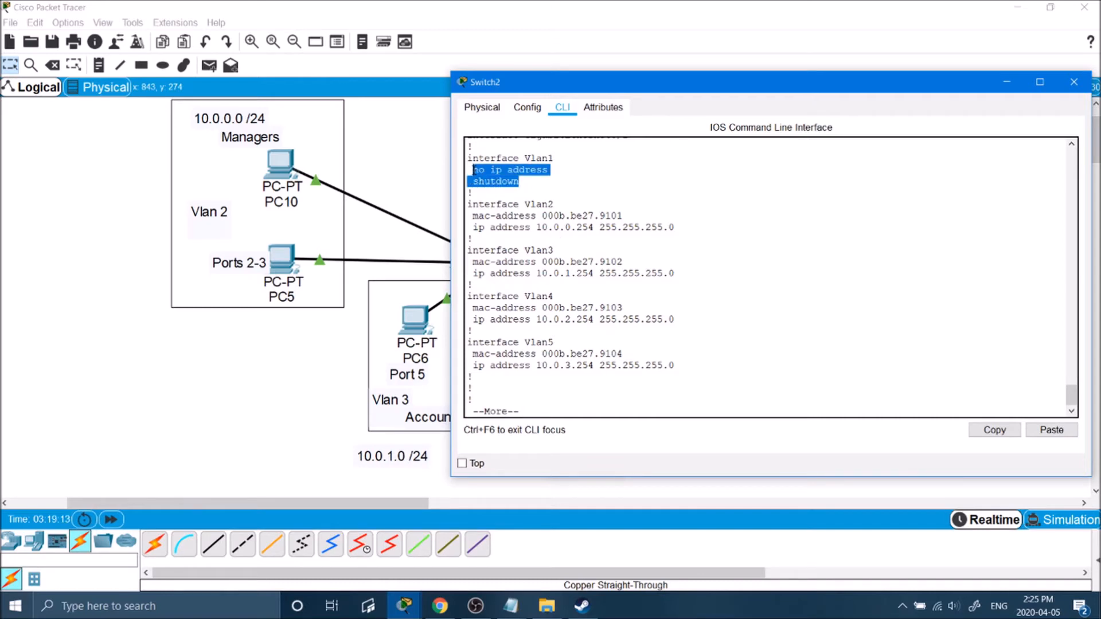
pyautogui.click(516, 196)
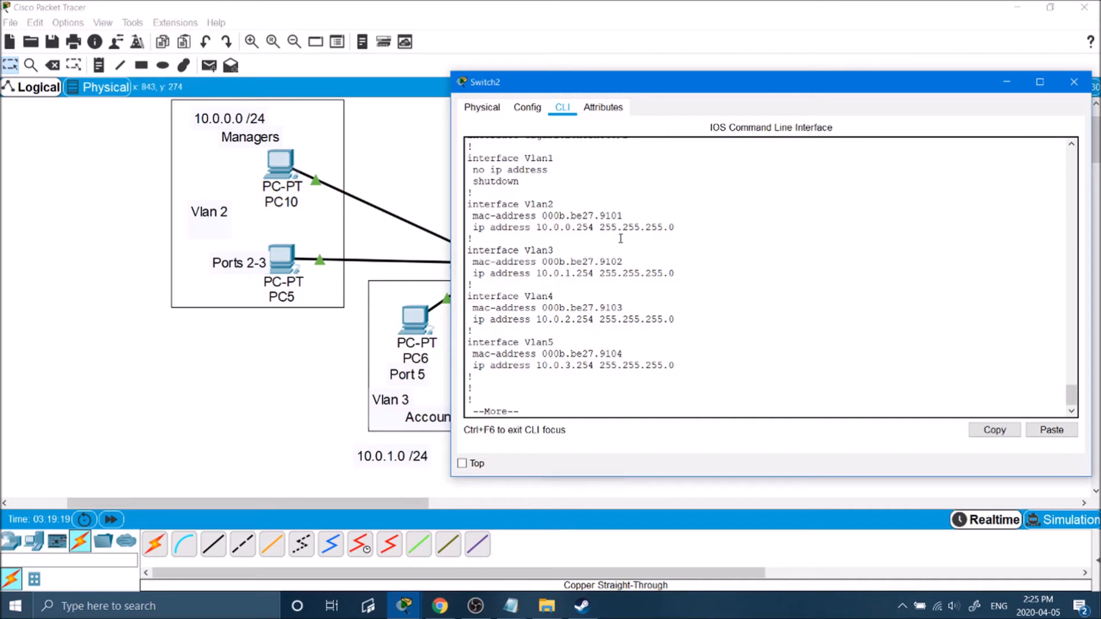
pyautogui.press('q')
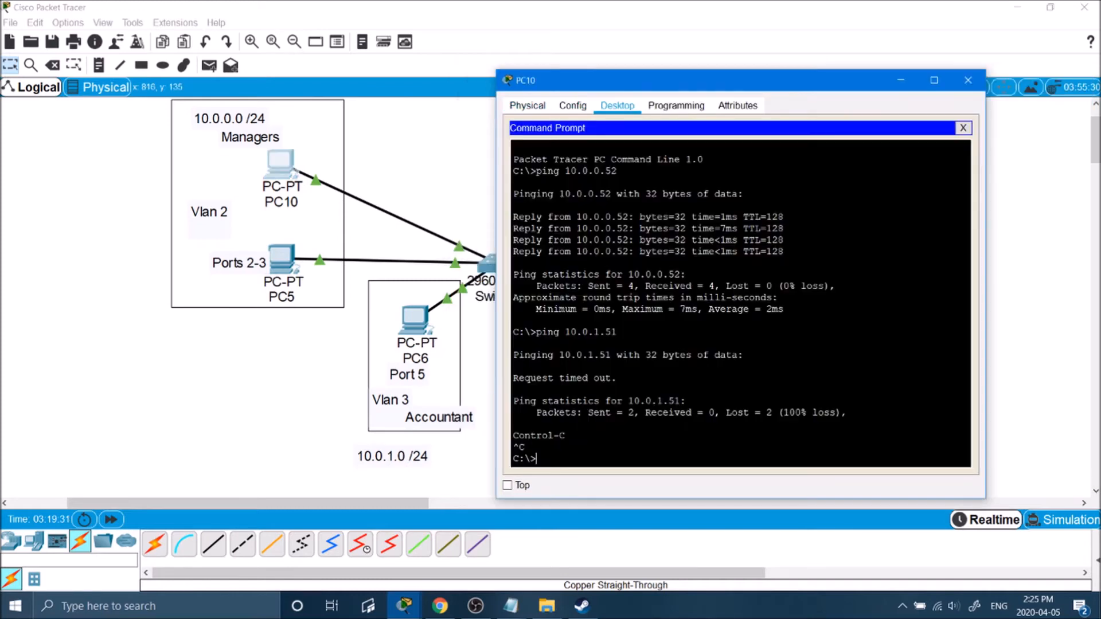
# Re-run the ping from PC10 to 10.0.1.51 and stop it after timeouts.
pyautogui.press('Up')
pyautogui.press('Return')
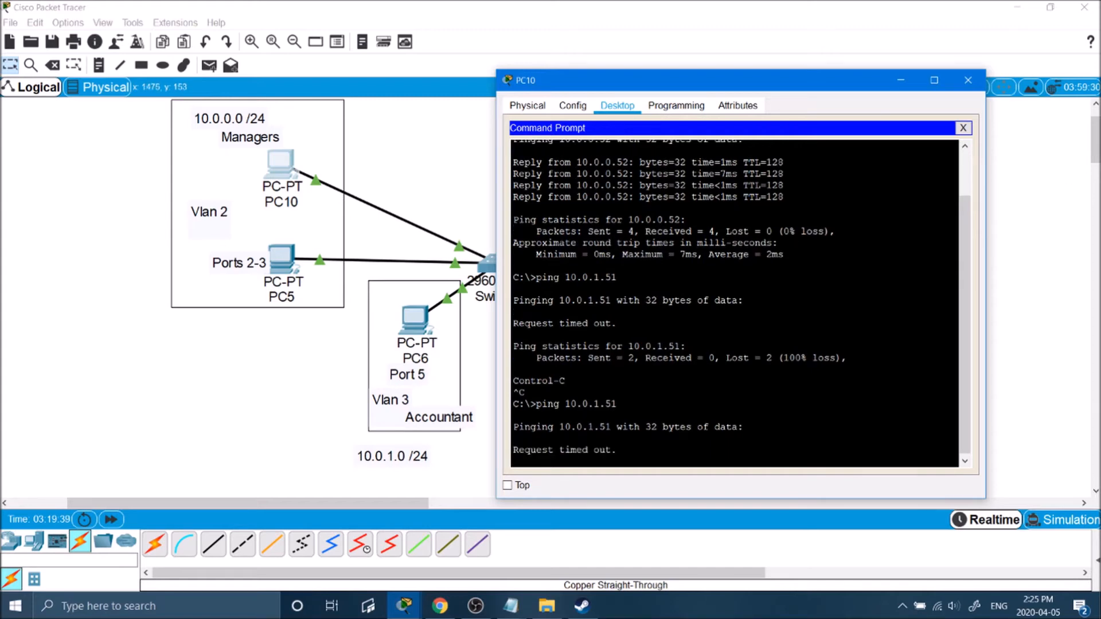
pyautogui.hotkey('ctrl', 'c')
# Close PC10's window to reveal the full topology.
pyautogui.click(900, 80)
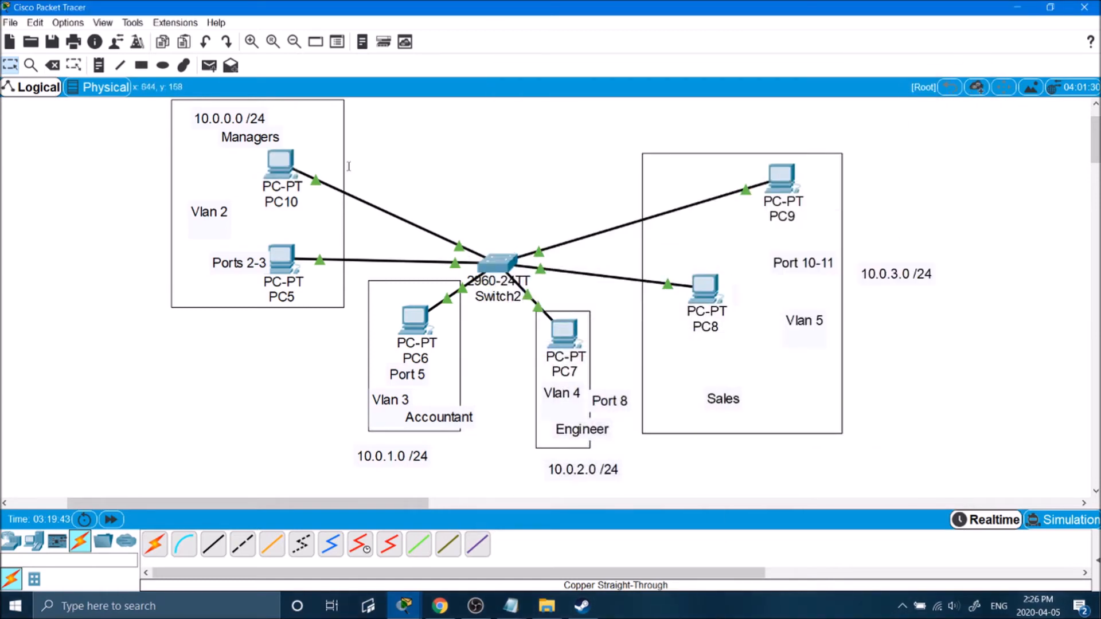
pyautogui.moveTo(270, 163); pyautogui.dragTo(274, 167)
pyautogui.click(274, 167)
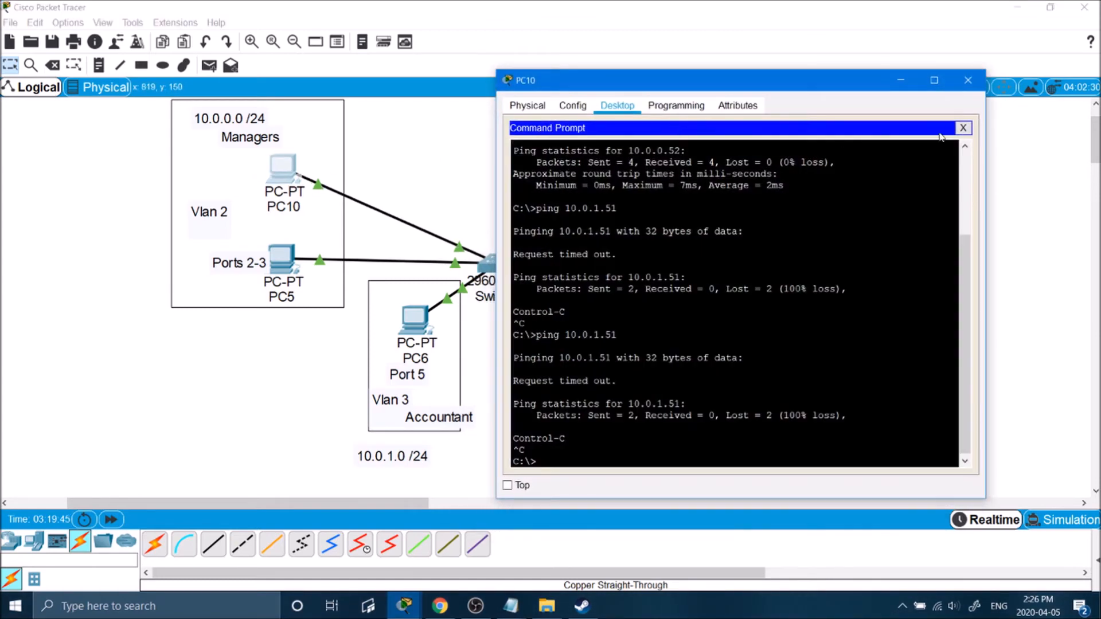
pyautogui.click(968, 80)
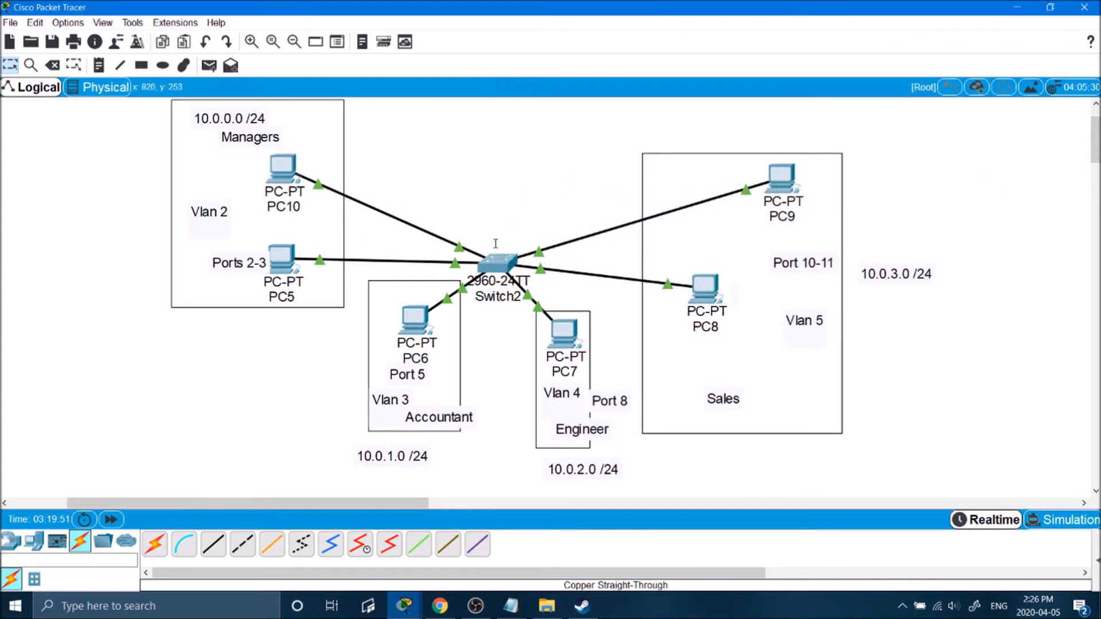
# Place a 2960 switch, Switch3, on an empty area of the canvas.
pyautogui.click(11, 542)
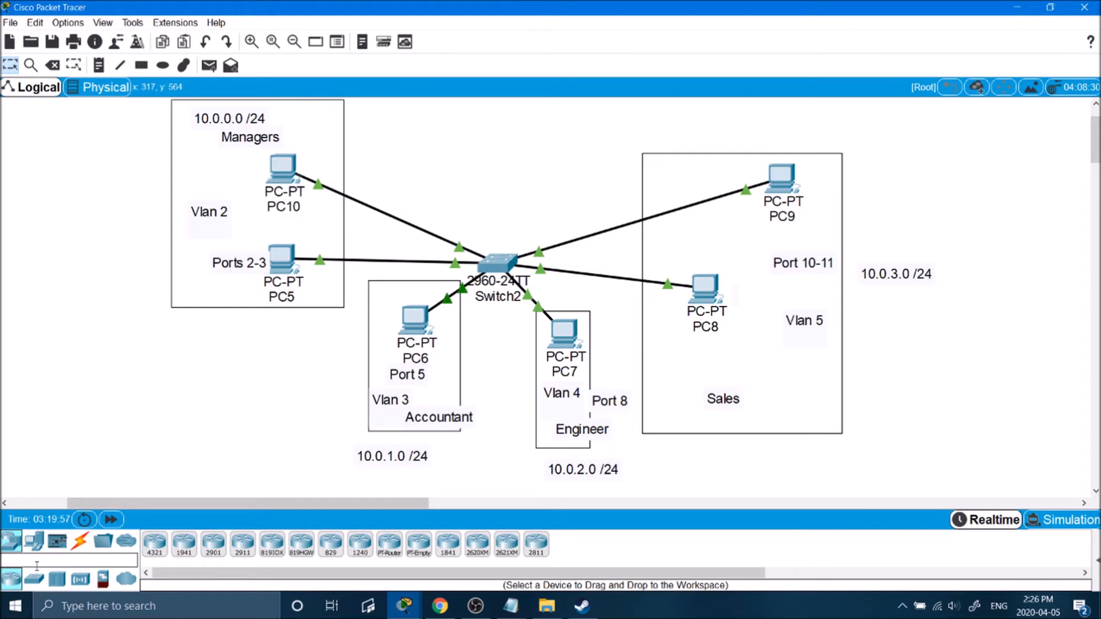
pyautogui.click(34, 579)
pyautogui.moveTo(362, 502); pyautogui.dragTo(699, 490)
pyautogui.click(155, 544)
pyautogui.click(310, 264)
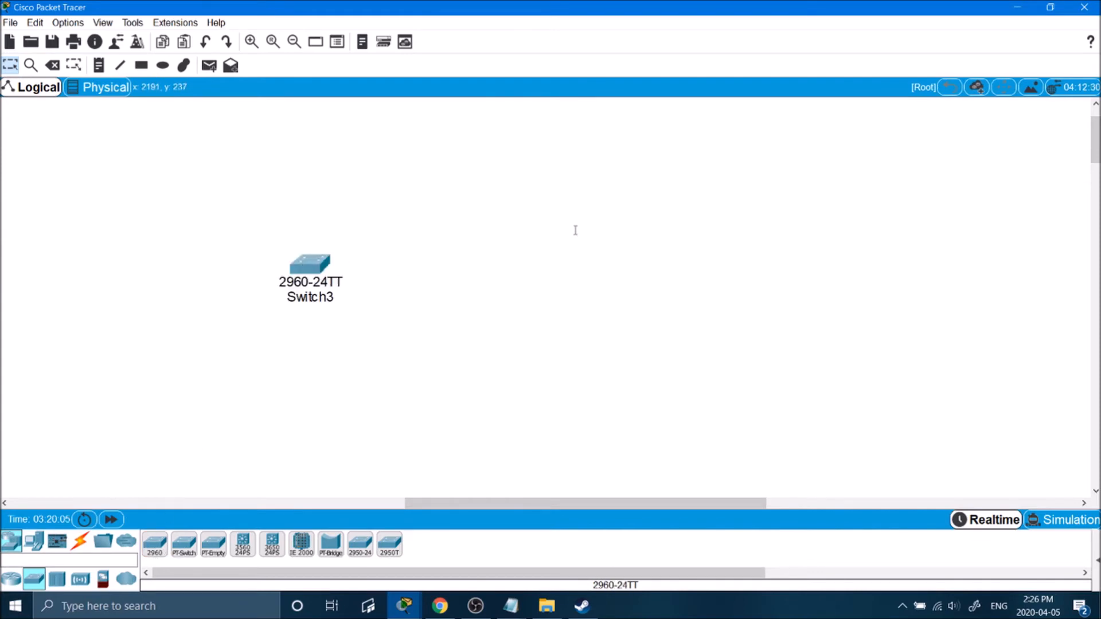
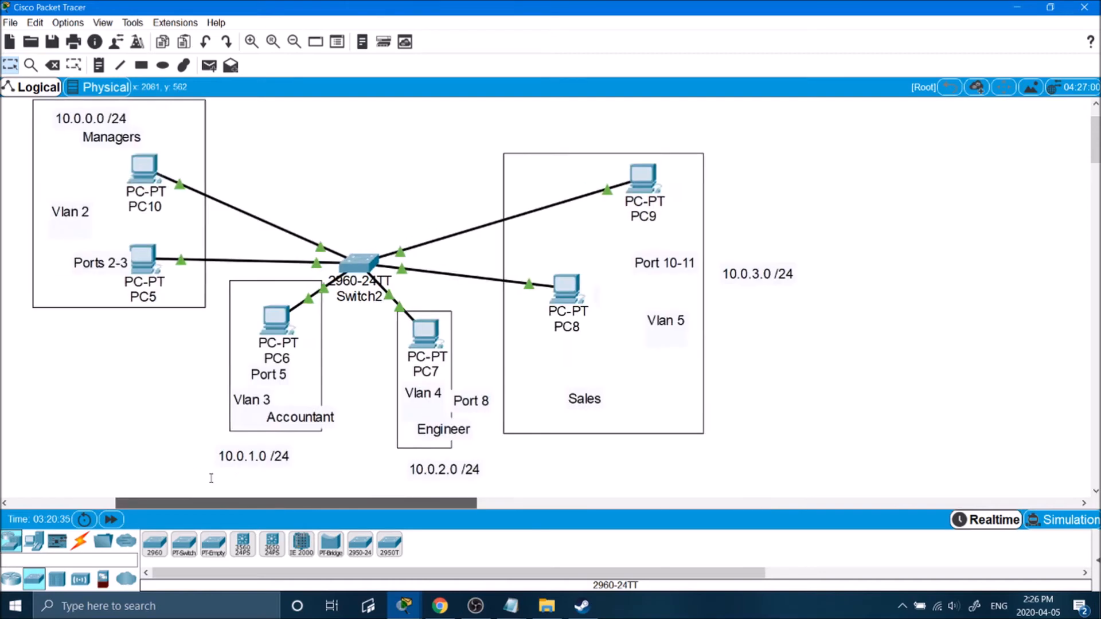
# Select and clear the Managers, Sales, Accountant and Engineer VLAN groups to review the layout.
pyautogui.hscroll(-2, 83, 134)
pyautogui.moveTo(84, 134); pyautogui.dragTo(254, 337)
pyautogui.click(334, 208)
pyautogui.moveTo(508, 135); pyautogui.dragTo(867, 396)
pyautogui.click(882, 410)
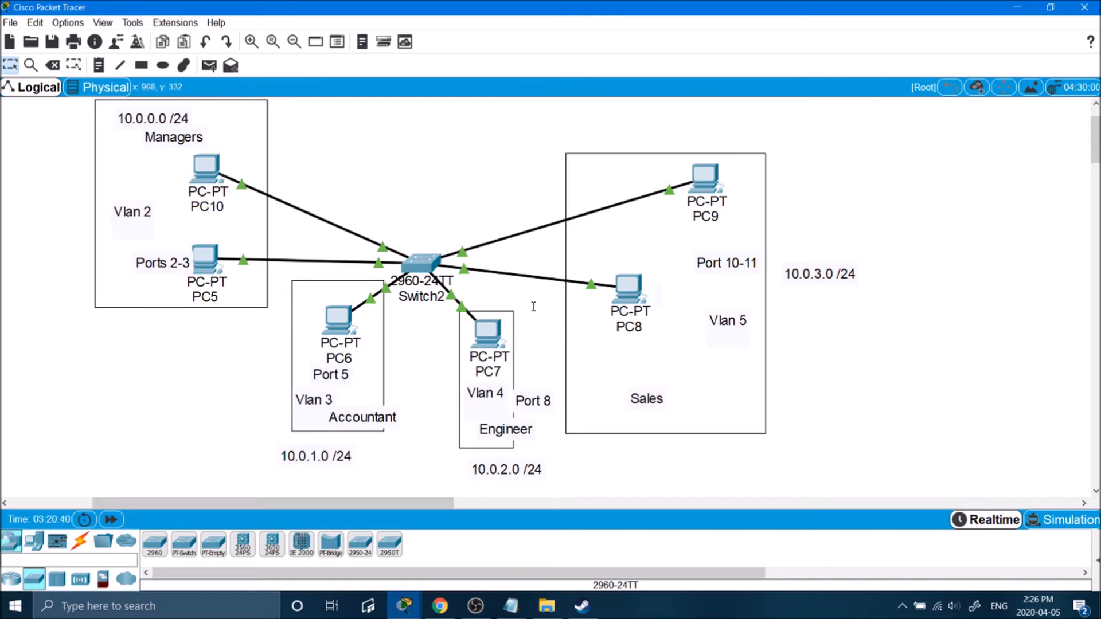
pyautogui.moveTo(533, 306); pyautogui.dragTo(272, 476)
pyautogui.click(437, 179)
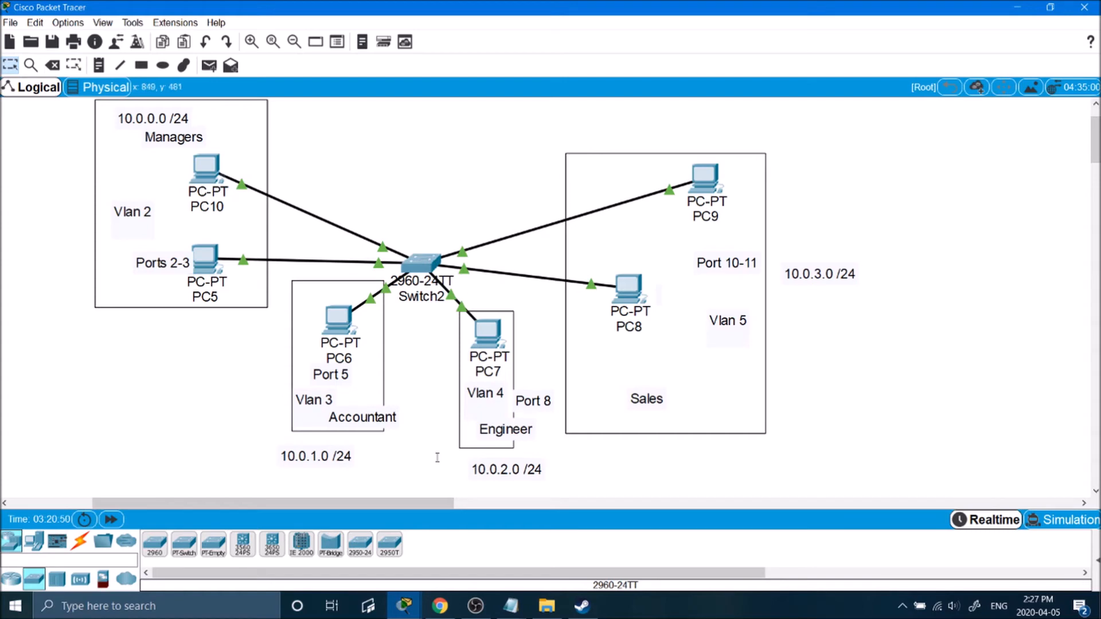
# Shift Switch3 slightly and place a 2901 router, Router0, beside it.
pyautogui.moveTo(475, 502); pyautogui.dragTo(712, 501)
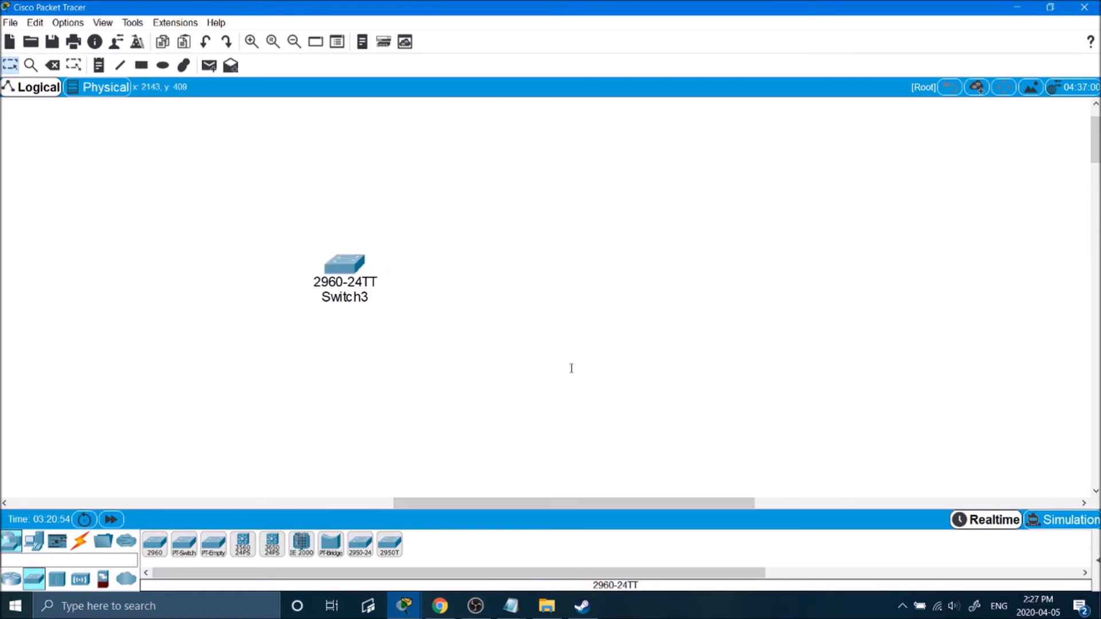
pyautogui.moveTo(341, 261); pyautogui.dragTo(371, 281)
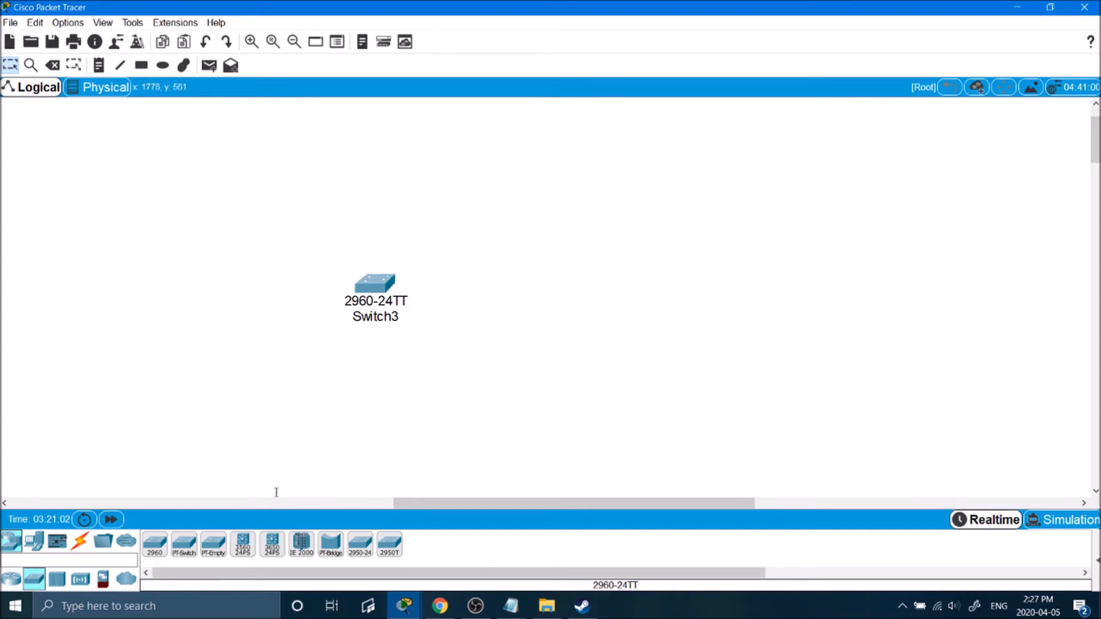
pyautogui.click(10, 579)
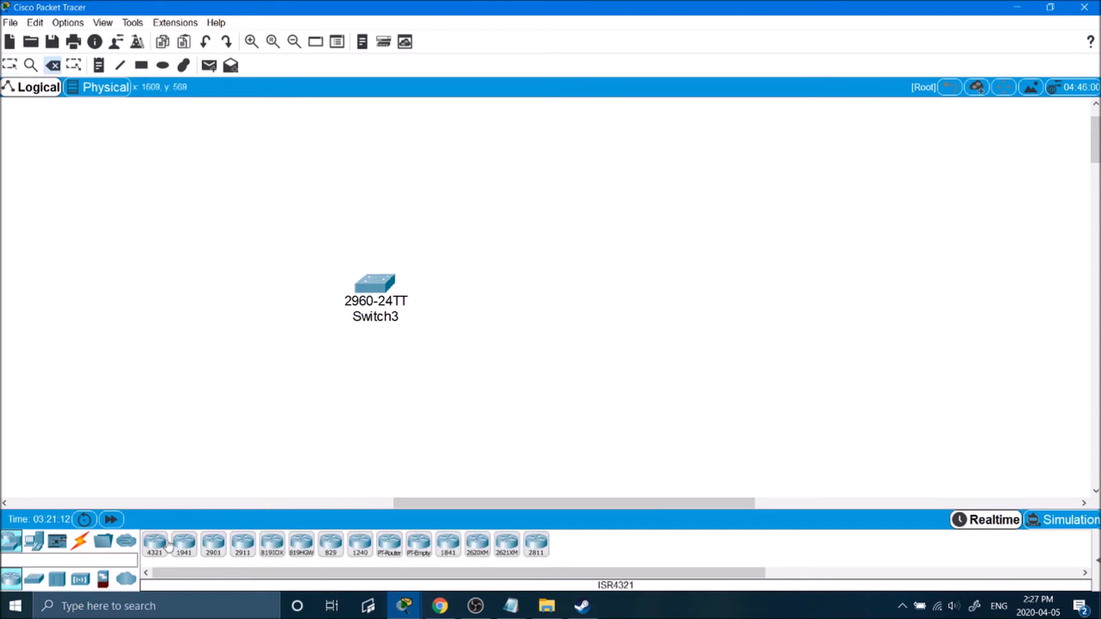
pyautogui.click(214, 543)
pyautogui.click(557, 278)
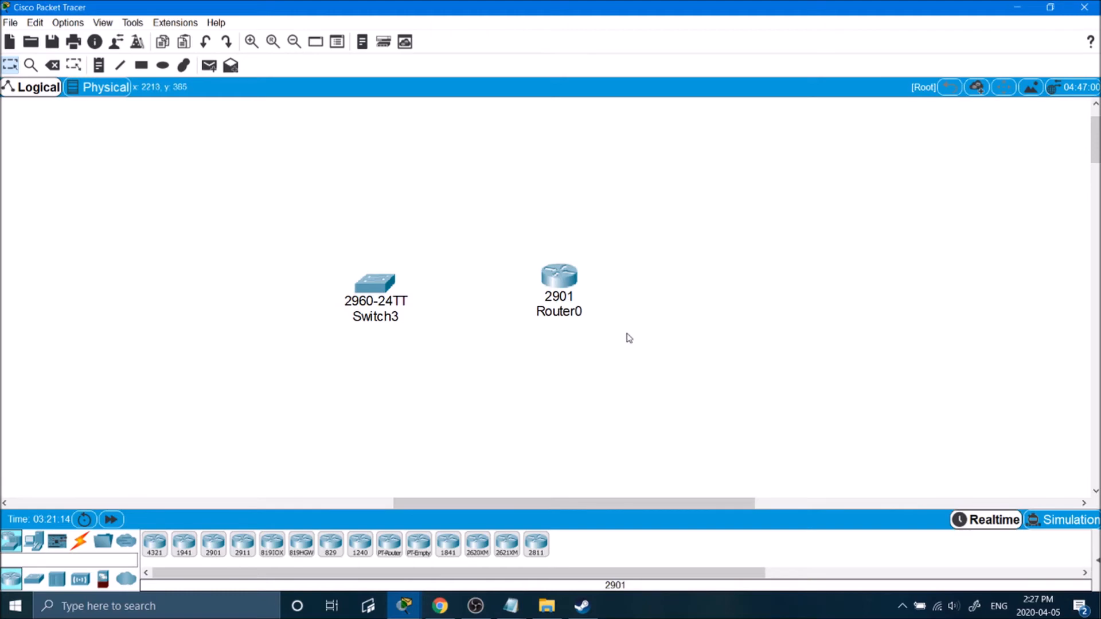
pyautogui.moveTo(570, 281); pyautogui.dragTo(568, 292)
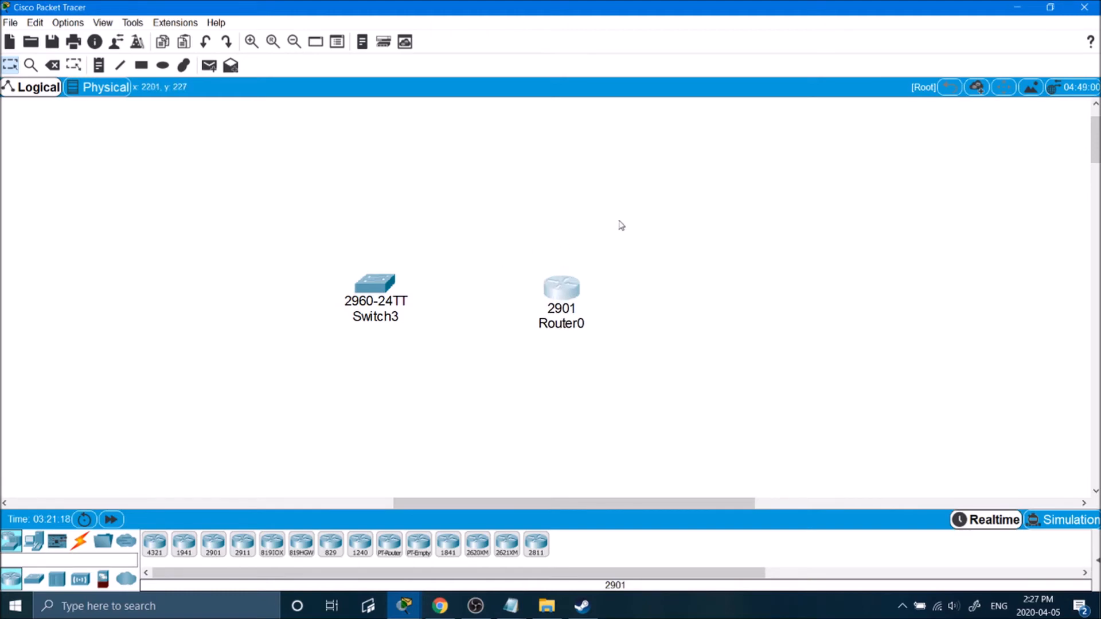
pyautogui.moveTo(565, 288)
pyautogui.mouseDown()
pyautogui.moveTo(571, 277)
pyautogui.moveTo(566, 286)
pyautogui.mouseUp()
pyautogui.click(575, 219)
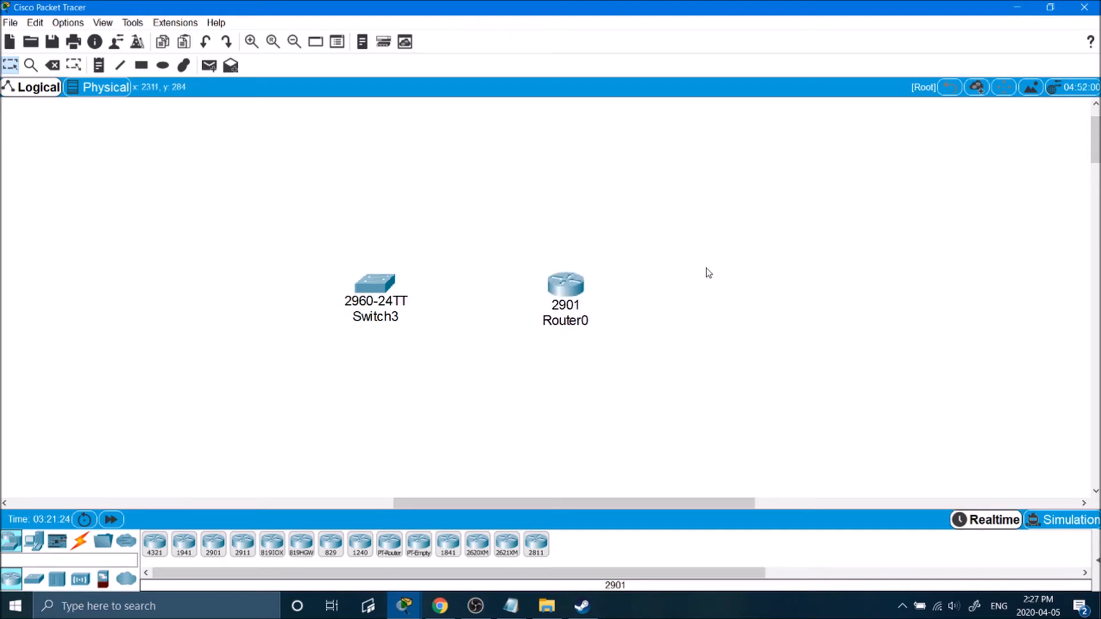
# Place a second 2901 router, Router1, above Switch2.
pyautogui.moveTo(649, 502); pyautogui.dragTo(329, 503)
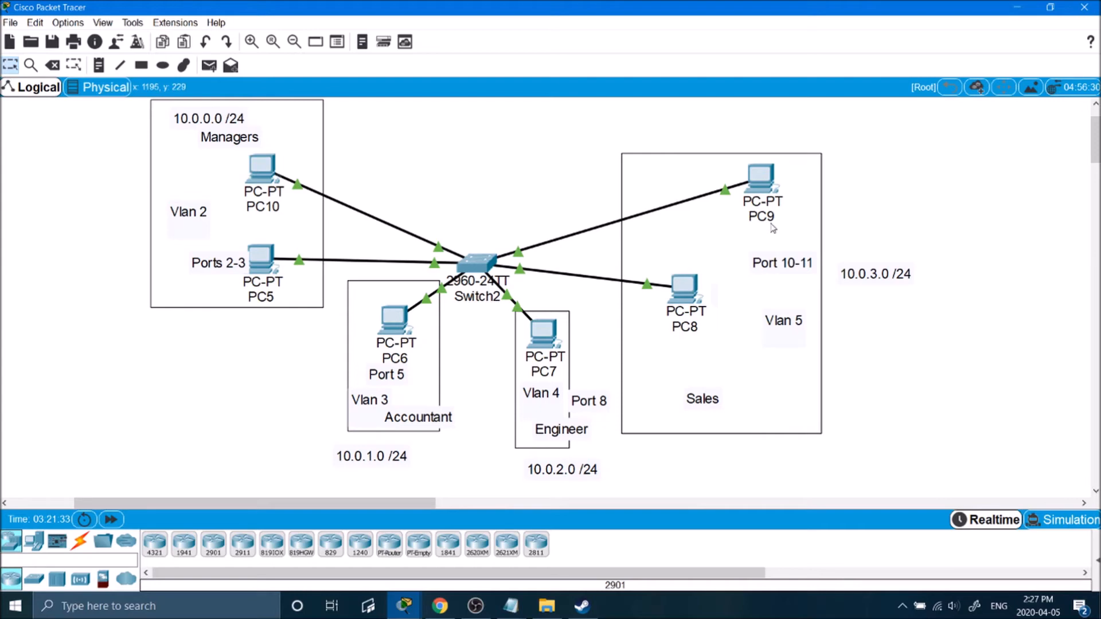
pyautogui.click(213, 544)
pyautogui.click(476, 138)
pyautogui.moveTo(480, 143); pyautogui.dragTo(473, 140)
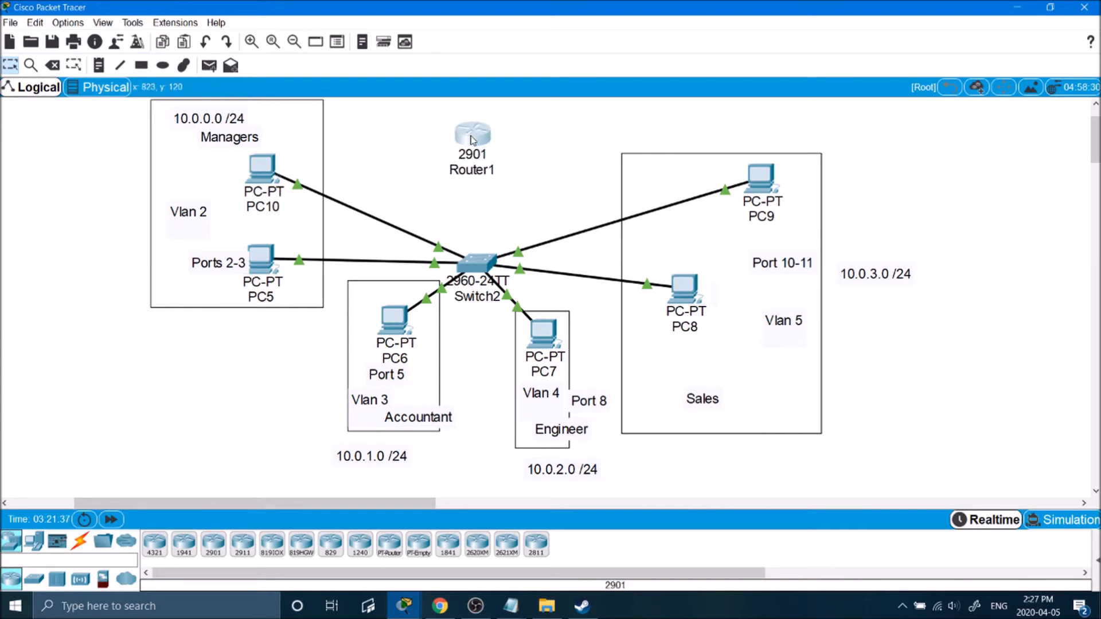
pyautogui.moveTo(398, 504); pyautogui.dragTo(718, 501)
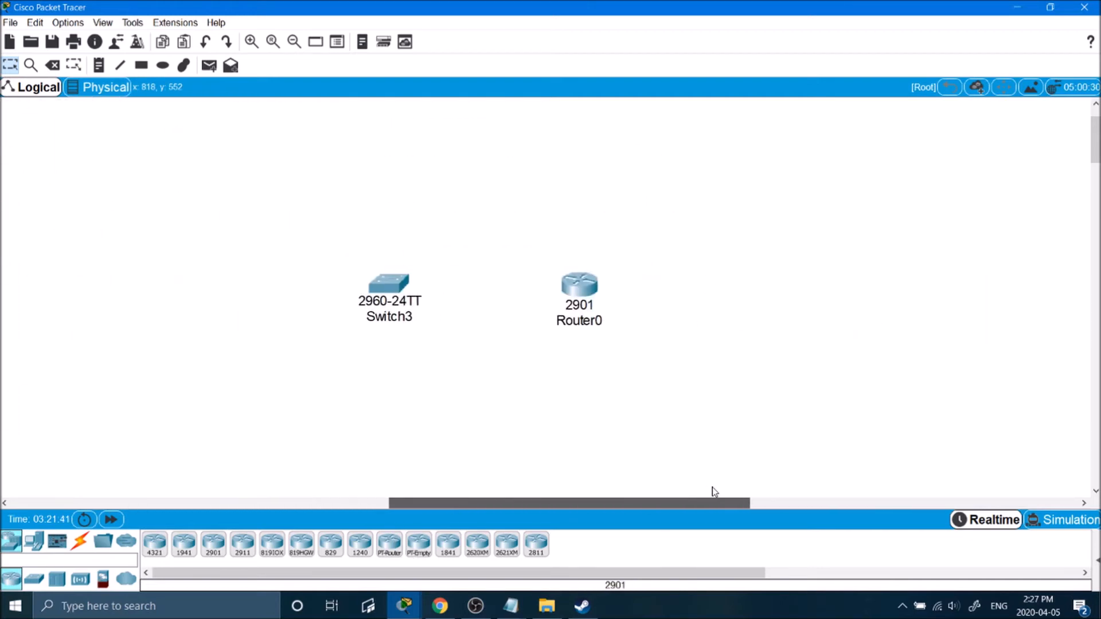
# Add a 3560-24PS multilayer switch, Multilayer Switch1, just right of Router0.
pyautogui.click(35, 579)
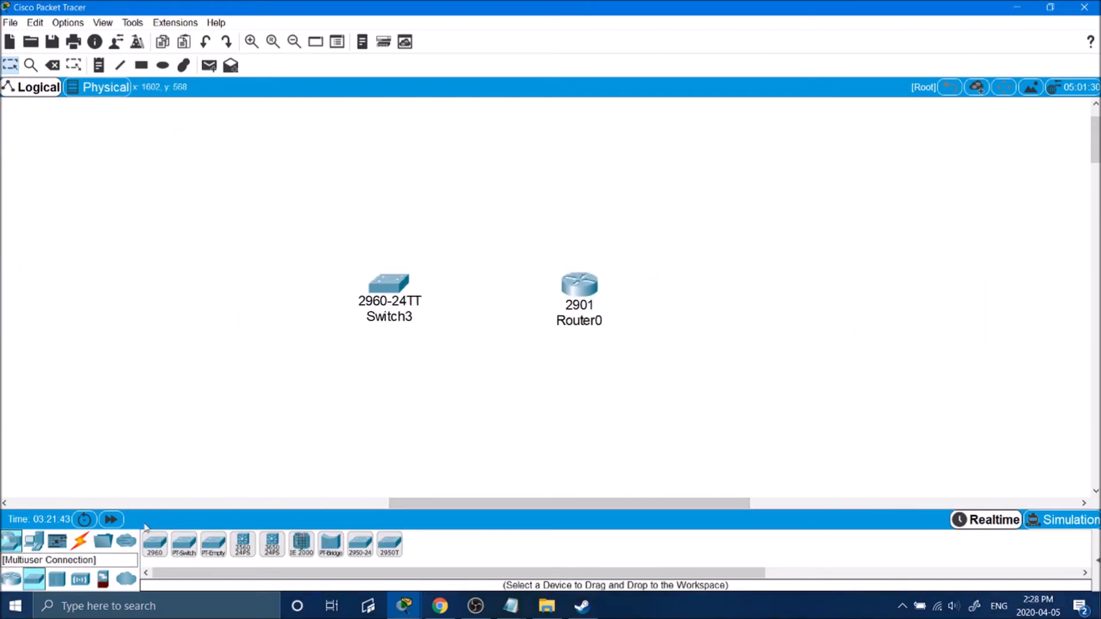
pyautogui.click(243, 544)
pyautogui.click(731, 291)
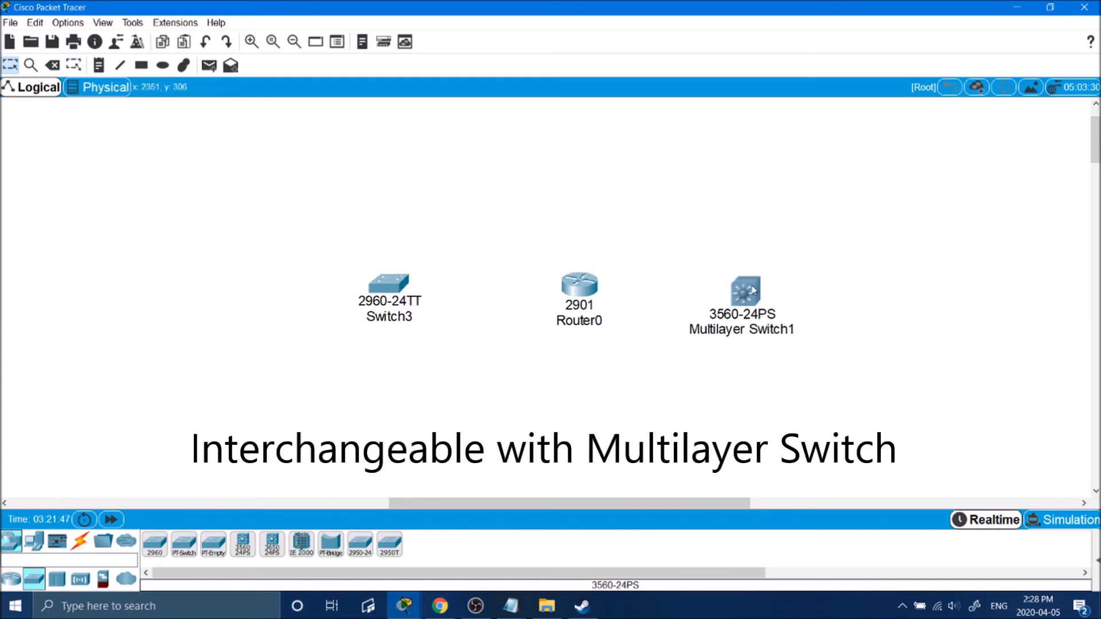
pyautogui.moveTo(745, 290); pyautogui.dragTo(764, 284)
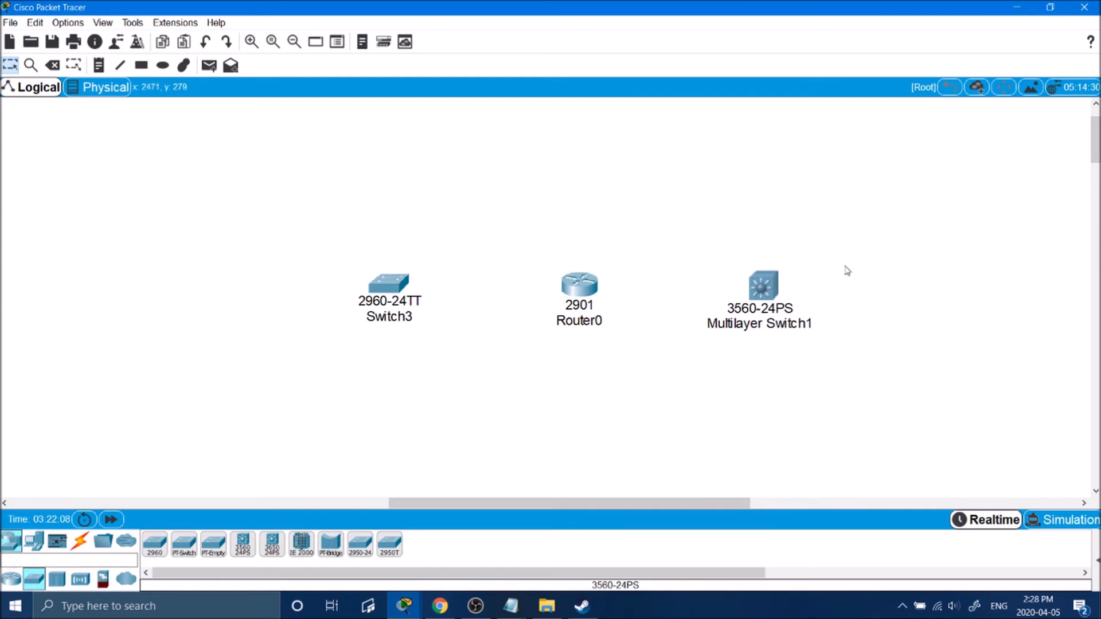
pyautogui.moveTo(730, 509); pyautogui.dragTo(396, 504)
pyautogui.moveTo(550, 136); pyautogui.dragTo(557, 137)
# Cable Switch2's GigabitEthernet0/1 to Router1 and nudge Router1 upward.
pyautogui.click(80, 540)
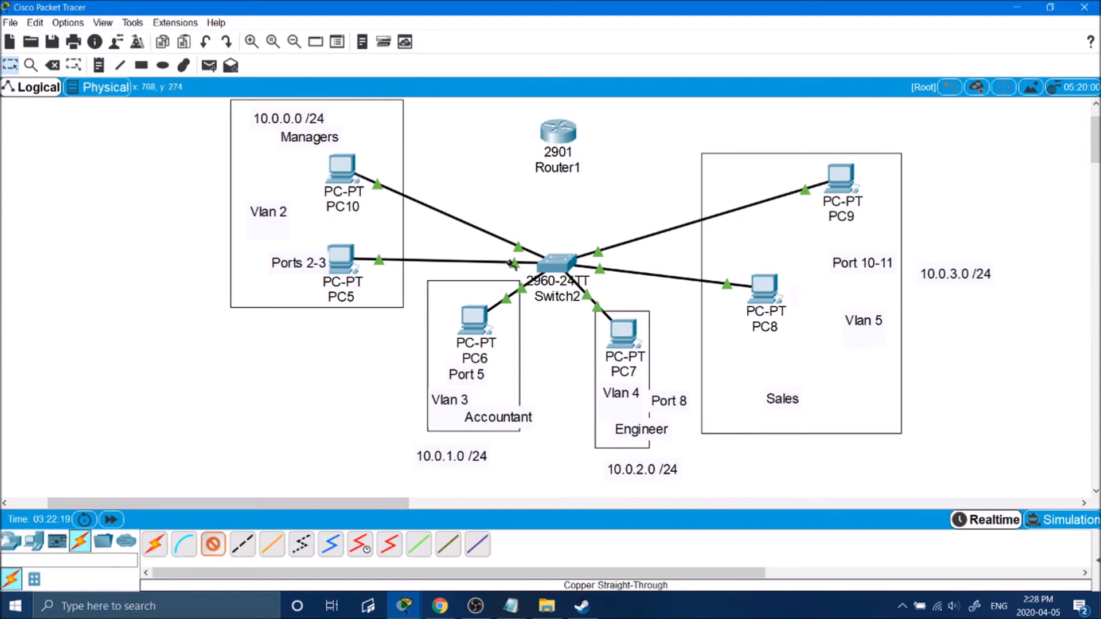
pyautogui.click(568, 270)
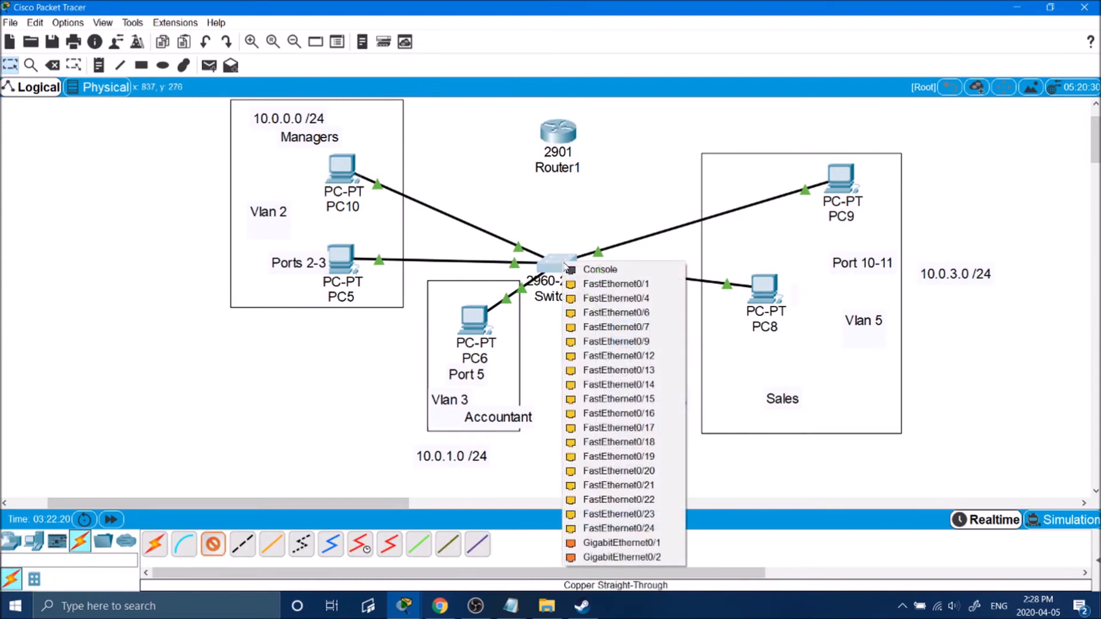
pyautogui.click(643, 544)
pyautogui.click(560, 137)
pyautogui.click(595, 190)
pyautogui.moveTo(554, 137); pyautogui.dragTo(550, 121)
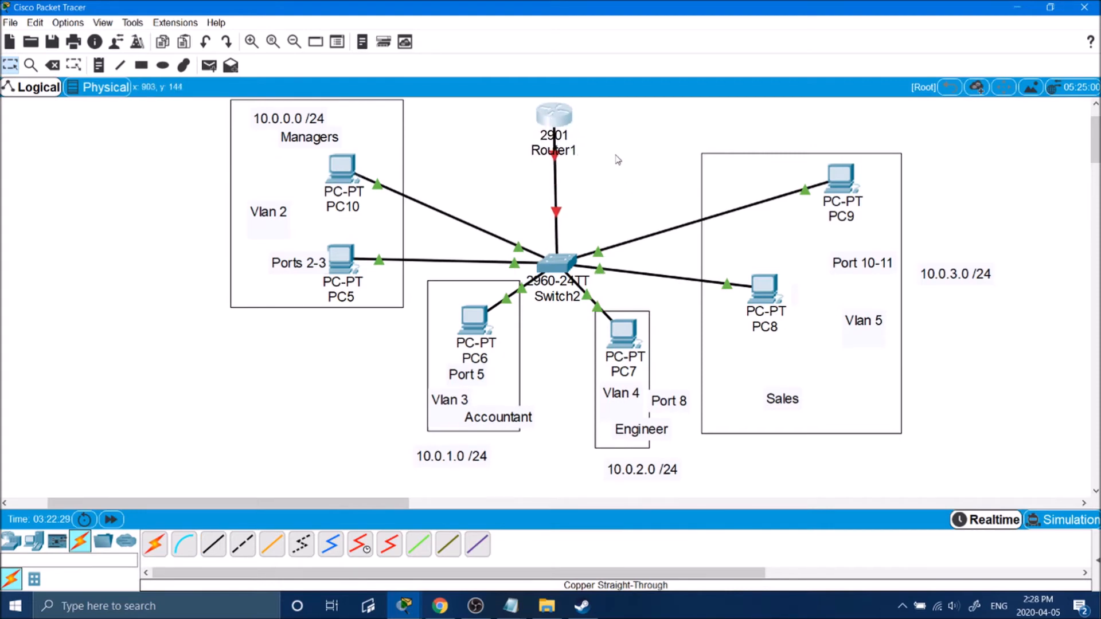
# Place a generic PC, PC11, above the Sales area.
pyautogui.scroll(1, 623, 162)
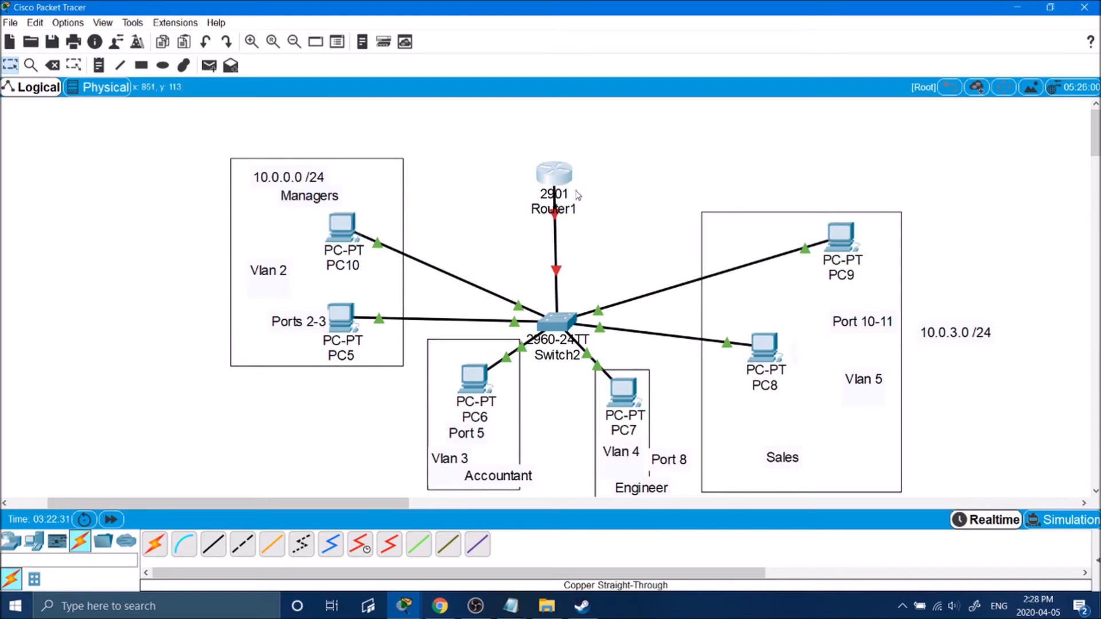
pyautogui.click(11, 540)
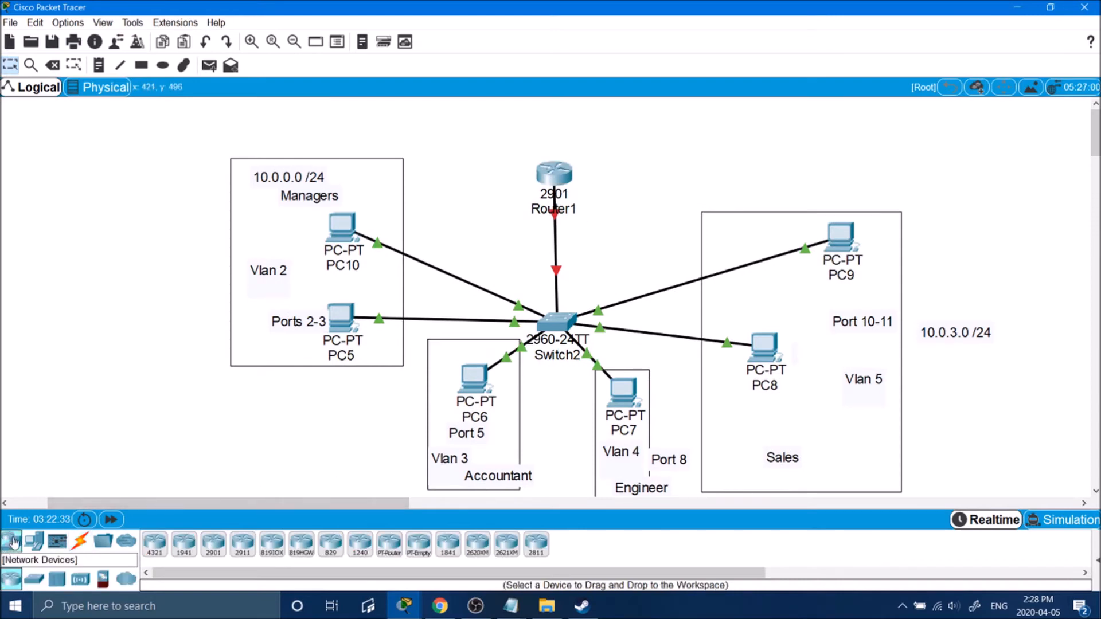
pyautogui.click(34, 541)
pyautogui.click(155, 544)
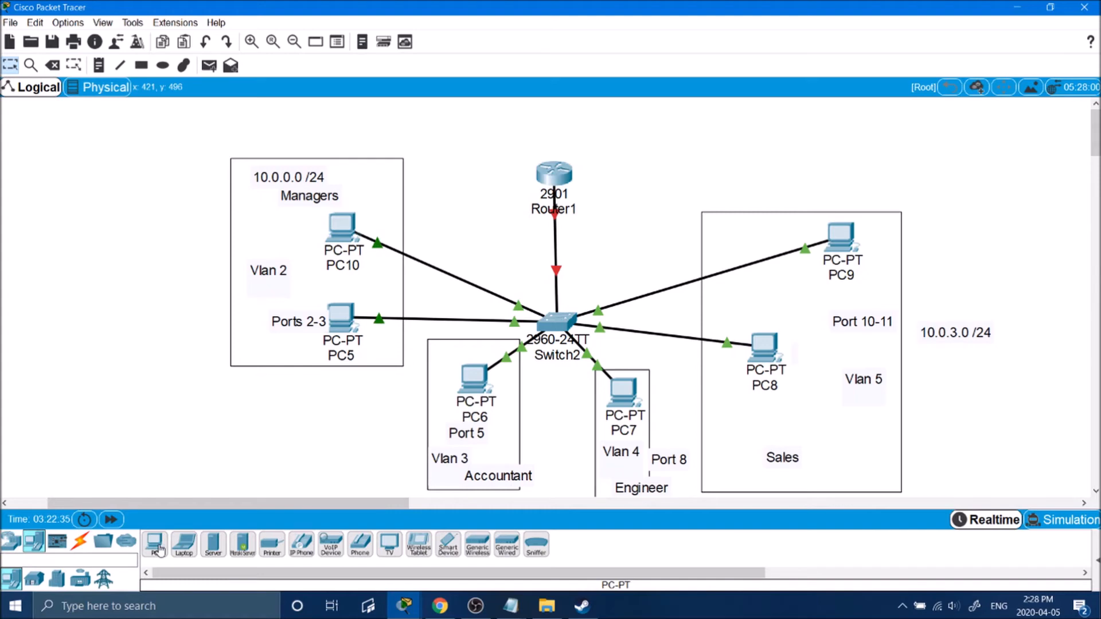
pyautogui.click(750, 171)
# Connect a Switch2 FastEthernet port to PC11's FastEthernet0 with copper straight-through cable.
pyautogui.click(80, 541)
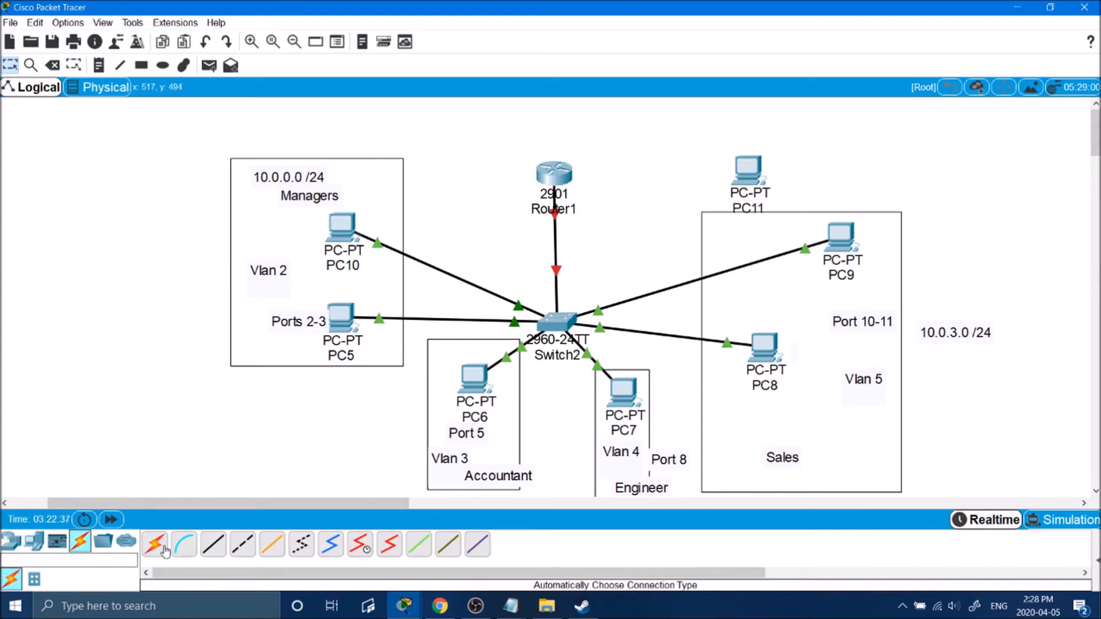
pyautogui.click(209, 549)
pyautogui.click(559, 322)
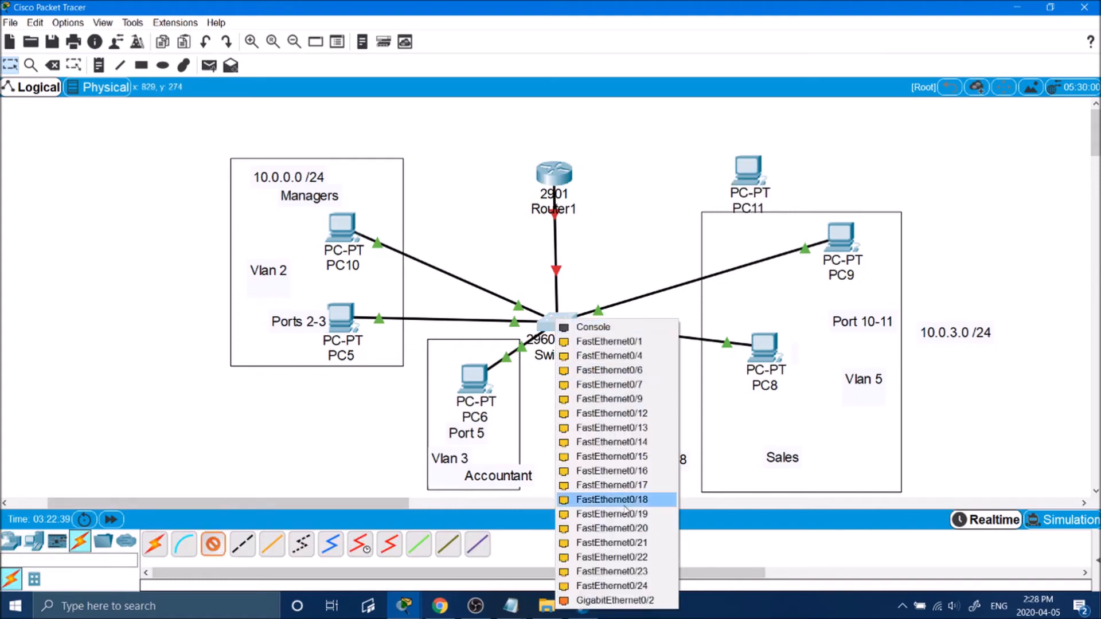
pyautogui.click(591, 515)
pyautogui.click(747, 172)
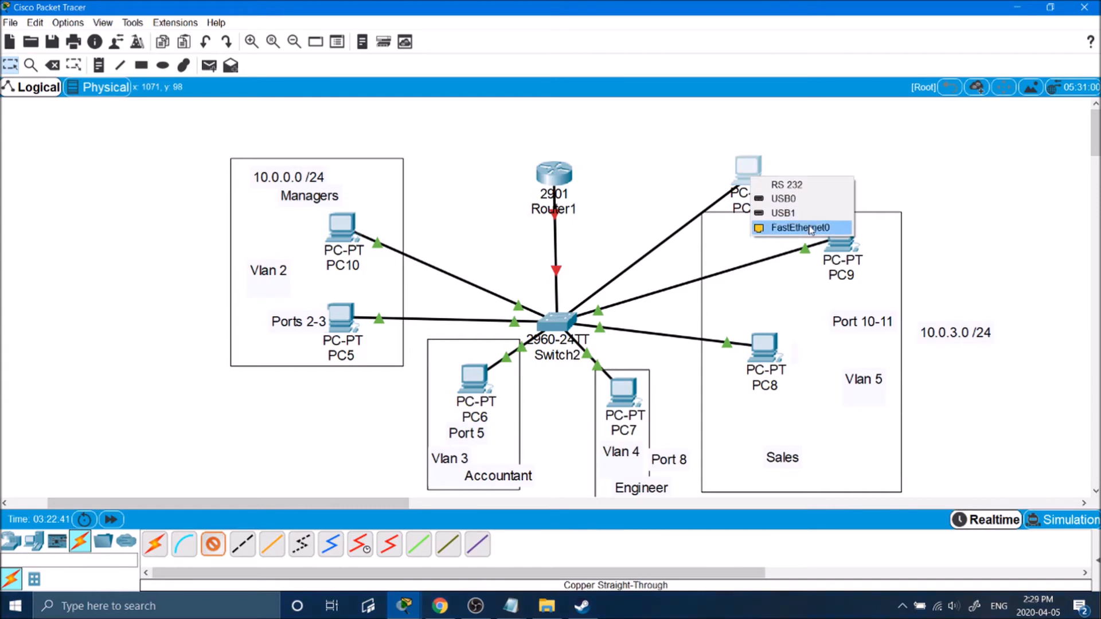
pyautogui.click(771, 228)
pyautogui.moveTo(742, 187); pyautogui.dragTo(728, 171)
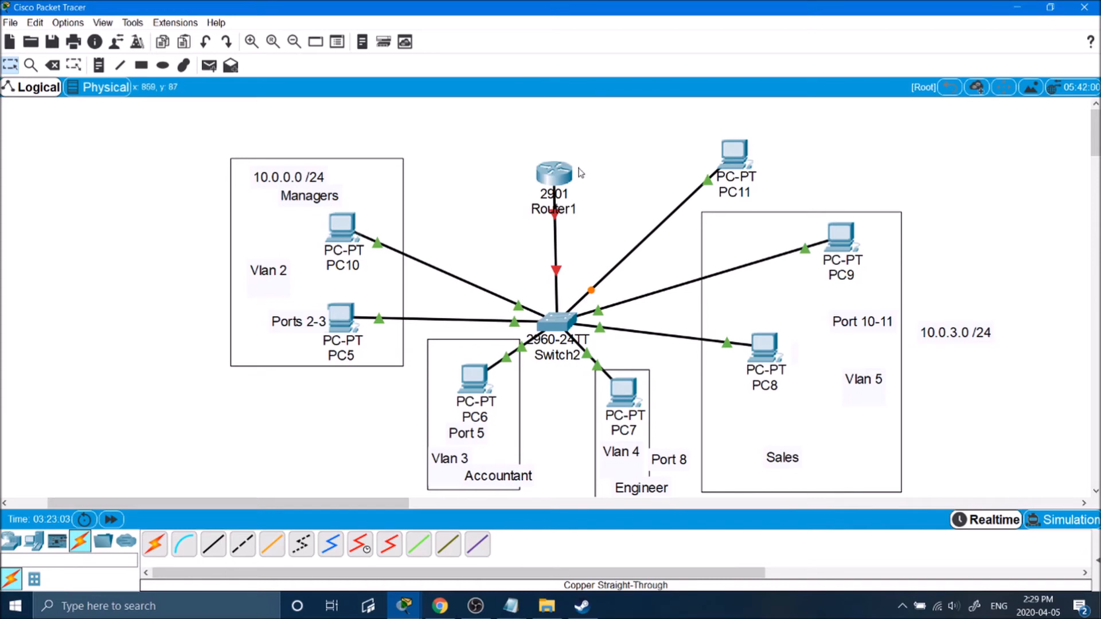
# Open Router1's window beside the diagram and show its CLI.
pyautogui.click(555, 171)
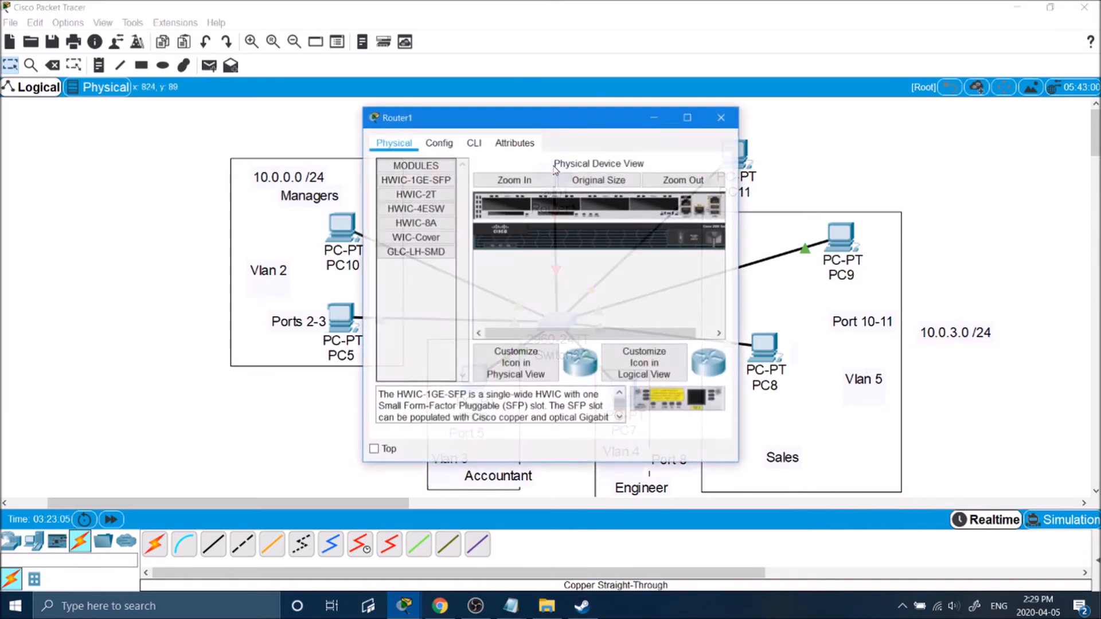
pyautogui.moveTo(565, 118); pyautogui.dragTo(854, 134)
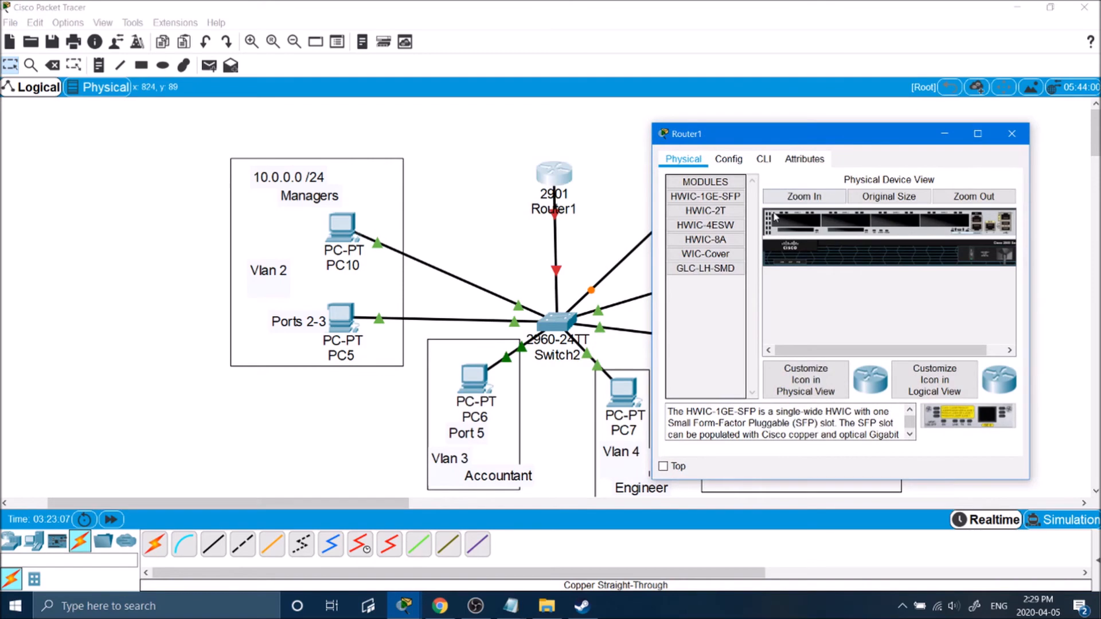
pyautogui.click(765, 161)
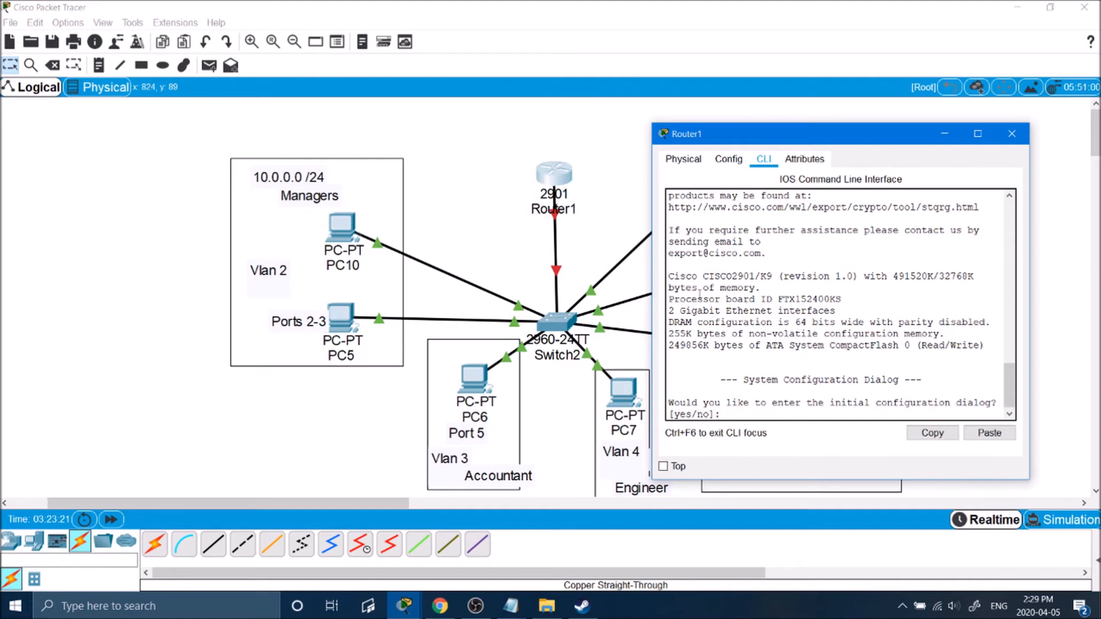
pyautogui.click(498, 178)
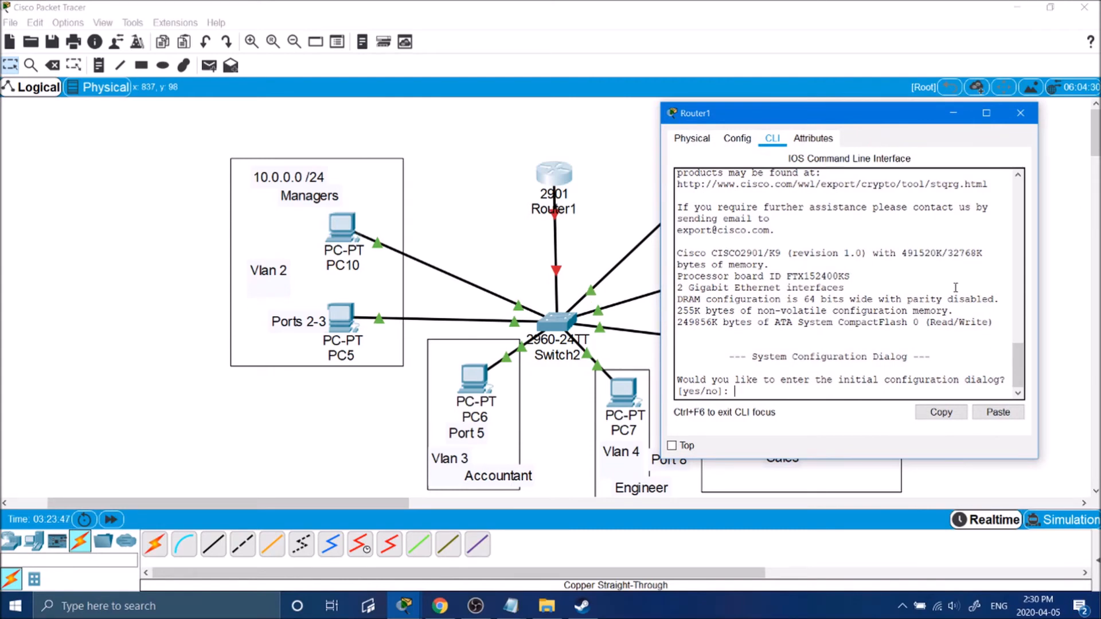
# Decline the initial configuration dialog with 'no' and enter privileged mode with 'enable'.
pyautogui.write('no')
pyautogui.press('Return')
pyautogui.press('Return')
pyautogui.press('Return')
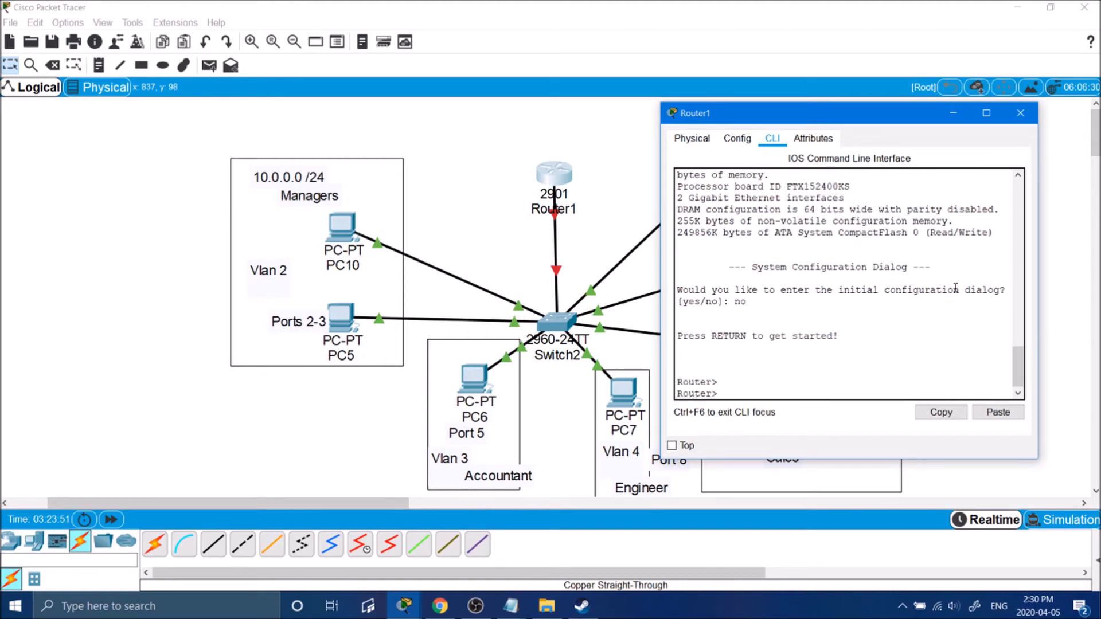
pyautogui.press('Return')
pyautogui.press('Return')
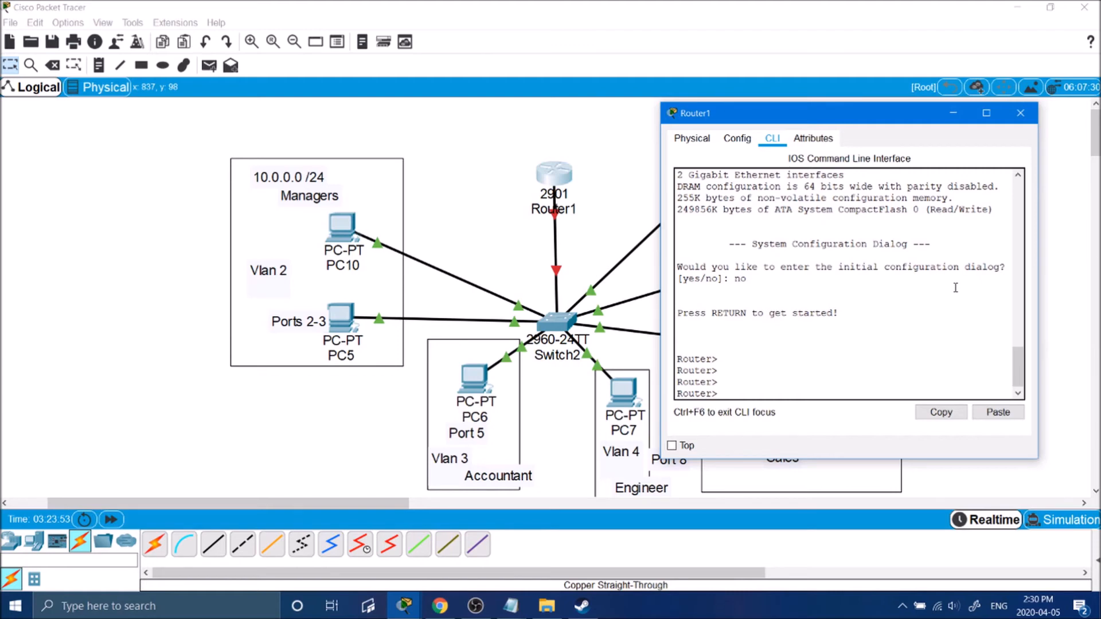
pyautogui.press('Return')
pyautogui.press('Return')
pyautogui.press('Return')
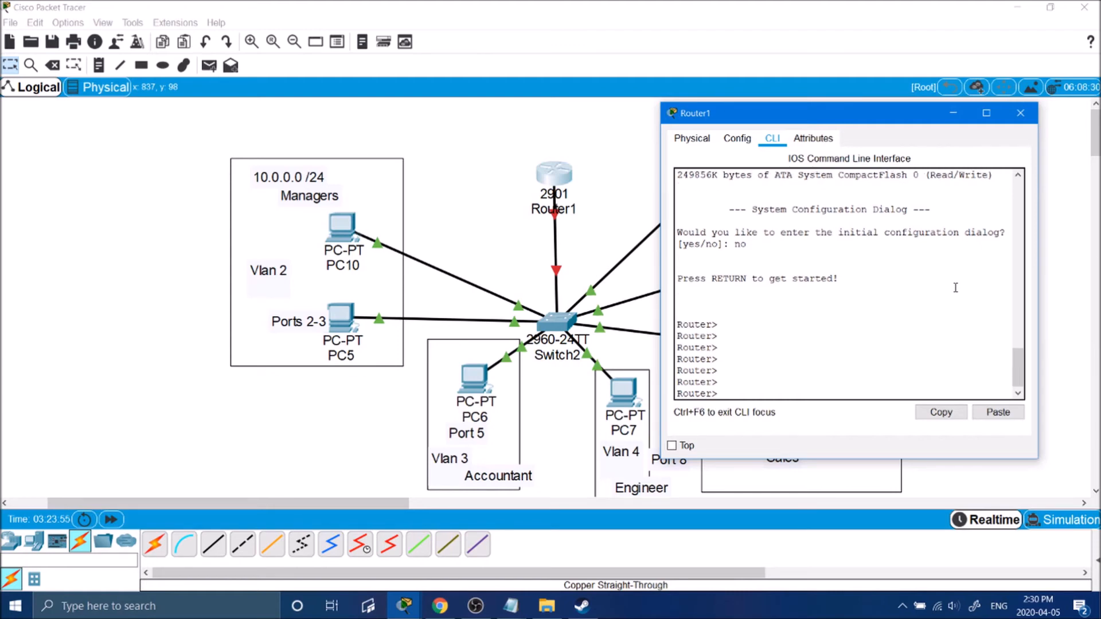
pyautogui.write('enable')
pyautogui.press('Return')
pyautogui.press('Return')
pyautogui.press('Return')
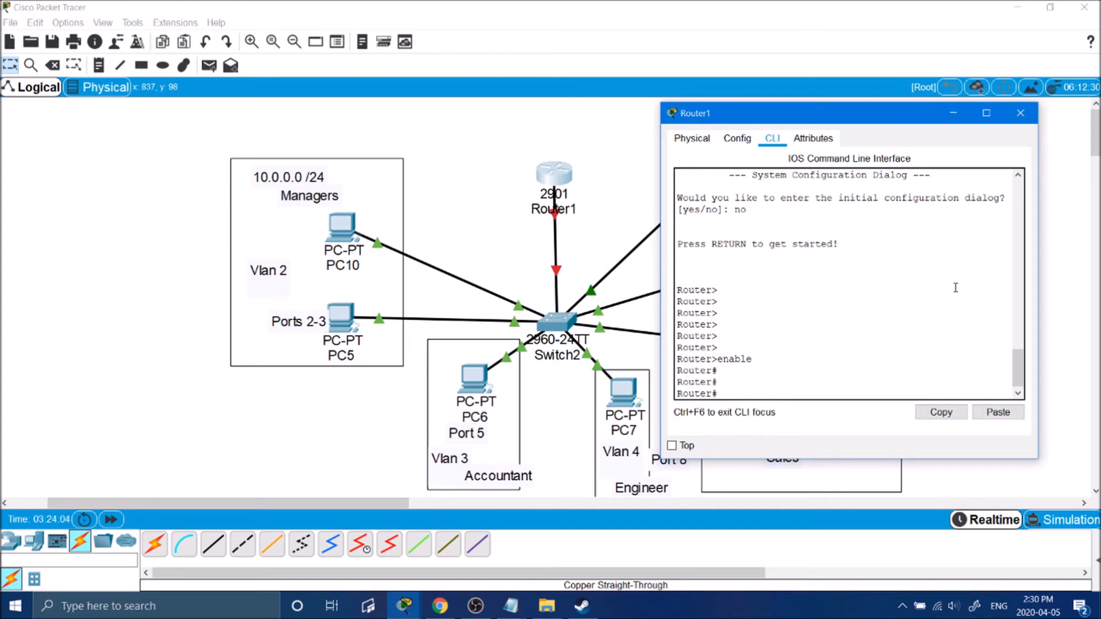
# Enter global configuration and create subinterface g0/1.2.
pyautogui.write('conf t')
pyautogui.press('Return')
pyautogui.press('Return')
pyautogui.press('Return')
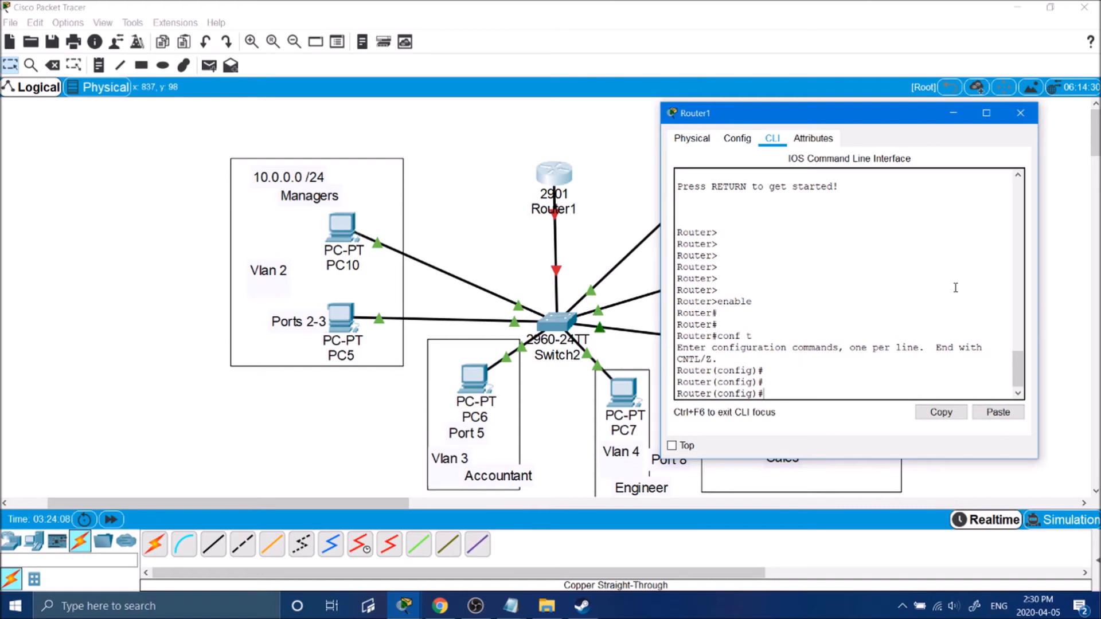
pyautogui.write('int g')
pyautogui.press('BackSpace')
pyautogui.write('0./')
pyautogui.write('1')
pyautogui.write('2')
pyautogui.press('Return')
pyautogui.press('Return')
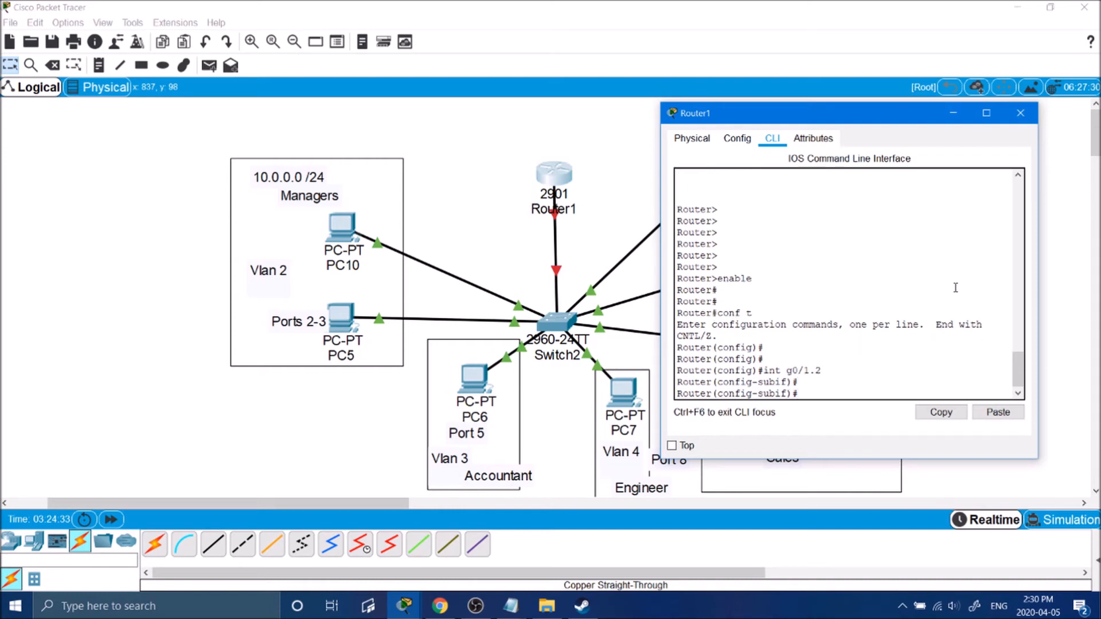
pyautogui.press('Return')
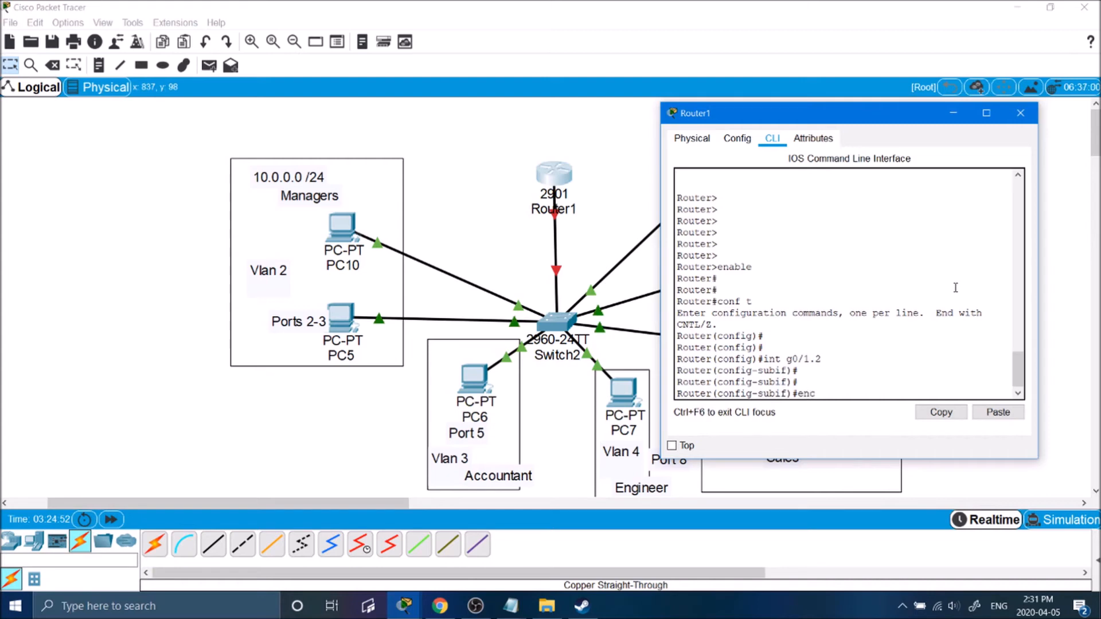
# Tag subinterface g0/1.2 for VLAN 2 with encapsulation dot1q 2.
pyautogui.write('c')
pyautogui.press('Tab')
pyautogui.write('dot1q vlan2')
pyautogui.press('Return')
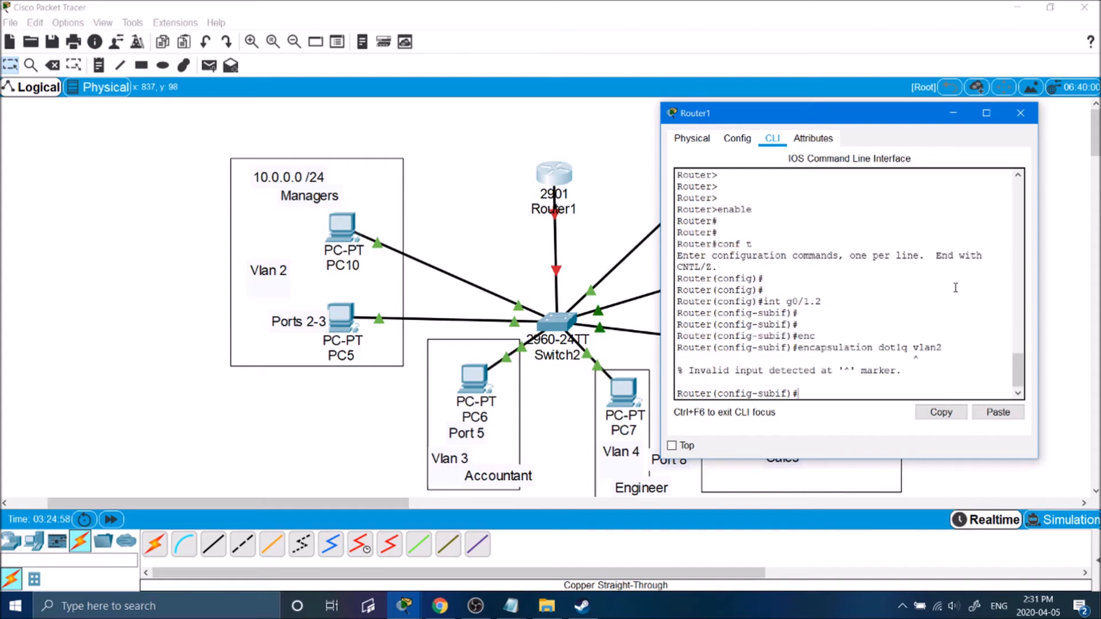
pyautogui.press('Up')
pyautogui.press('BackSpace')
pyautogui.write('2')
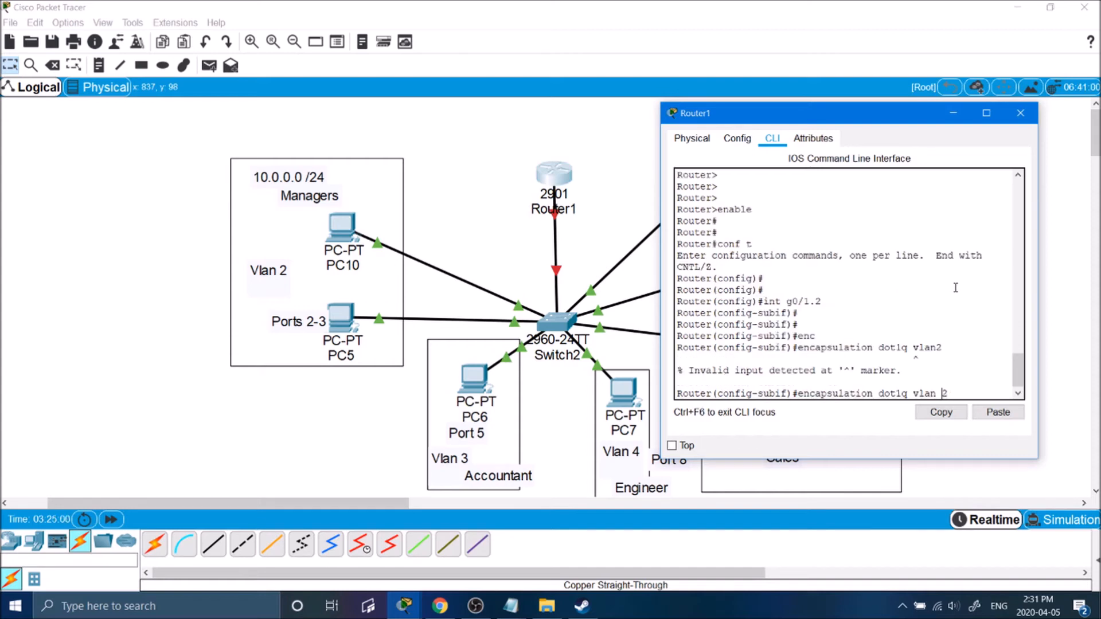
pyautogui.press('Return')
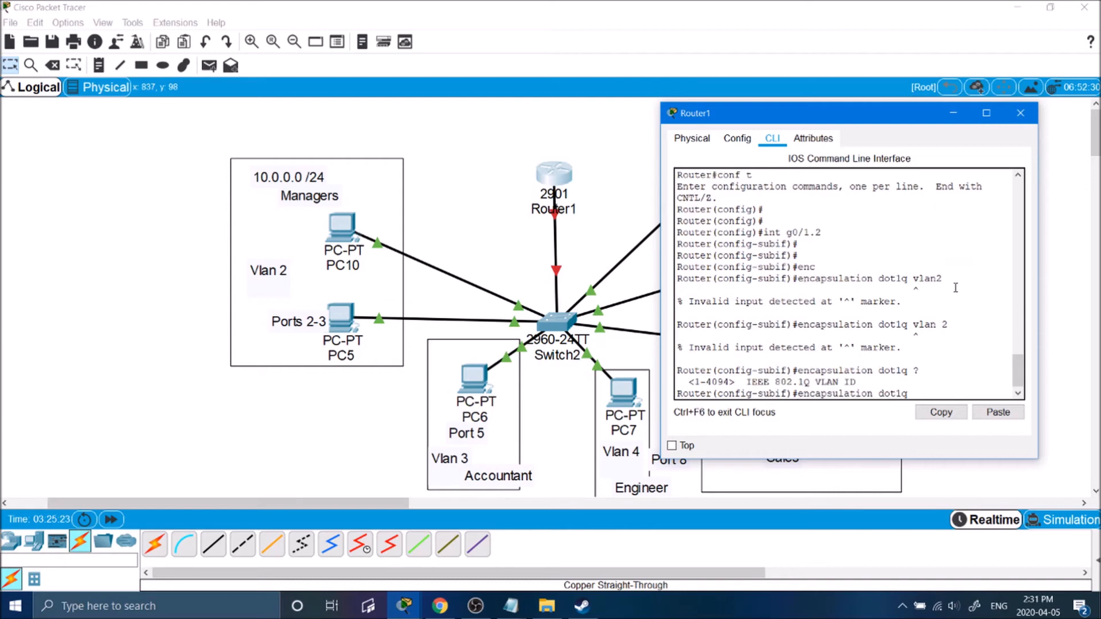
pyautogui.write('2')
pyautogui.press('Return')
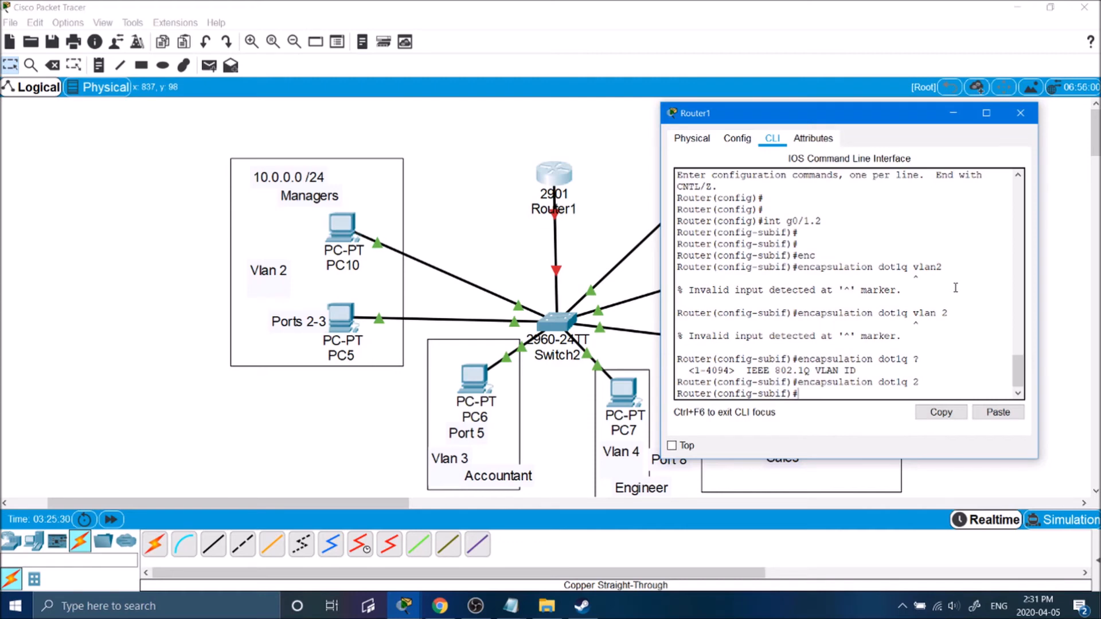
# Assign 10.0.0.1 255.255.255.0 to g0/1.2 and enable it with no shut.
pyautogui.write('ip routing')
pyautogui.press('Return')
pyautogui.press('Return')
pyautogui.write('?')
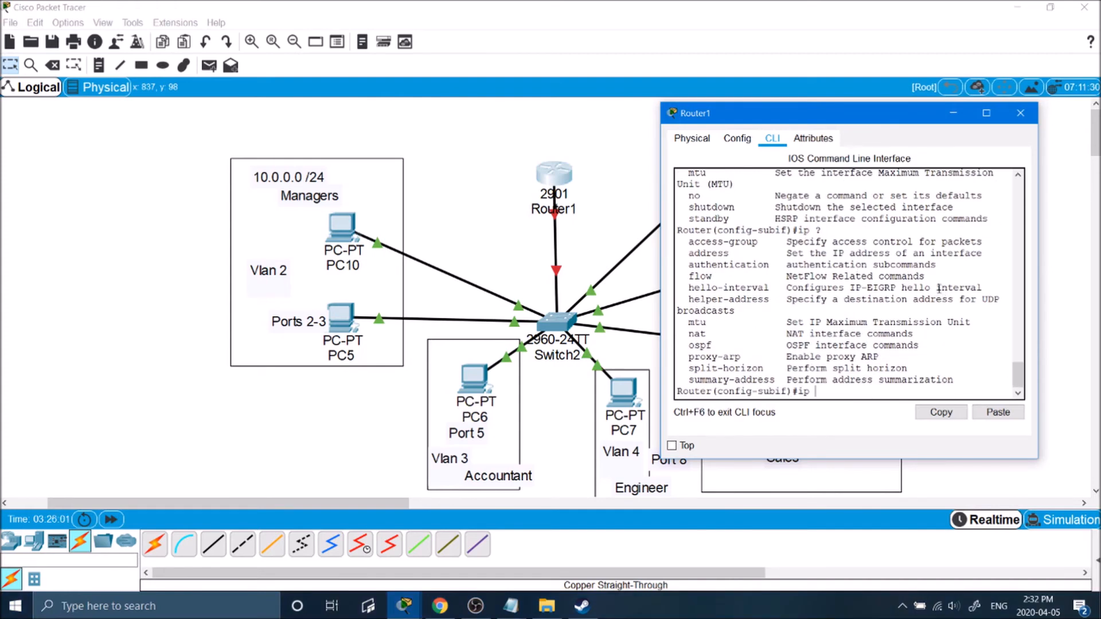
pyautogui.write('address ')
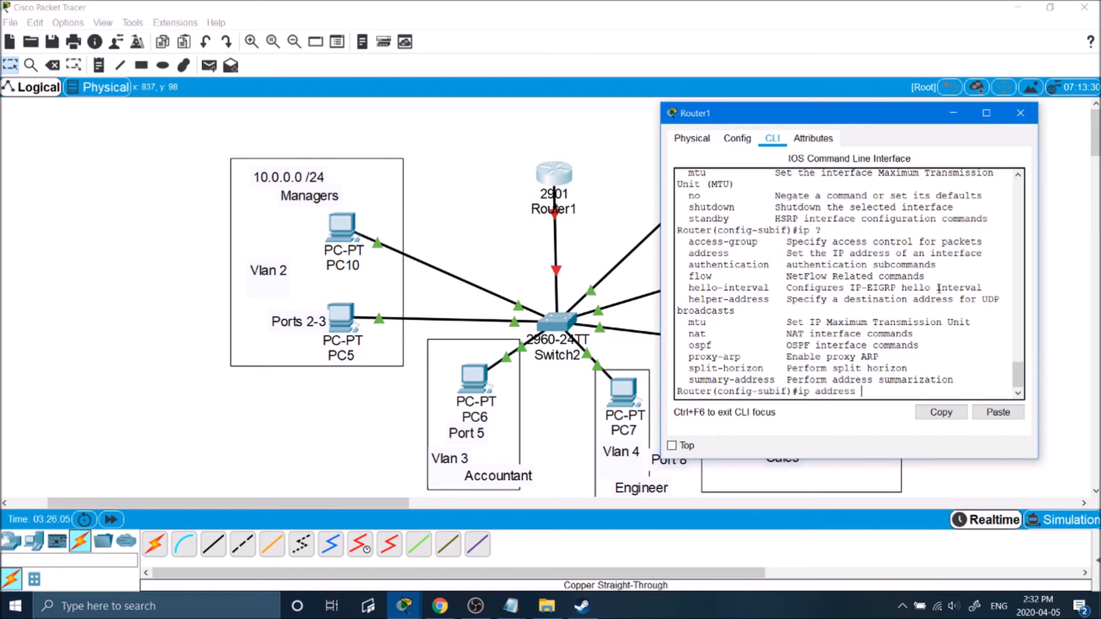
pyautogui.write('10.0.0.')
pyautogui.write('1 ?')
pyautogui.write('25')
pyautogui.write('5.255.255.')
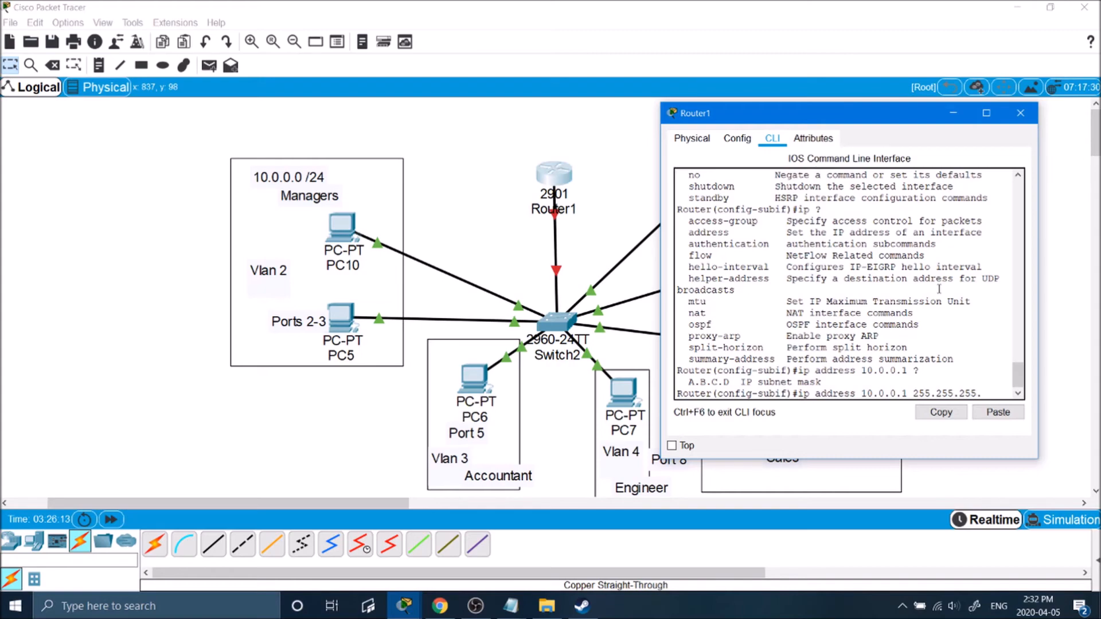
pyautogui.write('0')
pyautogui.press('Return')
pyautogui.press('Return')
pyautogui.write('no shut')
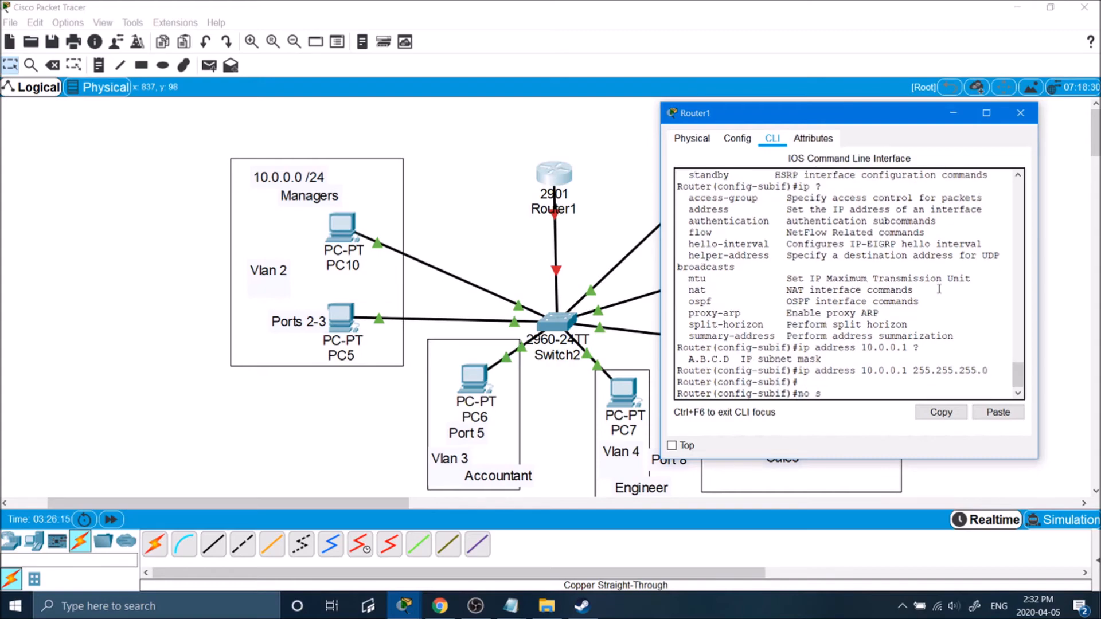
pyautogui.press('Return')
# Change PC10's default gateway from 10.0.0.254 to 10.0.0.1.
pyautogui.click(1020, 113)
pyautogui.click(343, 227)
pyautogui.click(368, 163)
pyautogui.moveTo(483, 84); pyautogui.dragTo(731, 79)
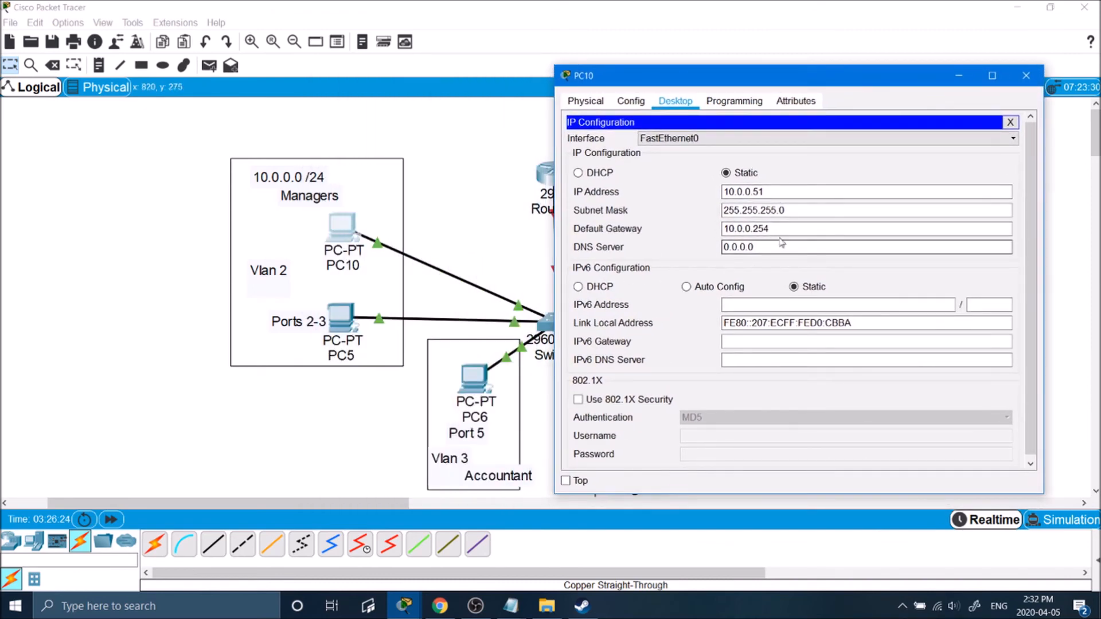
pyautogui.moveTo(769, 229); pyautogui.dragTo(752, 229)
pyautogui.write('1')
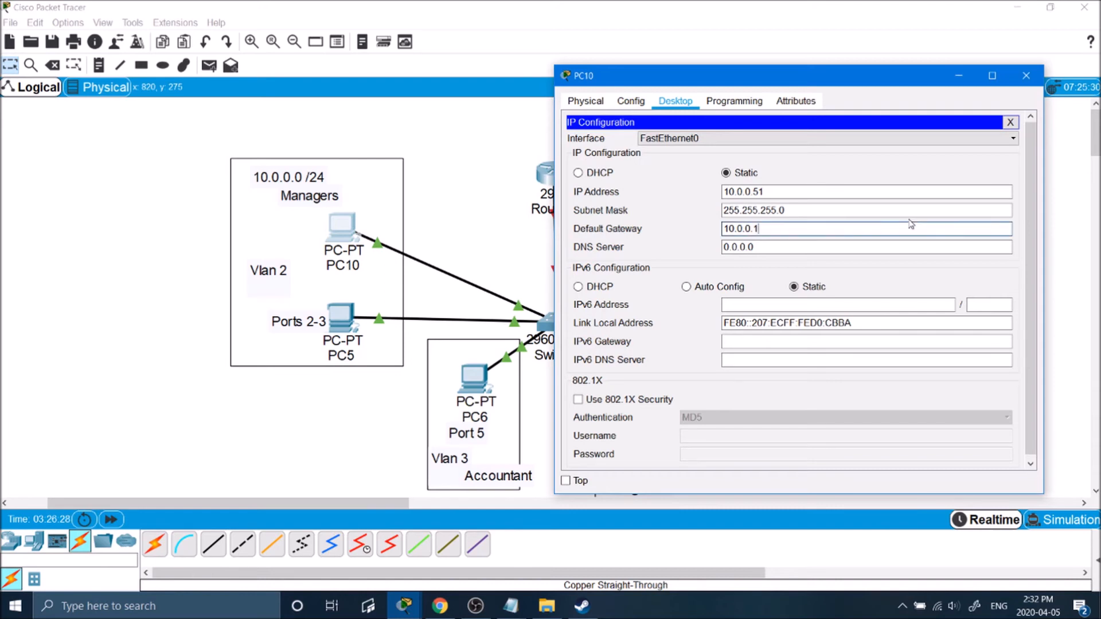
# Close PC10, check PC5's default gateway in its IP configuration, then close it.
pyautogui.click(1040, 77)
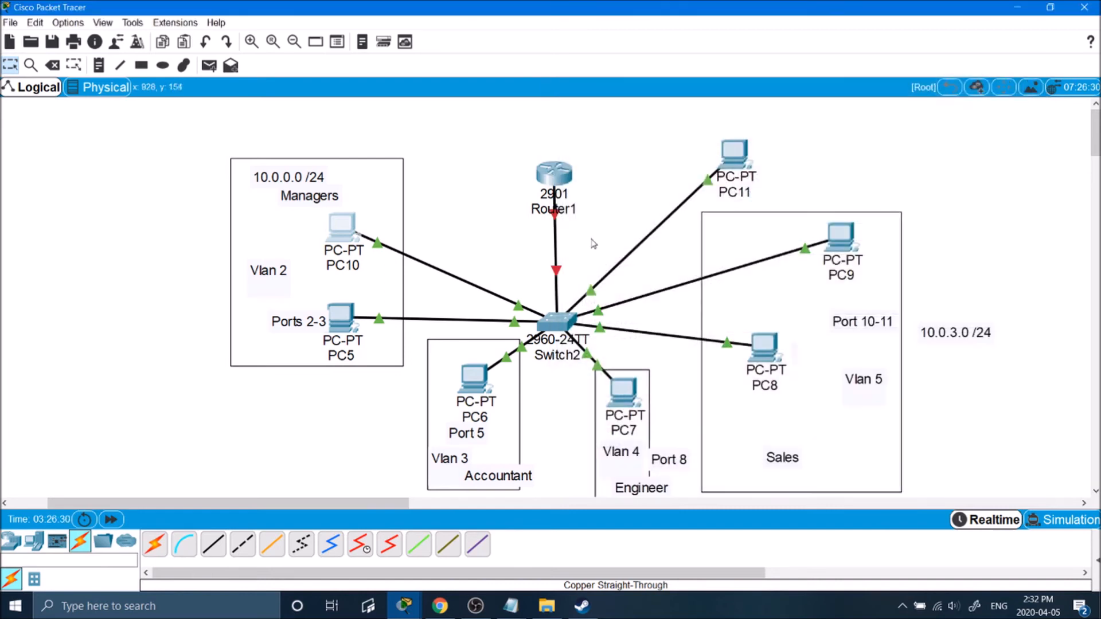
pyautogui.click(354, 323)
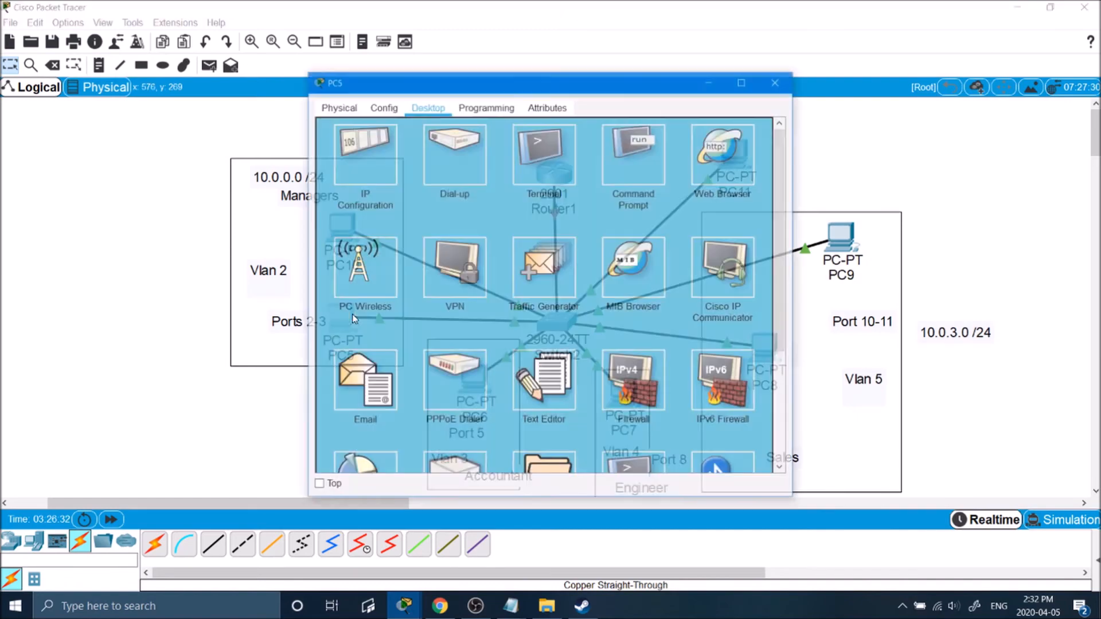
pyautogui.click(378, 153)
pyautogui.moveTo(525, 234); pyautogui.dragTo(513, 239)
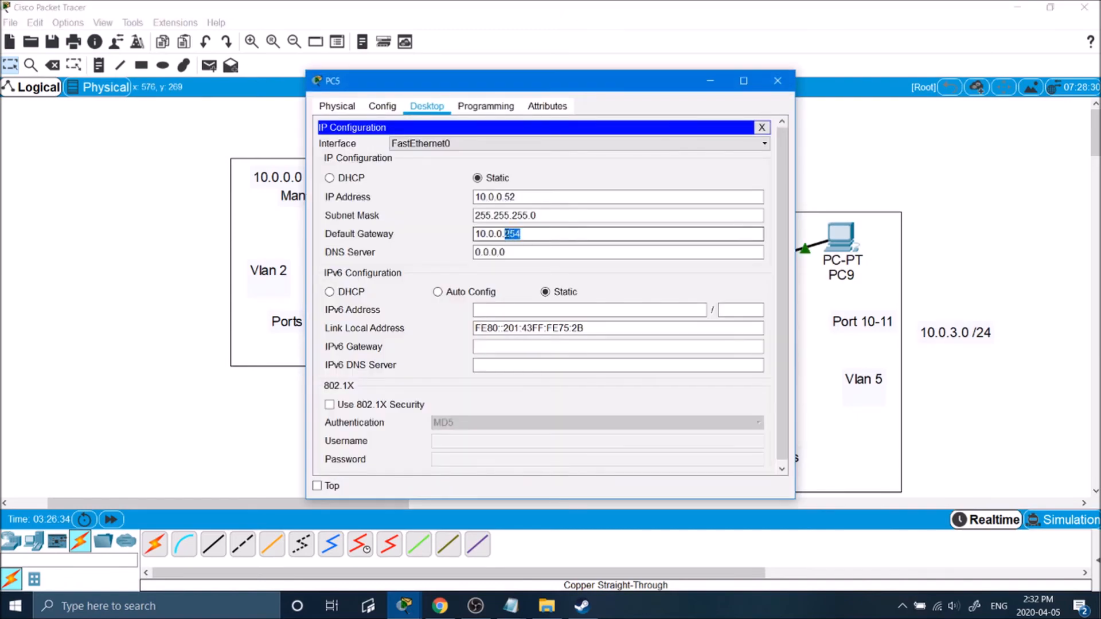
pyautogui.click(778, 80)
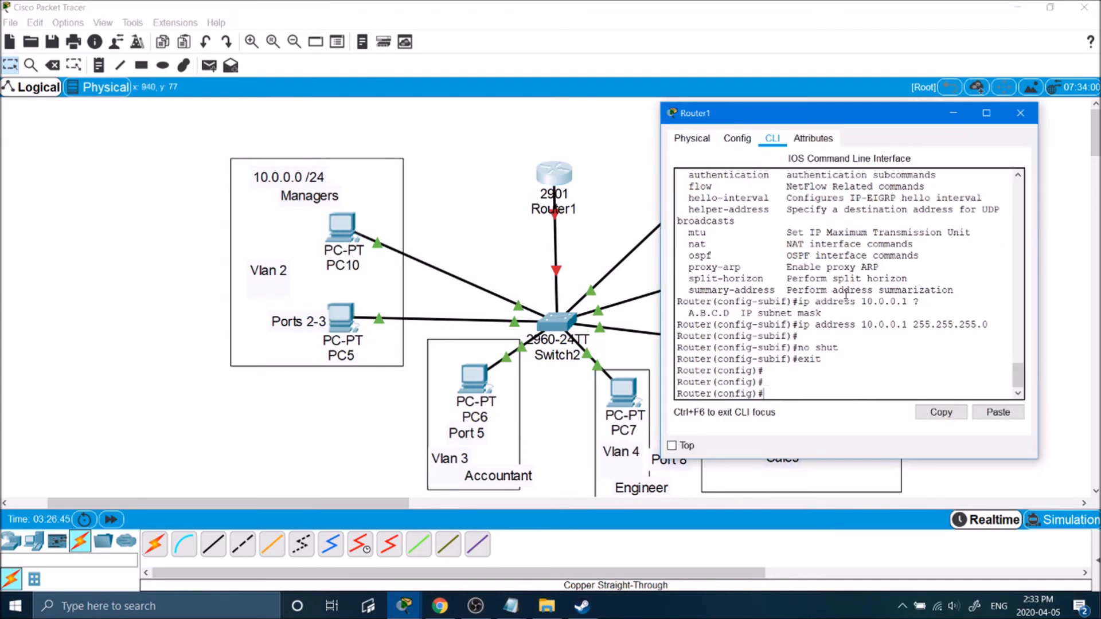
# Create subinterface g0/1.3 on Router1 and tag it for VLAN 3 with dot1q.
pyautogui.write('int g0/1.3')
pyautogui.press('Return')
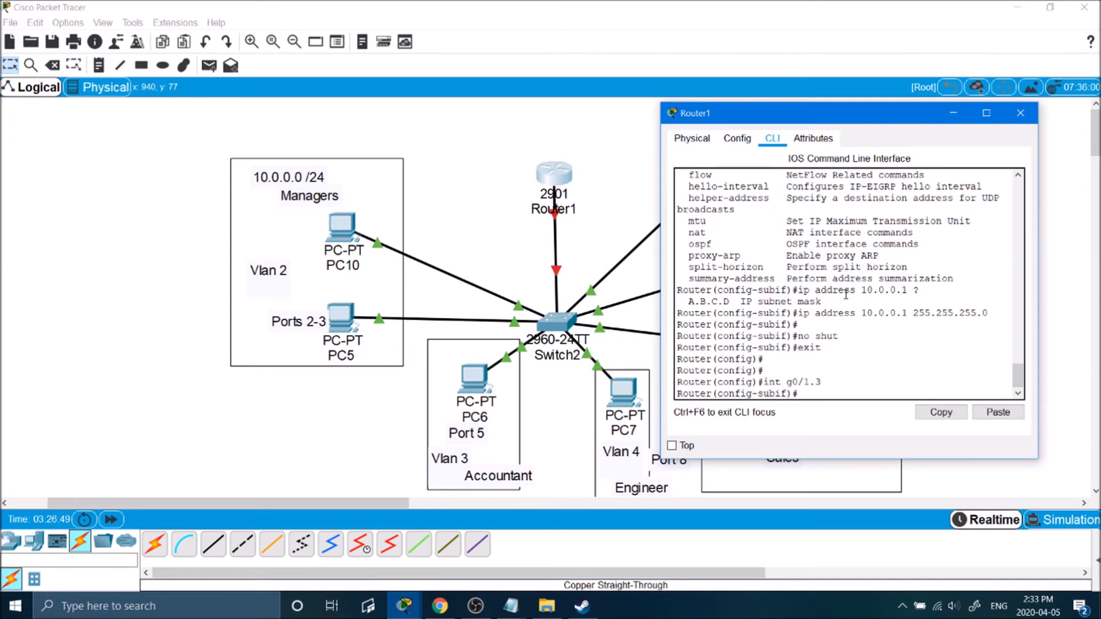
pyautogui.write('en')
pyautogui.press('Tab')
pyautogui.write('dotq1')
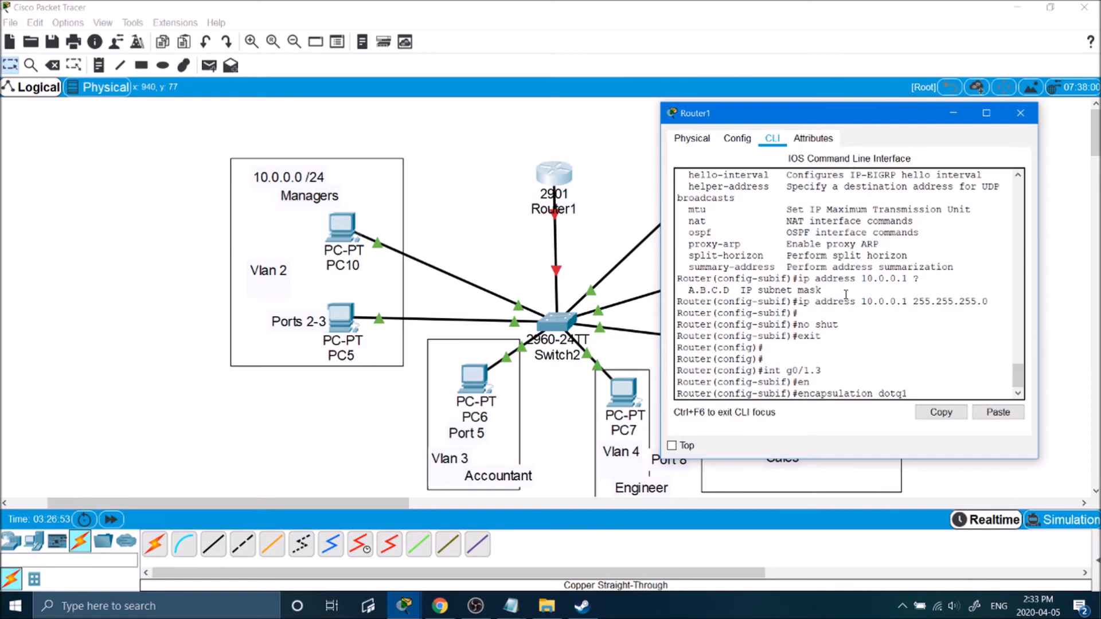
pyautogui.write('q vlan 3')
pyautogui.press('Return')
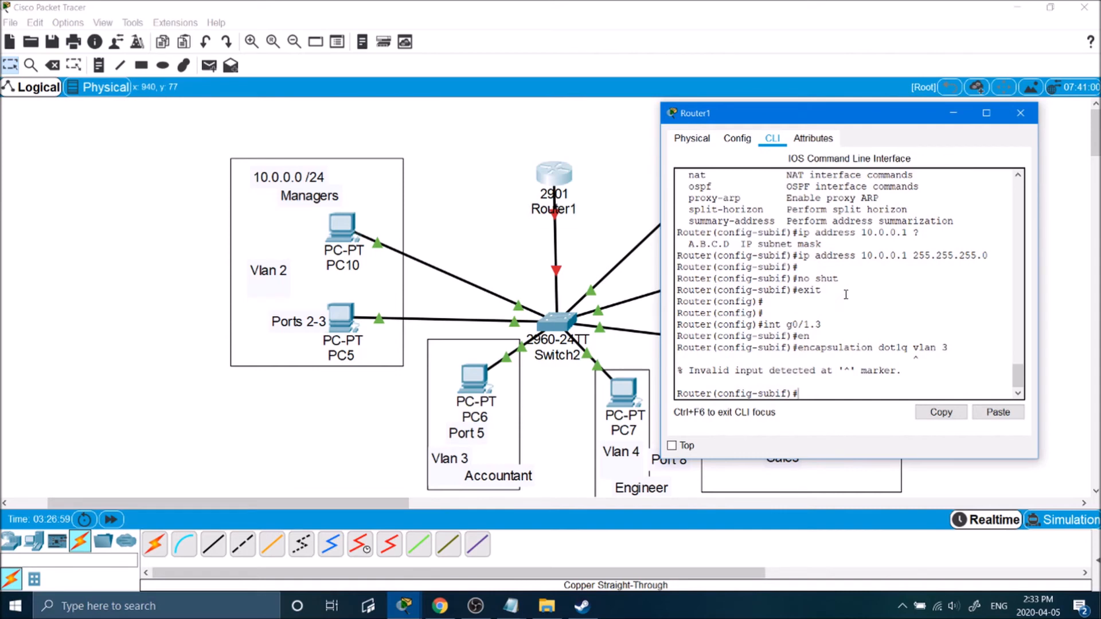
pyautogui.press('Up')
pyautogui.press('BackSpace')
pyautogui.press('BackSpace')
pyautogui.press('BackSpace')
pyautogui.press('BackSpace')
pyautogui.press('BackSpace')
pyautogui.press('BackSpace')
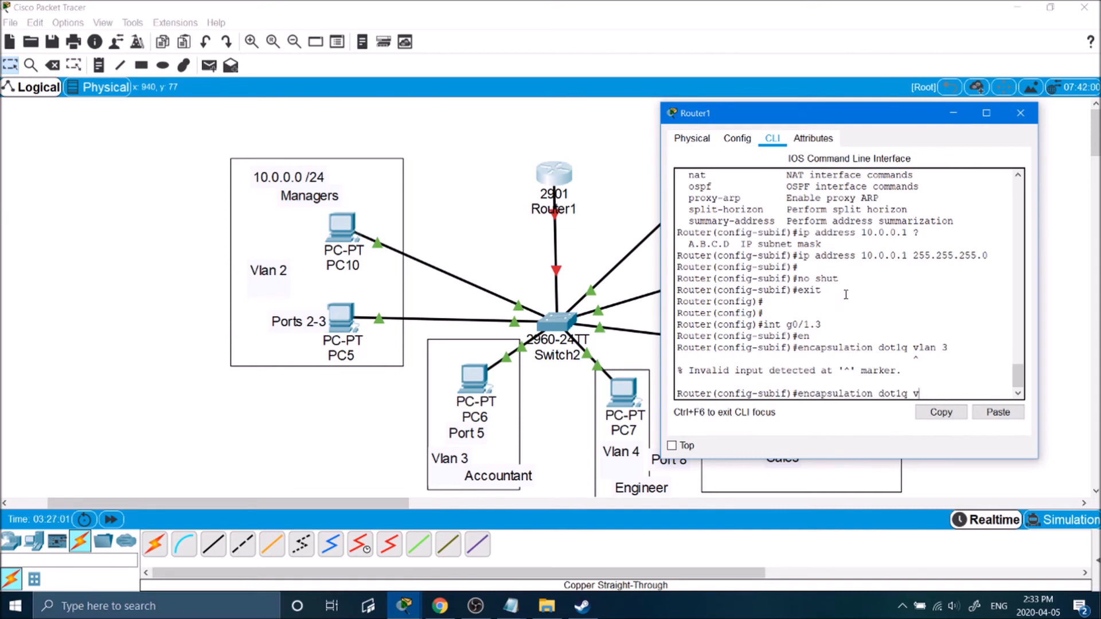
pyautogui.write('3')
pyautogui.press('Return')
# Give g0/1.3 the address 10.0.1.1 255.255.255.0 and enable it.
pyautogui.write('ip add')
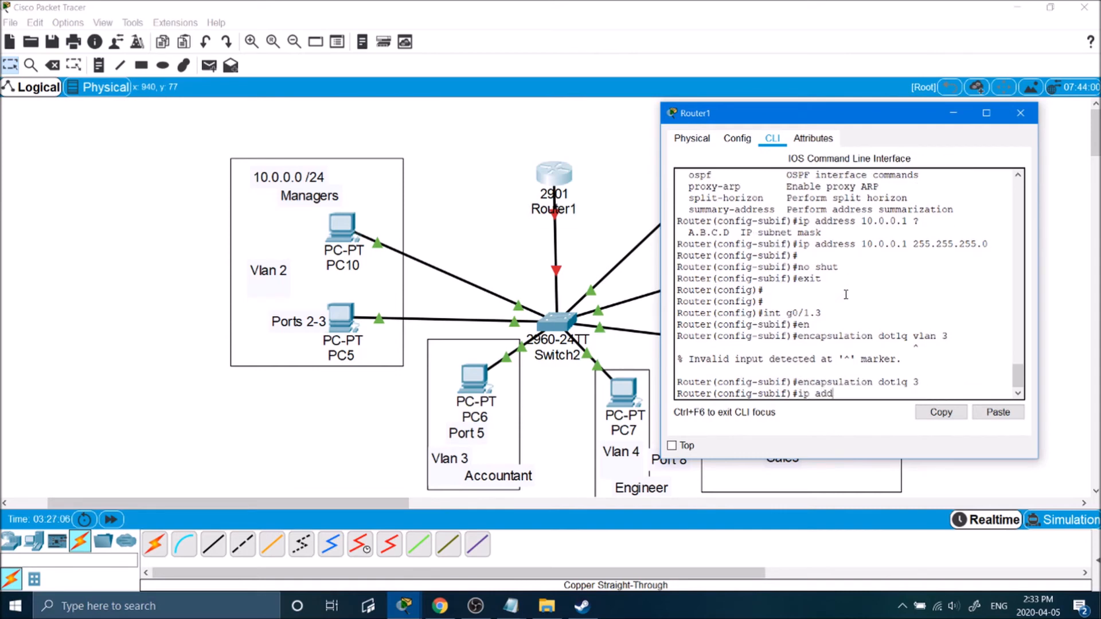
pyautogui.press('Tab')
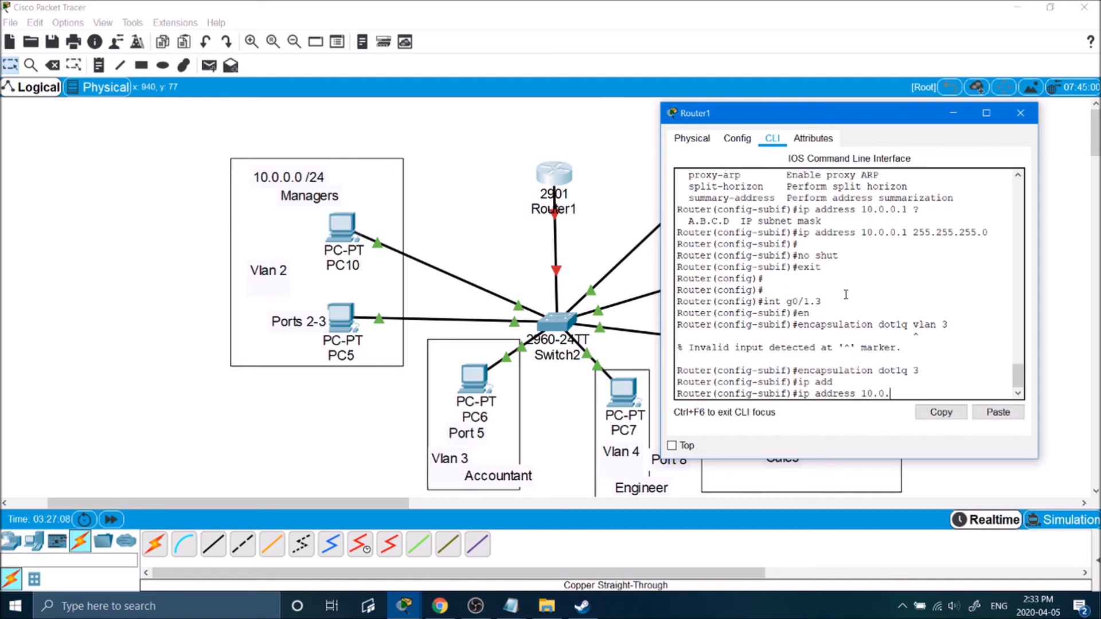
pyautogui.write('1 255.255.255.0')
pyautogui.press('Return')
pyautogui.press('Return')
pyautogui.write('no shut')
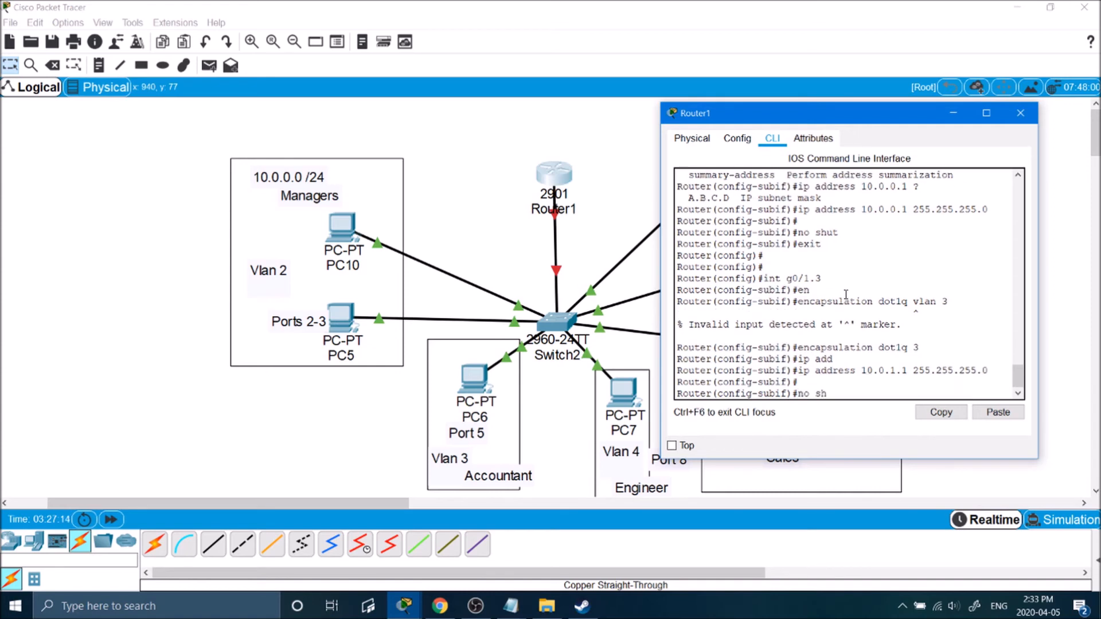
pyautogui.press('Return')
# Enter ip routing and bring up interface g0/1 with no shut.
pyautogui.press('Return')
pyautogui.write('ip routing')
pyautogui.press('Return')
pyautogui.press('Return')
pyautogui.write('int')
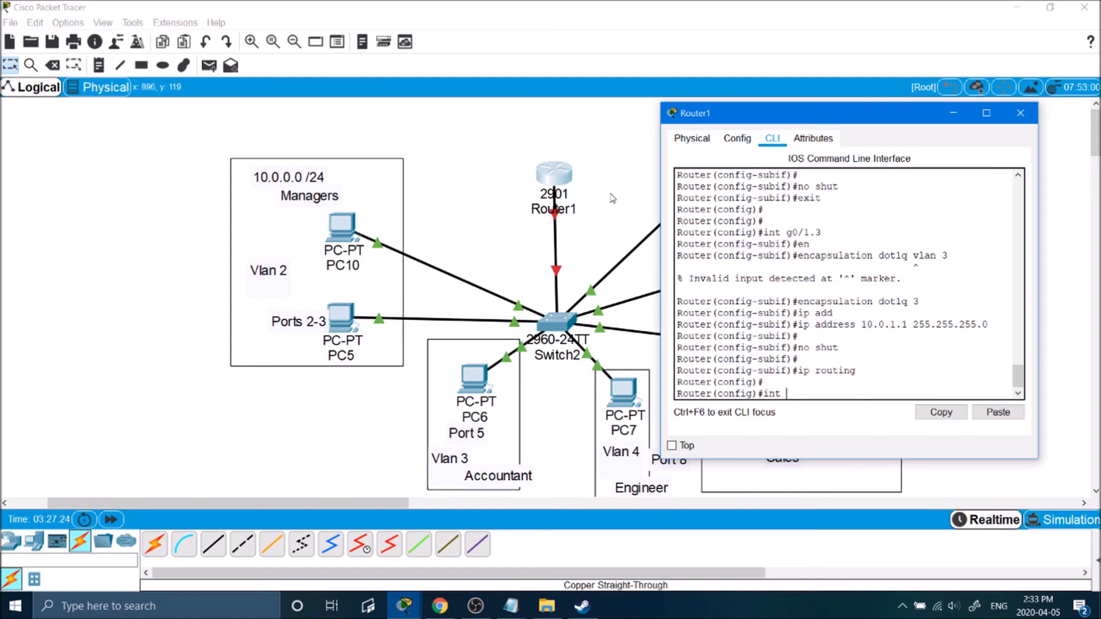
pyautogui.write(' g0/1')
pyautogui.press('Return')
pyautogui.press('Return')
pyautogui.write('no shut')
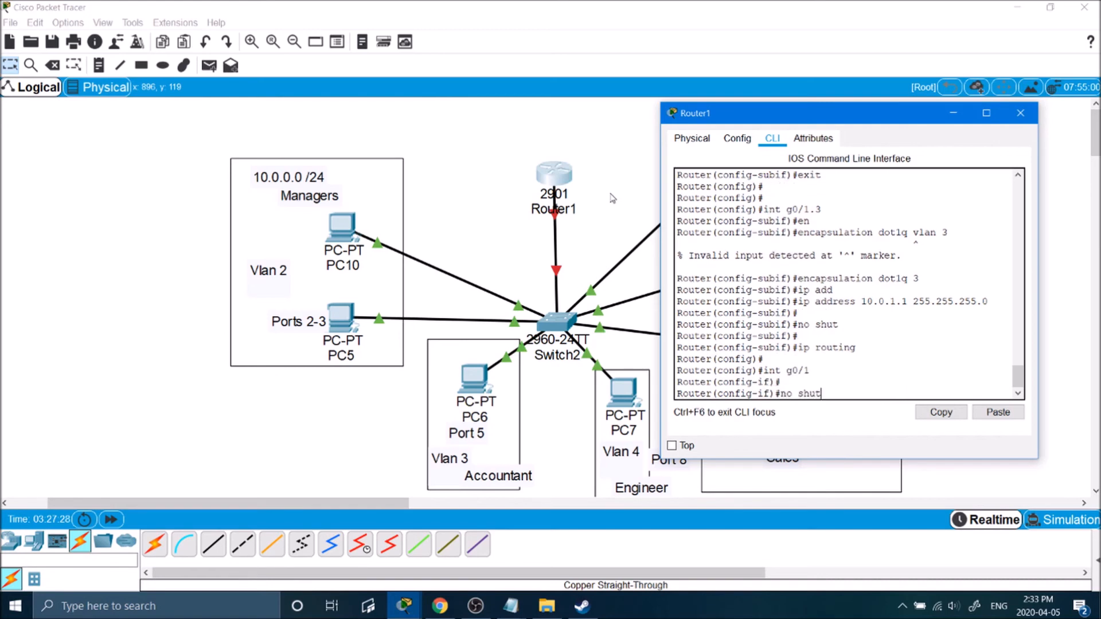
pyautogui.press('Return')
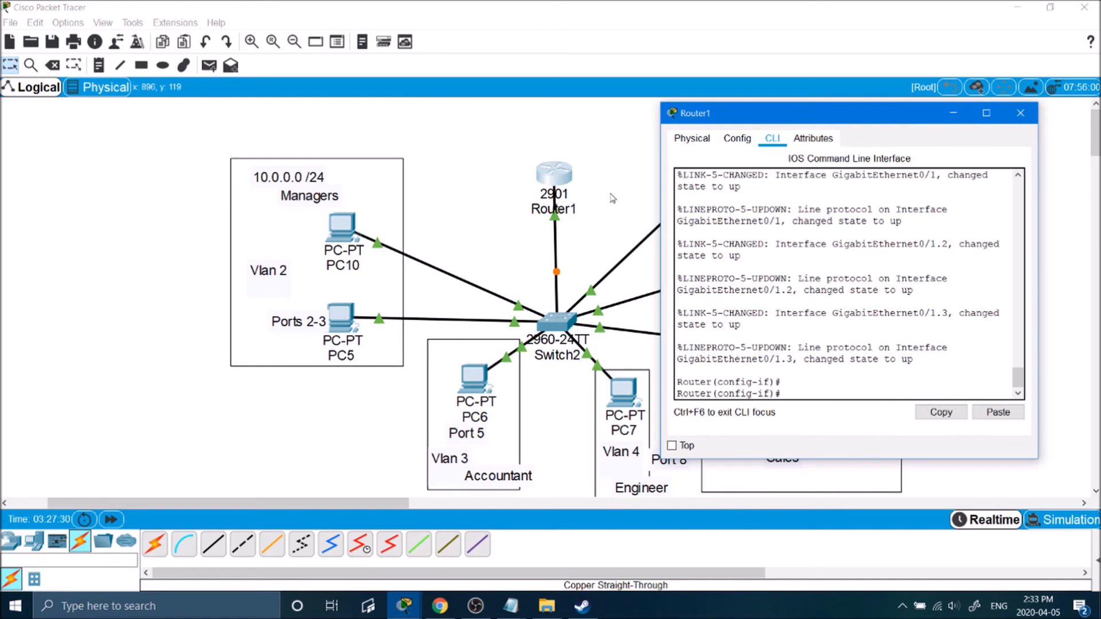
# Confirm PC6's default gateway is 10.0.1.254, then move Router1 slightly higher.
pyautogui.click(478, 384)
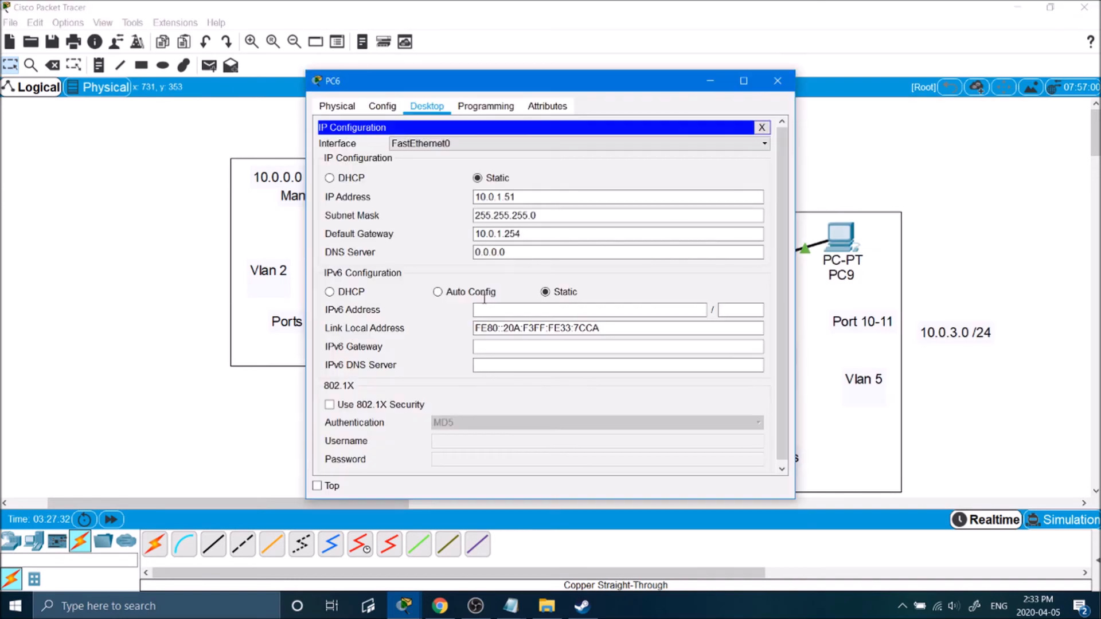
pyautogui.moveTo(520, 234); pyautogui.dragTo(511, 233)
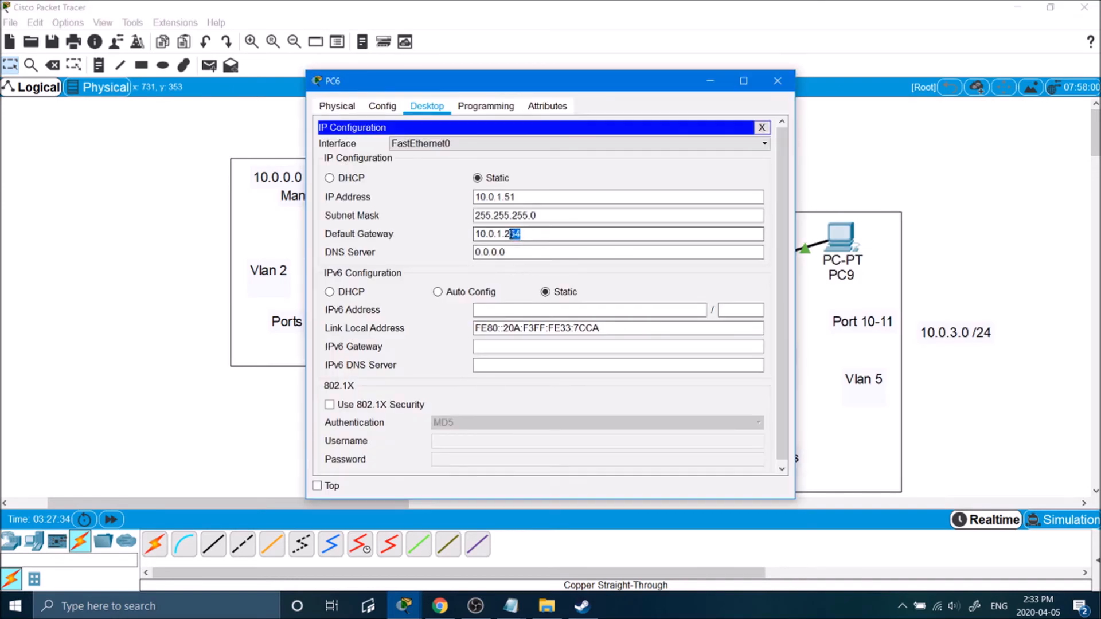
pyautogui.click(778, 81)
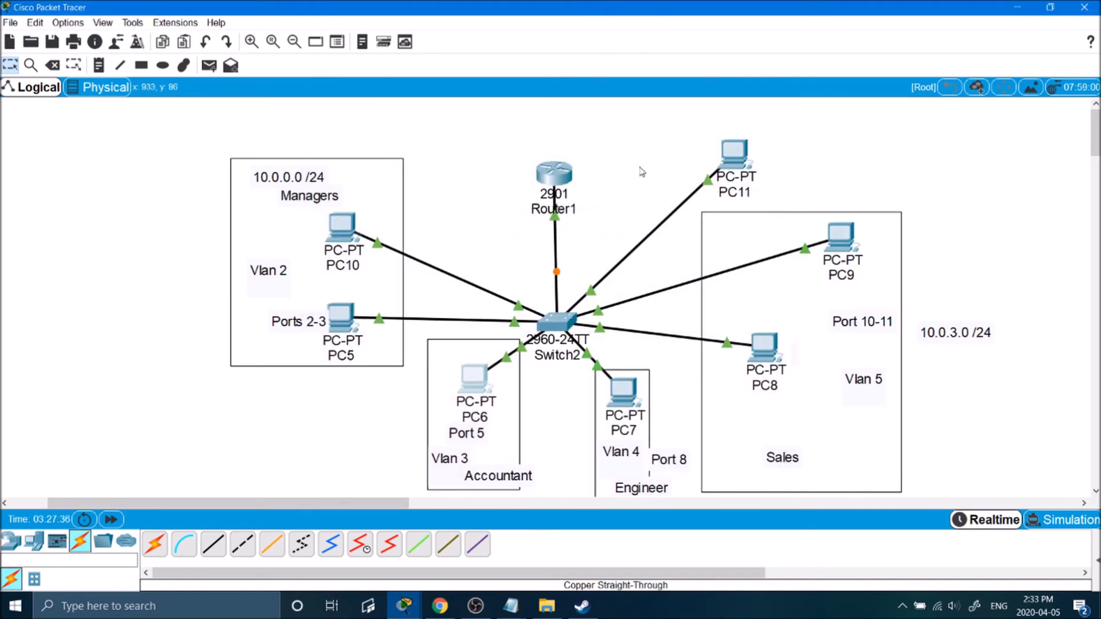
pyautogui.moveTo(559, 172)
pyautogui.mouseDown()
pyautogui.moveTo(575, 168)
pyautogui.moveTo(559, 152)
pyautogui.mouseUp()
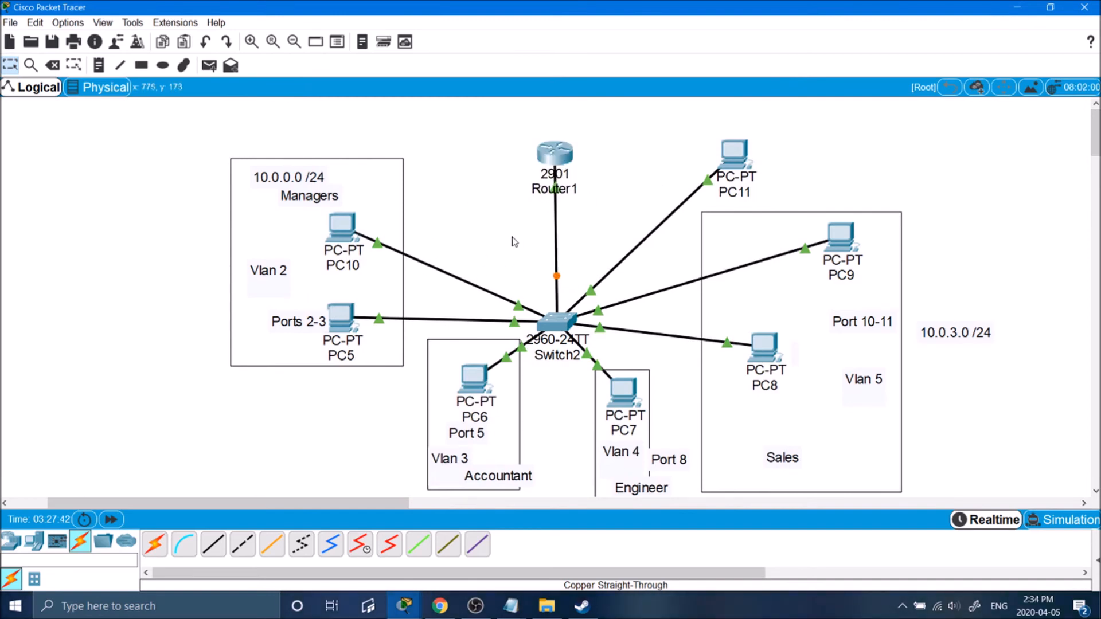
# From PC10's command prompt, ping 10.0.1.51 again and stop it after 100% loss.
pyautogui.click(343, 228)
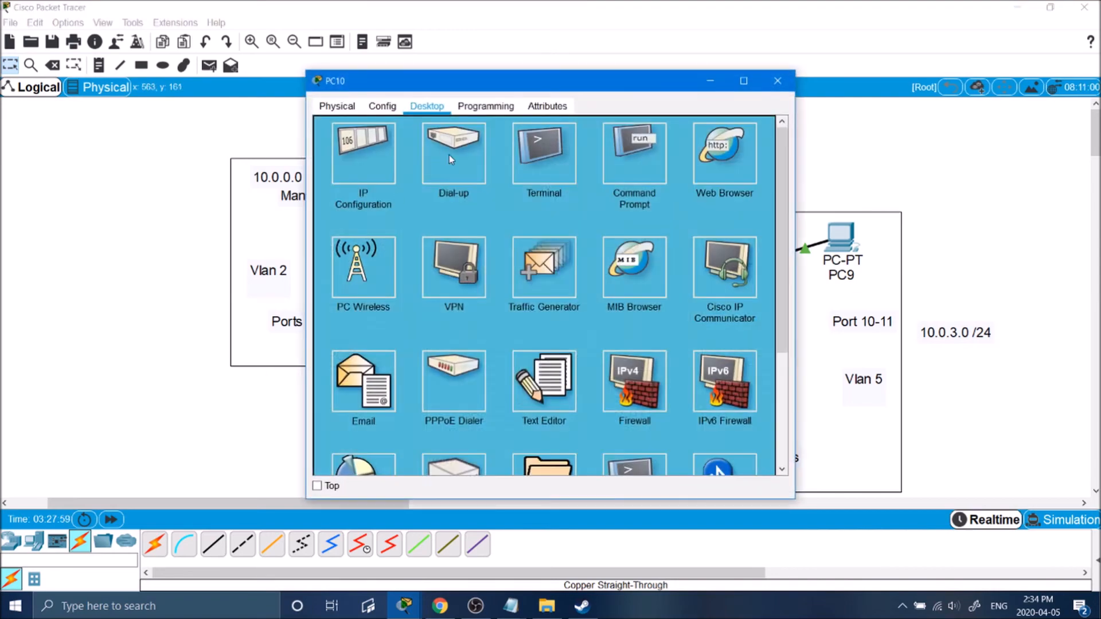
pyautogui.click(619, 148)
pyautogui.moveTo(628, 83); pyautogui.dragTo(891, 66)
pyautogui.scroll(-1, 809, 287)
pyautogui.press('Up')
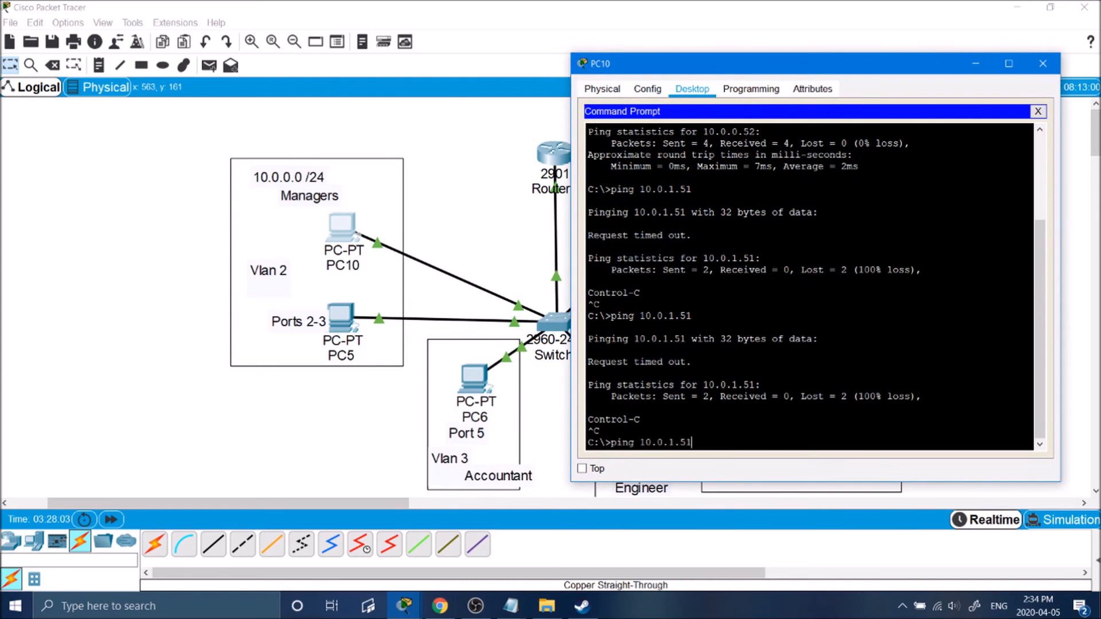
pyautogui.press('Return')
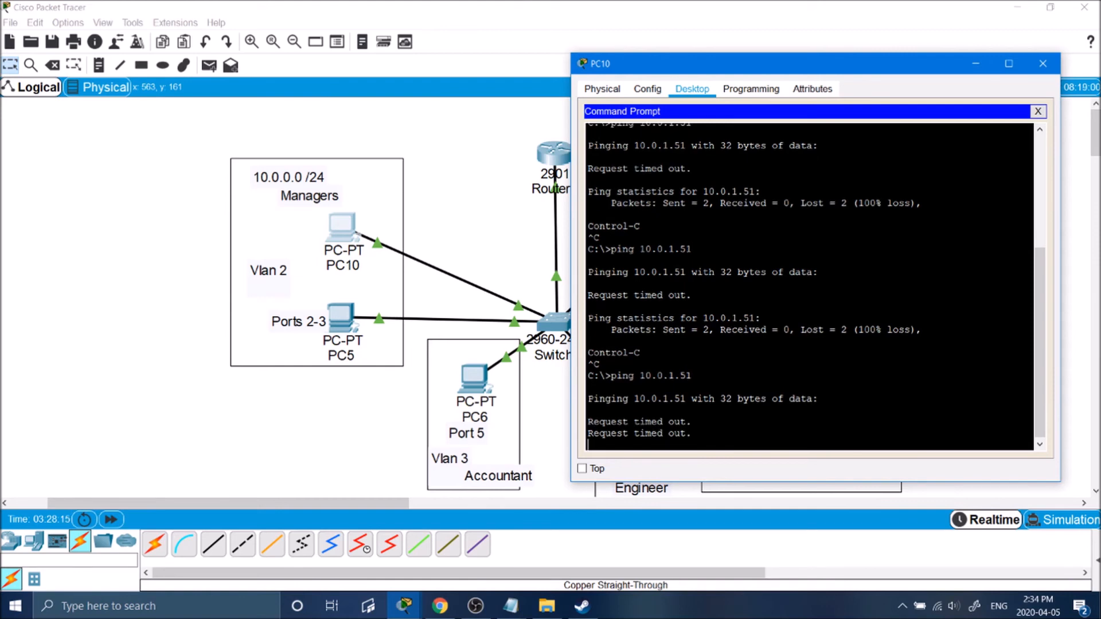
pyautogui.hotkey('ctrl', 'c')
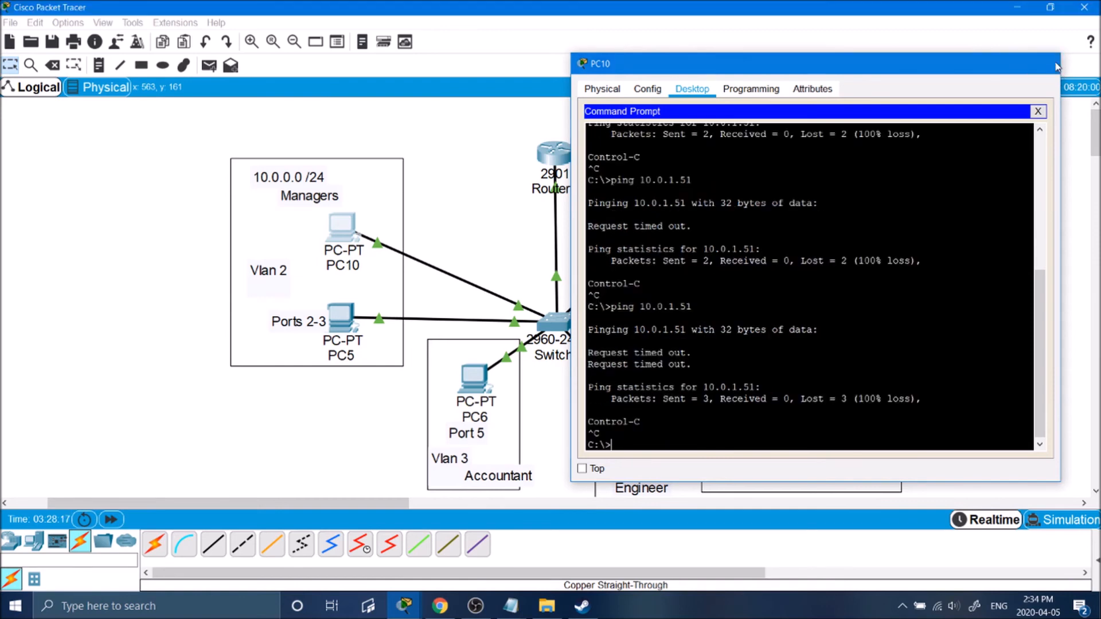
pyautogui.click(1042, 63)
# In Switch2's CLI, enter global configuration and enable interface GigabitEthernet0/1 with no shut.
pyautogui.click(554, 321)
pyautogui.moveTo(677, 69); pyautogui.dragTo(446, 58)
pyautogui.press('Return')
pyautogui.press('Return')
pyautogui.write('int')
pyautogui.press('BackSpace')
pyautogui.press('BackSpace')
pyautogui.press('BackSpace')
pyautogui.write('conf')
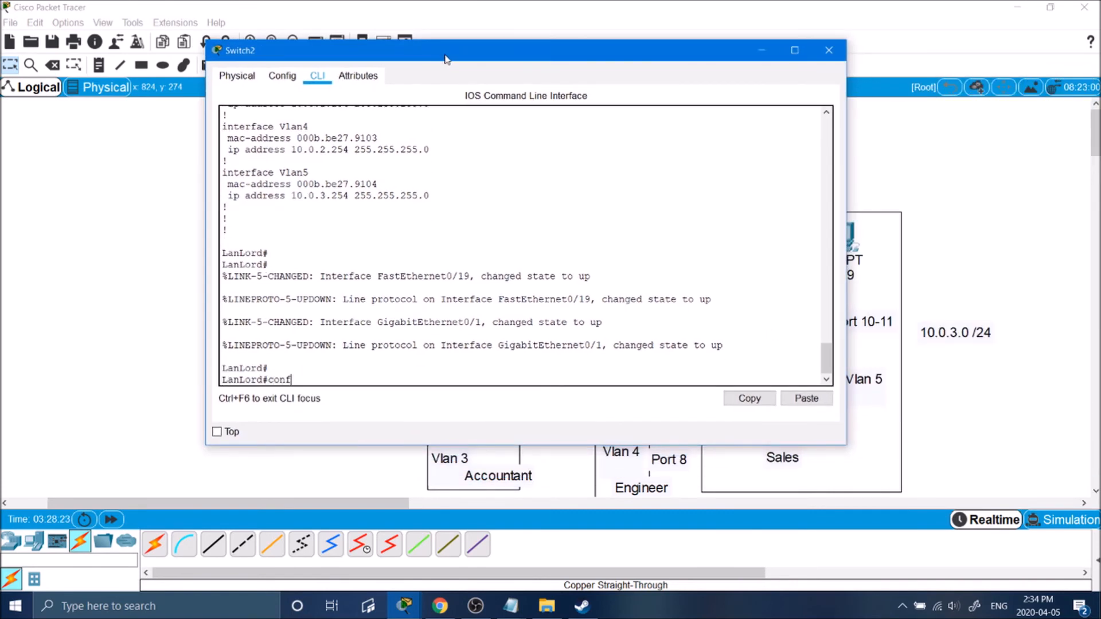
pyautogui.write('i t')
pyautogui.press('Return')
pyautogui.write('int g0/1')
pyautogui.press('Return')
pyautogui.press('Return')
pyautogui.press('Return')
pyautogui.write('no shut')
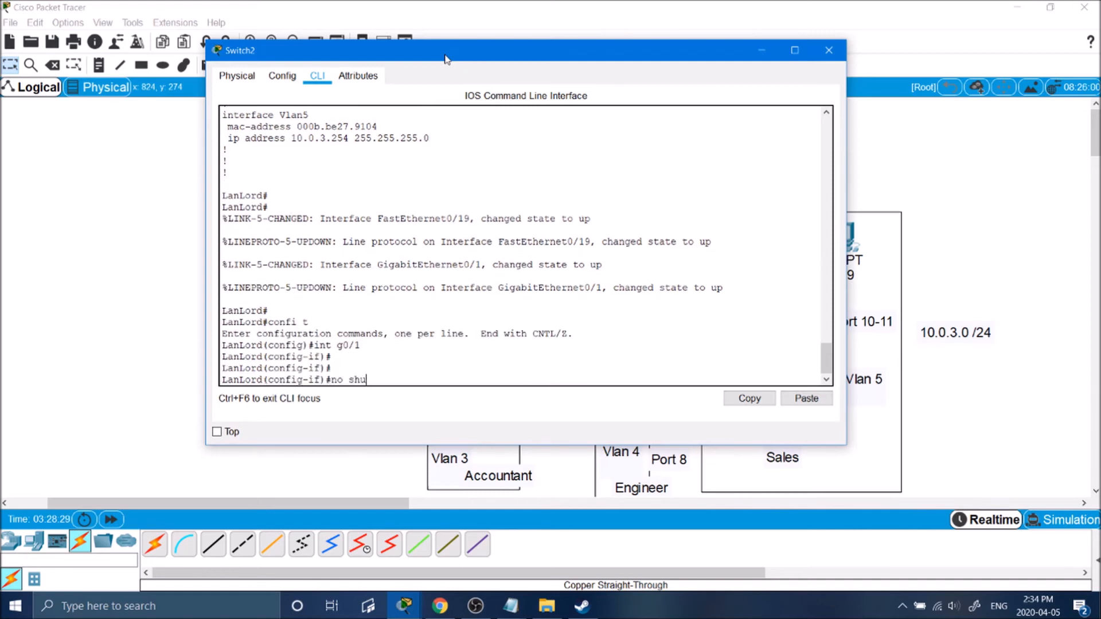
pyautogui.press('Return')
pyautogui.press('Return')
pyautogui.press('Return')
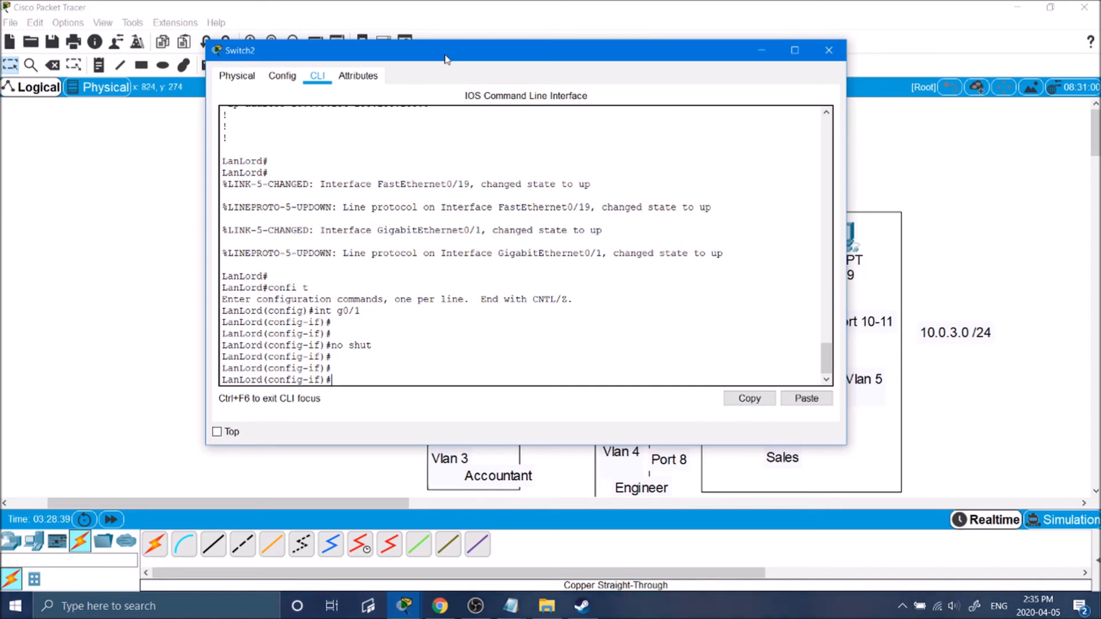
# Set Switch2's g0/1 to switchport mode trunk.
pyautogui.moveTo(540, 54); pyautogui.dragTo(711, 306)
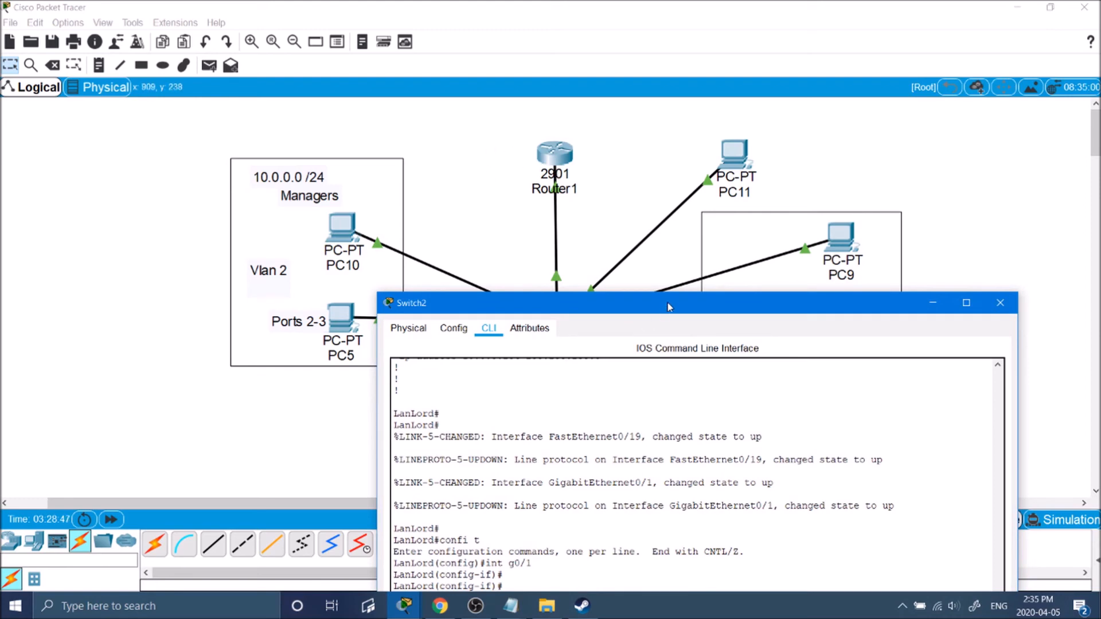
pyautogui.moveTo(669, 307); pyautogui.dragTo(692, 121)
pyautogui.moveTo(401, 107); pyautogui.dragTo(418, 87)
pyautogui.moveTo(508, 93); pyautogui.dragTo(536, 209)
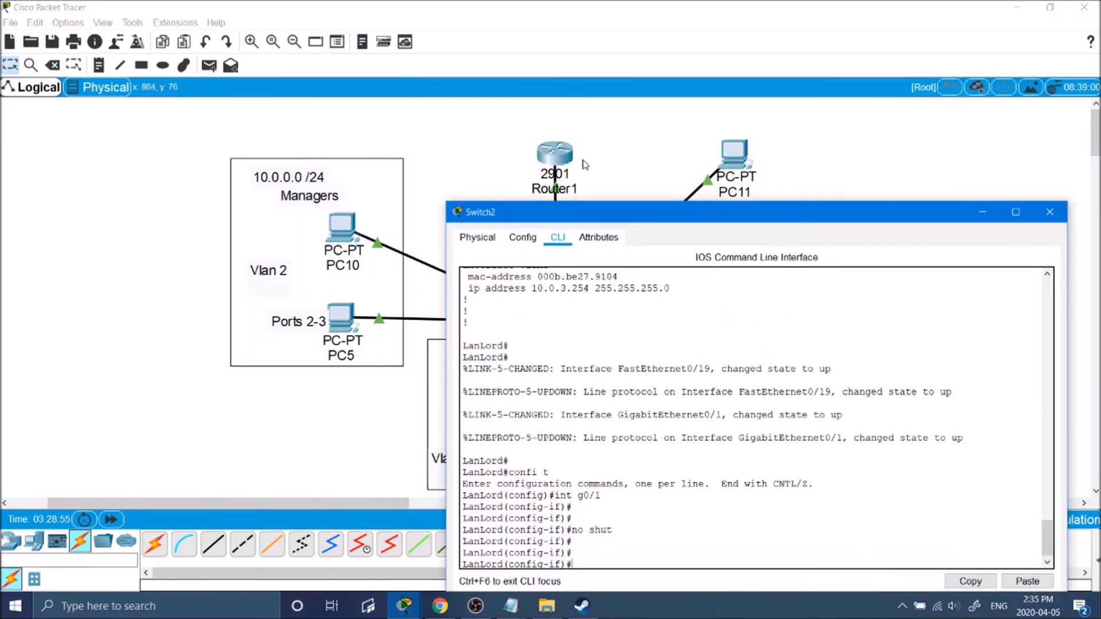
pyautogui.moveTo(569, 211); pyautogui.dragTo(542, 398)
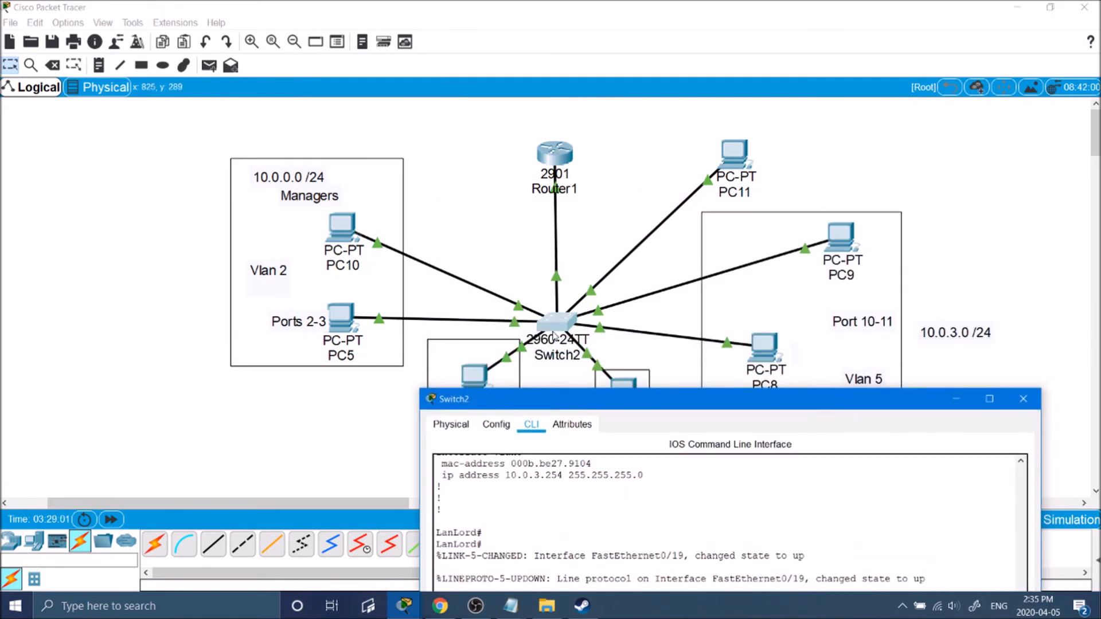
pyautogui.moveTo(570, 405); pyautogui.dragTo(577, 116)
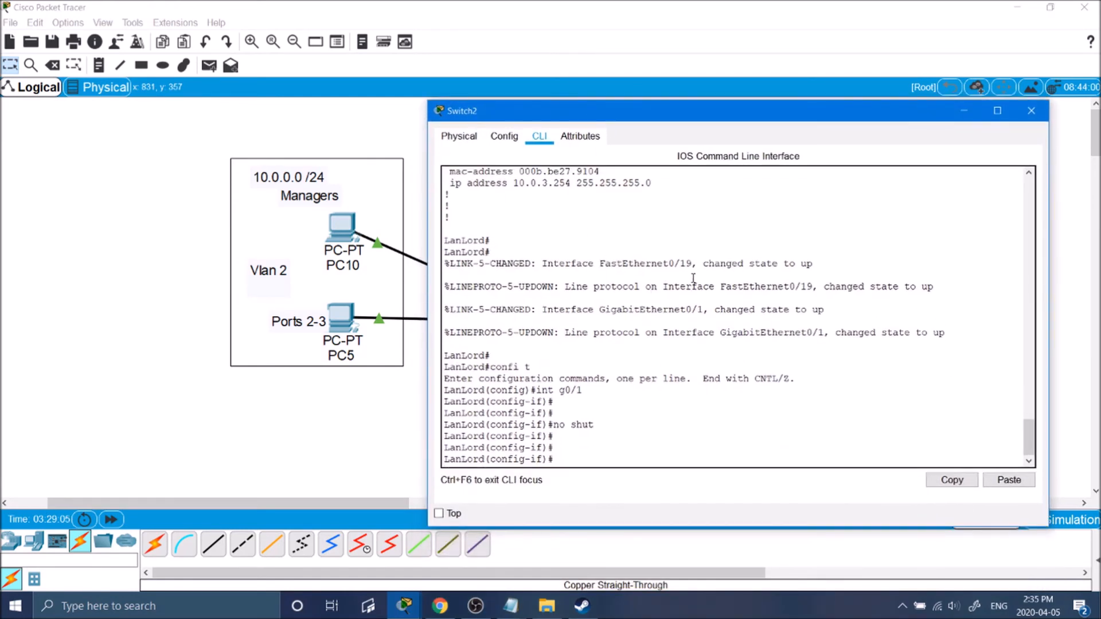
pyautogui.write('swit')
pyautogui.press('Tab')
pyautogui.write('tru')
pyautogui.press('Tab')
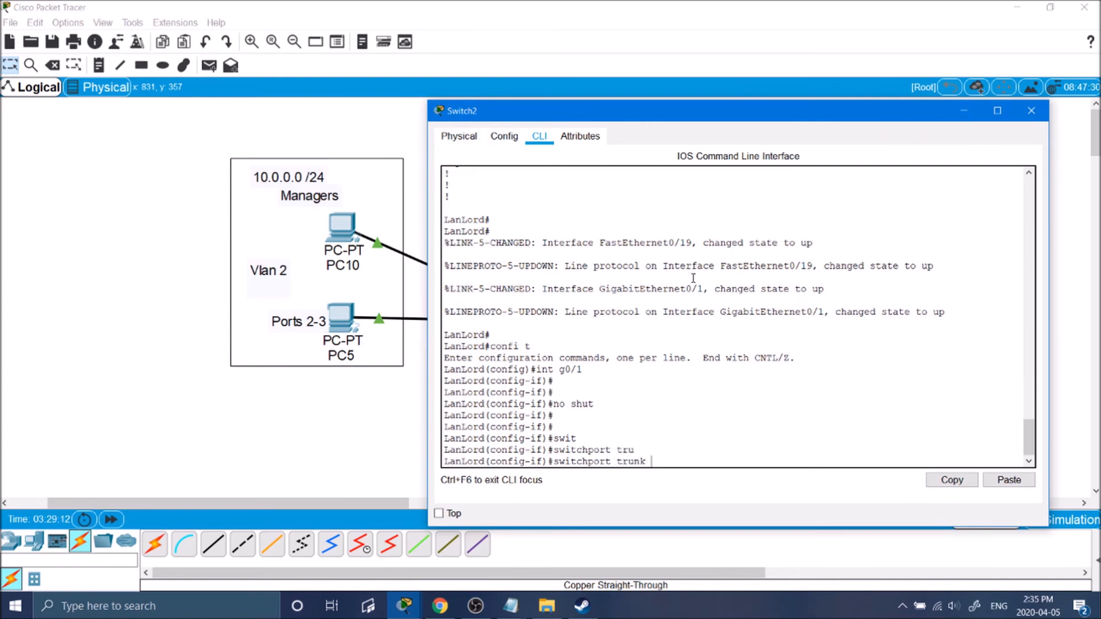
pyautogui.write('e')
pyautogui.press('Tab')
pyautogui.write('nc')
pyautogui.press('Tab')
pyautogui.press('BackSpace')
pyautogui.press('BackSpace')
pyautogui.press('BackSpace')
pyautogui.write('?')
pyautogui.write('switchport')
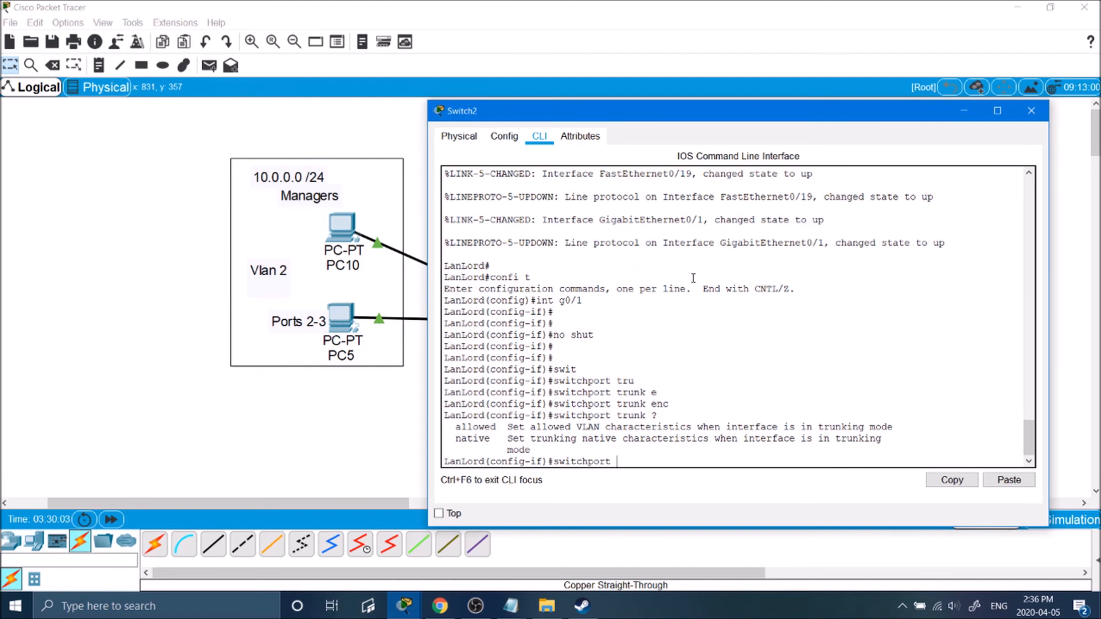
pyautogui.write(' modet')
pyautogui.press('BackSpace')
pyautogui.write('?tru')
pyautogui.press('Return')
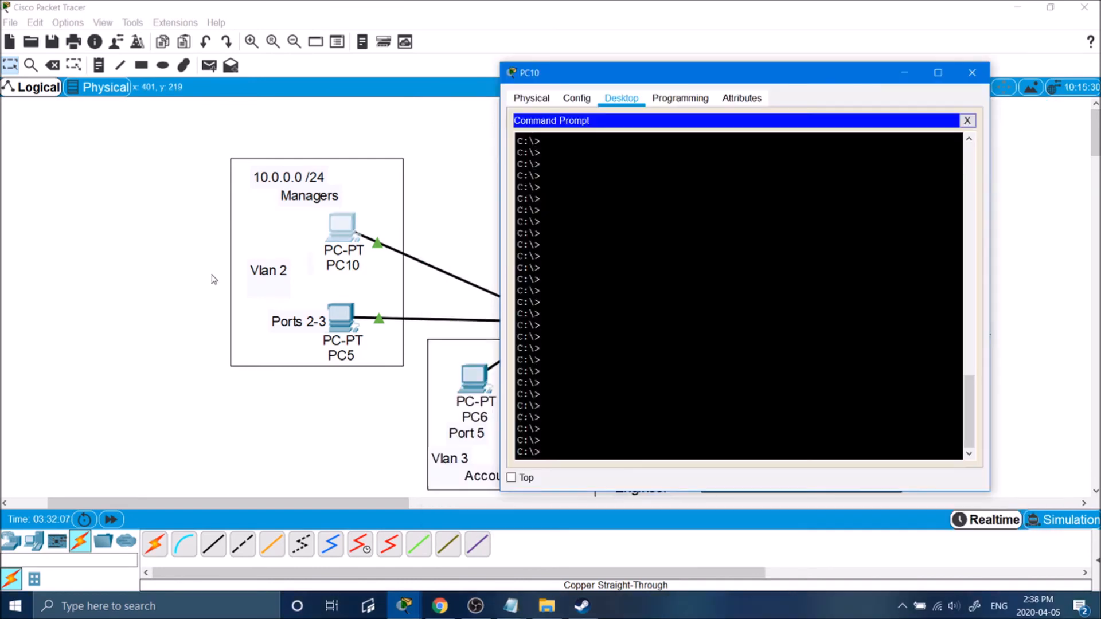
# Run ping 10.0.1.51 from PC10's Command Prompt, then bring the topology view back.
pyautogui.write('ping 10.0.1.51')
pyautogui.press('Return')
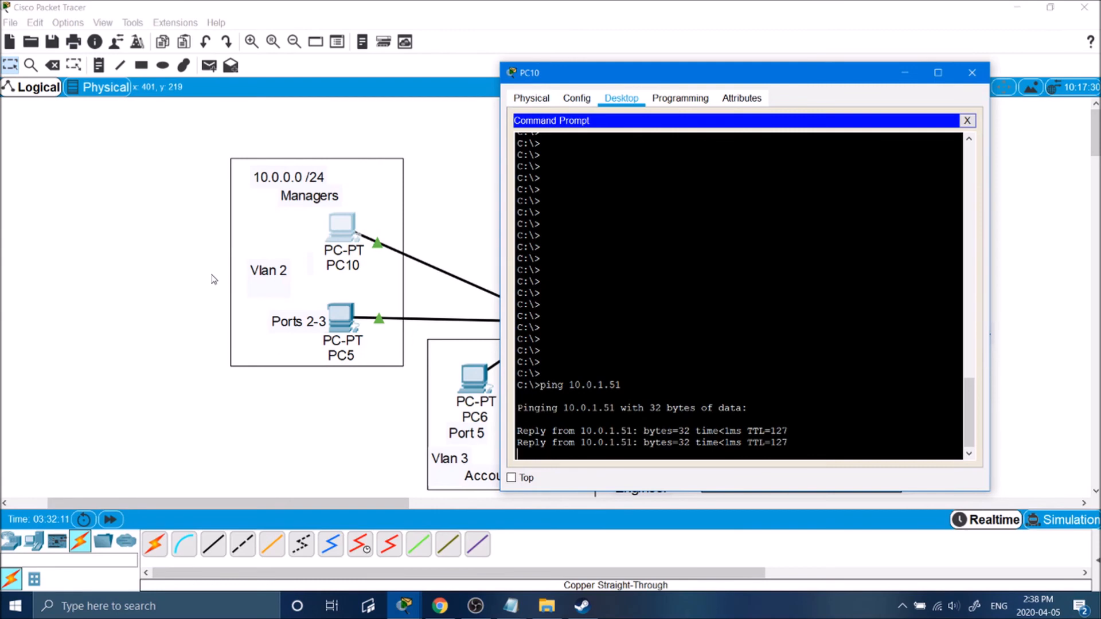
pyautogui.click(214, 279)
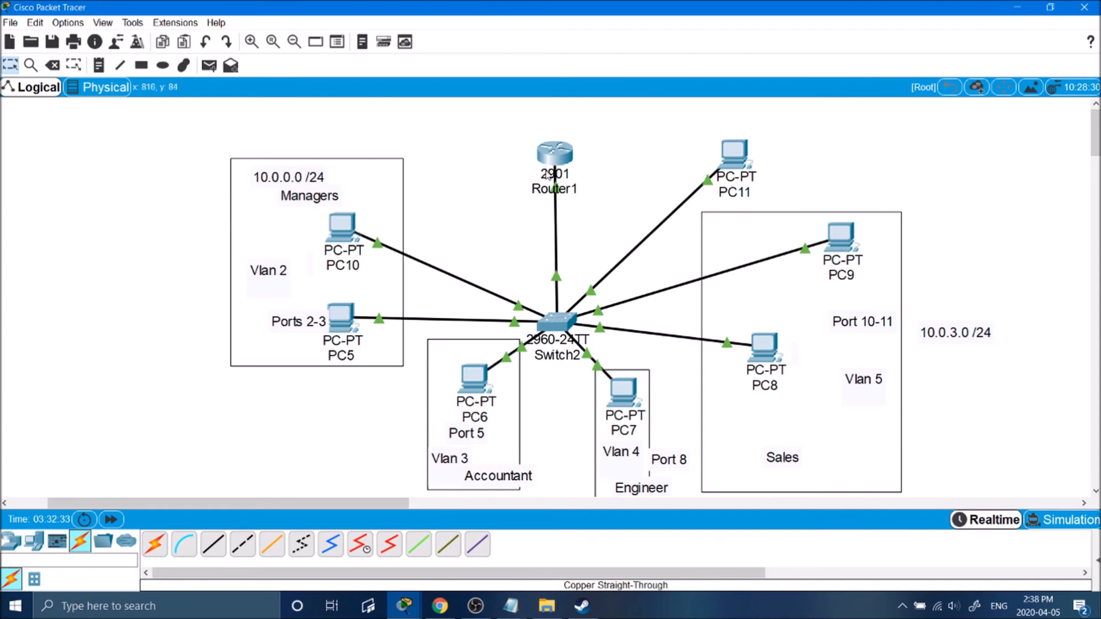
# Ping 10.0.2.51 from PC10's Command Prompt, then stop it with Ctrl+C.
pyautogui.scroll(-1, 433, 215)
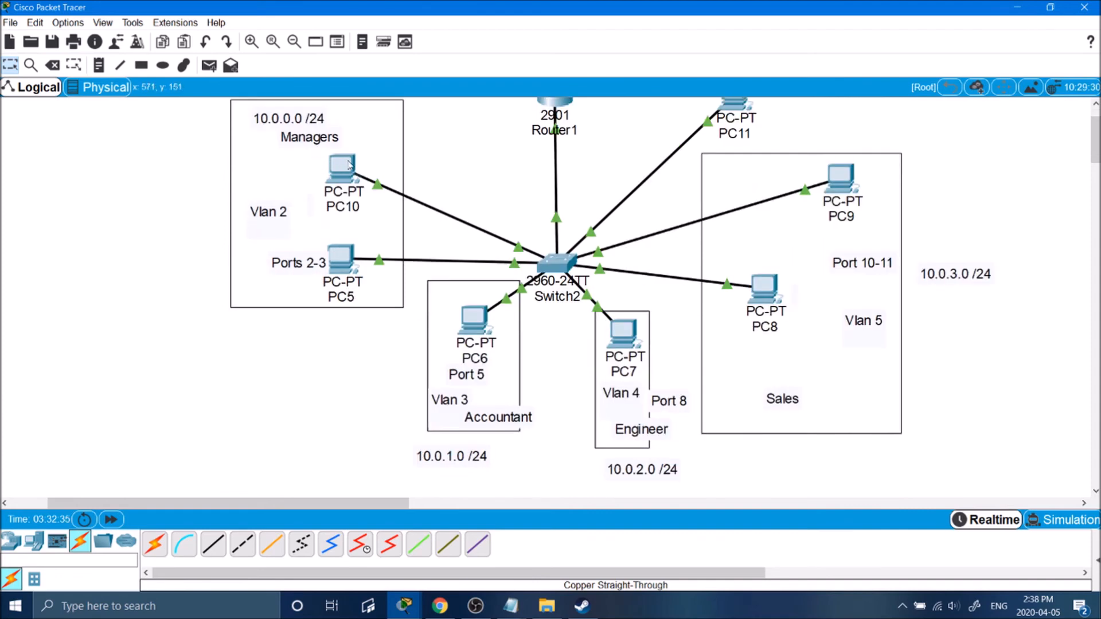
pyautogui.click(326, 170)
pyautogui.moveTo(658, 86); pyautogui.dragTo(222, 55)
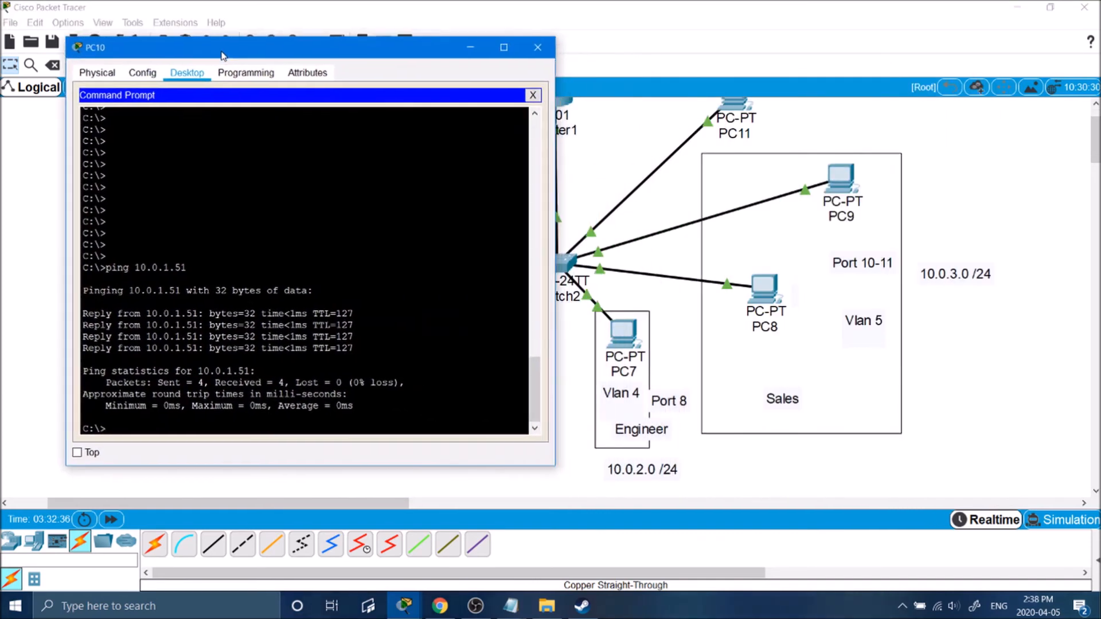
pyautogui.write('ping 10.')
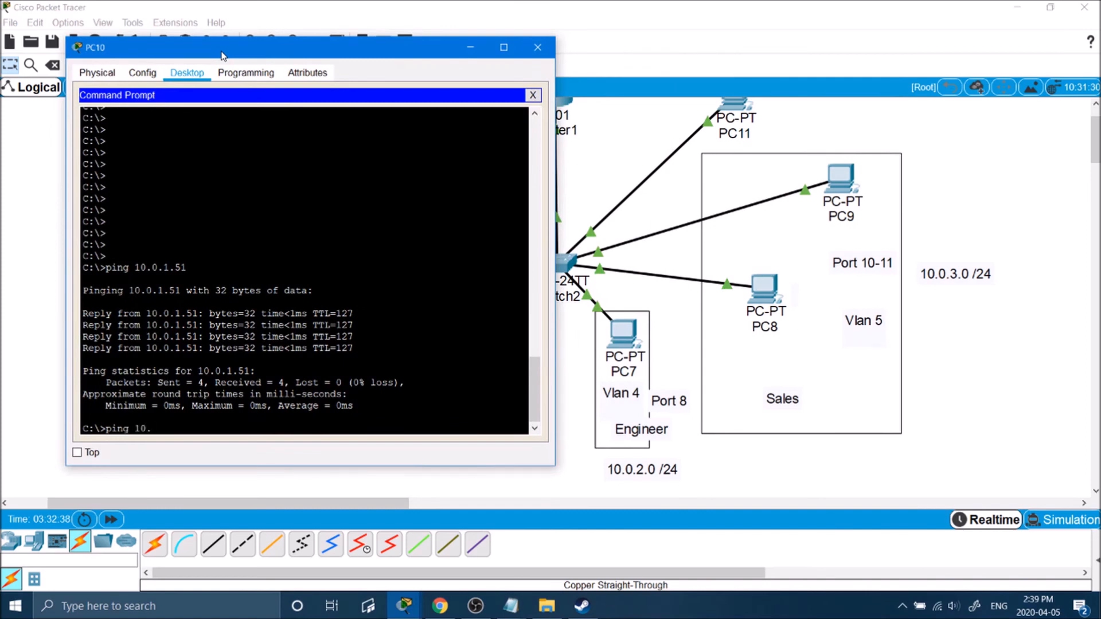
pyautogui.write('0.2.51')
pyautogui.press('Return')
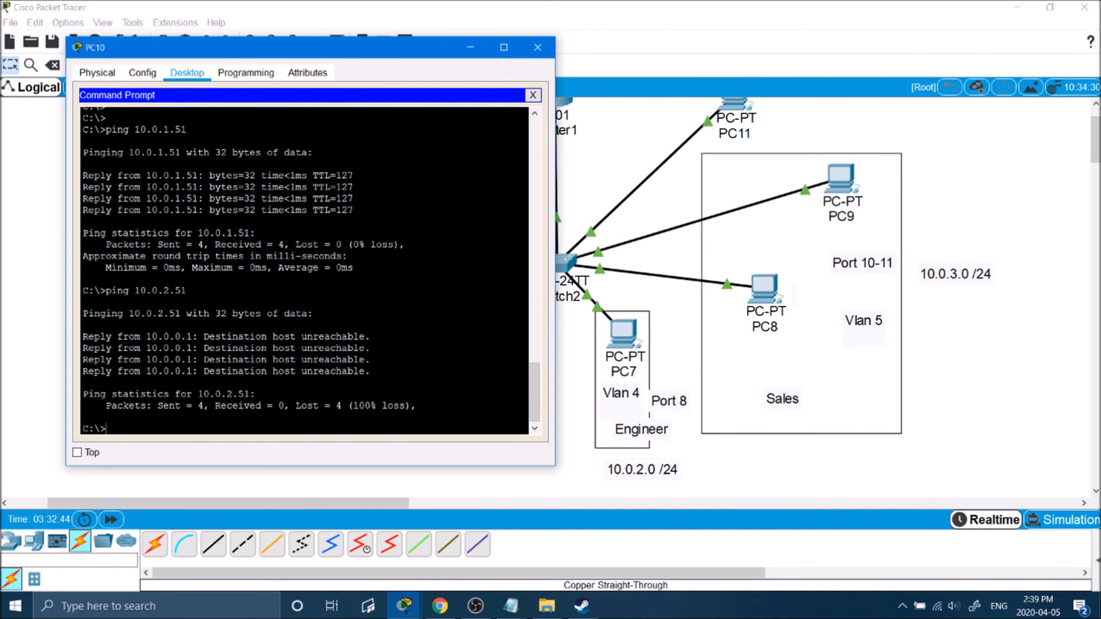
pyautogui.write('ping 10.0.2.51')
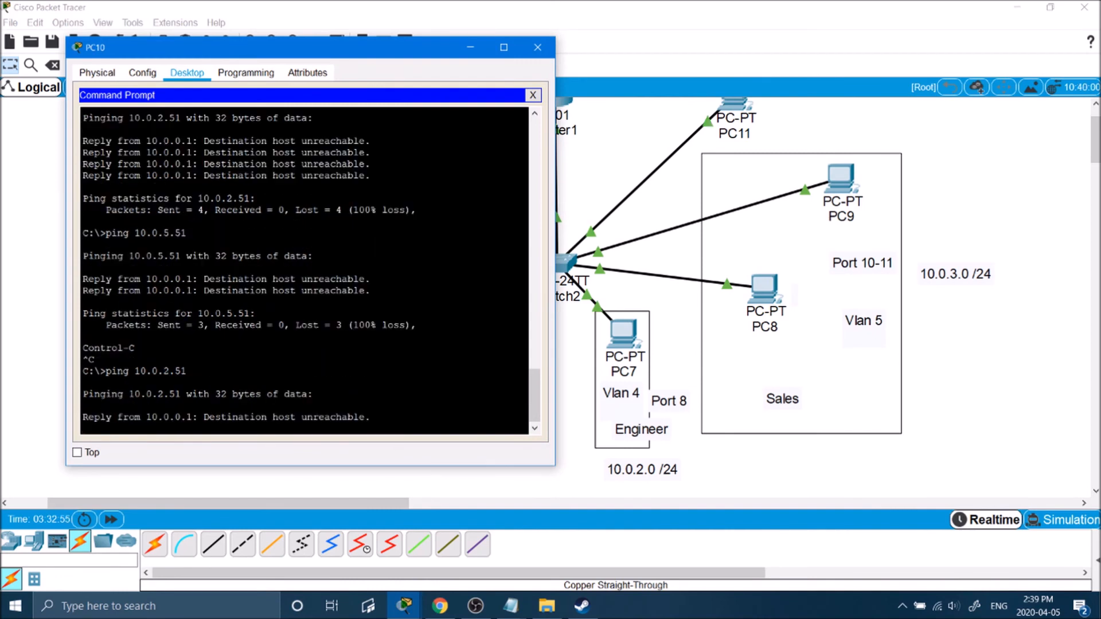
pyautogui.hotkey('ctrl', 'c')
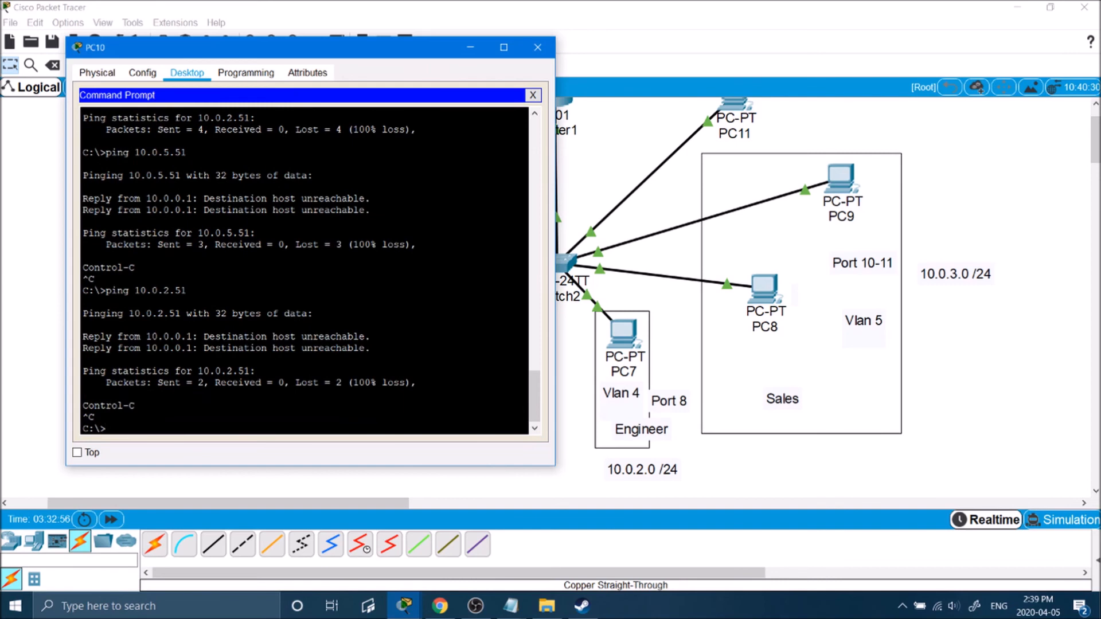
# Highlight the destination host unreachable replies from 10.0.0.1, then return to the topology.
pyautogui.moveTo(339, 55); pyautogui.dragTo(871, 108)
pyautogui.scroll(1, 476, 281)
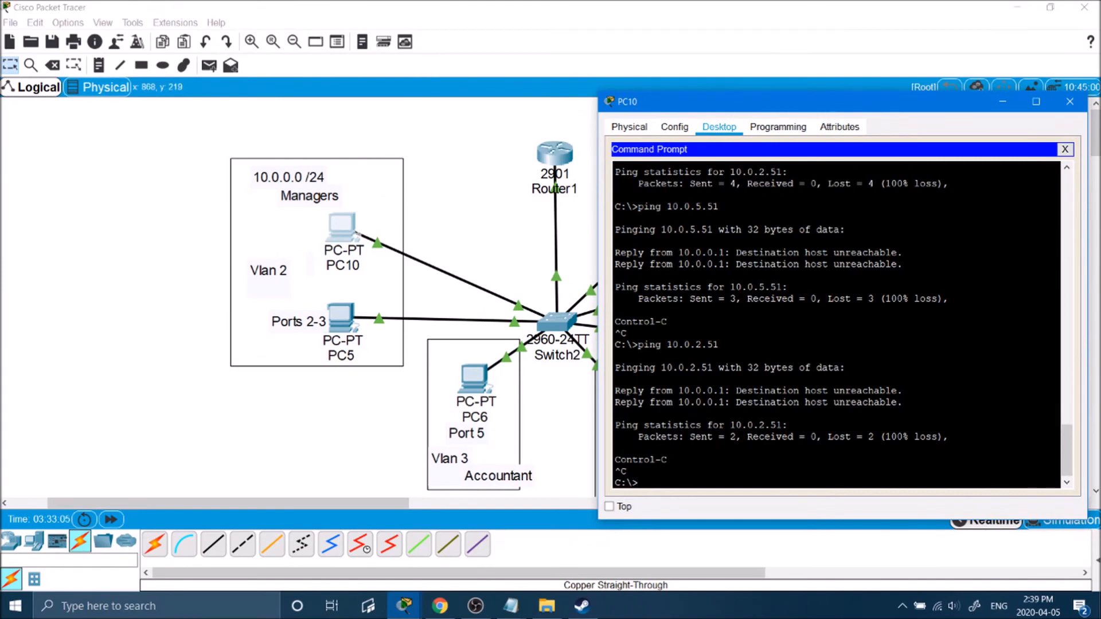
pyautogui.moveTo(653, 390); pyautogui.dragTo(819, 404)
pyautogui.moveTo(623, 390); pyautogui.dragTo(743, 390)
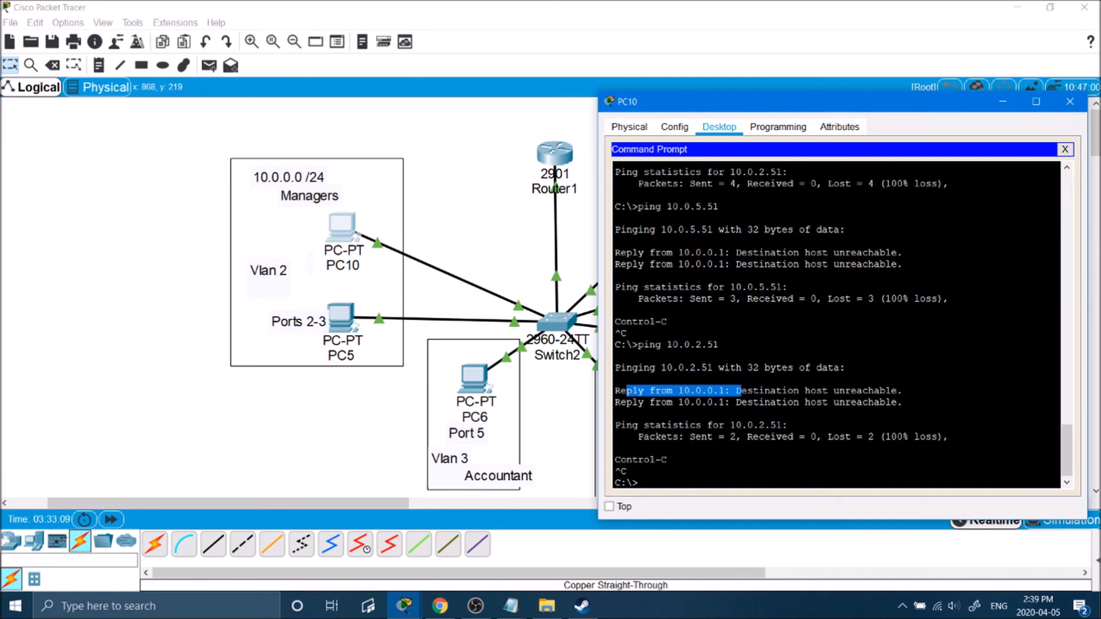
pyautogui.moveTo(902, 391); pyautogui.dragTo(649, 391)
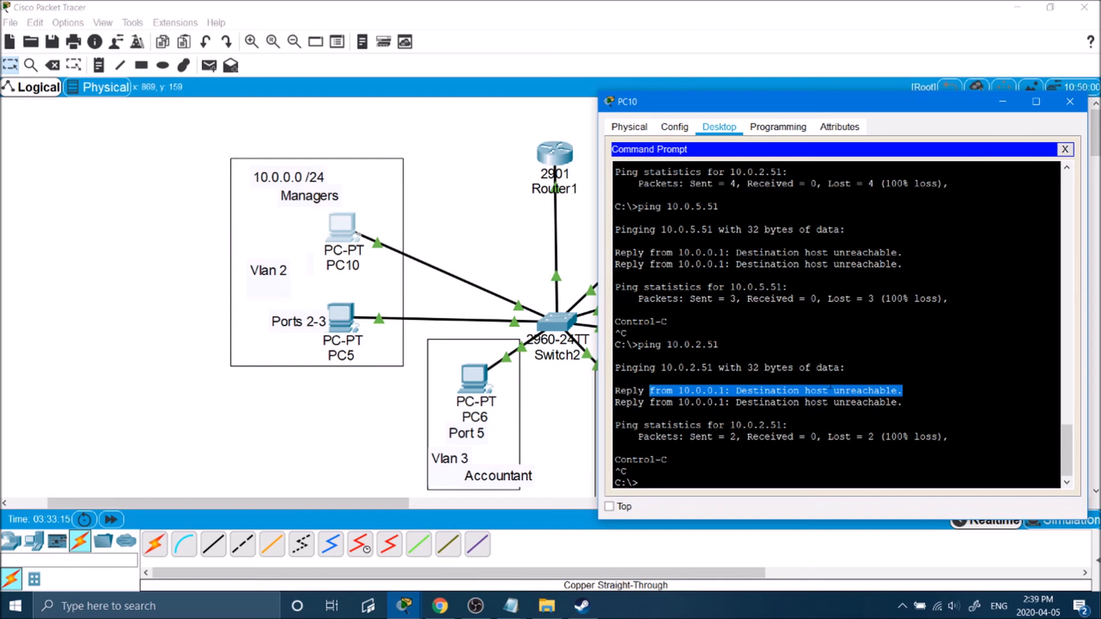
pyautogui.click(719, 391)
pyautogui.moveTo(719, 391); pyautogui.dragTo(684, 391)
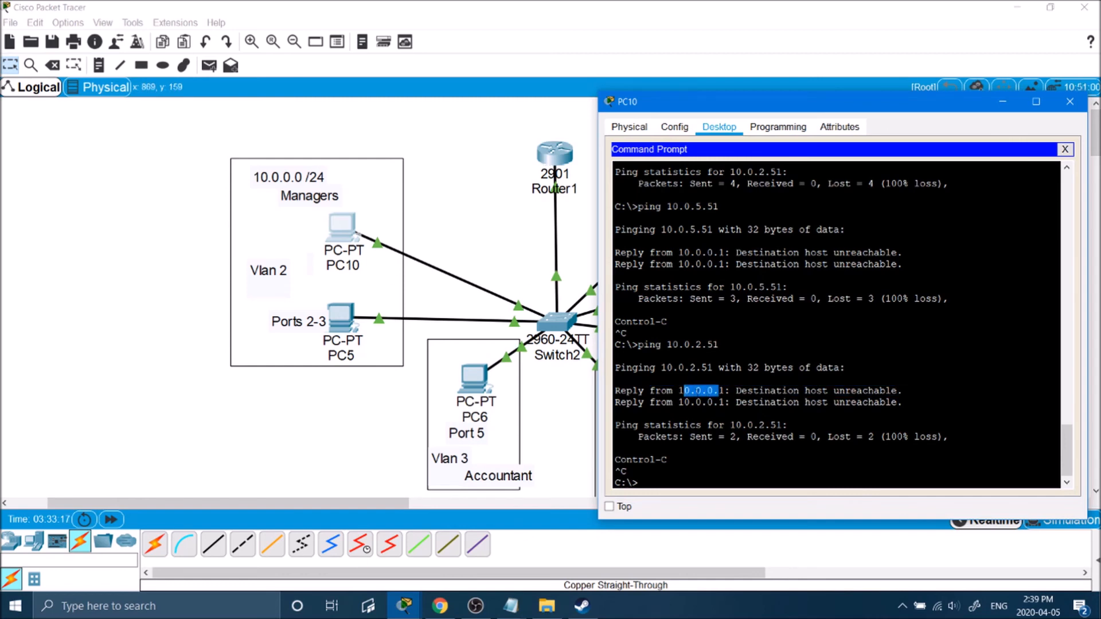
pyautogui.moveTo(714, 368); pyautogui.dragTo(672, 367)
pyautogui.moveTo(736, 390); pyautogui.dragTo(892, 391)
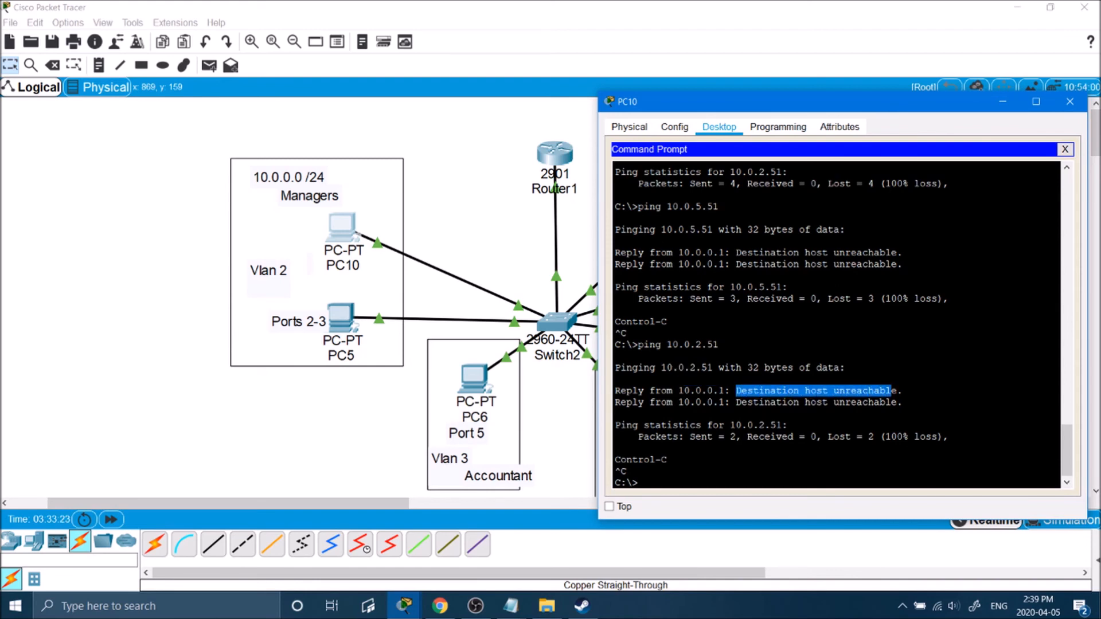
pyautogui.click(490, 205)
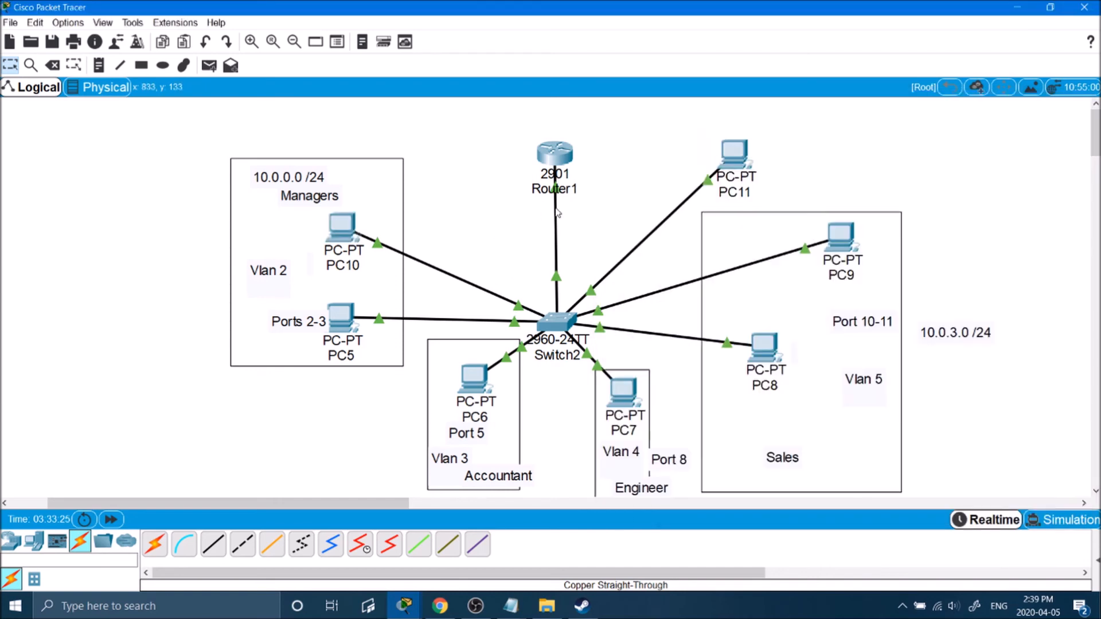
# In Router1's CLI, create subinterface g0/1.4 with dot1q encapsulation for VLAN 4.
pyautogui.click(564, 155)
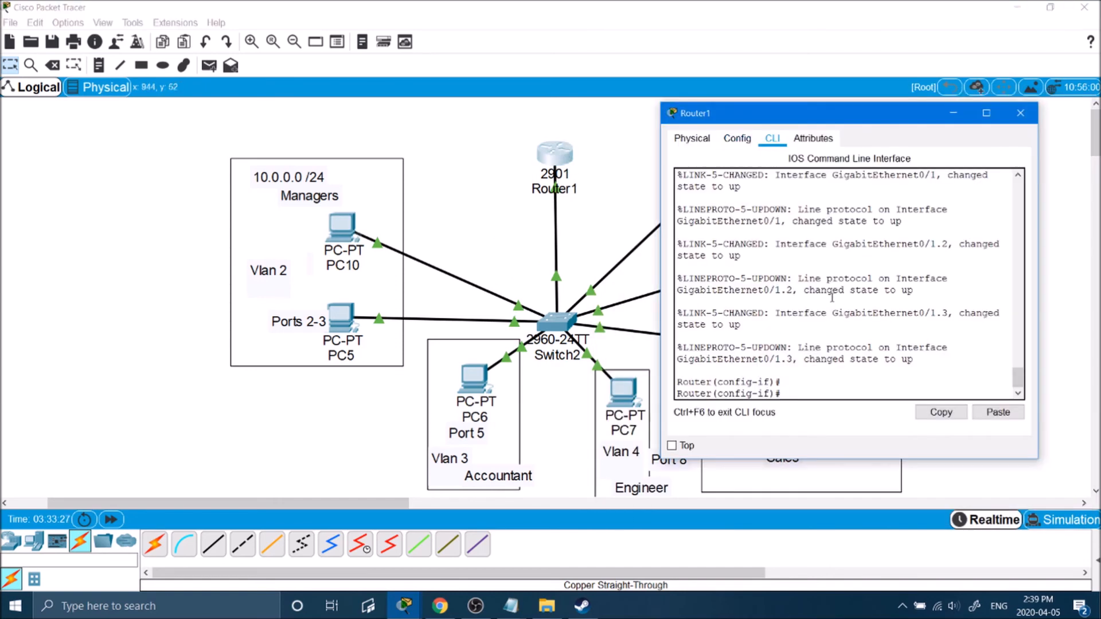
pyautogui.write('exit')
pyautogui.press('Return')
pyautogui.press('Return')
pyautogui.press('Return')
pyautogui.press('Return')
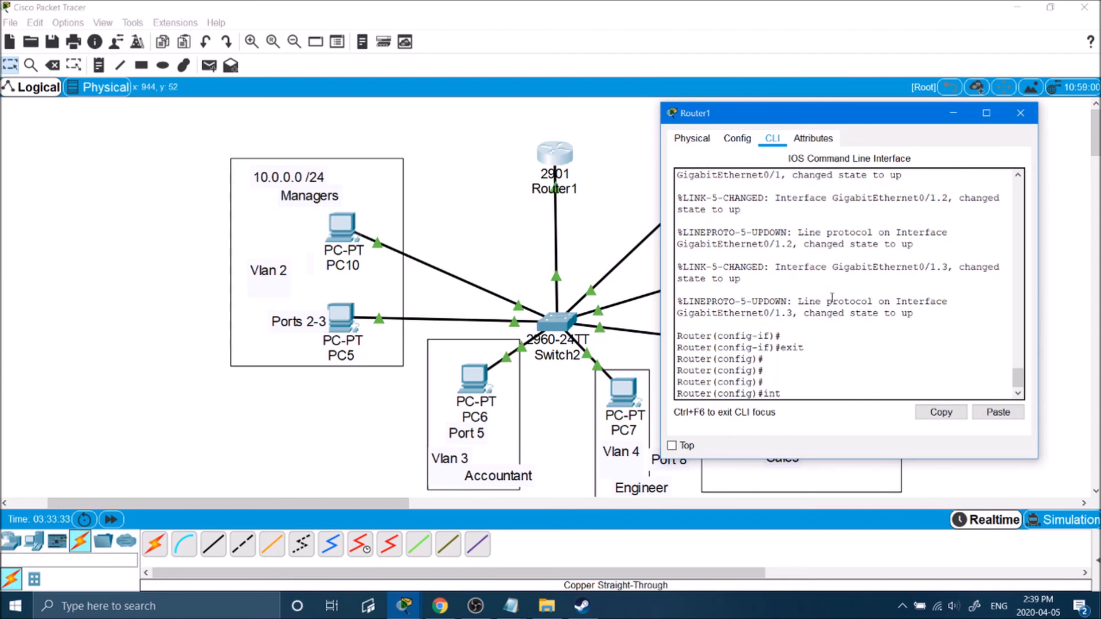
pyautogui.write('int g0/1.')
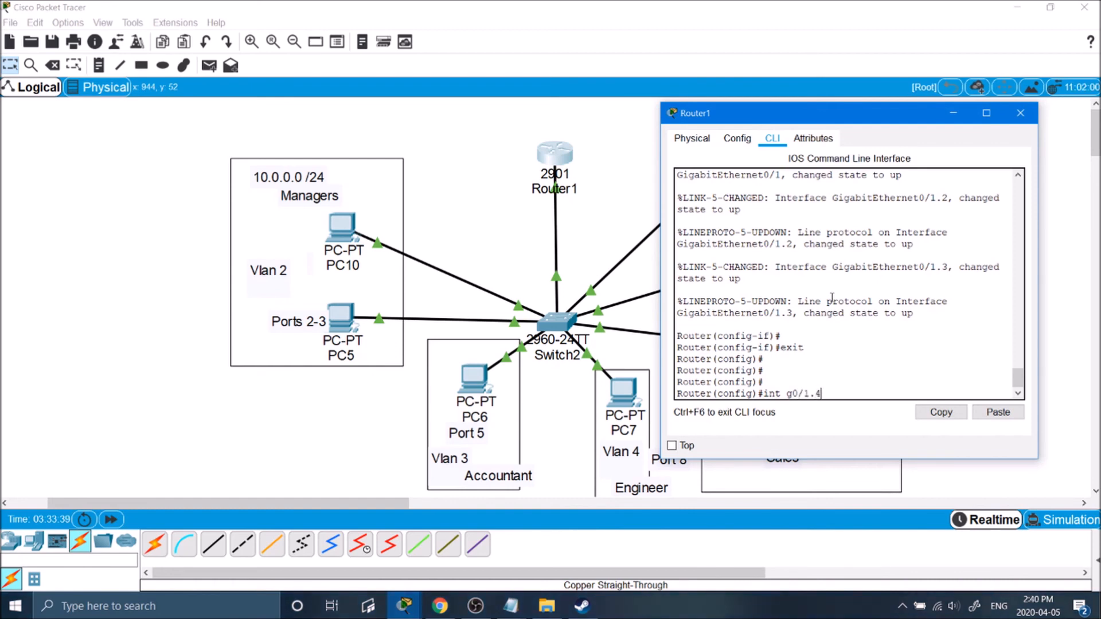
pyautogui.write('4')
pyautogui.press('Return')
pyautogui.write('ip ad')
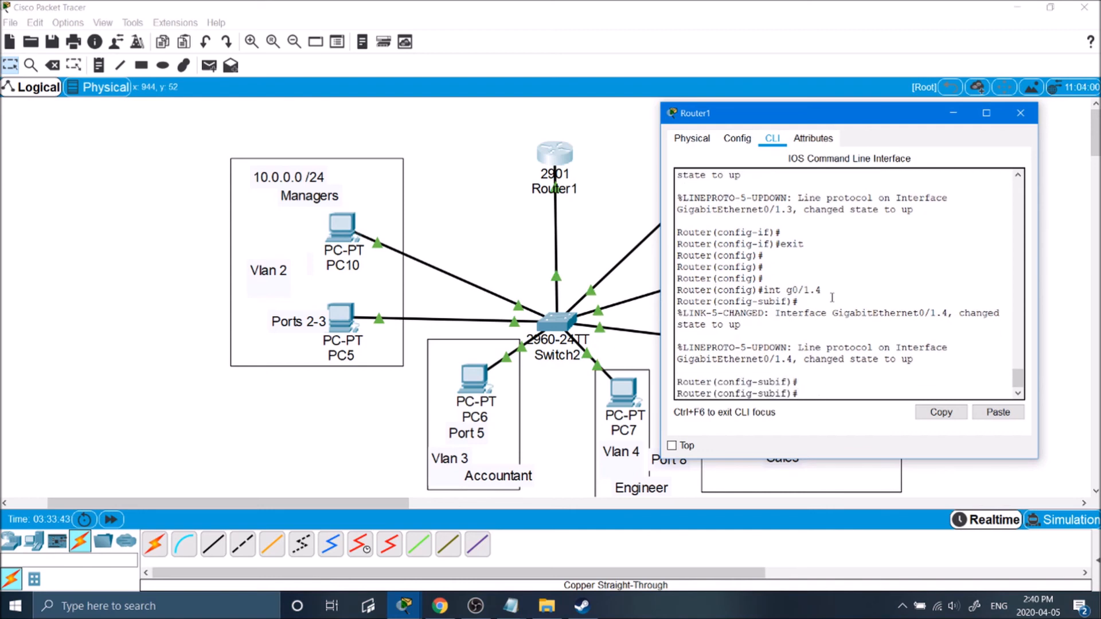
pyautogui.write('c')
pyautogui.press('Tab')
pyautogui.write('dot1q 4')
pyautogui.press('Return')
# Assign 10.0.2.1 255.255.255.0 to g0/1.4 and enable it with no shut.
pyautogui.write('ip a')
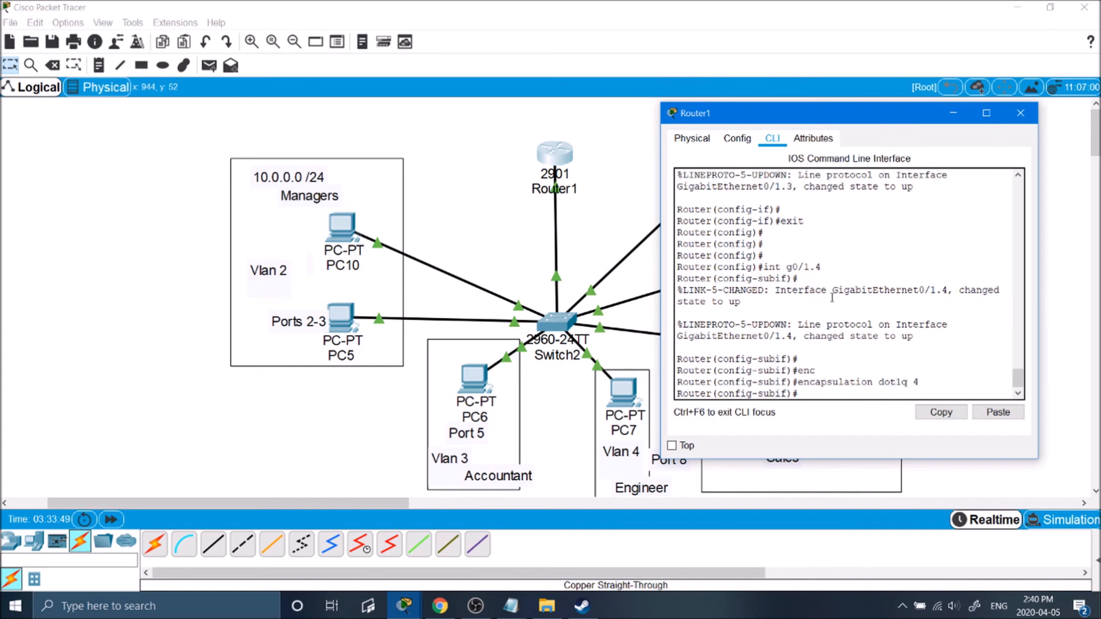
pyautogui.write('d')
pyautogui.press('Tab')
pyautogui.write('10.0.')
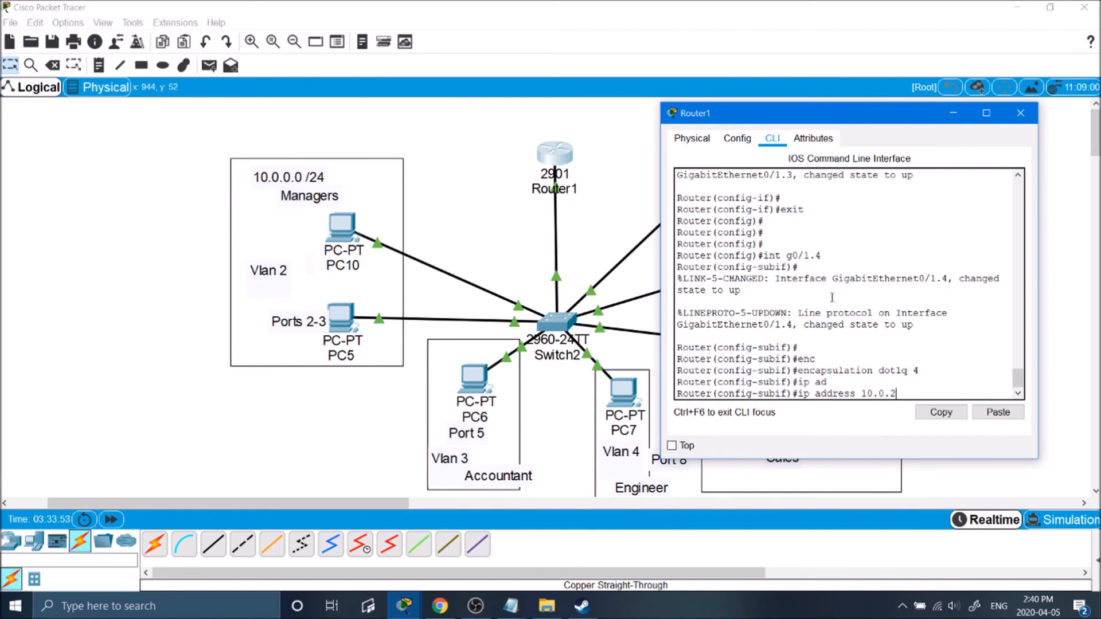
pyautogui.write('2.1 255.255.255.0')
pyautogui.press('Return')
pyautogui.press('Return')
pyautogui.press('Return')
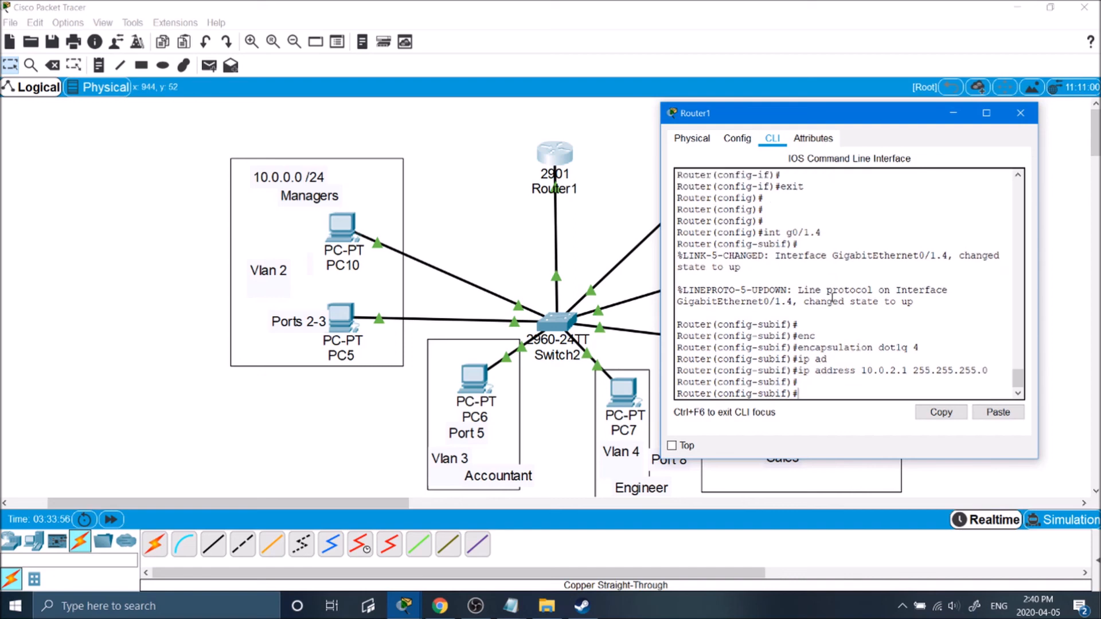
pyautogui.write('no shut')
pyautogui.press('Return')
pyautogui.press('Return')
# Turn on ip routing, then re-enter configuration mode and begin interface g0/1.5.
pyautogui.write('ip routing')
pyautogui.press('Return')
pyautogui.press('Return')
pyautogui.write('exit')
pyautogui.press('Return')
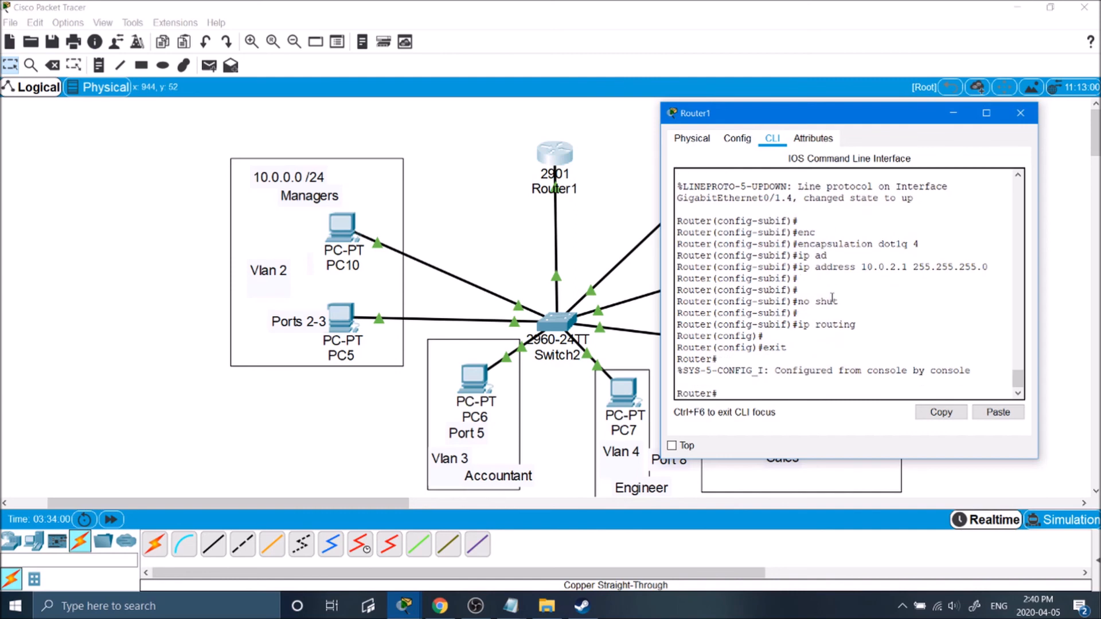
pyautogui.write('conf t')
pyautogui.press('Return')
pyautogui.press('Return')
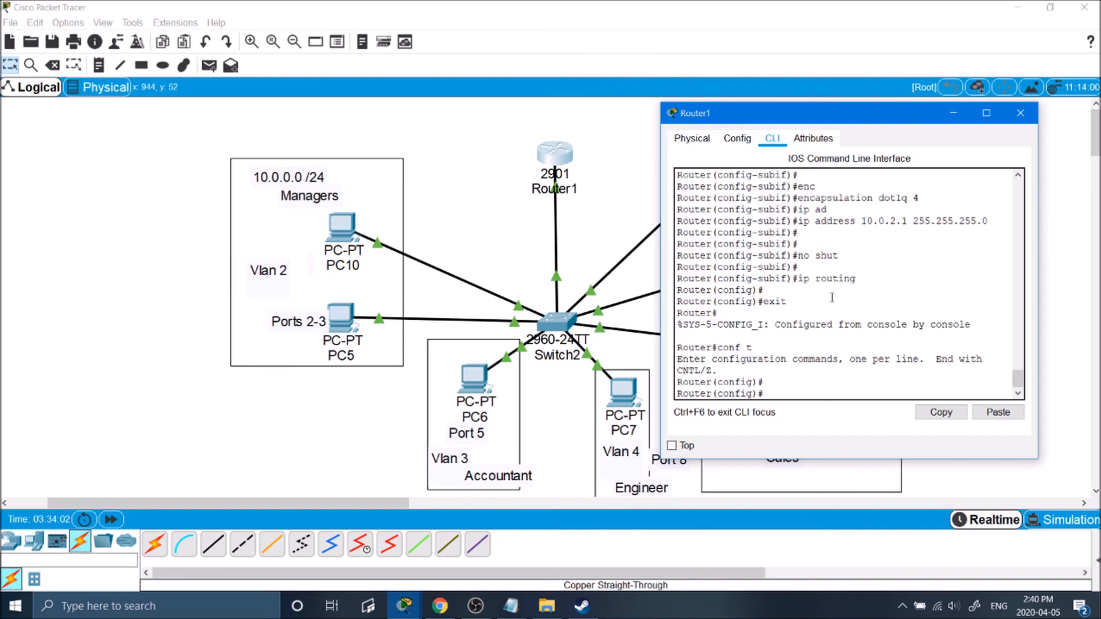
pyautogui.write('int g0/1.5')
# Configure g0/1.5 with dot1q VLAN 5 and 10.0.3.1 255.255.255.0, and enable it.
pyautogui.press('Return')
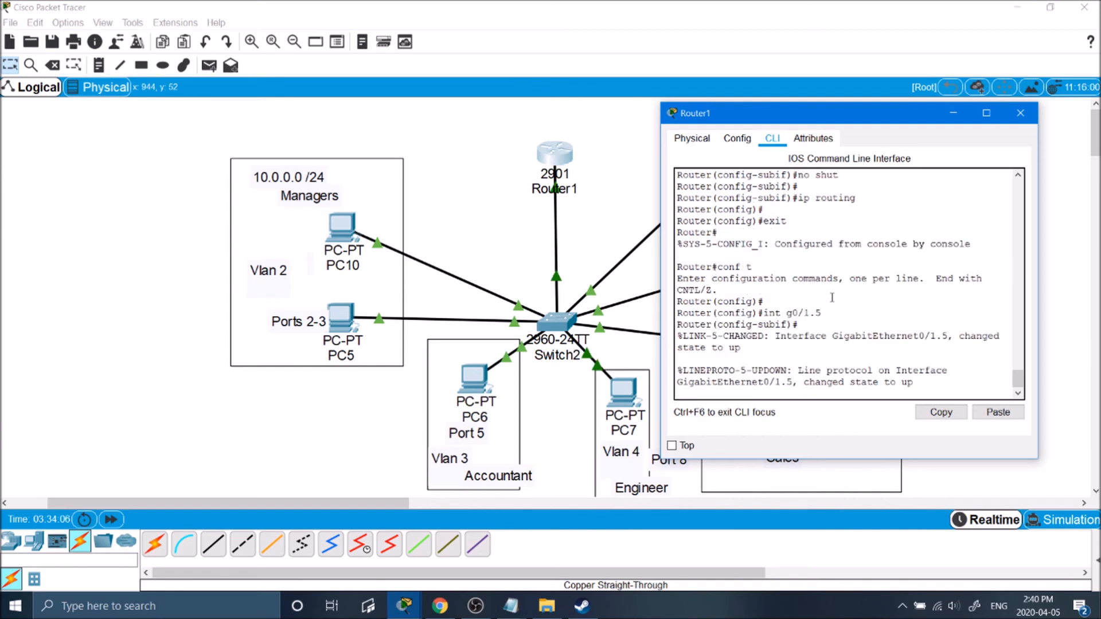
pyautogui.press('Return')
pyautogui.press('Return')
pyautogui.write('enc')
pyautogui.press('Tab')
pyautogui.write('dotq')
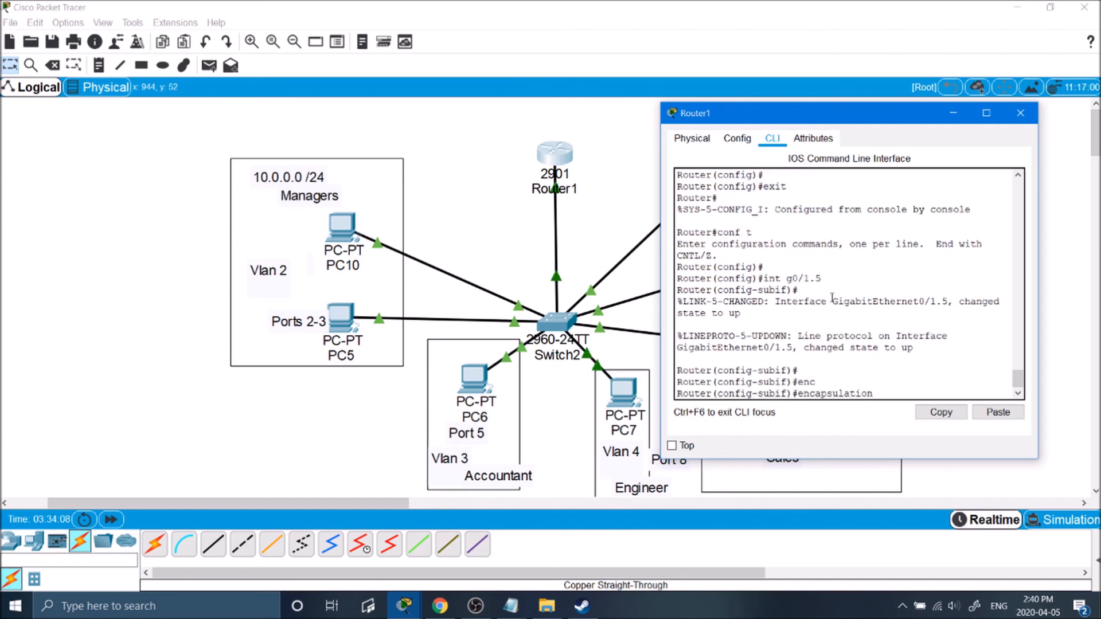
pyautogui.write('q 5')
pyautogui.press('Return')
pyautogui.write('ip add')
pyautogui.press('Tab')
pyautogui.write('10')
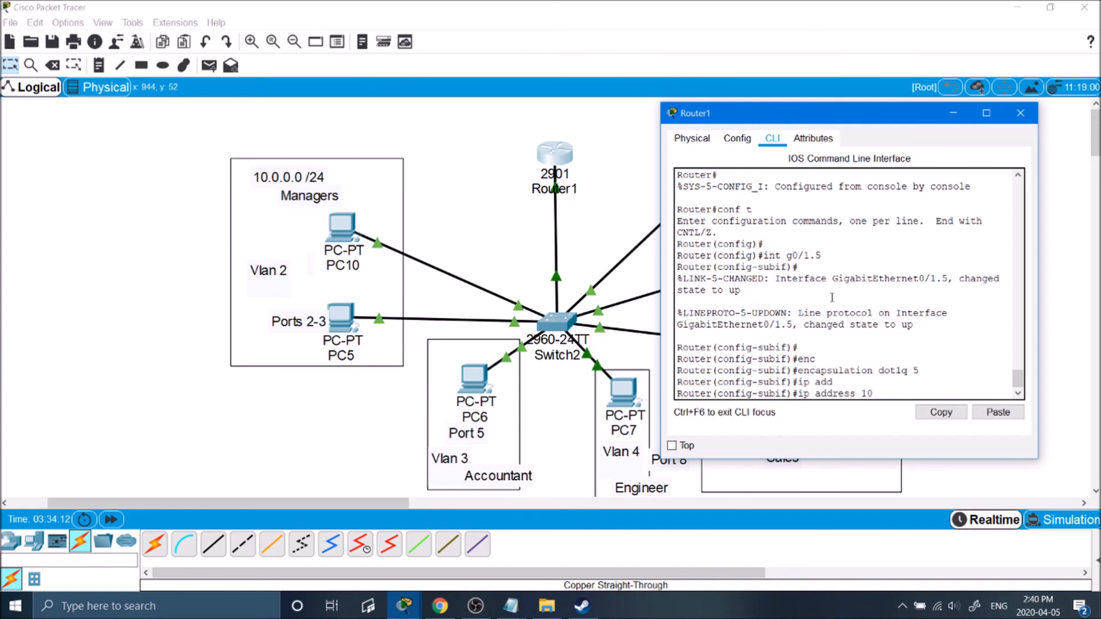
pyautogui.write('.0.3')
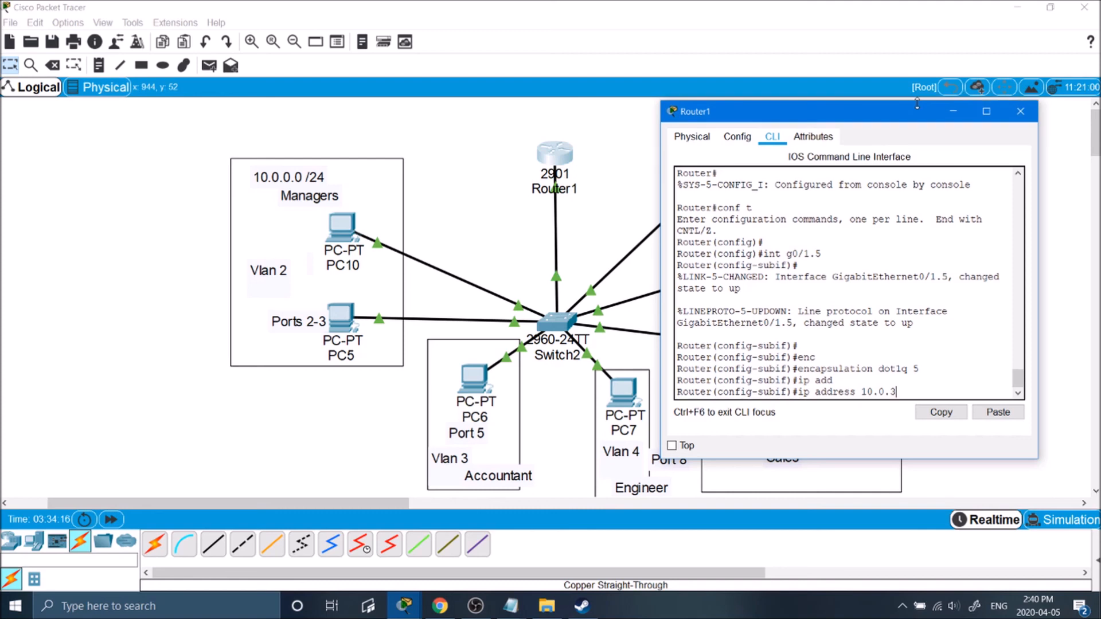
pyautogui.moveTo(924, 115); pyautogui.dragTo(699, 109)
pyautogui.write('.1 255.255.255.0')
pyautogui.press('Return')
pyautogui.write('no shut')
pyautogui.press('Return')
# Turn on ip routing and leave configuration mode.
pyautogui.write('ip routing')
pyautogui.press('Return')
pyautogui.press('Return')
pyautogui.press('Return')
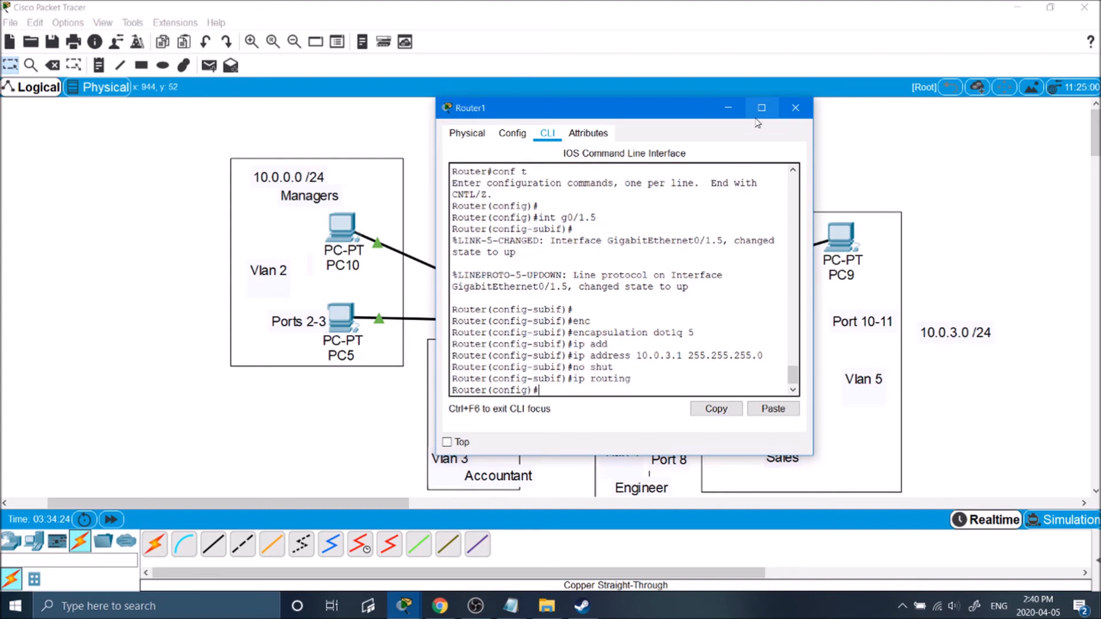
pyautogui.write('exit')
pyautogui.press('Return')
pyautogui.press('Return')
pyautogui.press('Return')
pyautogui.press('Return')
# Copy Router1's running-config to startup-config with the default filename, then return to the topology.
pyautogui.write('co')
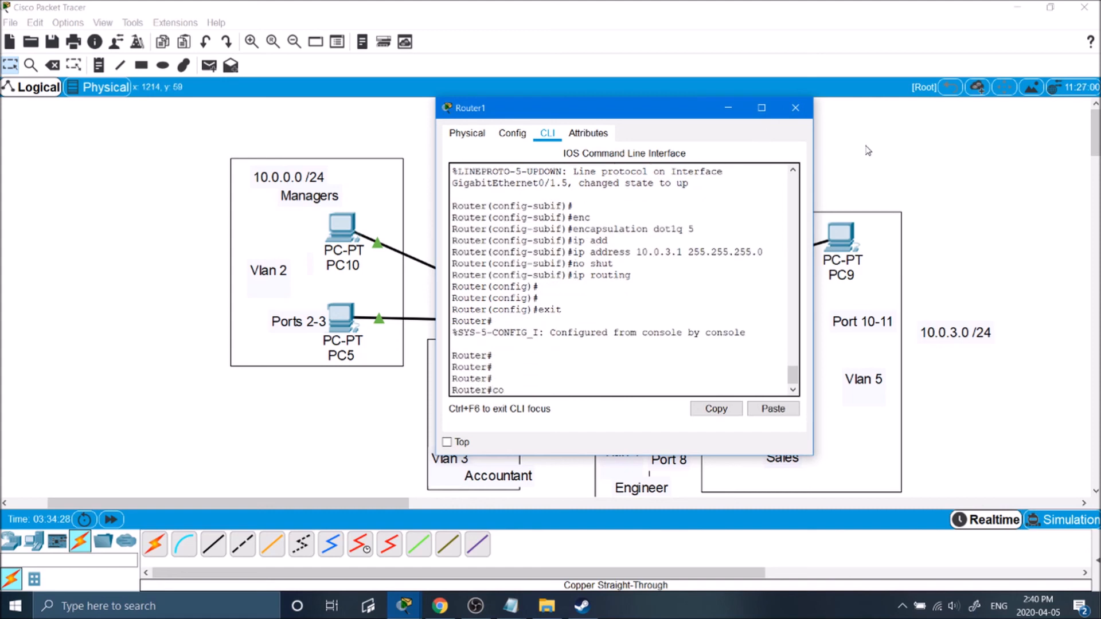
pyautogui.write('py run')
pyautogui.press('Tab')
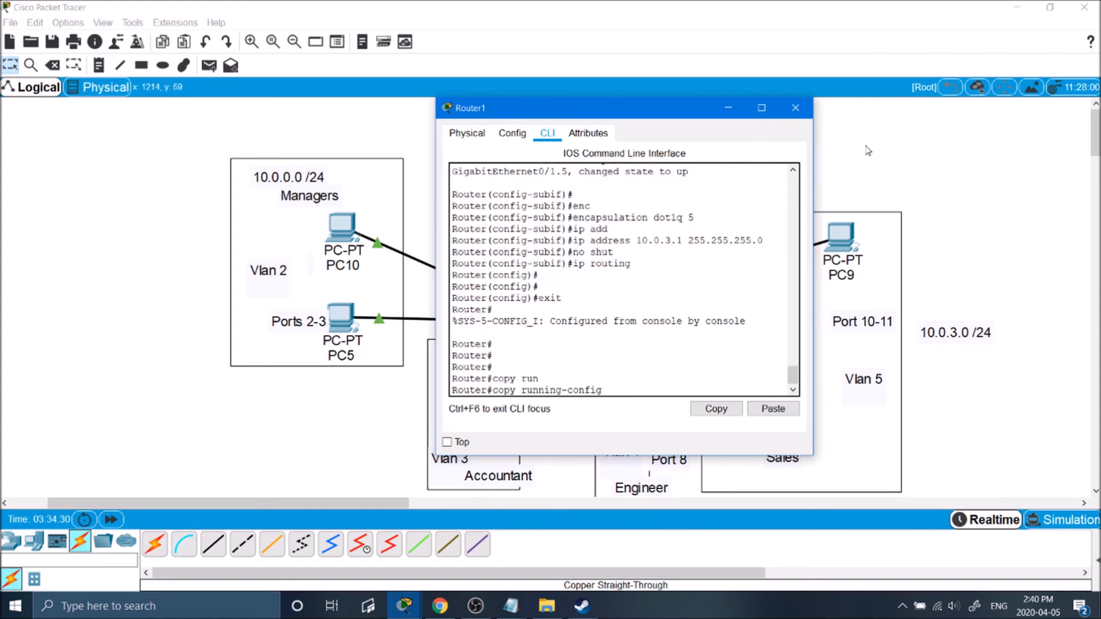
pyautogui.write('sta')
pyautogui.press('Tab')
pyautogui.press('Return')
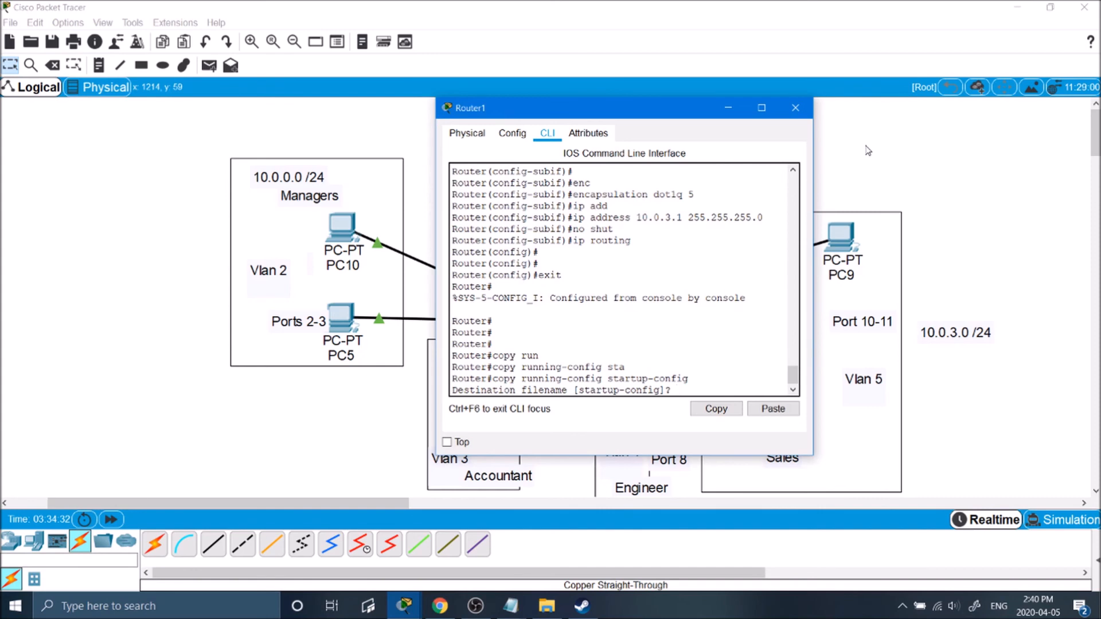
pyautogui.write('Y')
pyautogui.press('Return')
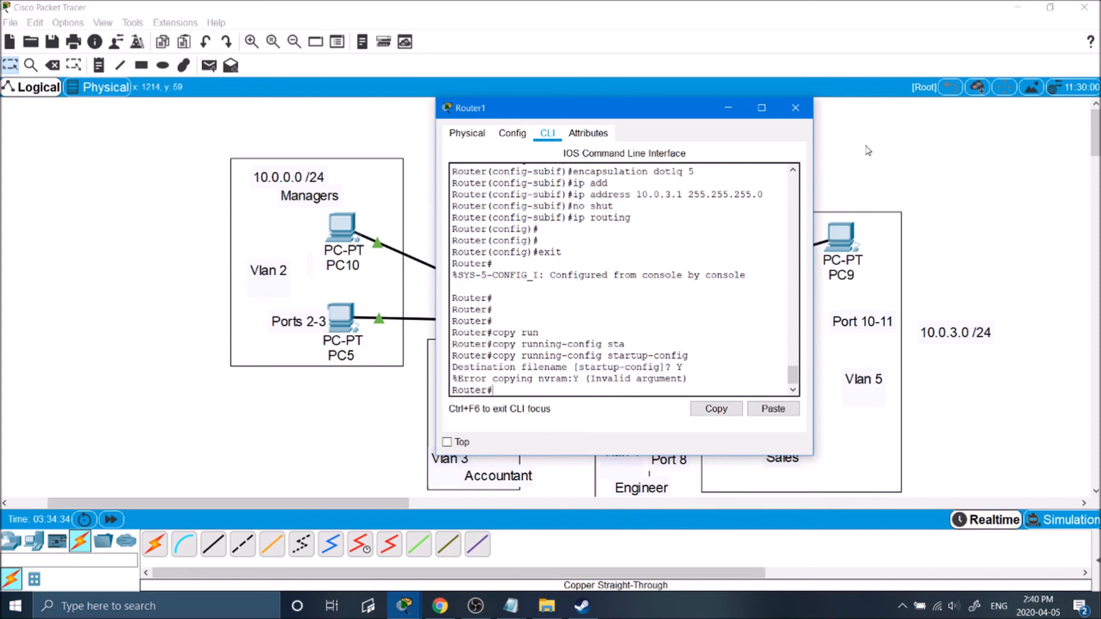
pyautogui.press('Up')
pyautogui.press('Return')
pyautogui.write('yes')
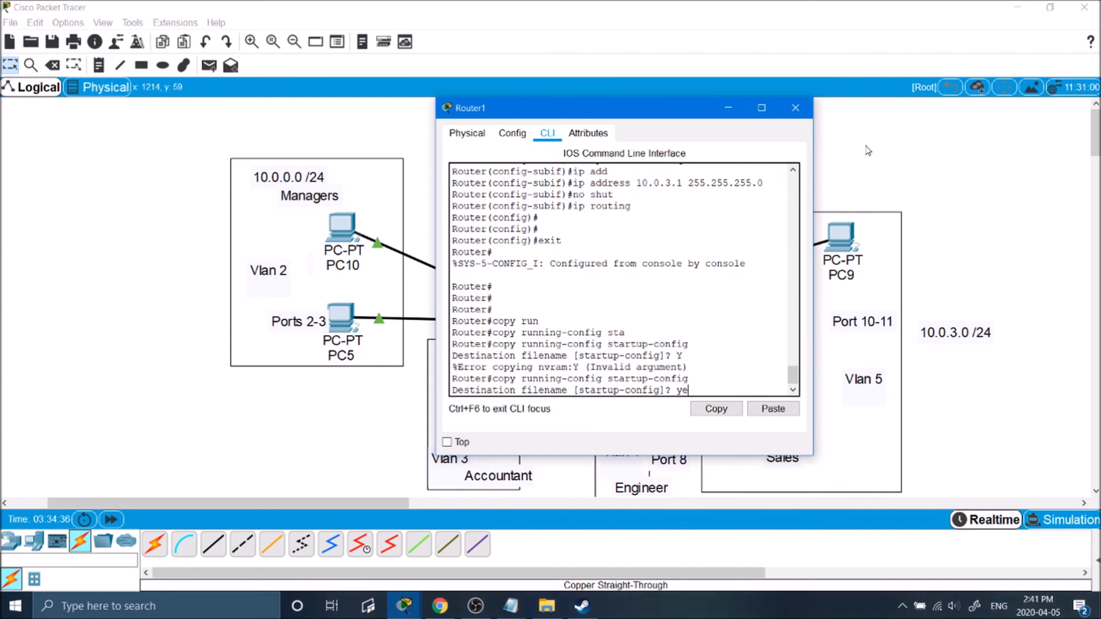
pyautogui.press('Return')
pyautogui.press('Up')
pyautogui.press('Return')
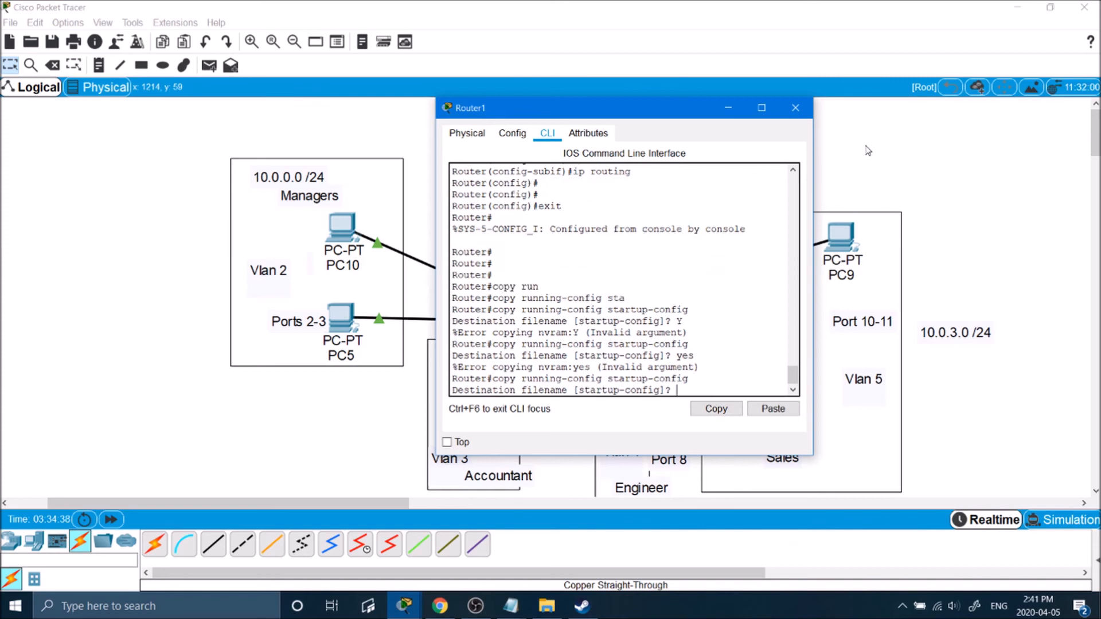
pyautogui.press('Return')
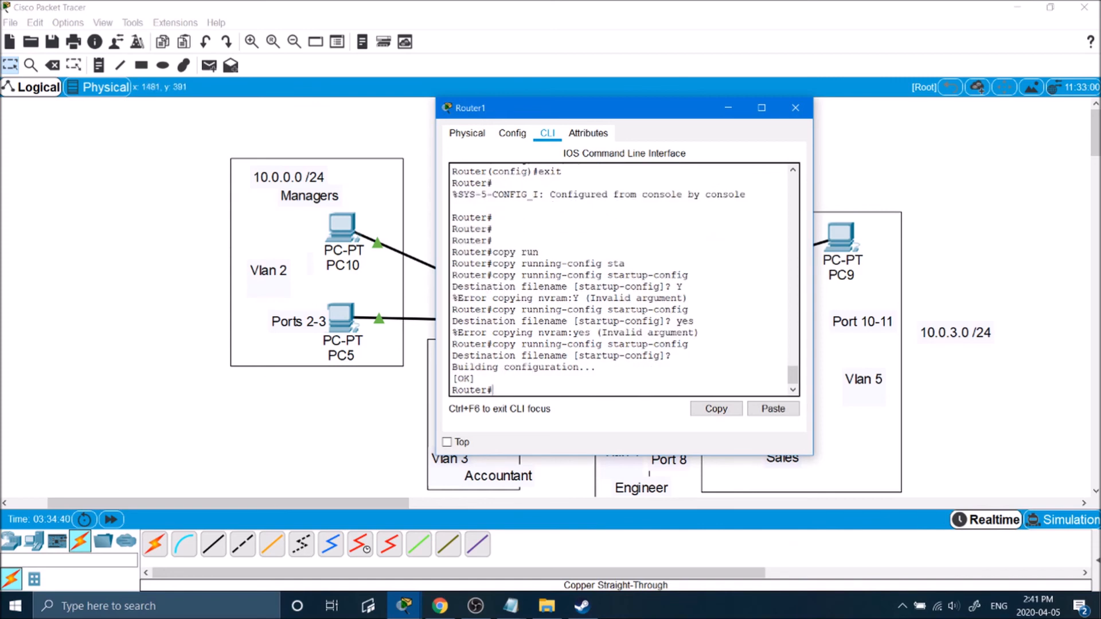
pyautogui.click(988, 208)
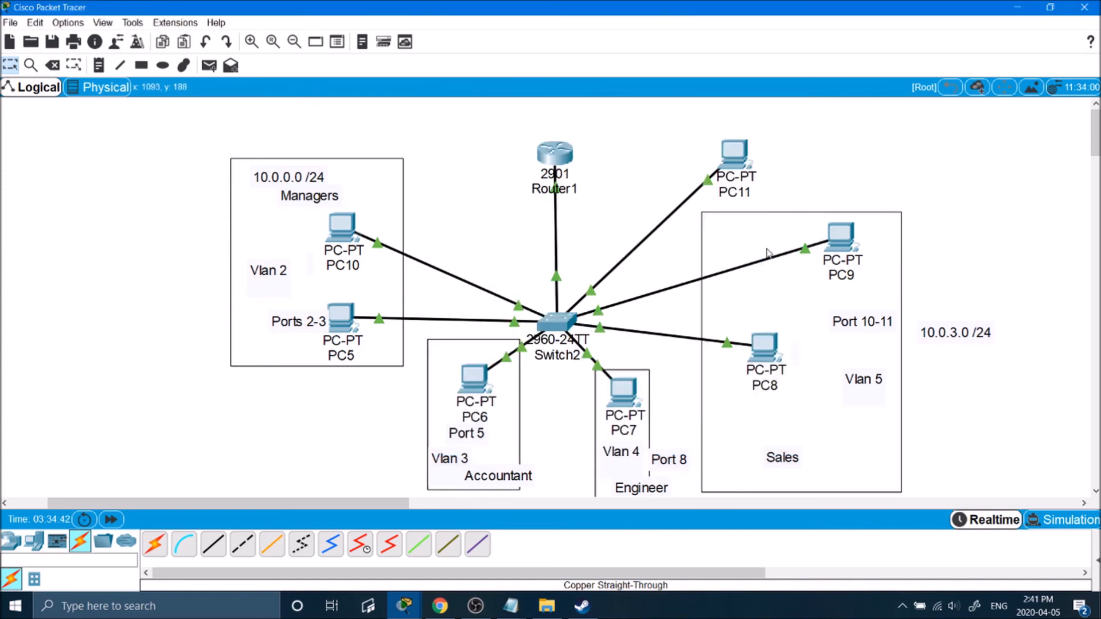
# Rerun ping 10.0.2.51 from PC10, which now times out, then close PC10's window.
pyautogui.click(351, 228)
pyautogui.moveTo(730, 105); pyautogui.dragTo(198, 76)
pyautogui.press('Up')
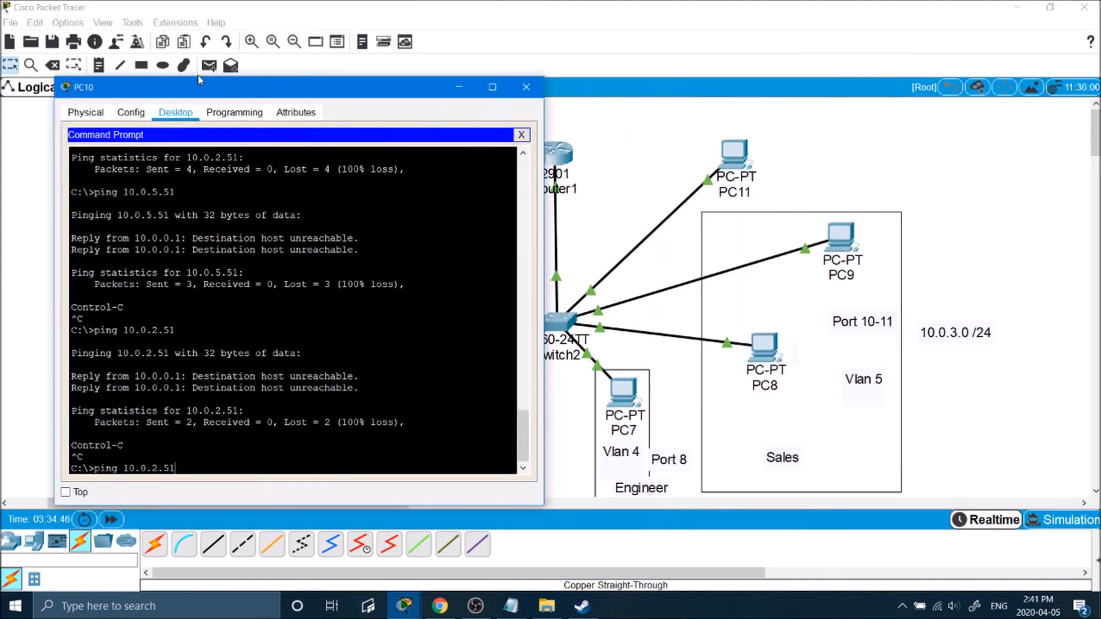
pyautogui.press('Return')
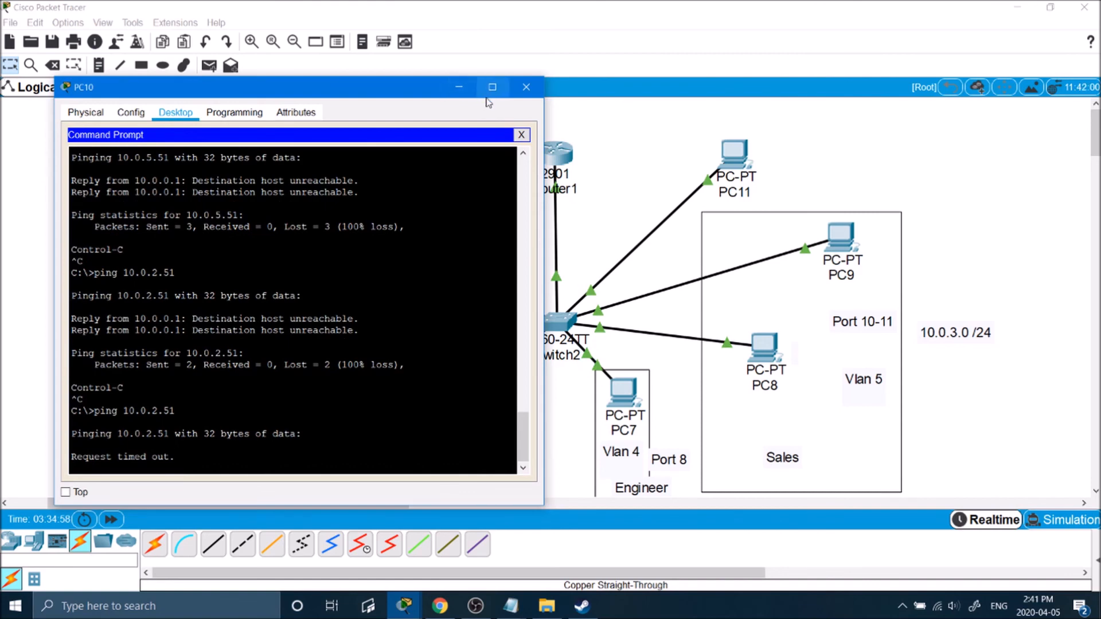
pyautogui.click(518, 87)
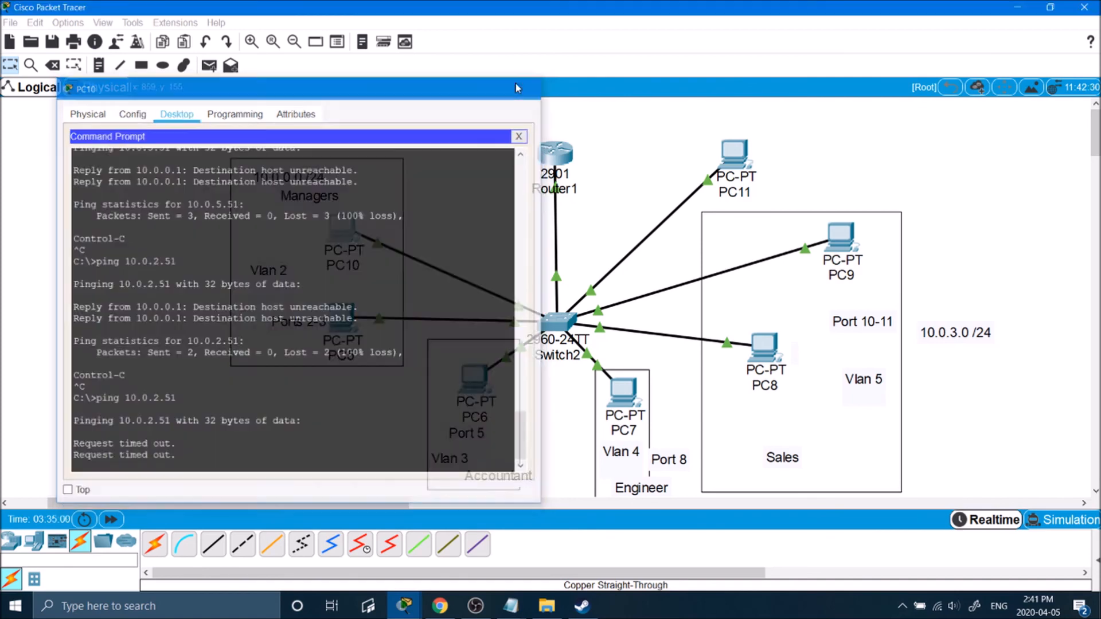
pyautogui.scroll(-2, 561, 194)
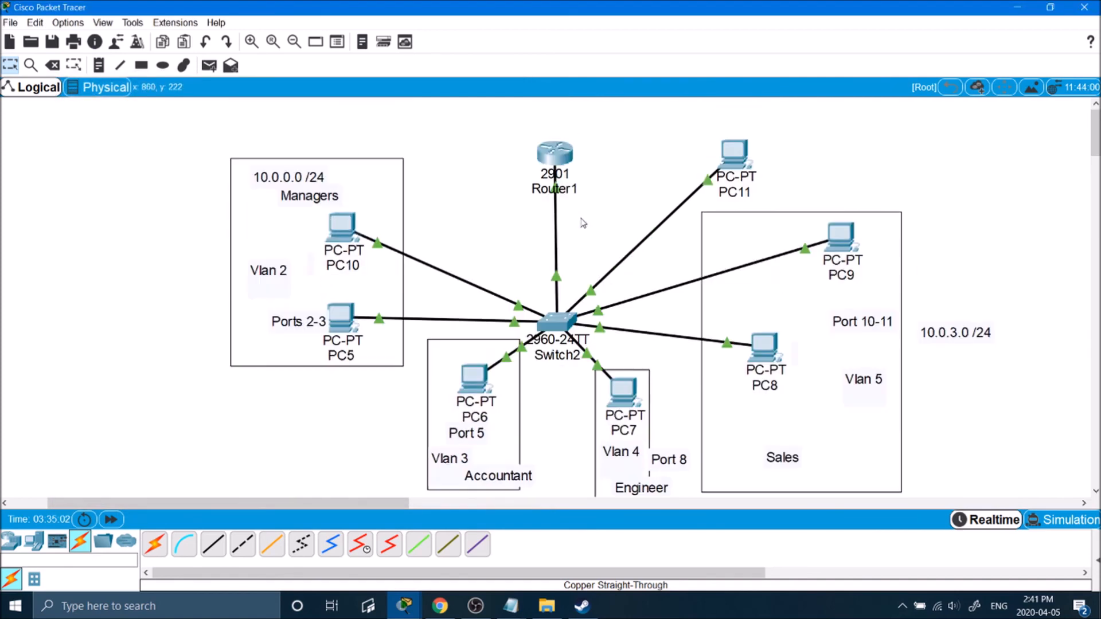
pyautogui.scroll(1, 637, 370)
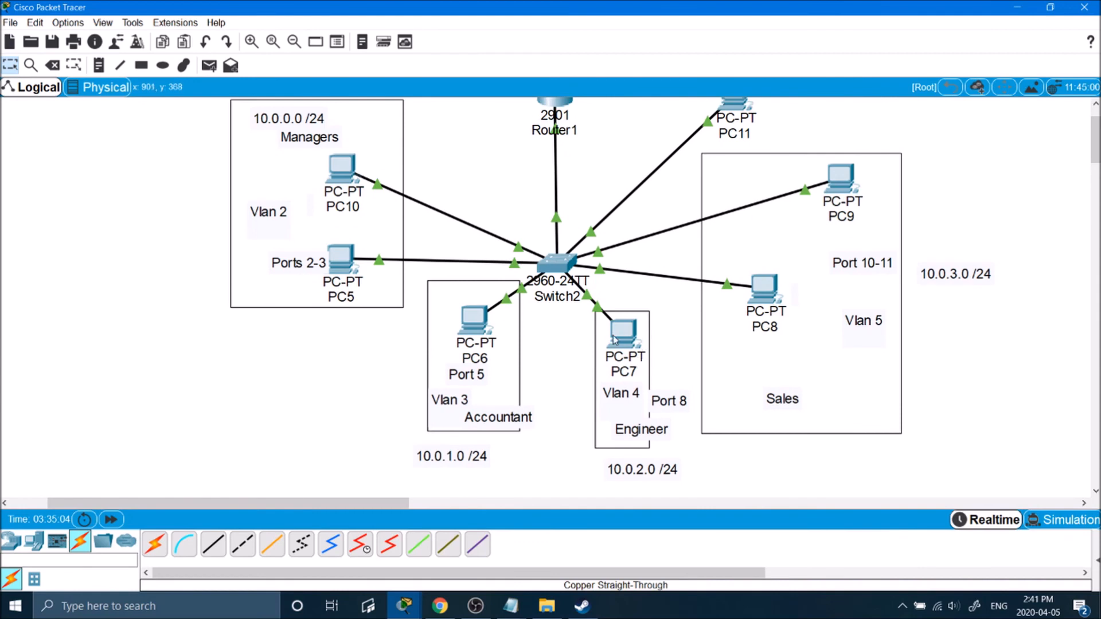
# Change PC7's default gateway from 10.0.2.254 to 10.0.2.1.
pyautogui.click(623, 330)
pyautogui.click(392, 164)
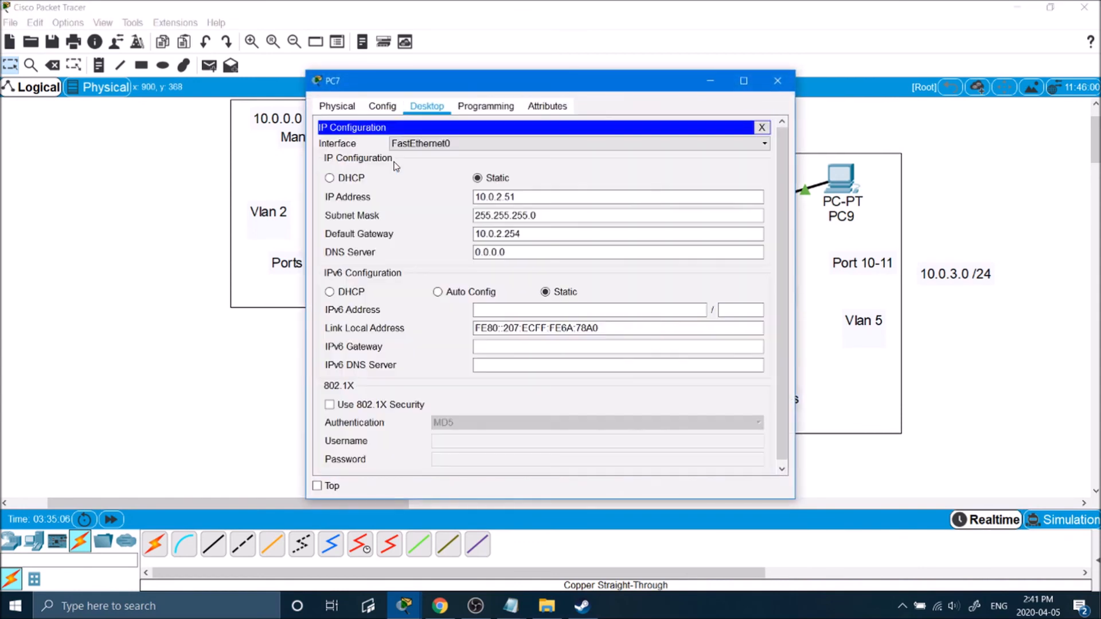
pyautogui.moveTo(516, 86); pyautogui.dragTo(805, 89)
pyautogui.moveTo(808, 240); pyautogui.dragTo(747, 240)
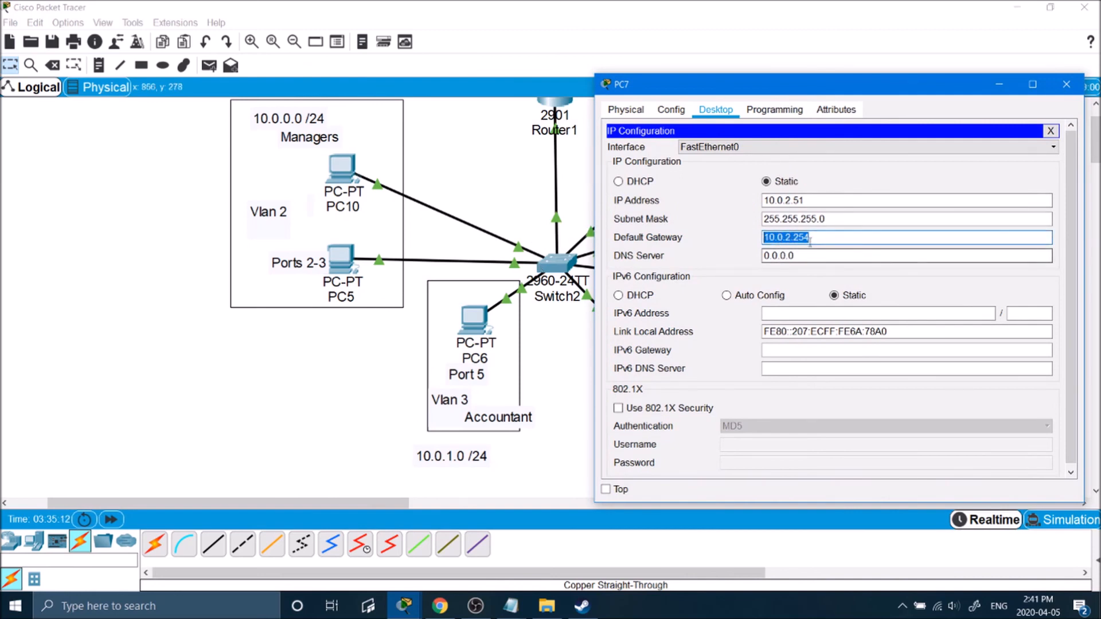
pyautogui.click(872, 237)
pyautogui.press('BackSpace')
pyautogui.press('BackSpace')
pyautogui.press('BackSpace')
pyautogui.write('1')
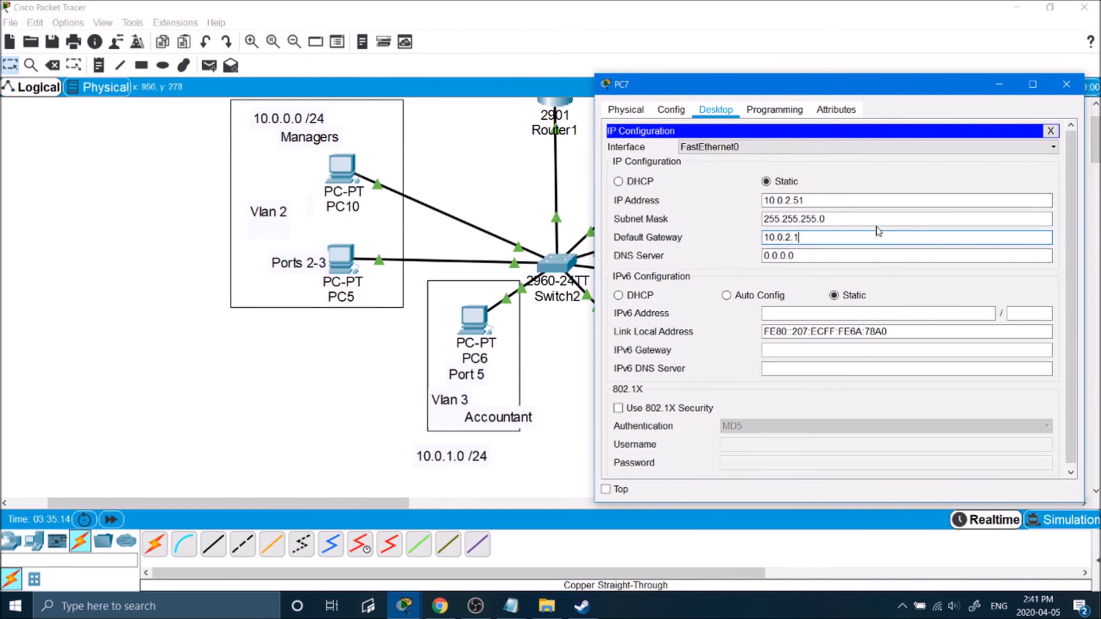
pyautogui.click(1066, 86)
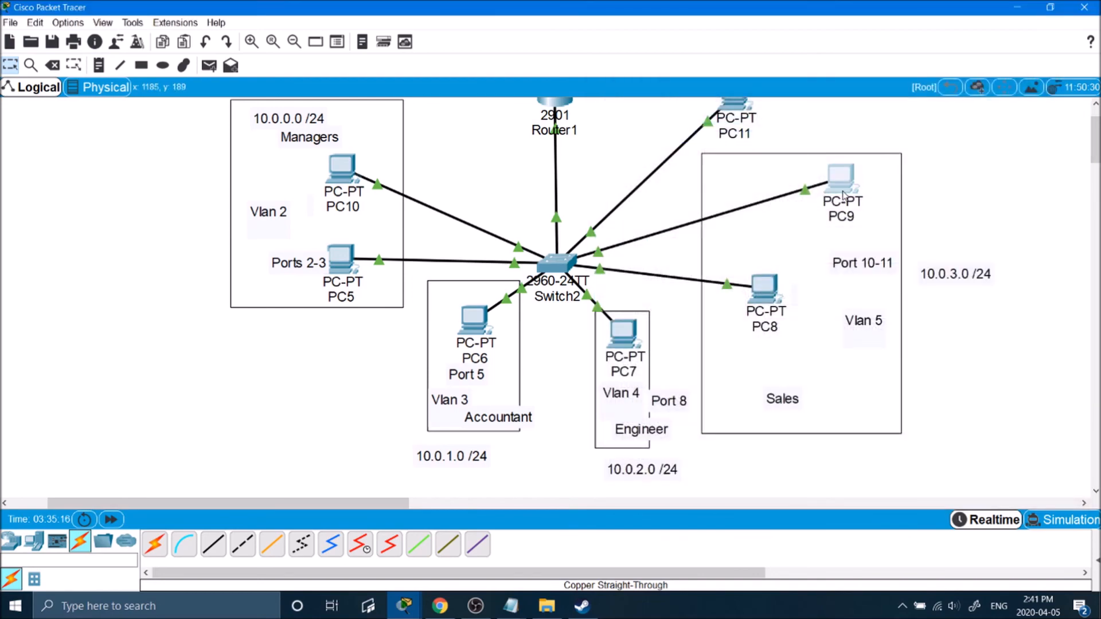
# Look at PC9's gateway, change PC8's default gateway to 10.0.3.1, and open PC10's desktop.
pyautogui.click(841, 178)
pyautogui.click(374, 150)
pyautogui.doubleClick(504, 234)
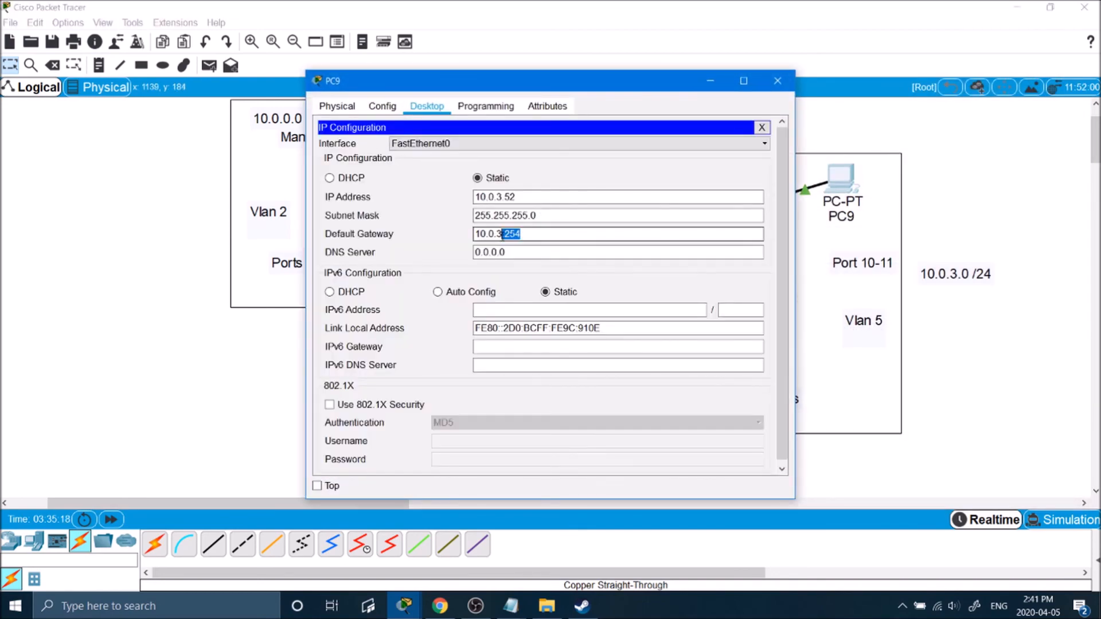
pyautogui.click(777, 80)
pyautogui.click(762, 289)
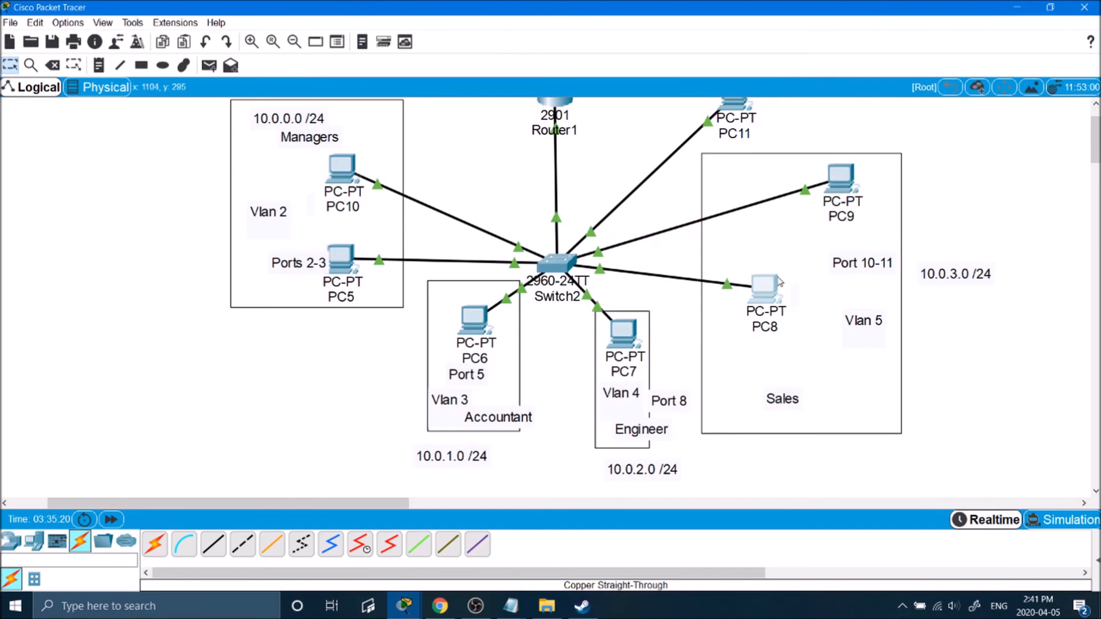
pyautogui.click(539, 234)
pyautogui.hotkey('shift', 'Left')
pyautogui.hotkey('shift', 'Left')
pyautogui.write('1')
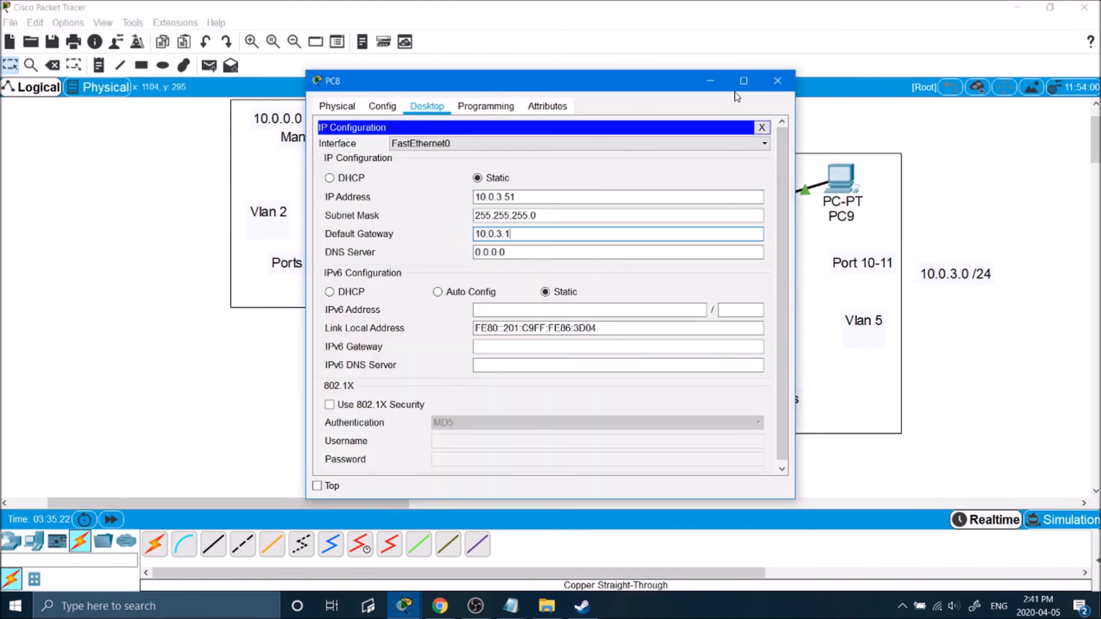
pyautogui.click(774, 81)
pyautogui.click(336, 169)
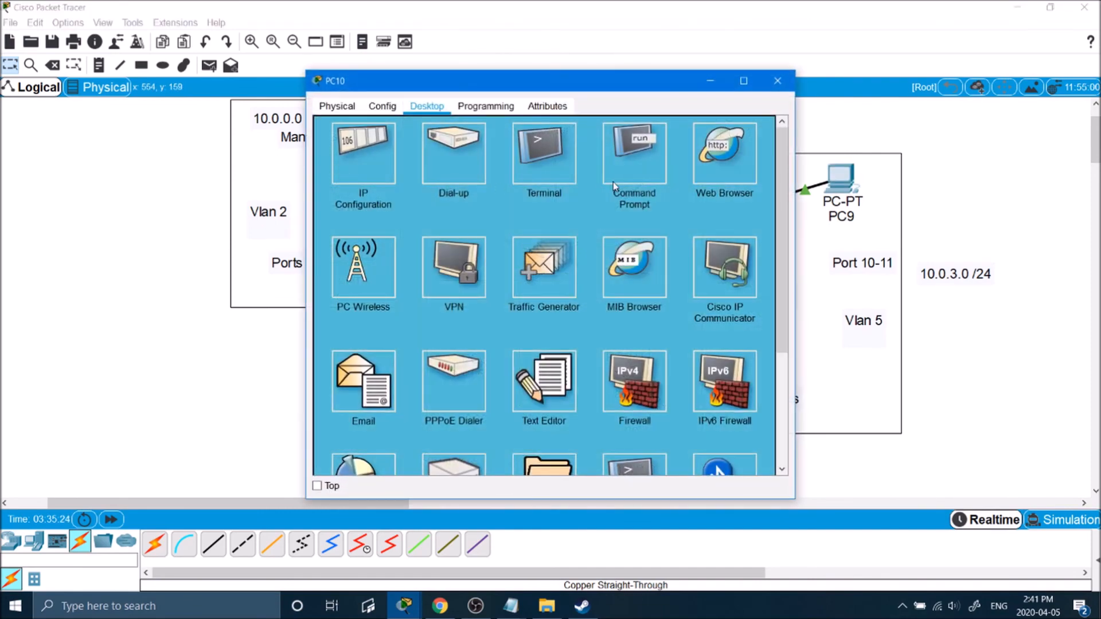
# Re-run the ping from PC10 to 10.0.2.51 to confirm cross-VLAN replies arrive.
pyautogui.click(613, 172)
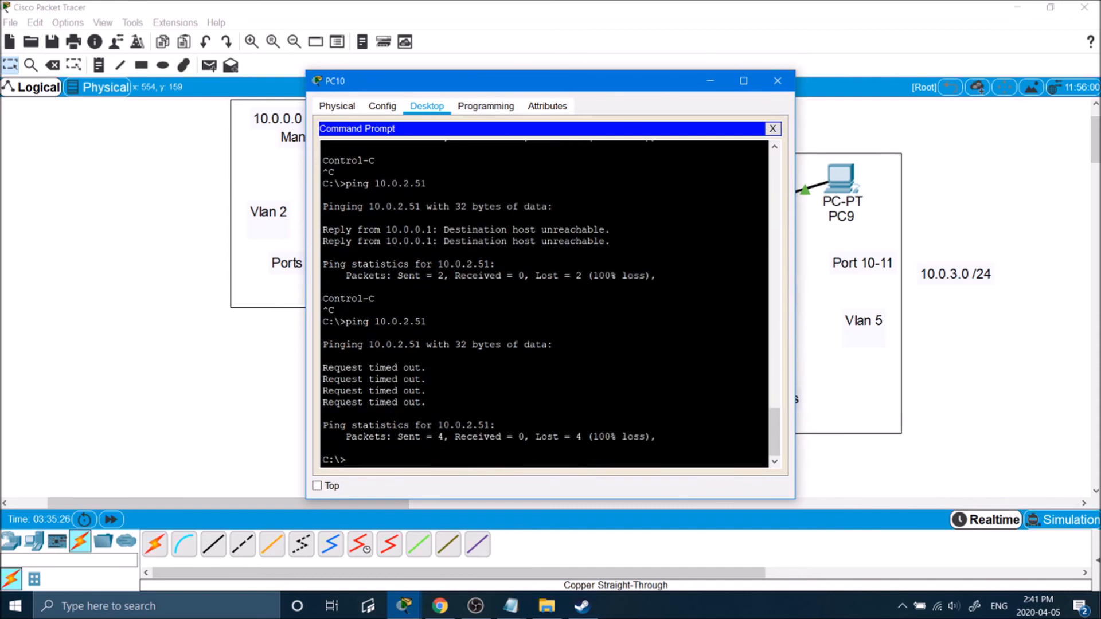
pyautogui.press('Up')
pyautogui.press('Return')
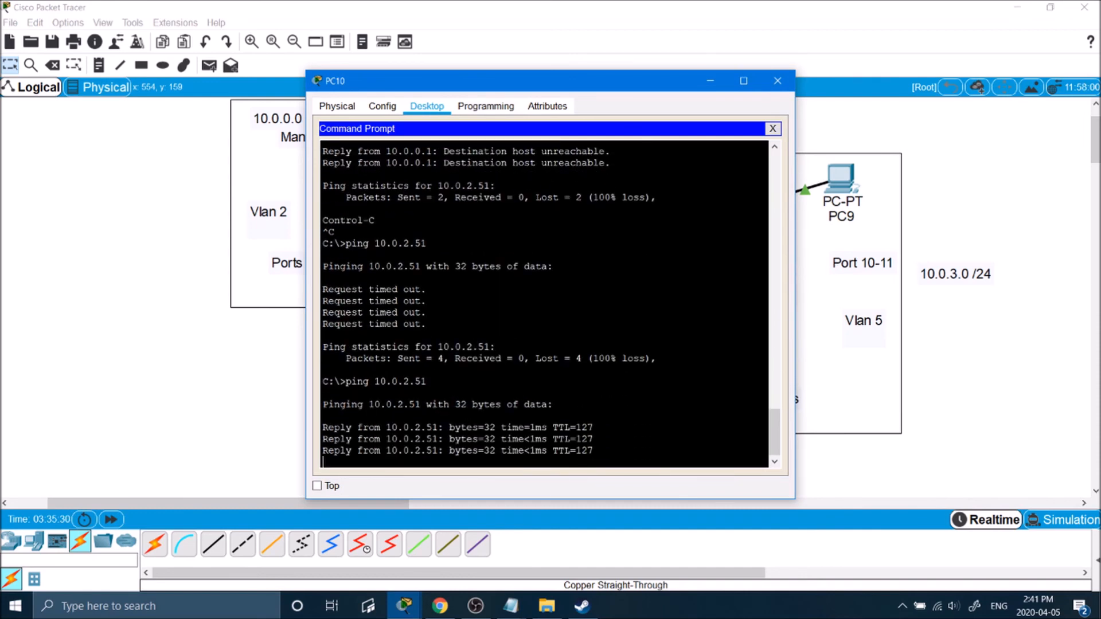
pyautogui.press('Return')
# Ping 10.0.3.51 from PC10: the first reply times out, the next three succeed.
pyautogui.write('ping 10.0')
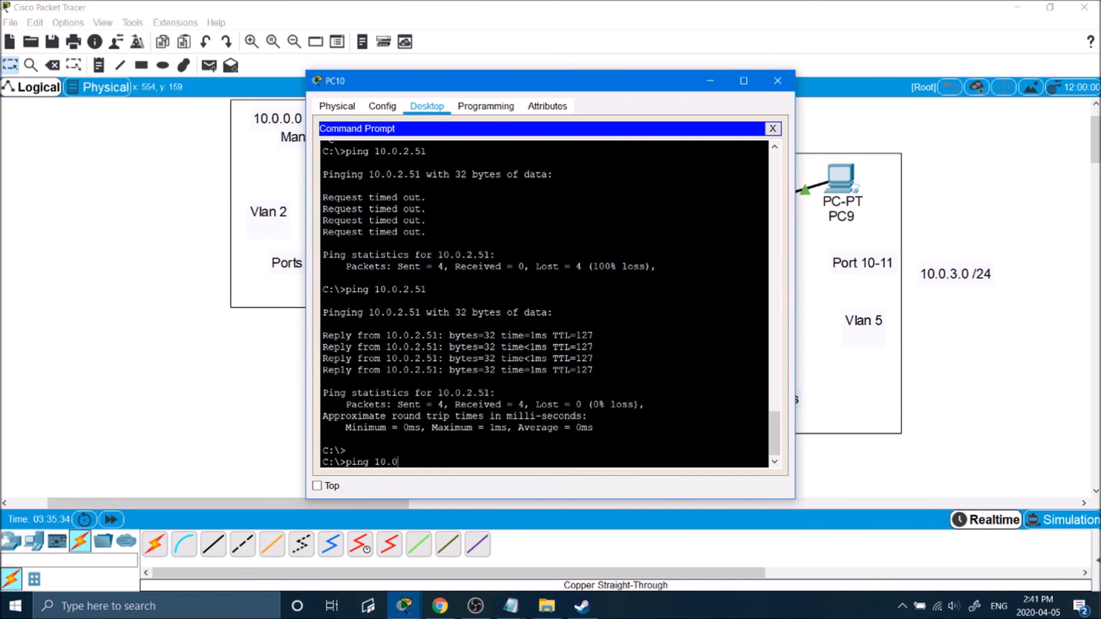
pyautogui.write('.3.51')
pyautogui.press('BackSpace')
pyautogui.write('51')
pyautogui.press('Return')
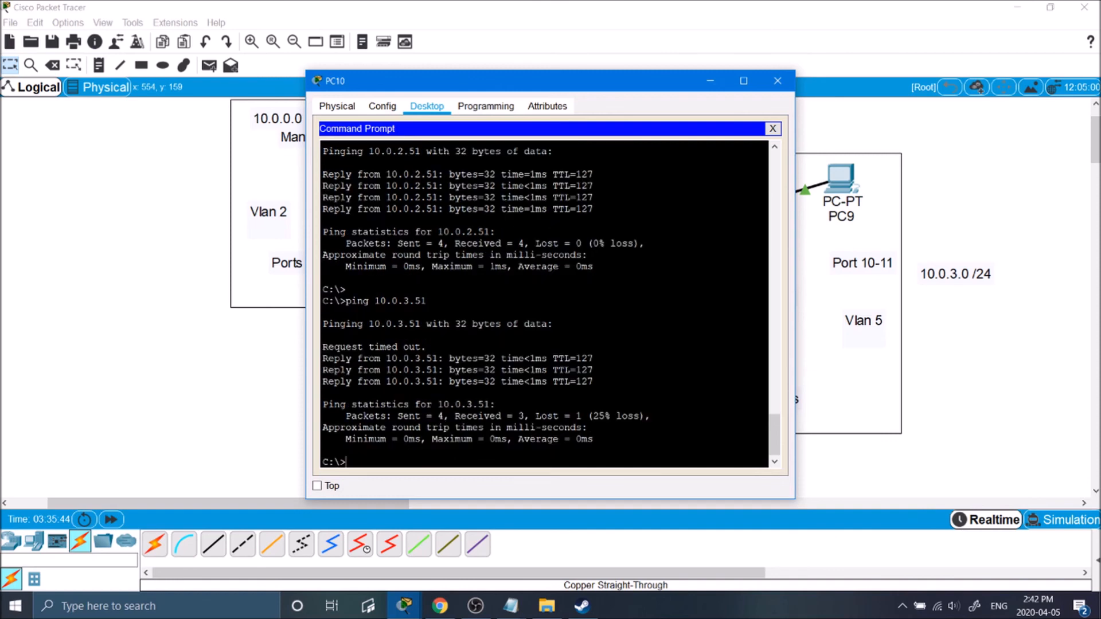
pyautogui.moveTo(426, 346); pyautogui.dragTo(306, 348)
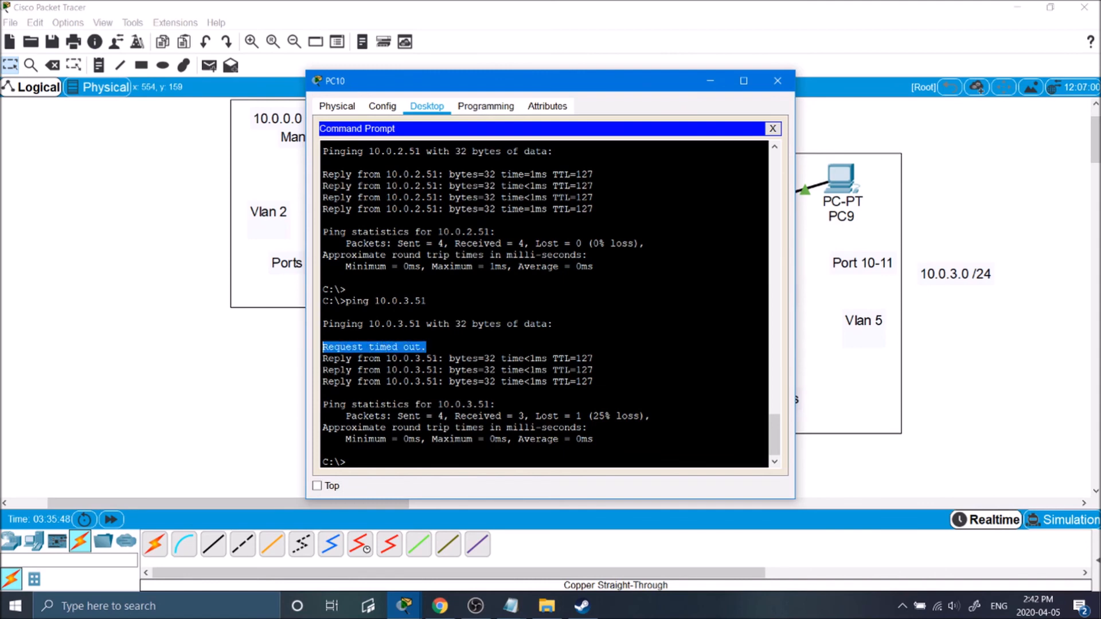
pyautogui.moveTo(541, 91); pyautogui.dragTo(844, 113)
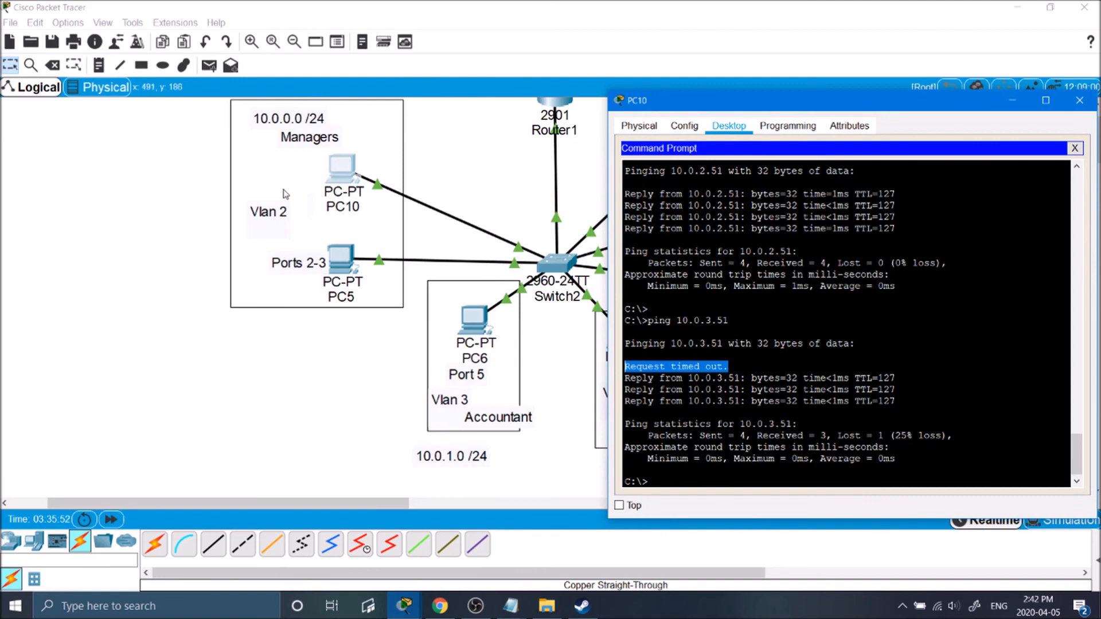
pyautogui.click(694, 439)
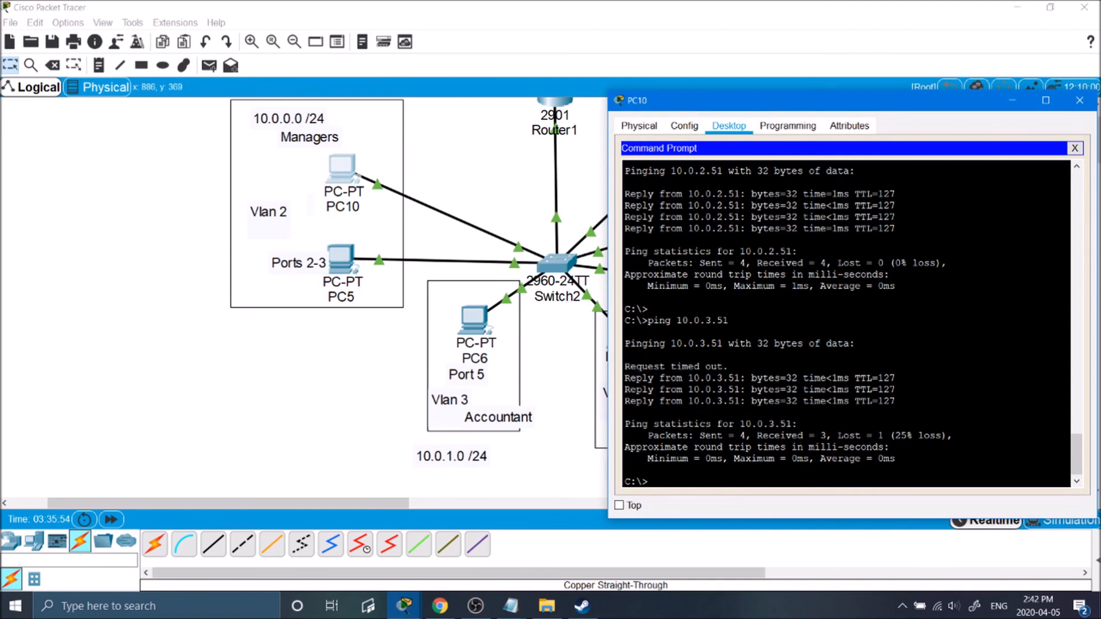
pyautogui.moveTo(895, 401); pyautogui.dragTo(617, 375)
# Repeat the ping to 10.0.3.51, then bring the full topology back into view.
pyautogui.press('Up')
pyautogui.press('Return')
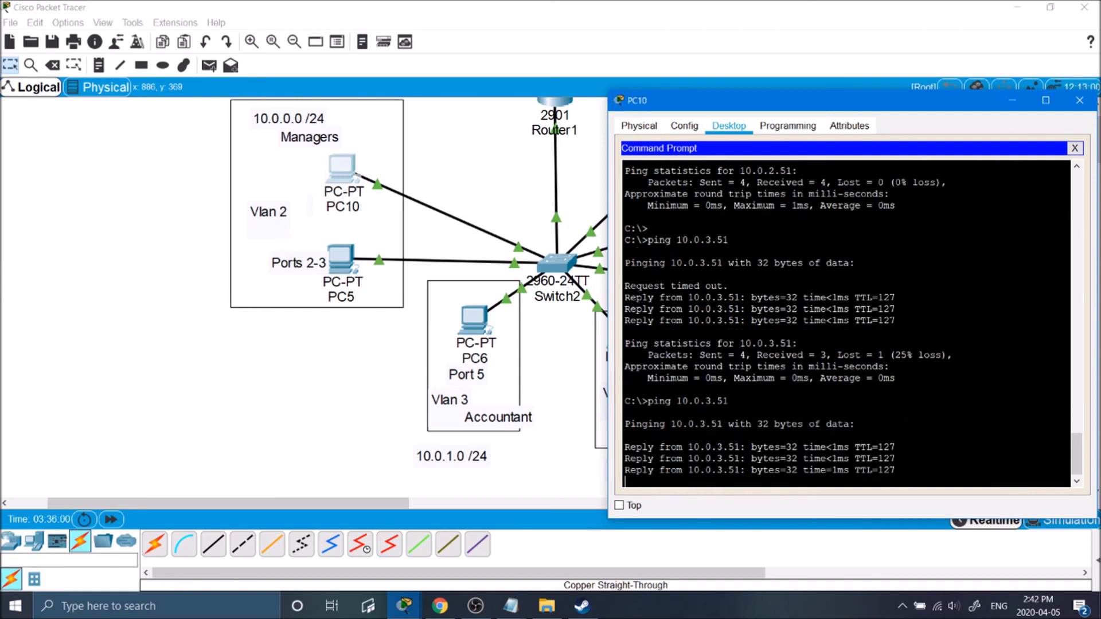
pyautogui.click(309, 372)
pyautogui.scroll(1, 1015, 268)
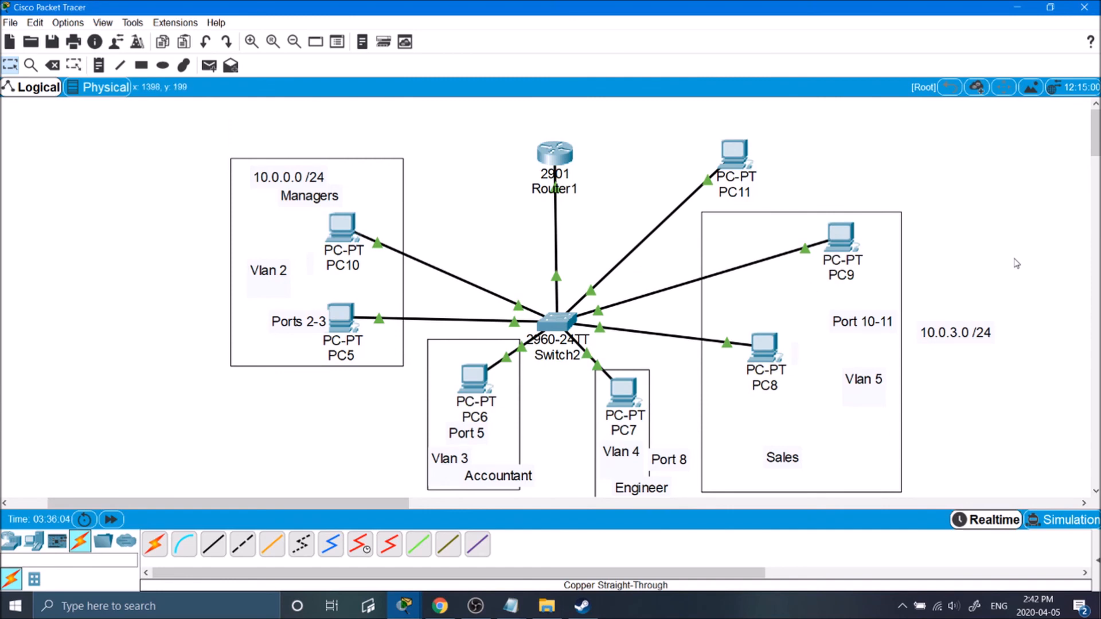